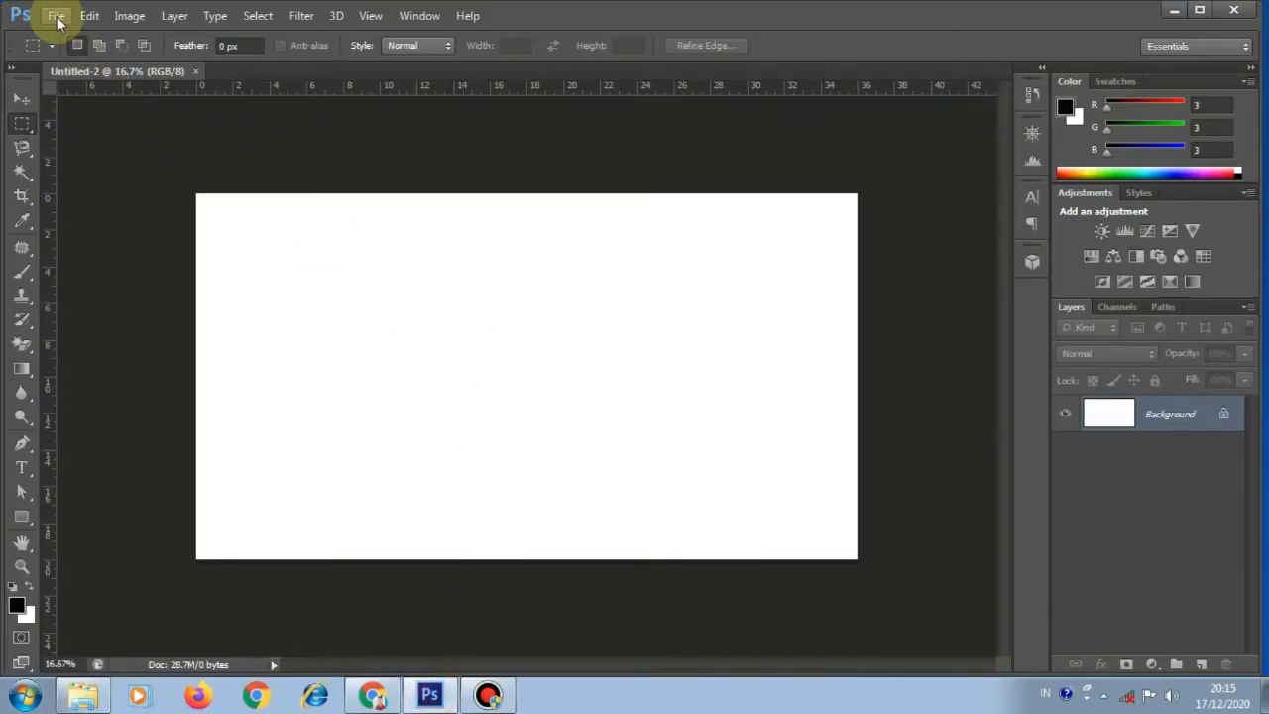
Step: Create a new blank 36 x 20 cm RGB document at 300 pixels/inch with a white background
{"action": "left_click", "coordinate": [56, 16]}
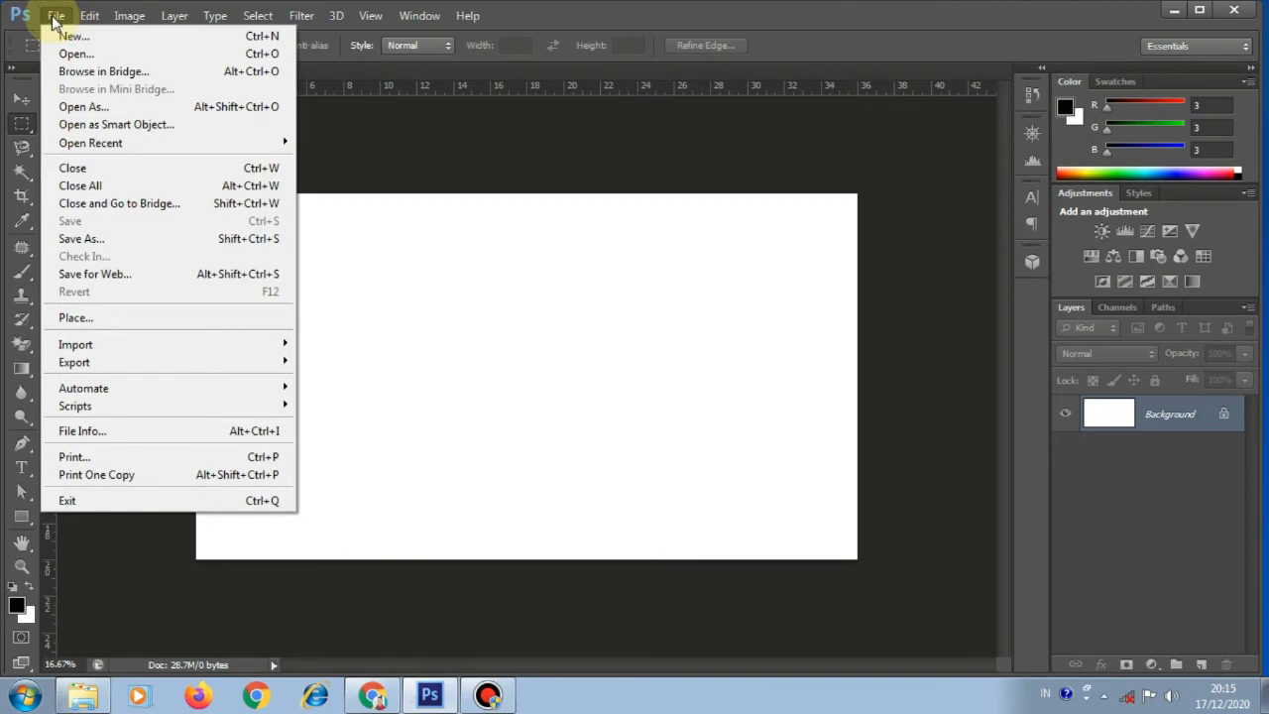
{"action": "left_click", "coordinate": [56, 18]}
{"action": "left_click", "coordinate": [56, 17]}
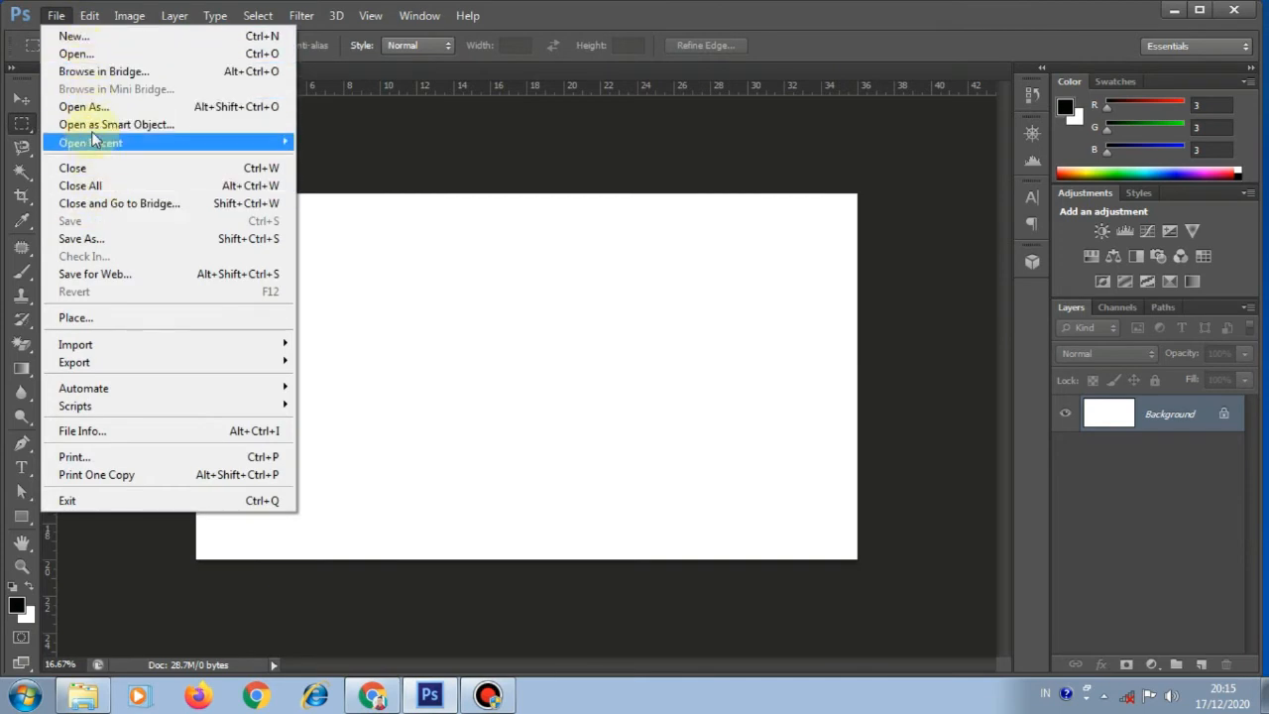
{"action": "left_click", "coordinate": [92, 42]}
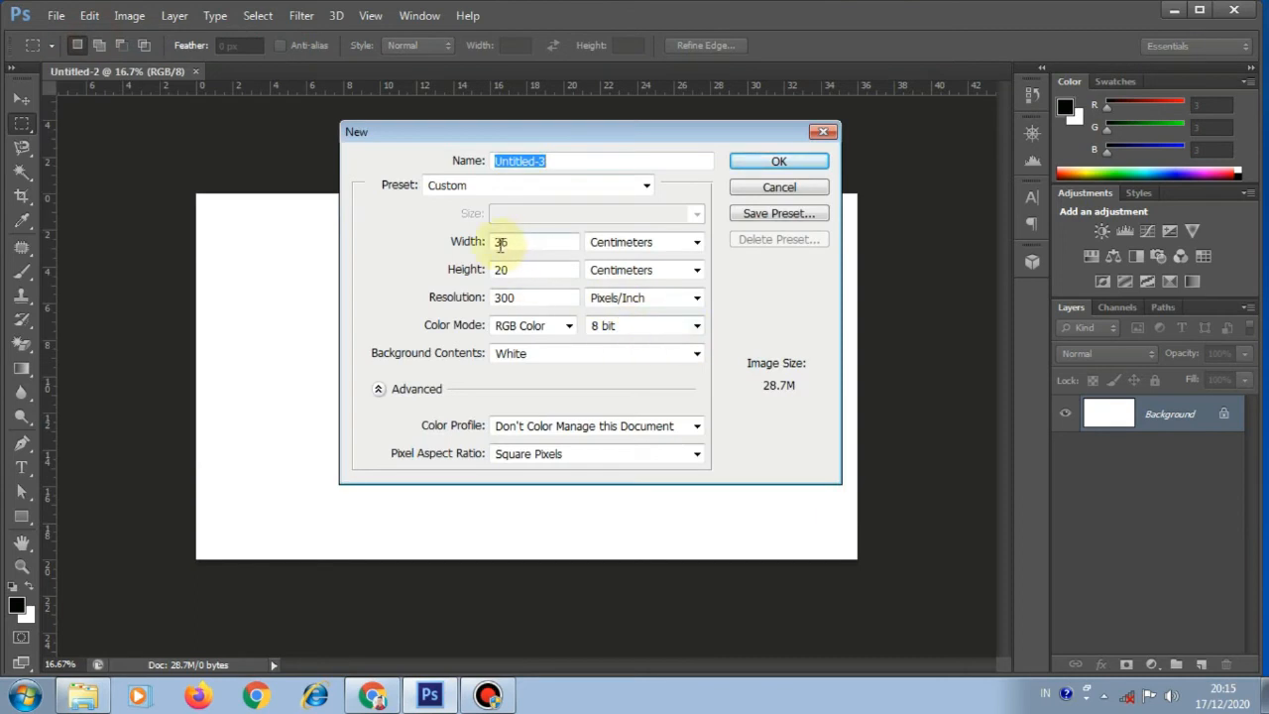
{"action": "left_click", "coordinate": [772, 163]}
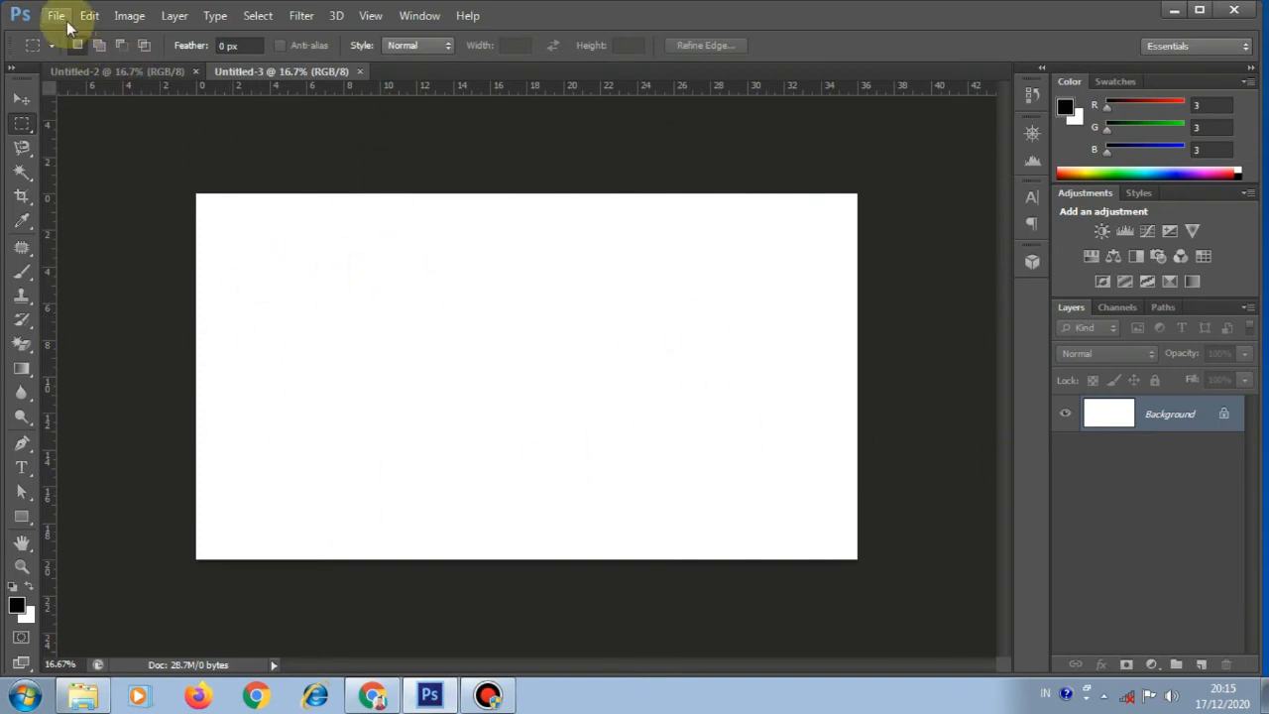
Step: Switch to the desktop, open the On-Screen Keyboard and use it to capture a screenshot of the whole screen
{"action": "left_click", "coordinate": [1174, 10]}
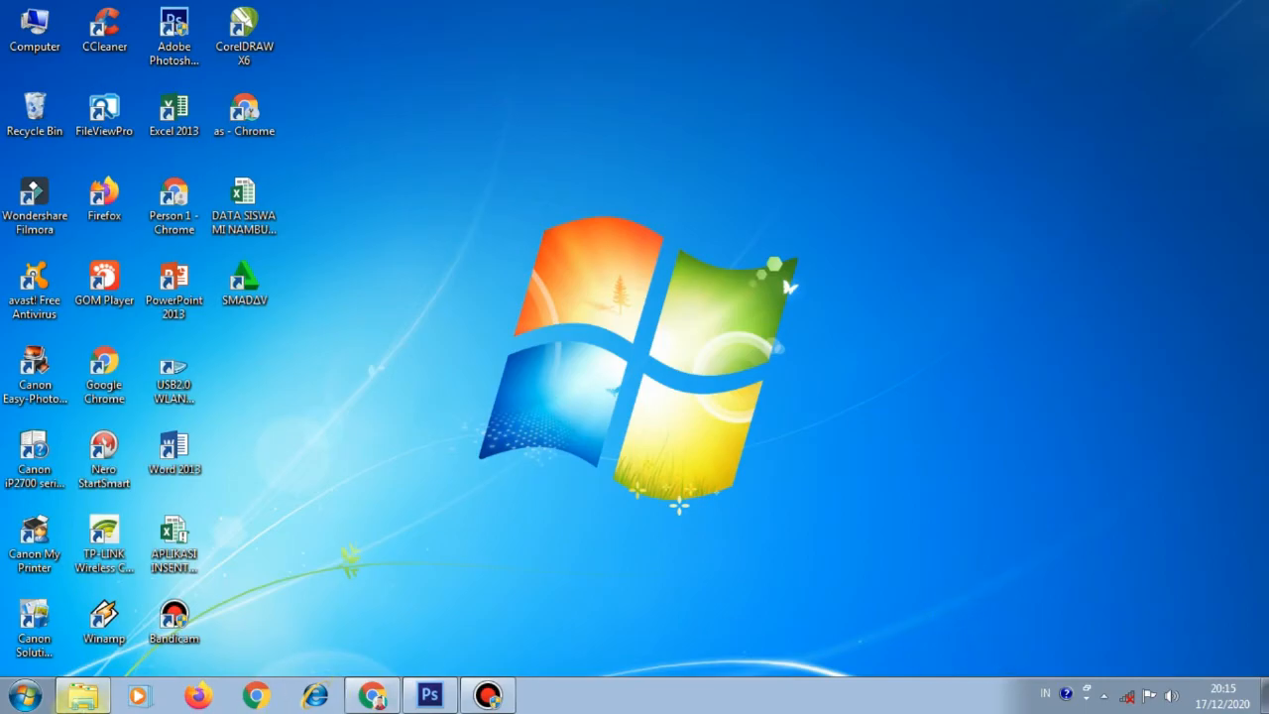
{"action": "left_click", "coordinate": [69, 702]}
{"action": "left_click", "coordinate": [67, 702]}
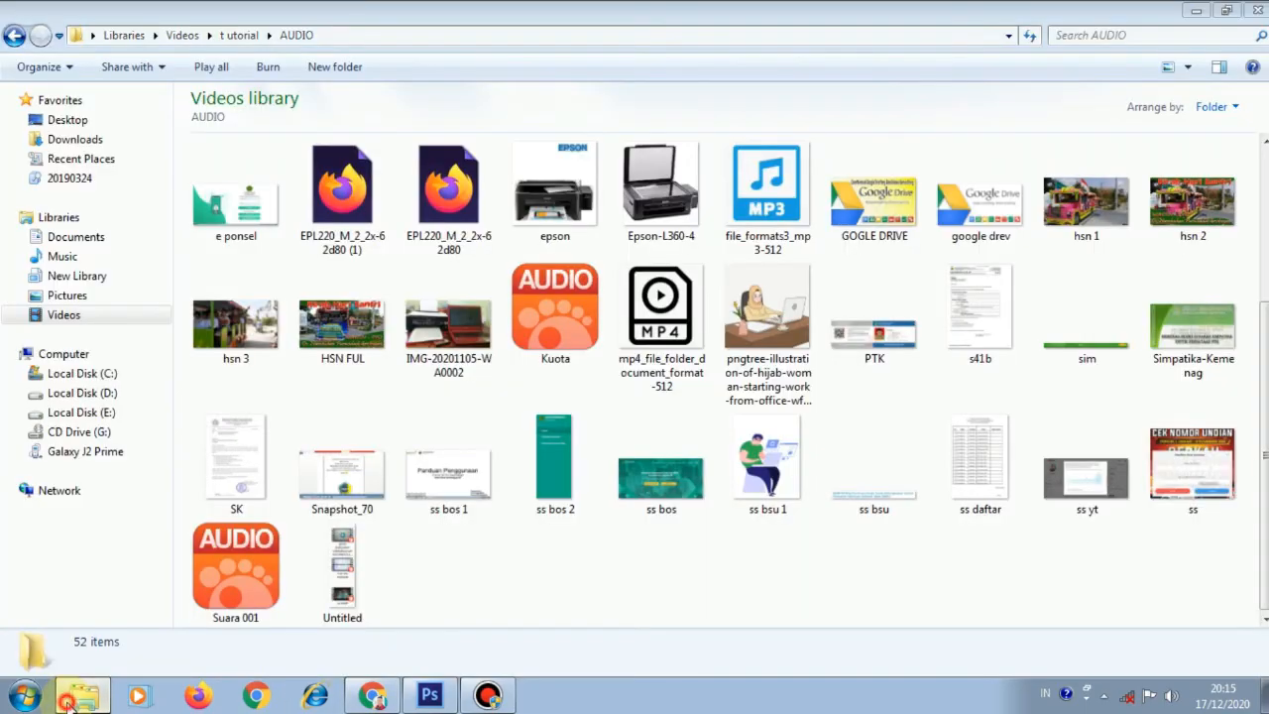
{"action": "left_click", "coordinate": [35, 702]}
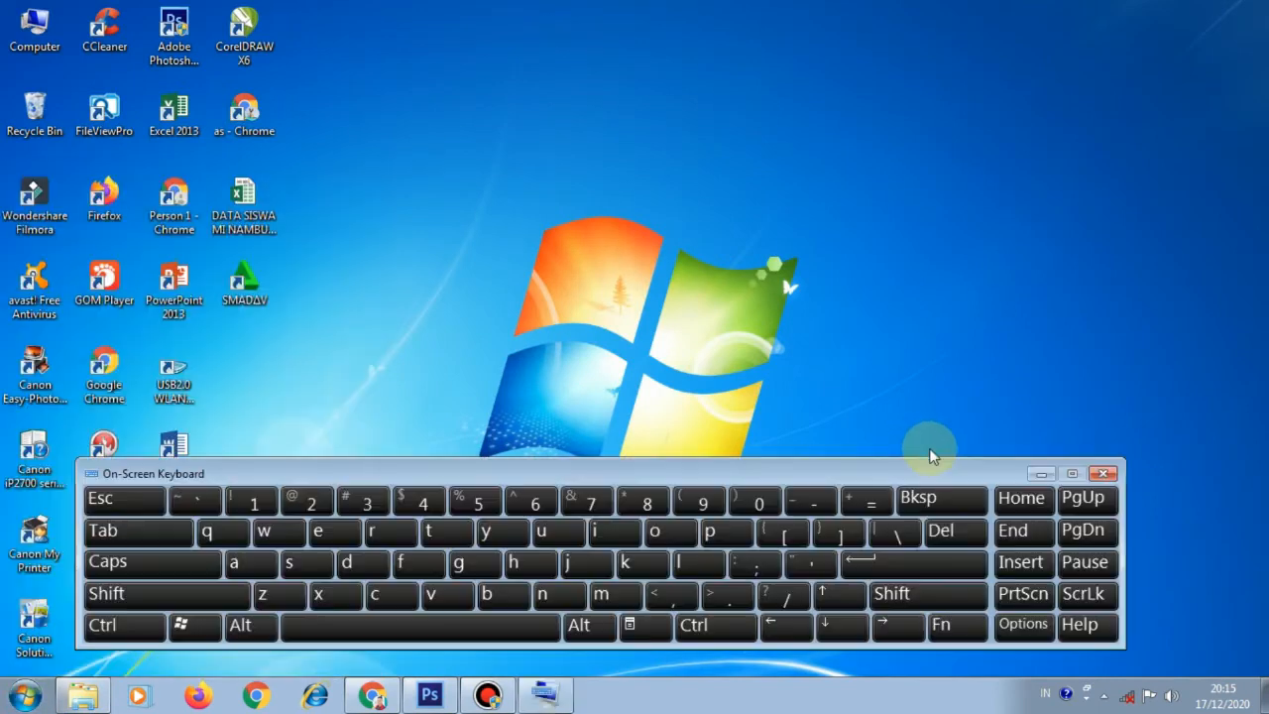
{"action": "left_click", "coordinate": [1037, 596]}
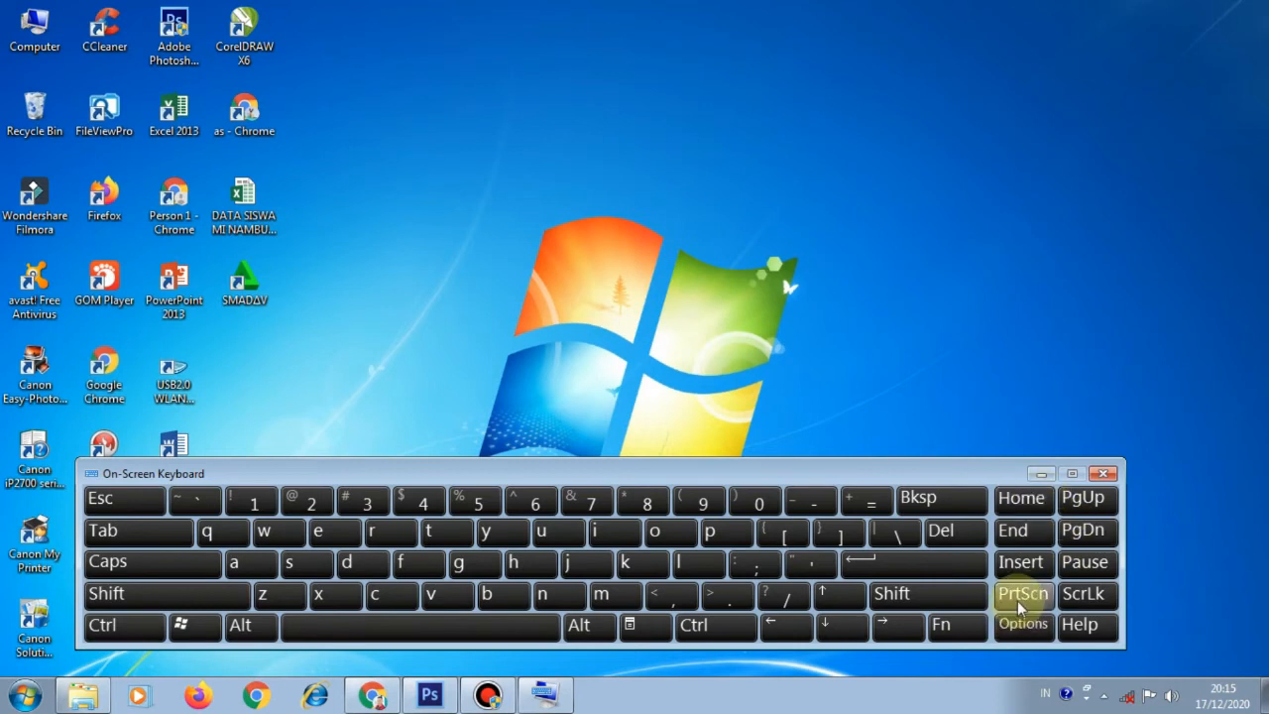
{"action": "left_click", "coordinate": [1049, 476]}
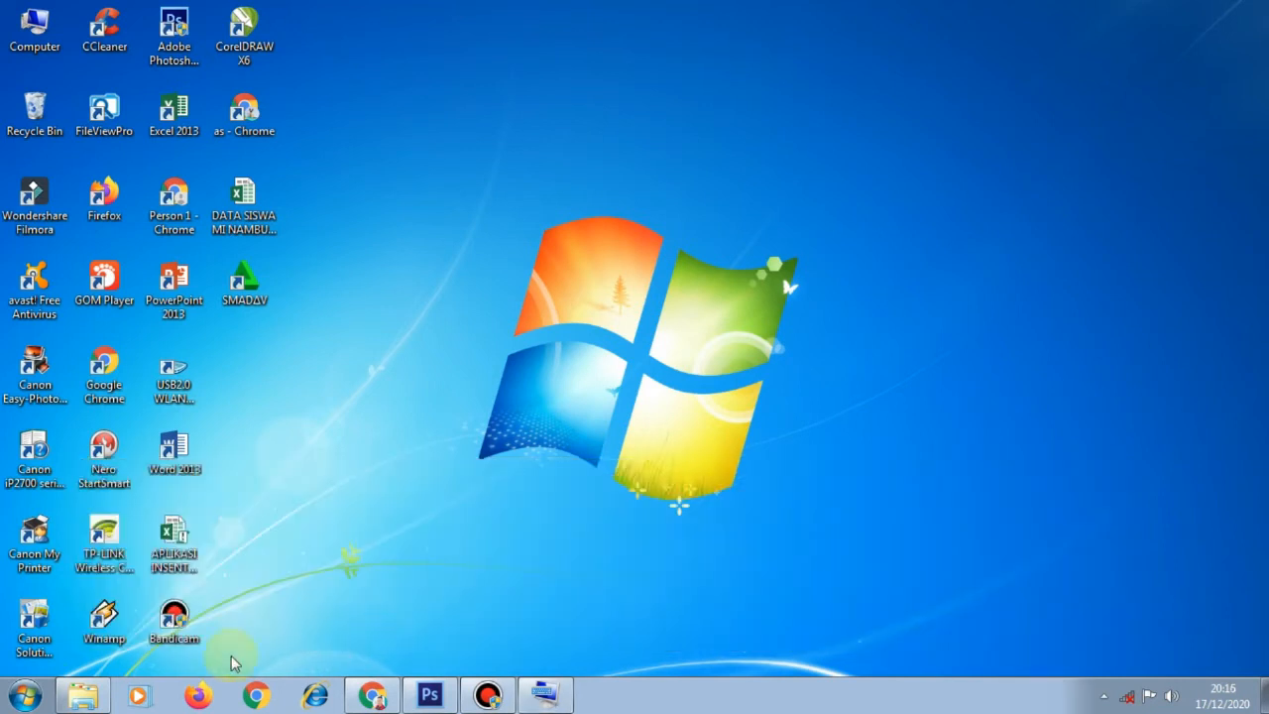
Step: Open Paint, paste the captured screenshot onto the canvas and maximize the window
{"action": "left_click", "coordinate": [24, 694]}
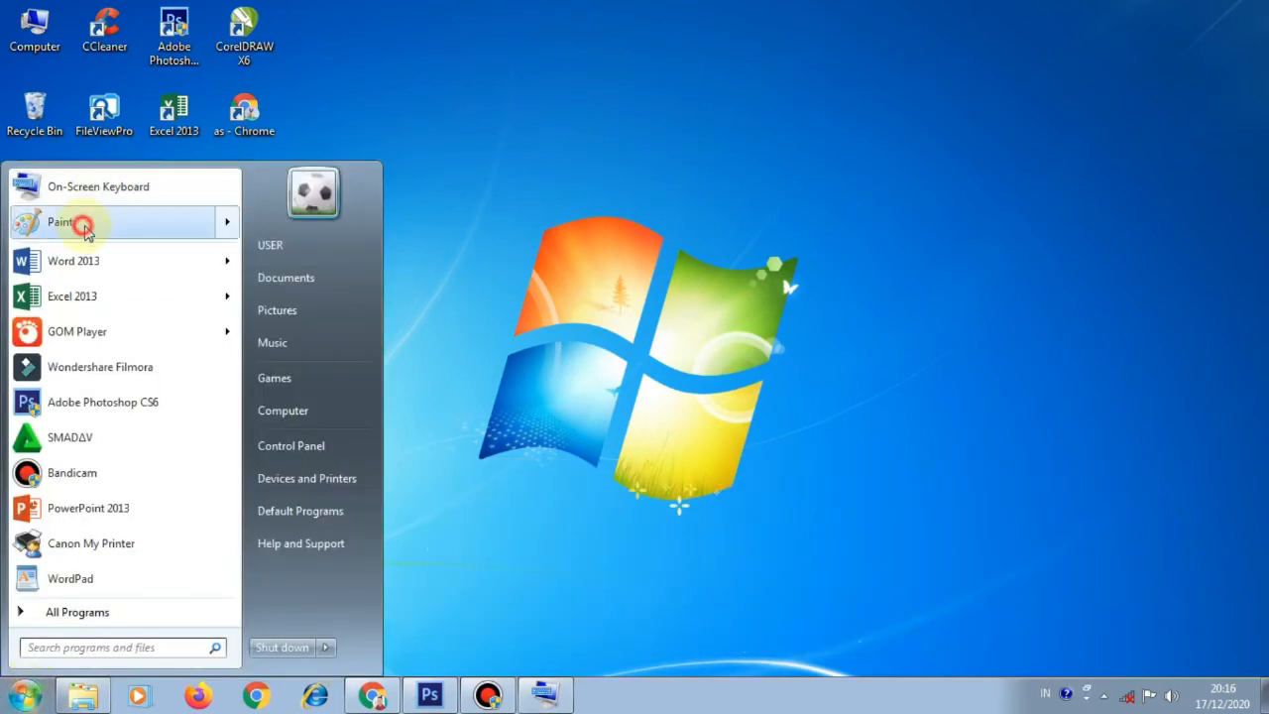
{"action": "left_click", "coordinate": [75, 223]}
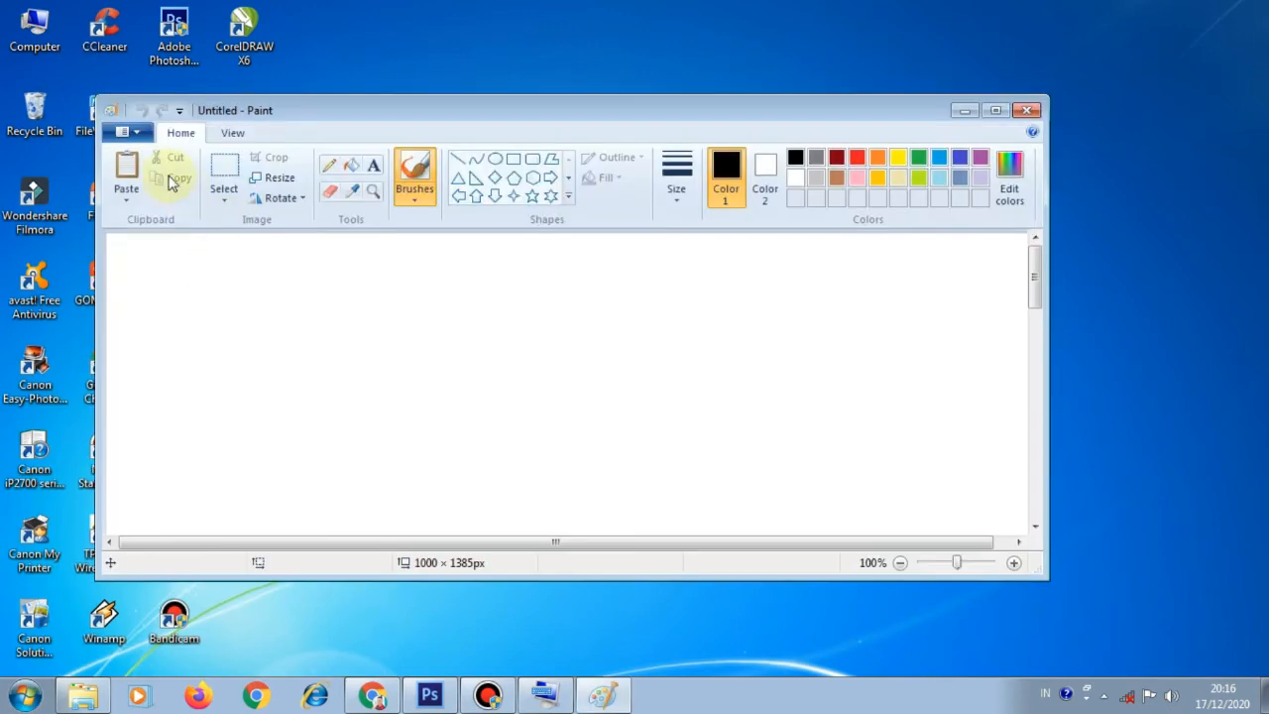
{"action": "left_click", "coordinate": [126, 170]}
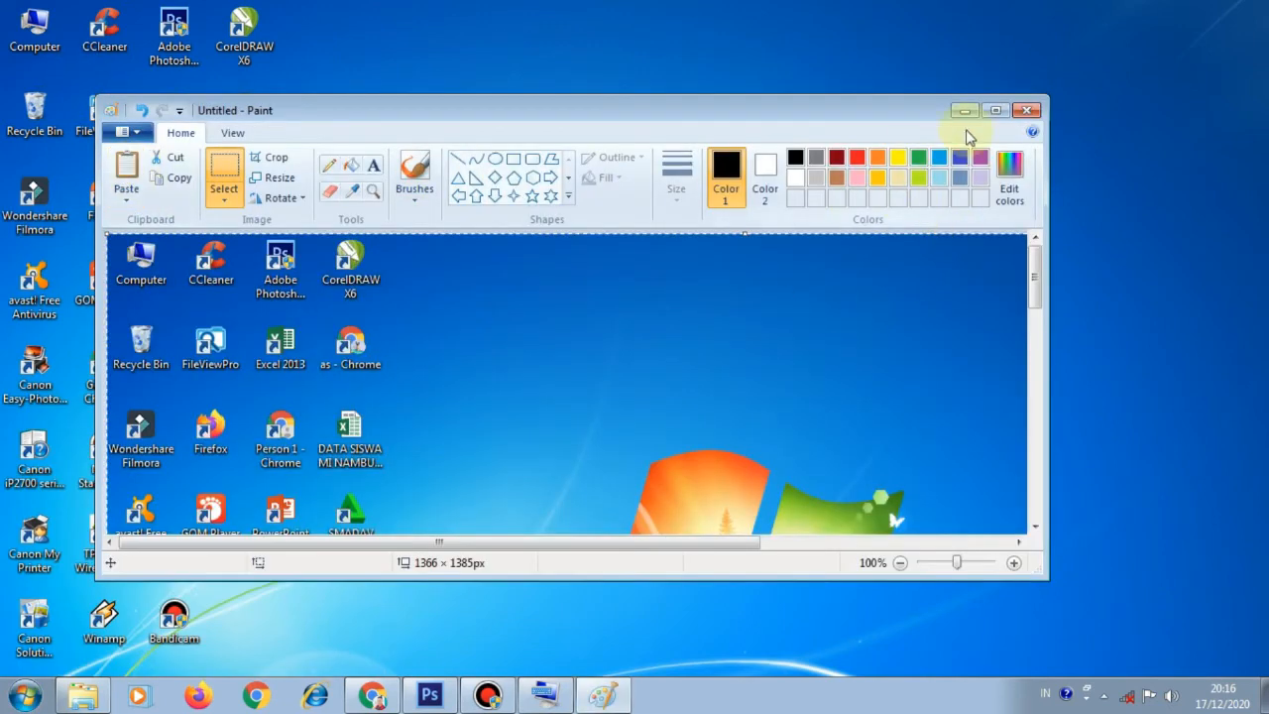
{"action": "left_click", "coordinate": [995, 110]}
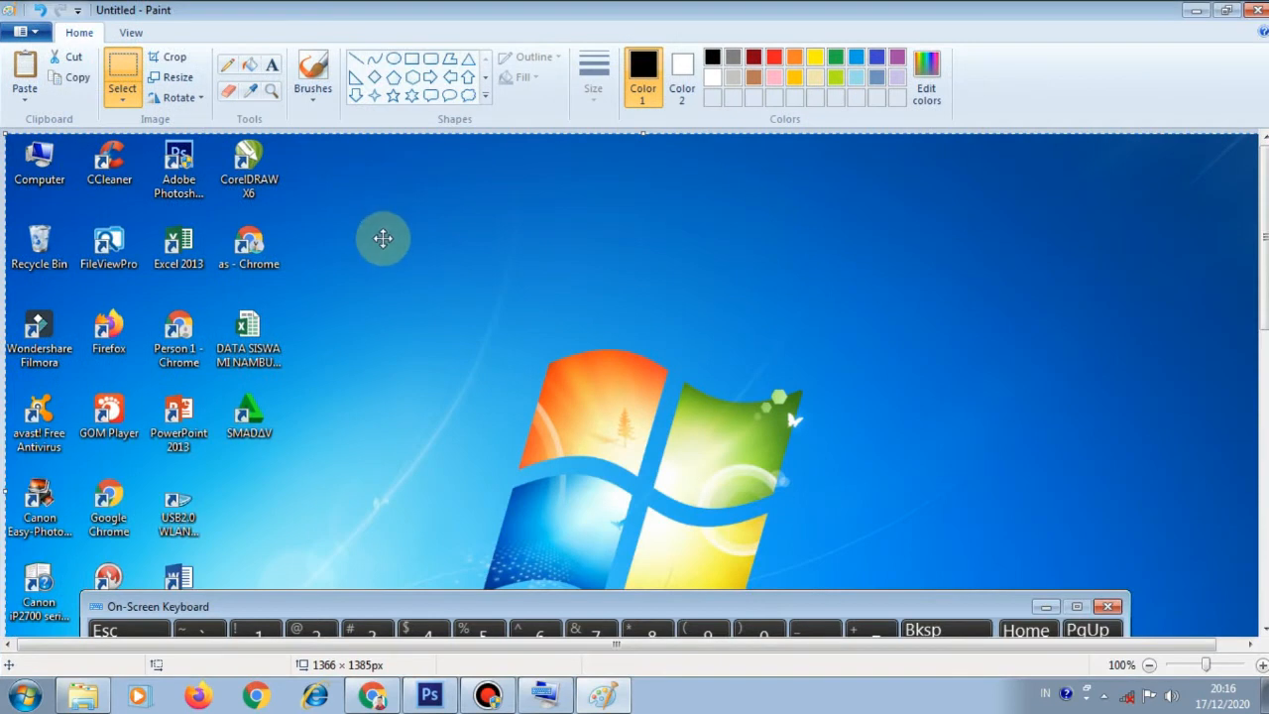
Step: Crop the picture to the desktop screenshot, about 1361 x 769 px, removing the blank white area beneath it
{"action": "scroll", "coordinate": [488, 270], "scroll_direction": "down", "scroll_amount": 1, "text": "ctrl"}
{"action": "scroll", "coordinate": [488, 269], "scroll_direction": "down", "scroll_amount": 1, "text": "ctrl"}
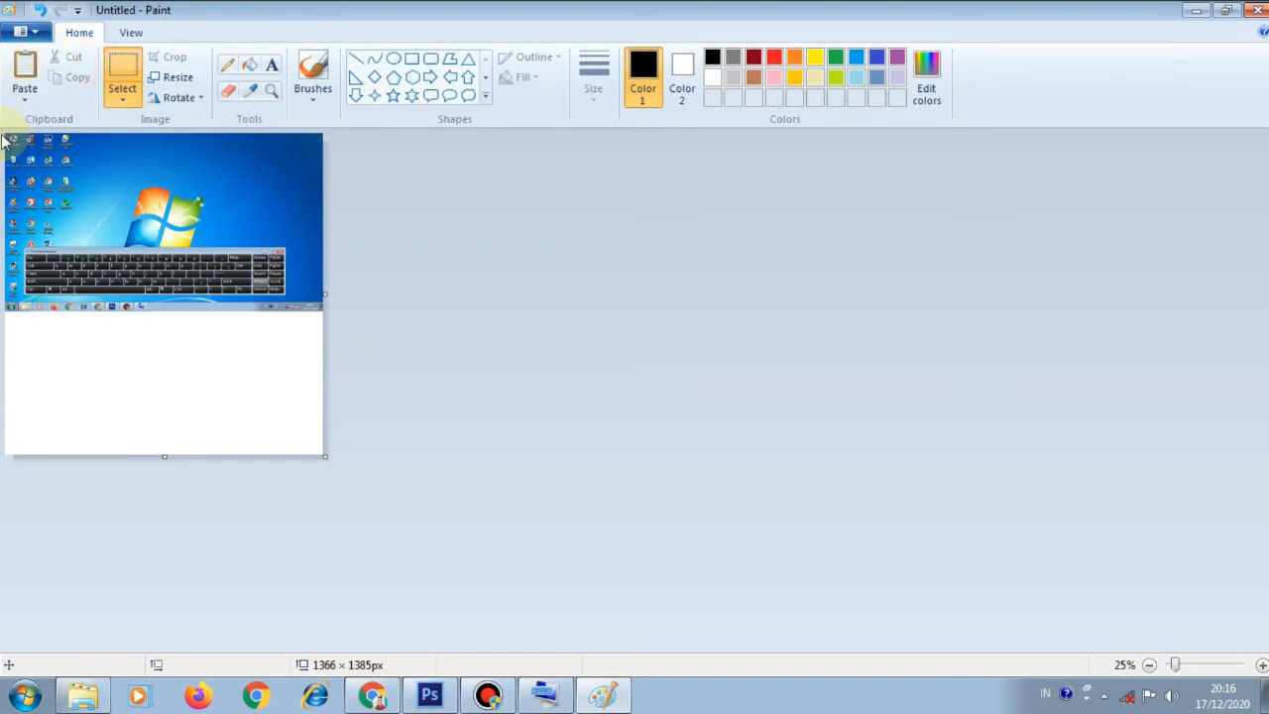
{"action": "mouse_move", "coordinate": [6, 134]}
{"action": "left_mouse_down"}
{"action": "mouse_move", "coordinate": [32, 248]}
{"action": "mouse_move", "coordinate": [249, 318]}
{"action": "mouse_move", "coordinate": [321, 311]}
{"action": "left_mouse_up"}
{"action": "left_click", "coordinate": [169, 56]}
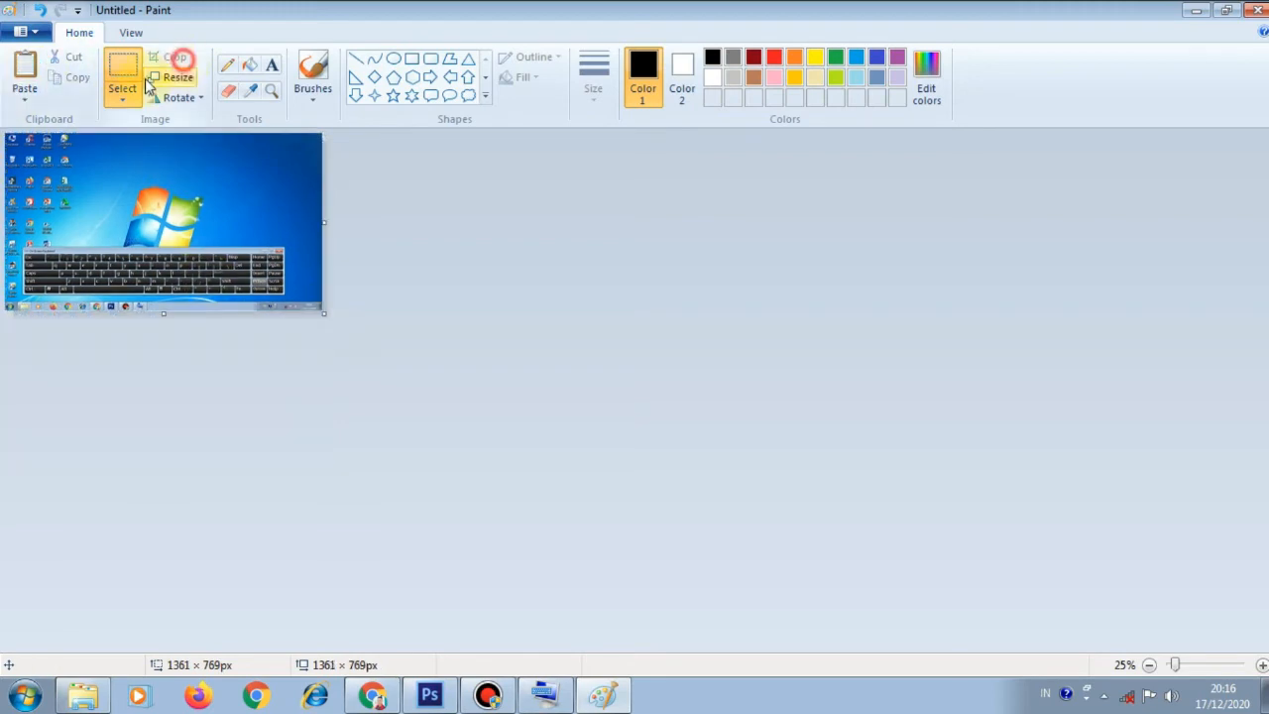
Step: Save the cropped screenshot as a JPEG named "ss leptop" in the AUDIO folder and close Paint
{"action": "left_click", "coordinate": [30, 31]}
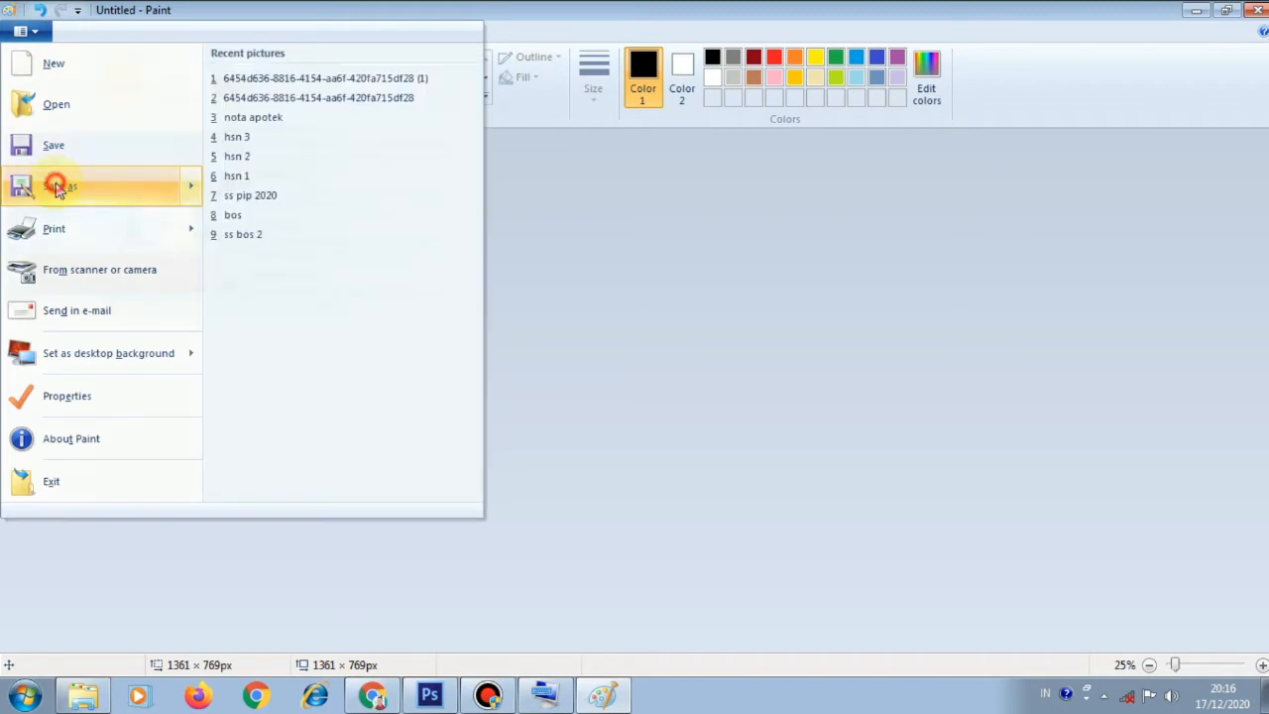
{"action": "left_click", "coordinate": [56, 184]}
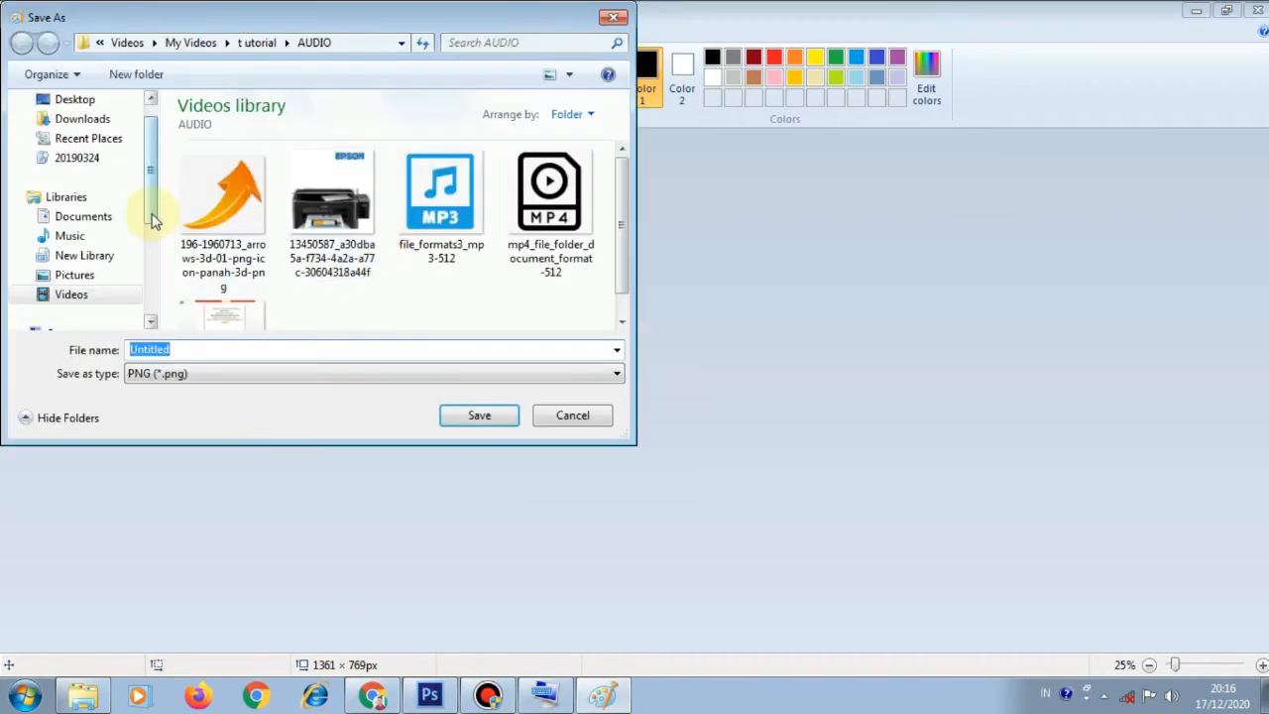
{"action": "left_click", "coordinate": [195, 374]}
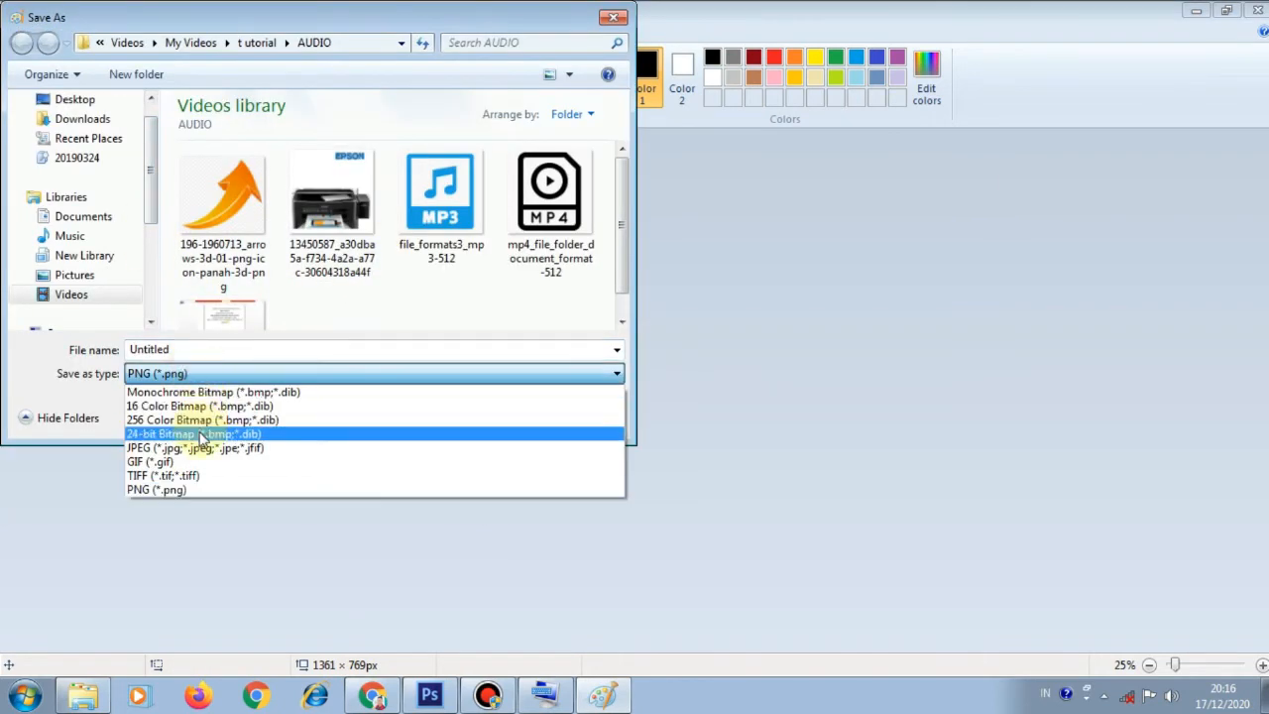
{"action": "left_click", "coordinate": [198, 447]}
{"action": "double_click", "coordinate": [203, 354]}
{"action": "key", "text": "BackSpace"}
{"action": "type", "text": "ss"}
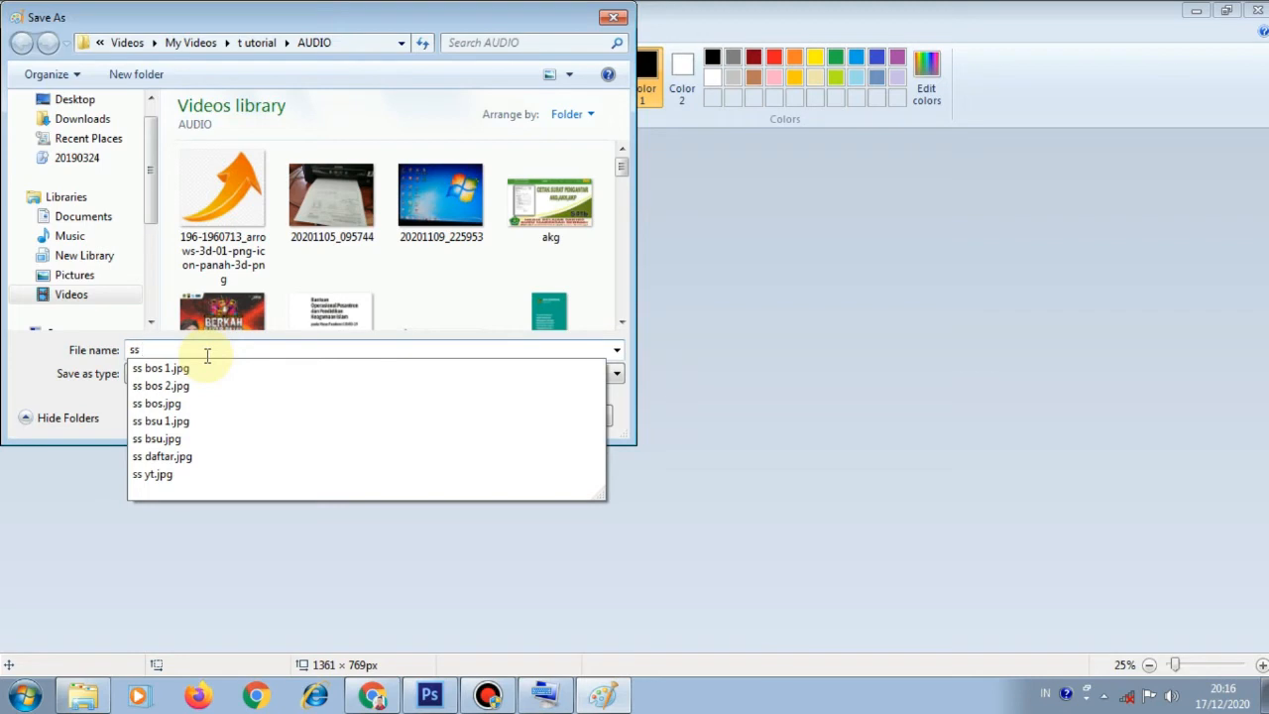
{"action": "type", "text": "leptop"}
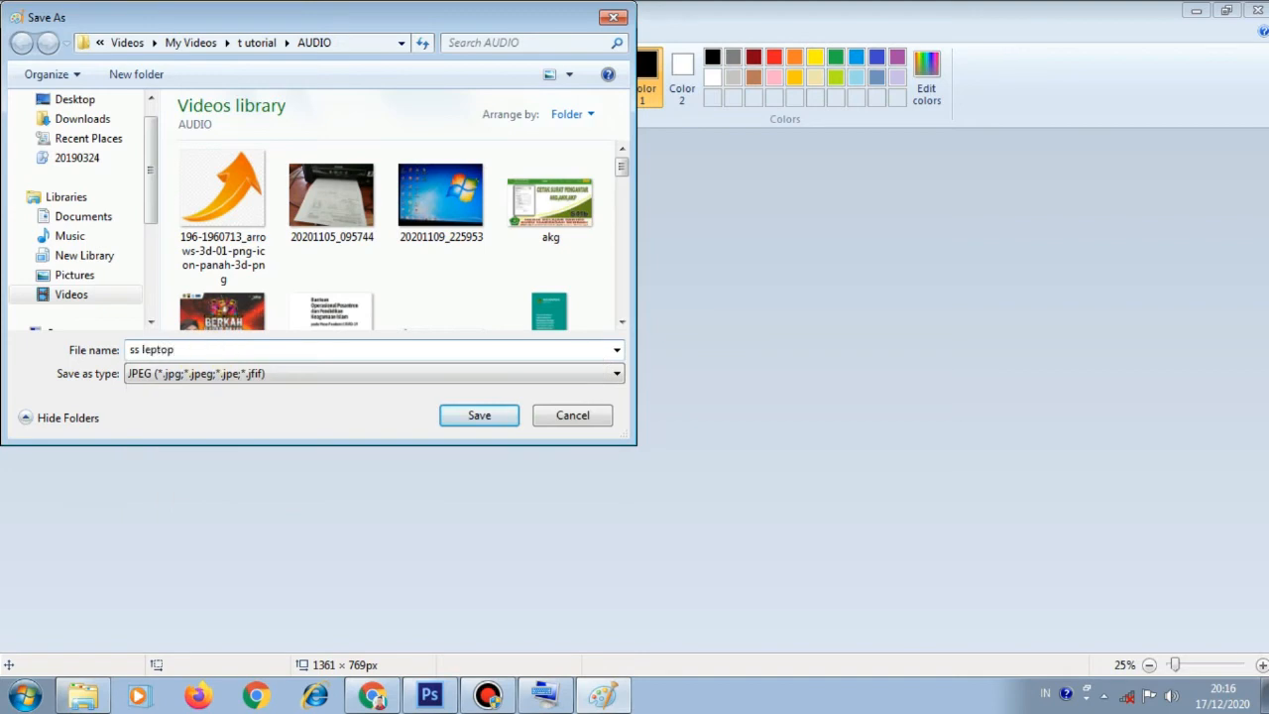
{"action": "left_click", "coordinate": [481, 416]}
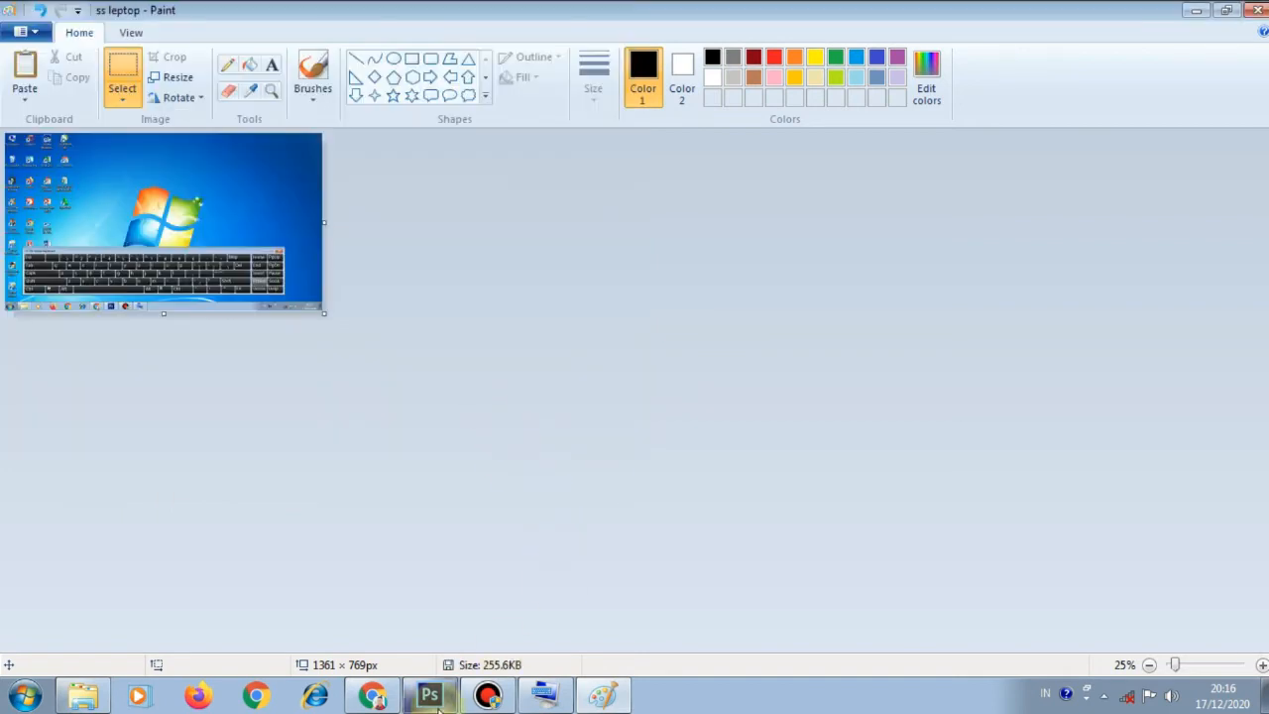
{"action": "left_click", "coordinate": [1256, 11]}
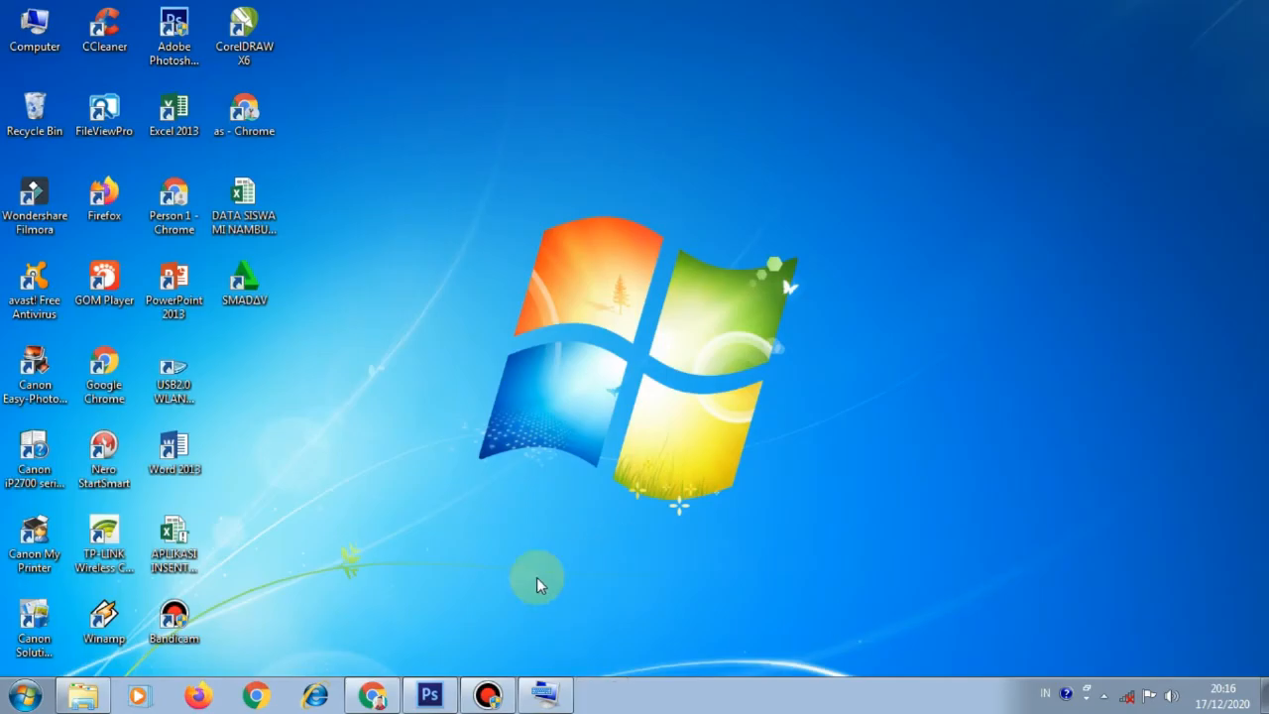
Step: Switch back to Photoshop and open the "ss leptop" image from the AUDIO folder
{"action": "left_click", "coordinate": [429, 694]}
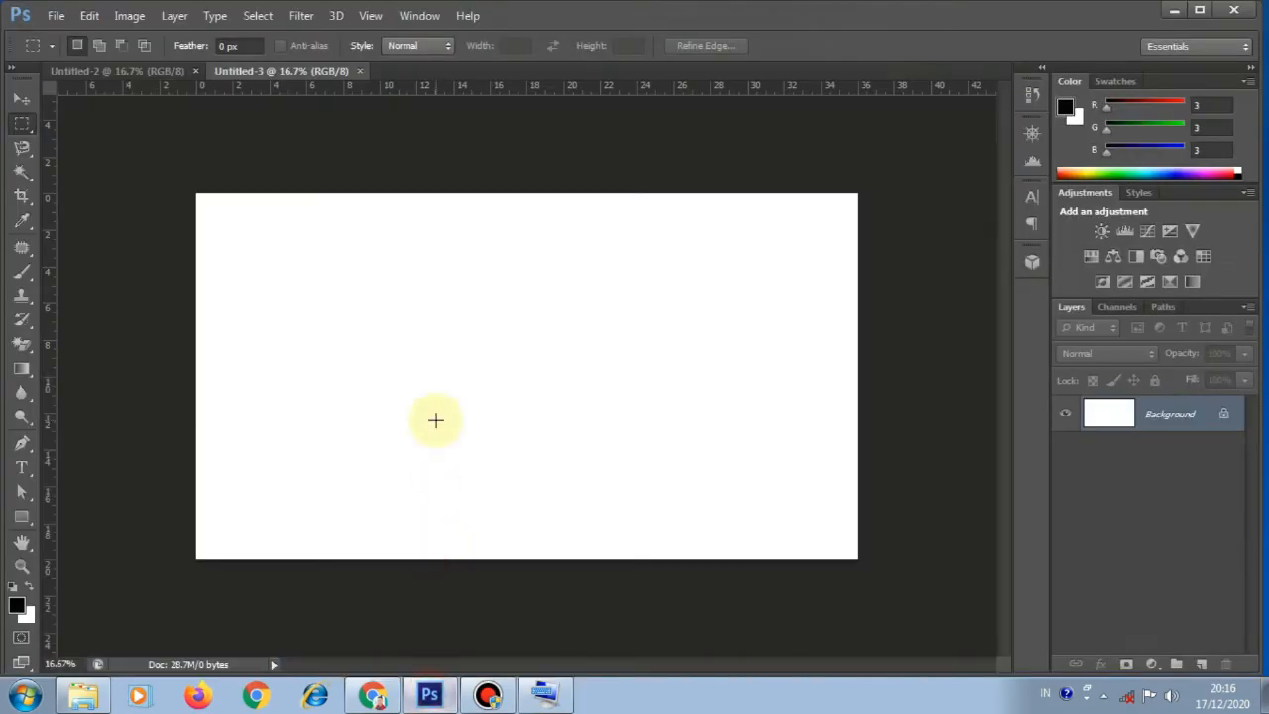
{"action": "left_click", "coordinate": [52, 14]}
{"action": "left_click", "coordinate": [45, 50]}
{"action": "left_click_drag", "start_coordinate": [839, 238], "coordinate": [842, 532]}
{"action": "left_click", "coordinate": [478, 397]}
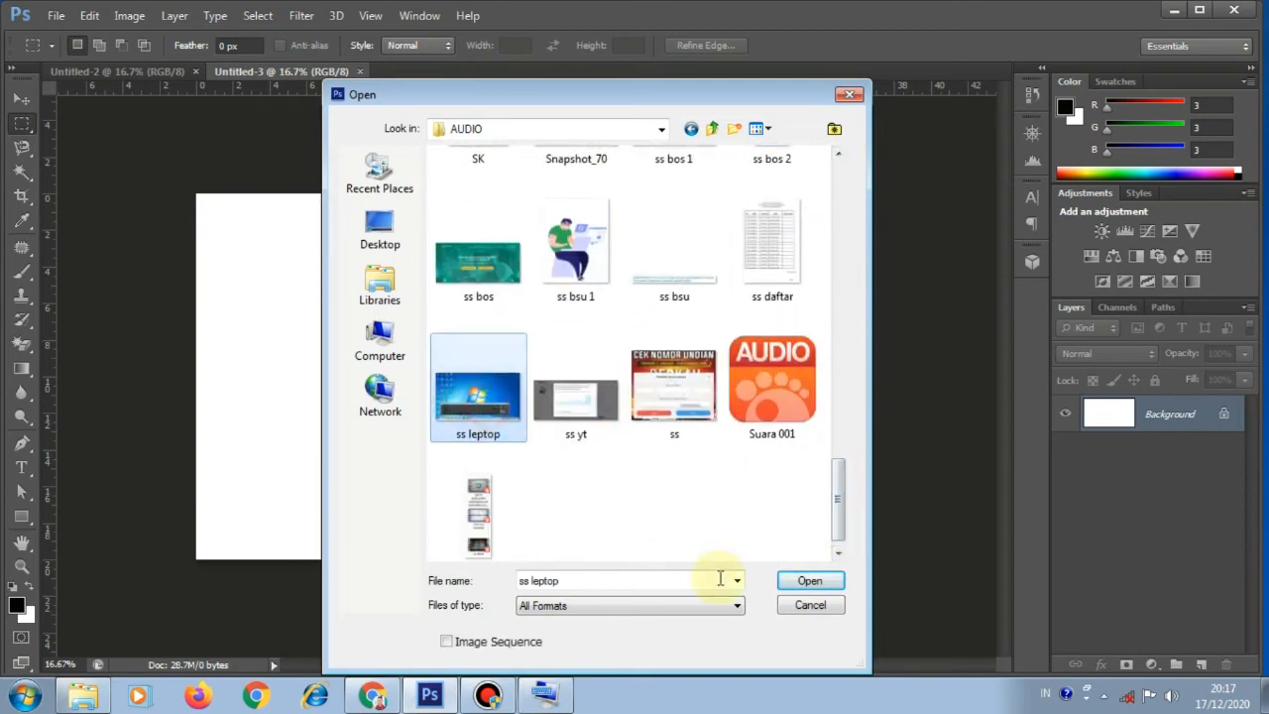
{"action": "left_click", "coordinate": [808, 581]}
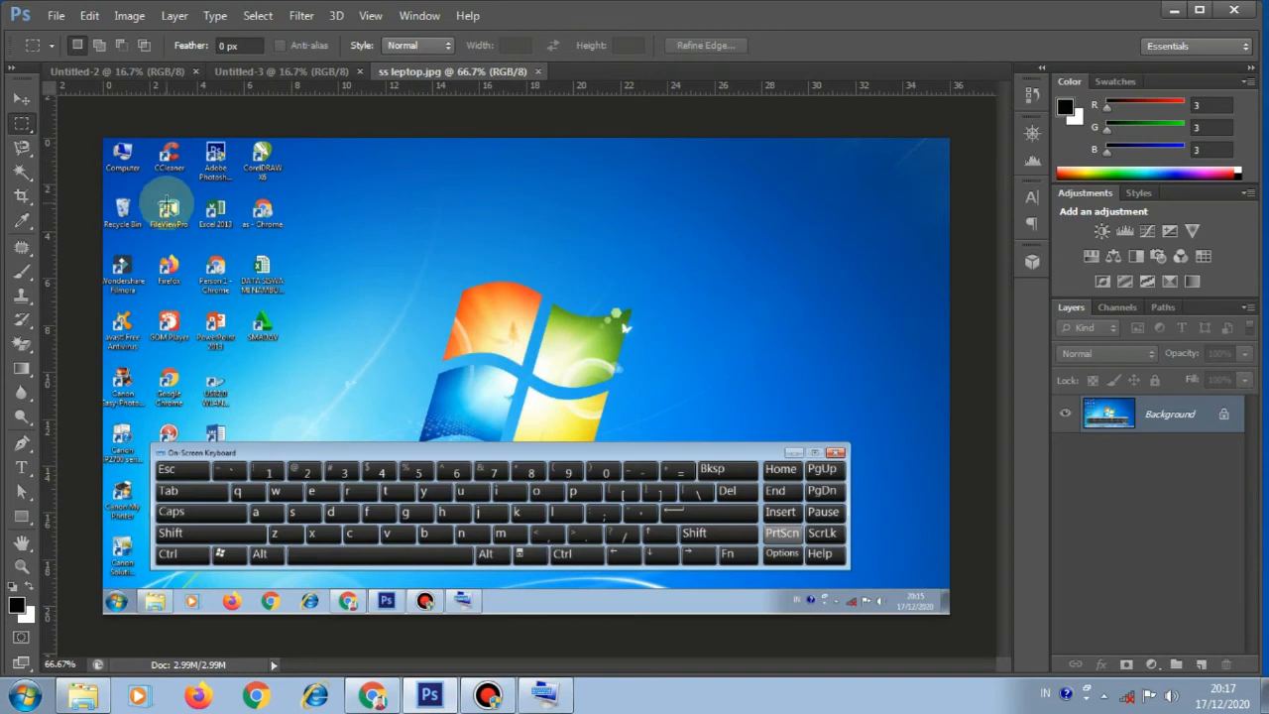
Step: Cover the whole screenshot with a white rectangle shape of about 1365 x 775 px, and delete the Background layer
{"action": "left_click", "coordinate": [25, 524]}
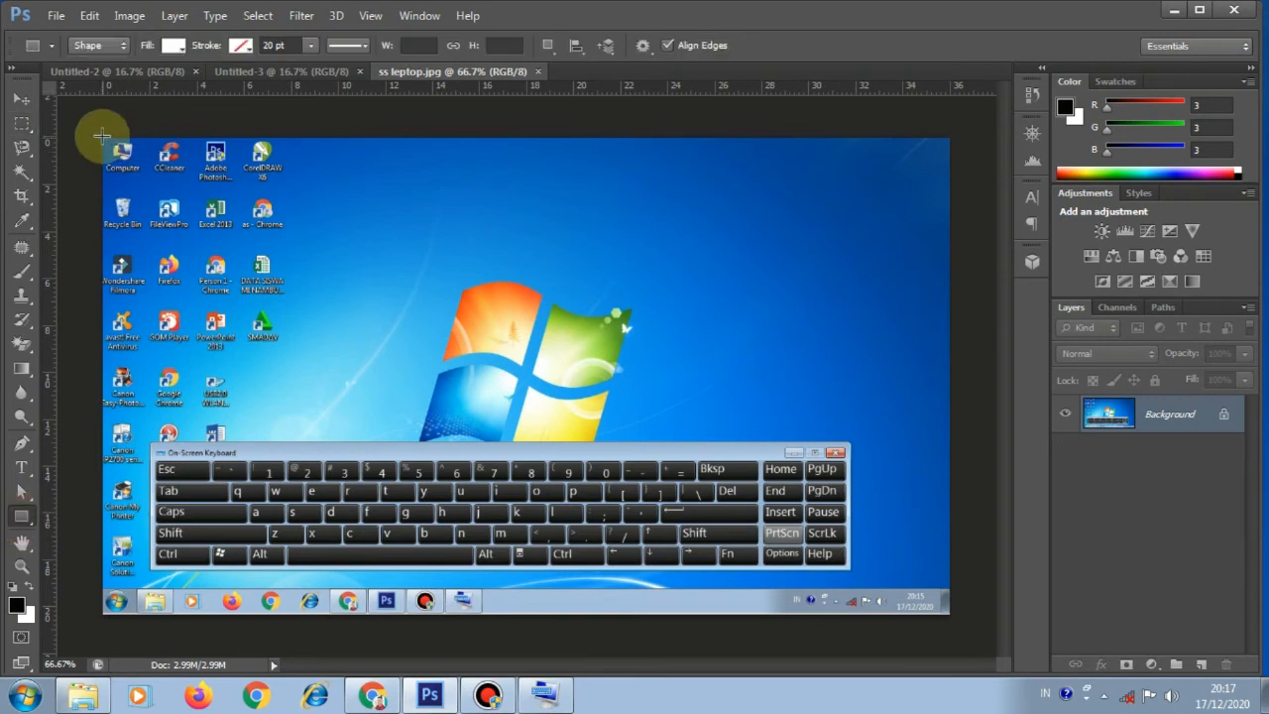
{"action": "mouse_move", "coordinate": [102, 135]}
{"action": "left_mouse_down"}
{"action": "mouse_move", "coordinate": [551, 508]}
{"action": "mouse_move", "coordinate": [896, 629]}
{"action": "mouse_move", "coordinate": [947, 593]}
{"action": "left_mouse_up"}
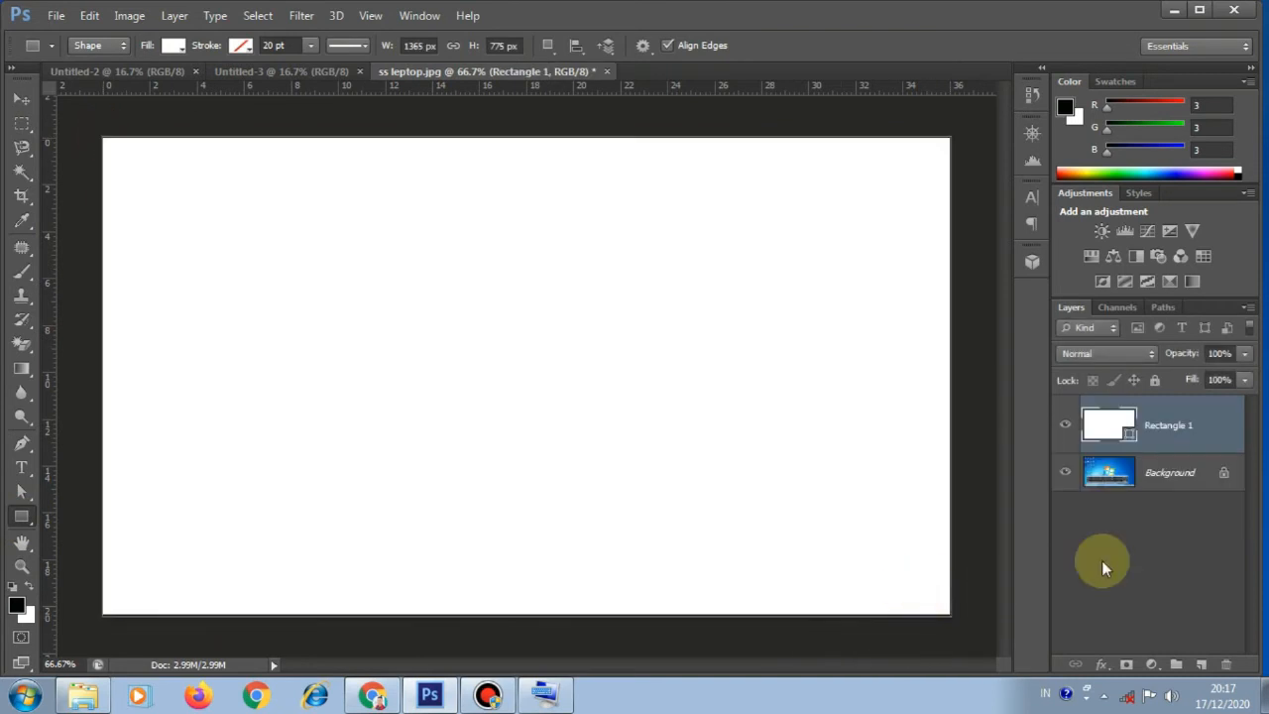
{"action": "right_click", "coordinate": [1170, 473]}
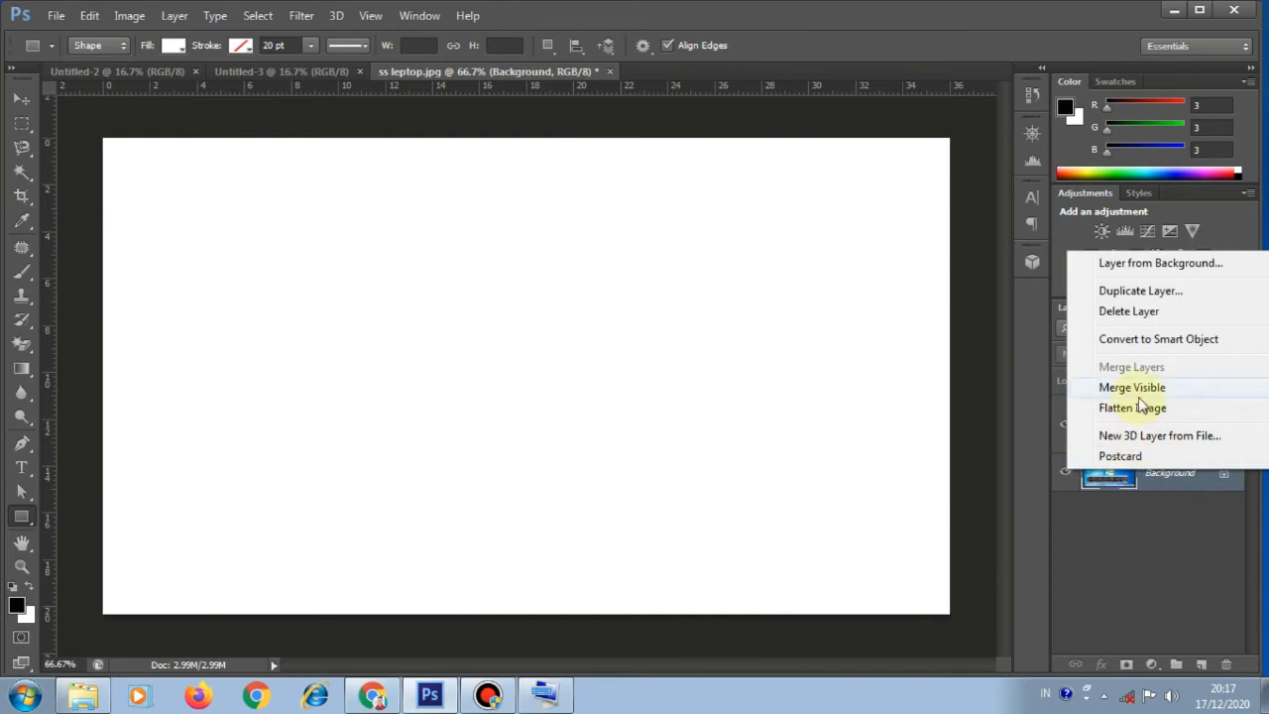
{"action": "left_click", "coordinate": [1141, 312]}
{"action": "left_click", "coordinate": [595, 266]}
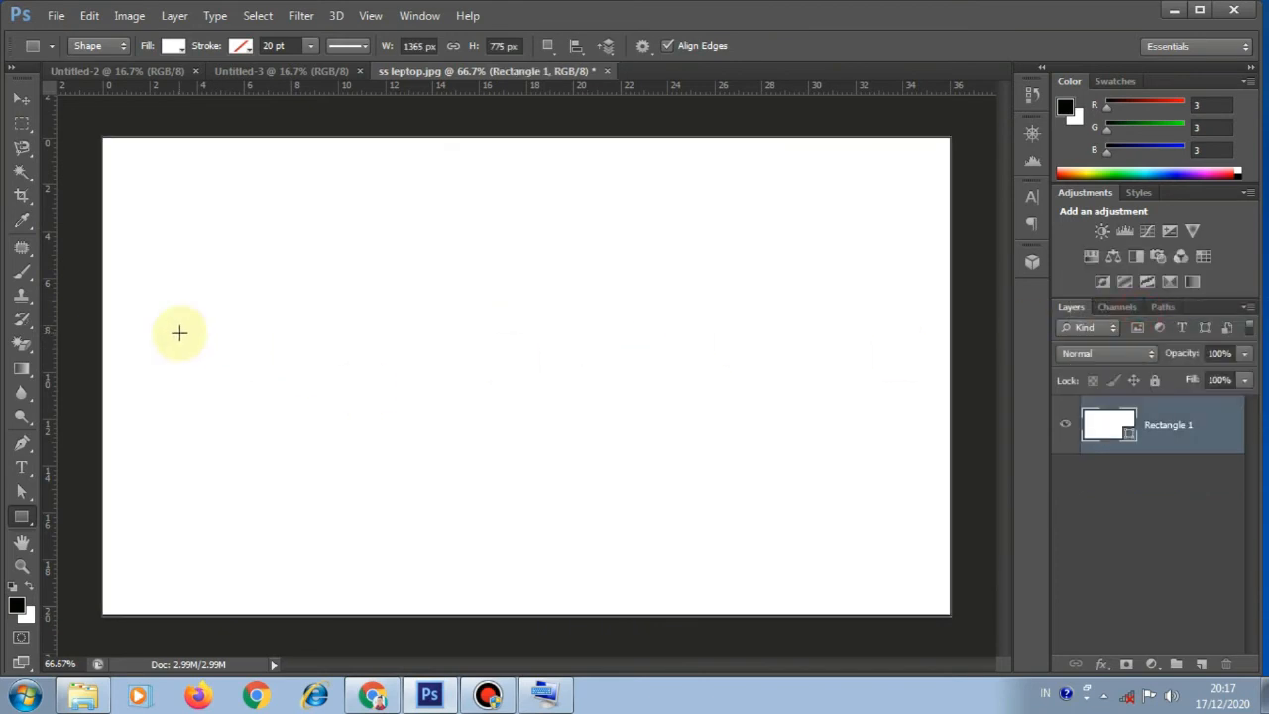
{"action": "left_click", "coordinate": [22, 99]}
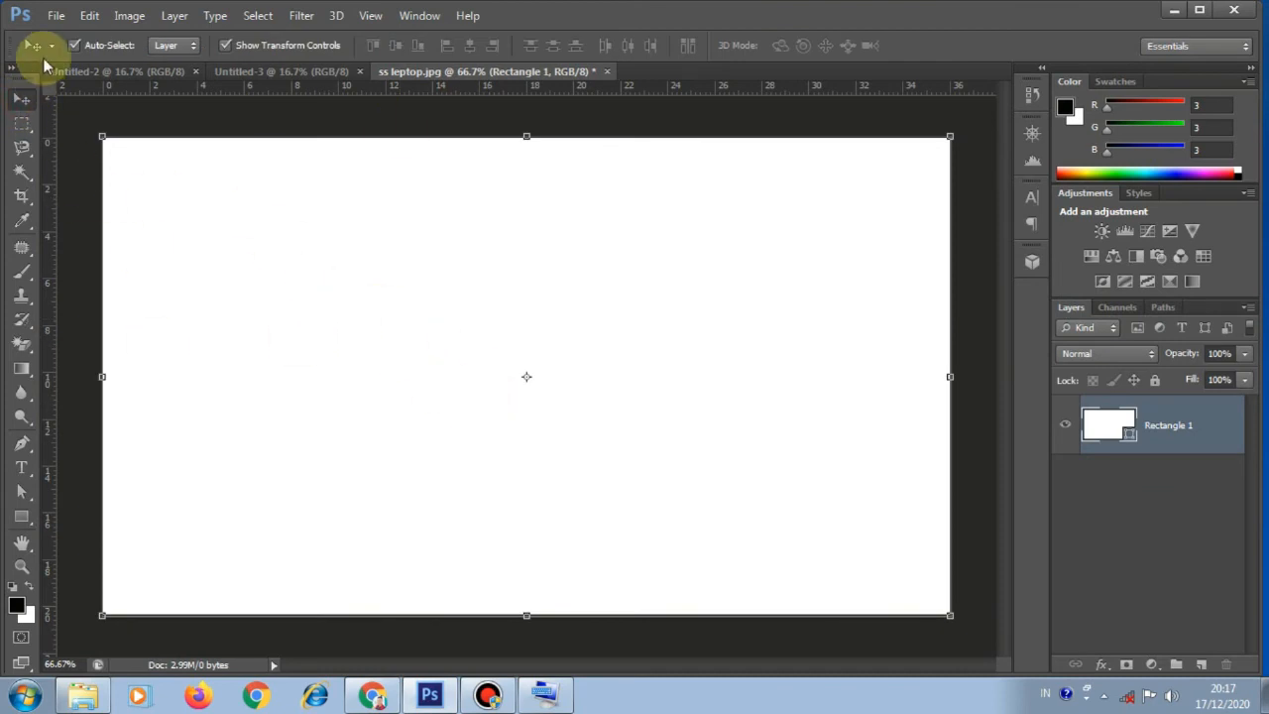
Step: Close the On-Screen Keyboard and show the AUDIO folder in Windows Explorer
{"action": "left_click", "coordinate": [1176, 11]}
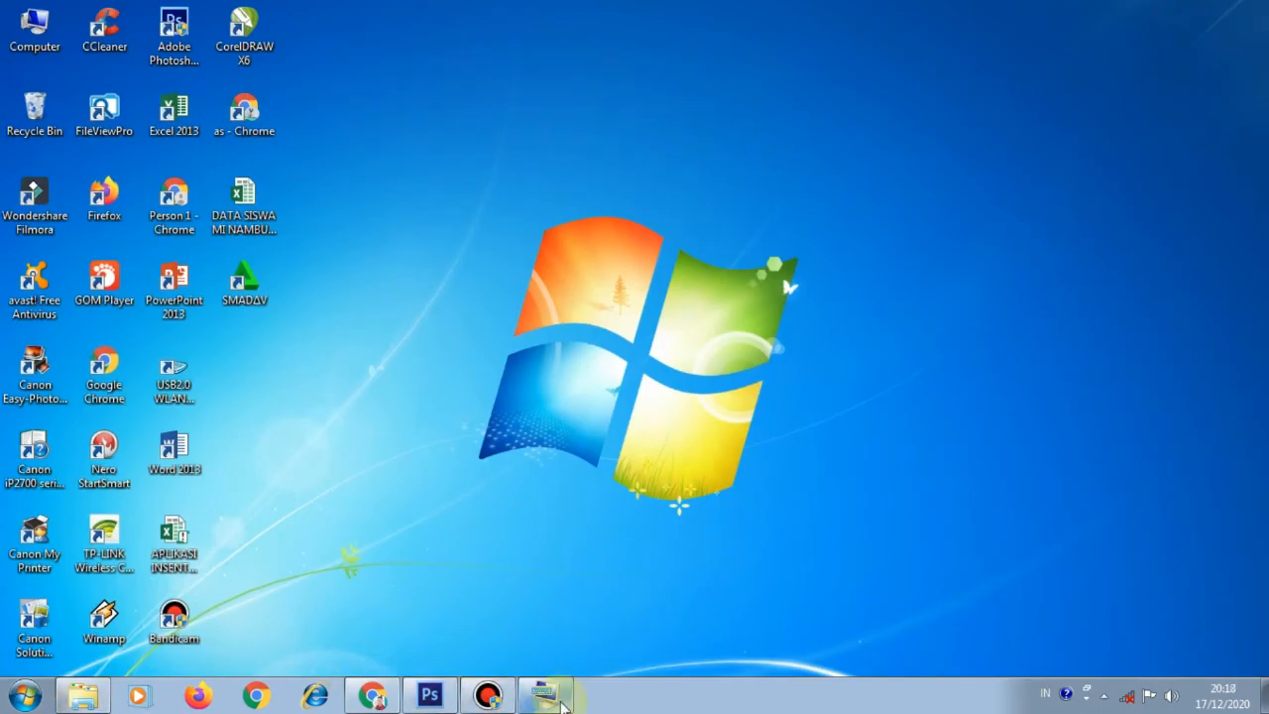
{"action": "mouse_move", "coordinate": [561, 704]}
{"action": "left_click", "coordinate": [610, 653]}
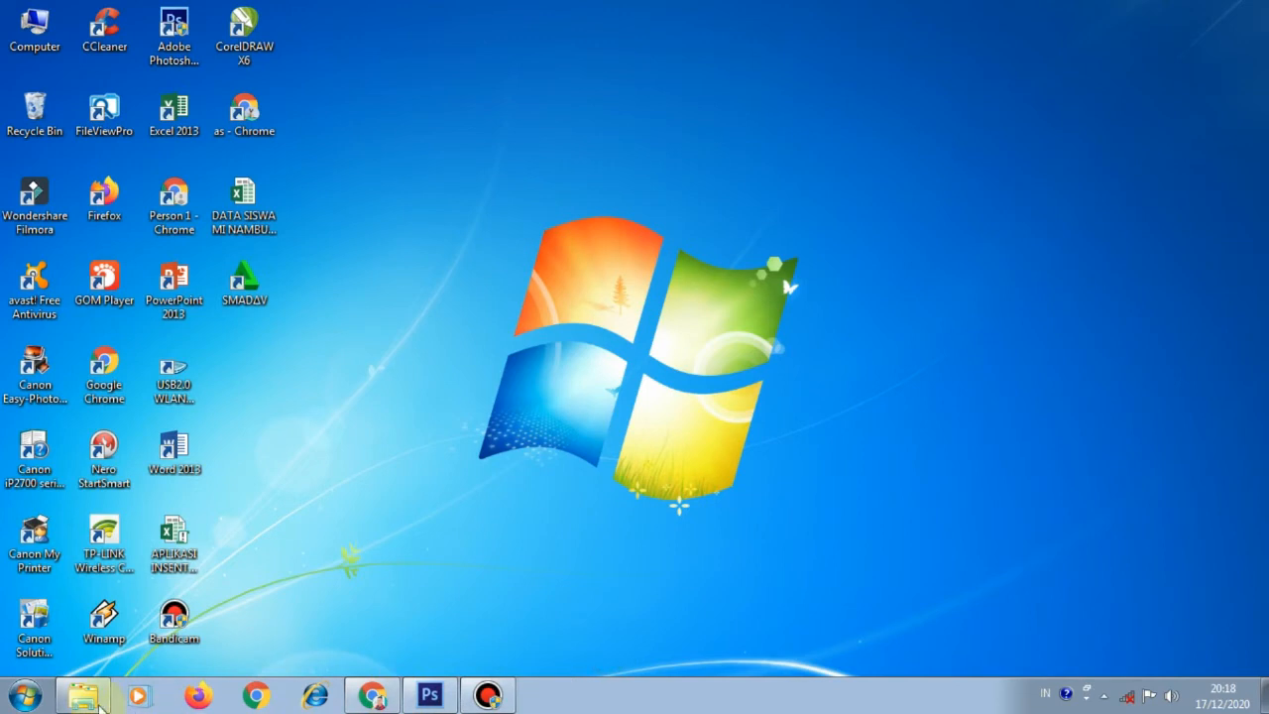
{"action": "left_click", "coordinate": [60, 702]}
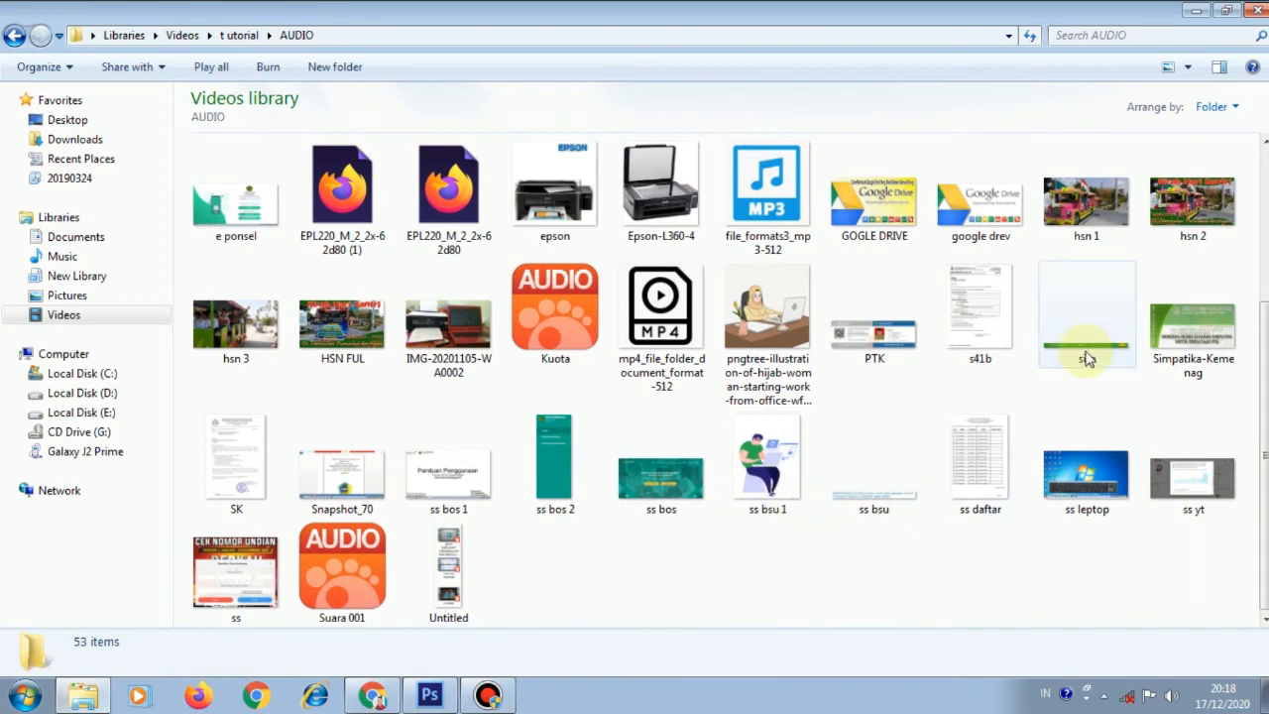
Step: Return to Photoshop and close the unused Untitled-3 document
{"action": "left_click", "coordinate": [429, 694]}
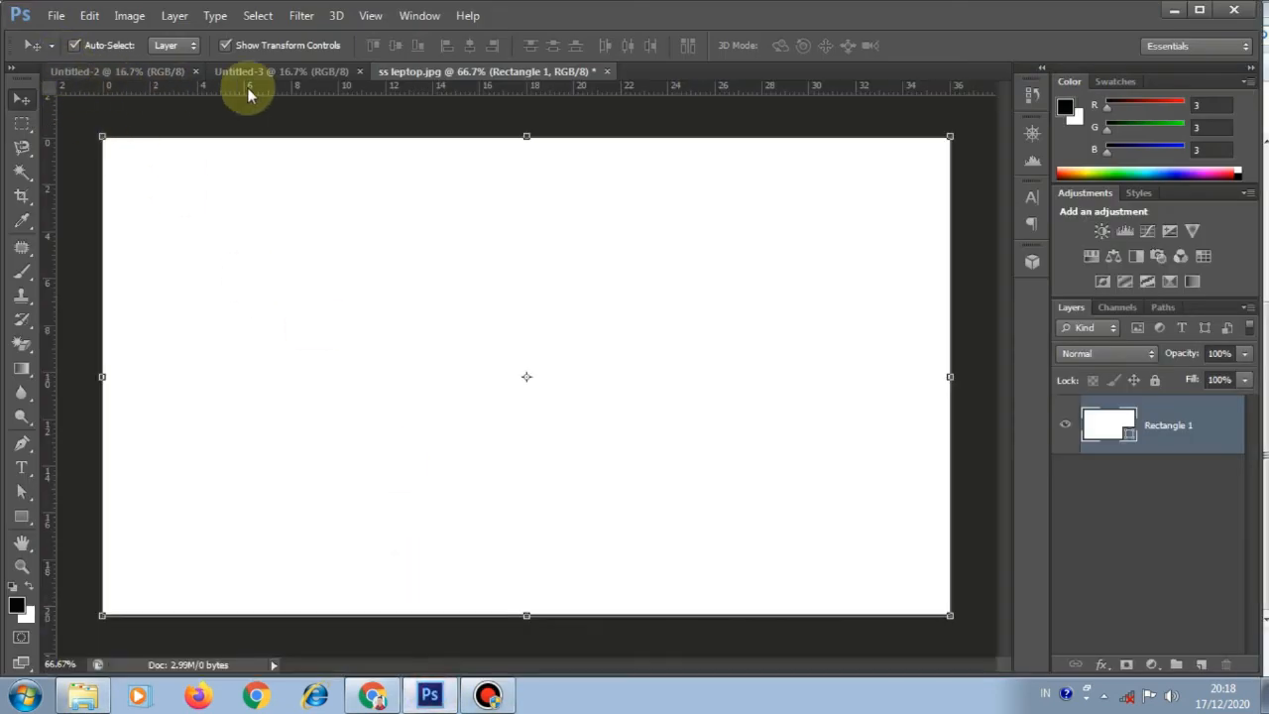
{"action": "left_click", "coordinate": [358, 71]}
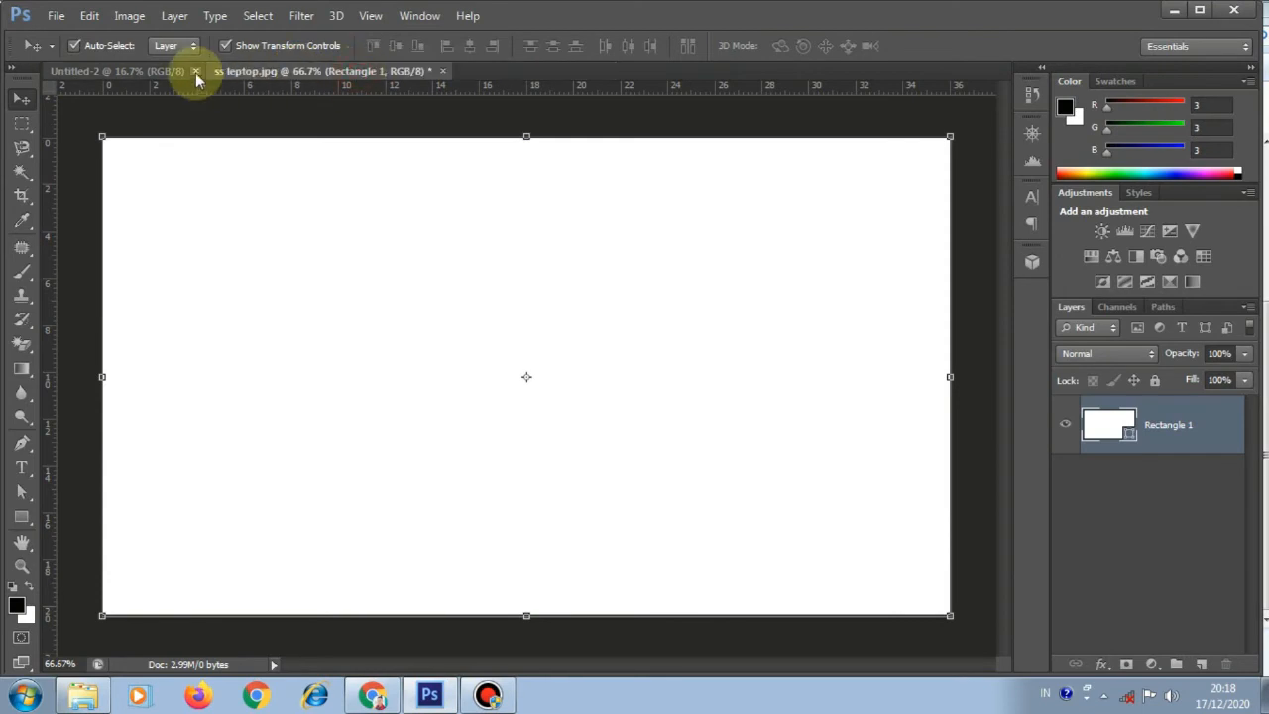
Step: Close the Untitled-2 document and open ss bsu 1.jpg and ss bsu.jpg from the AUDIO folder
{"action": "left_click", "coordinate": [195, 71]}
{"action": "left_click", "coordinate": [57, 15]}
{"action": "left_click", "coordinate": [62, 55]}
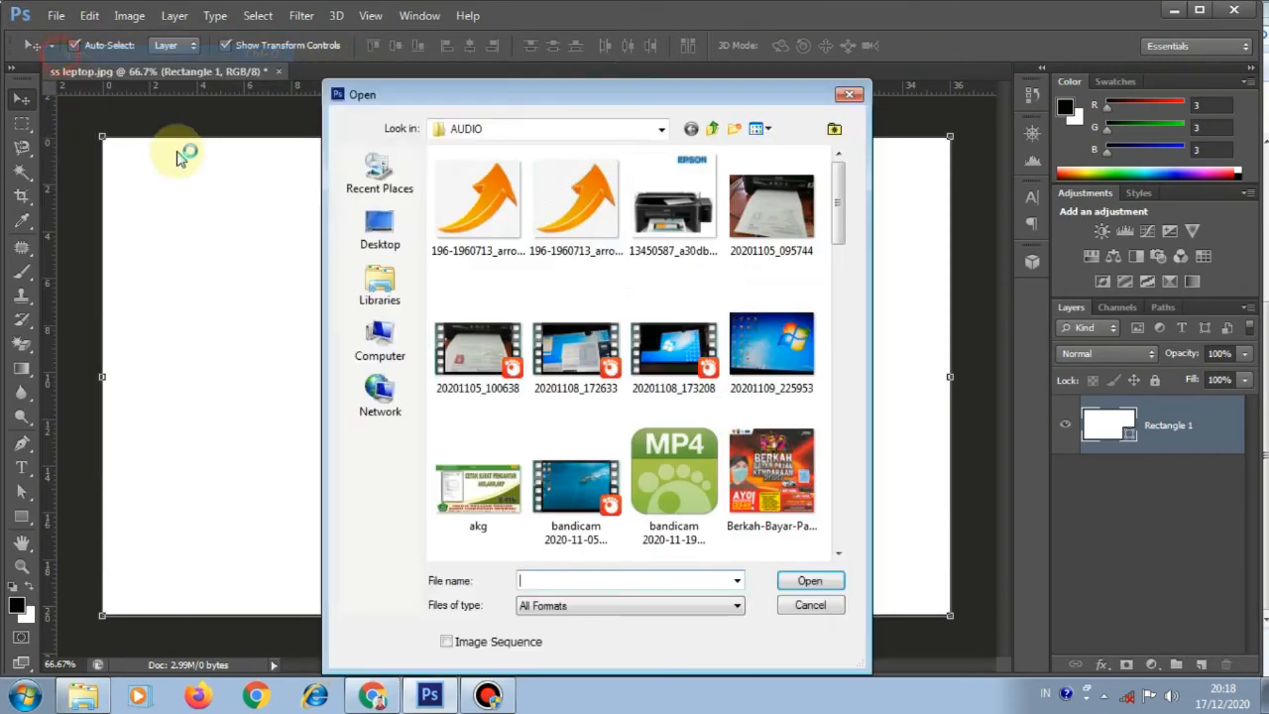
{"action": "left_click_drag", "start_coordinate": [838, 230], "coordinate": [842, 515]}
{"action": "left_click_drag", "start_coordinate": [566, 439], "coordinate": [698, 397]}
{"action": "left_click", "coordinate": [812, 583]}
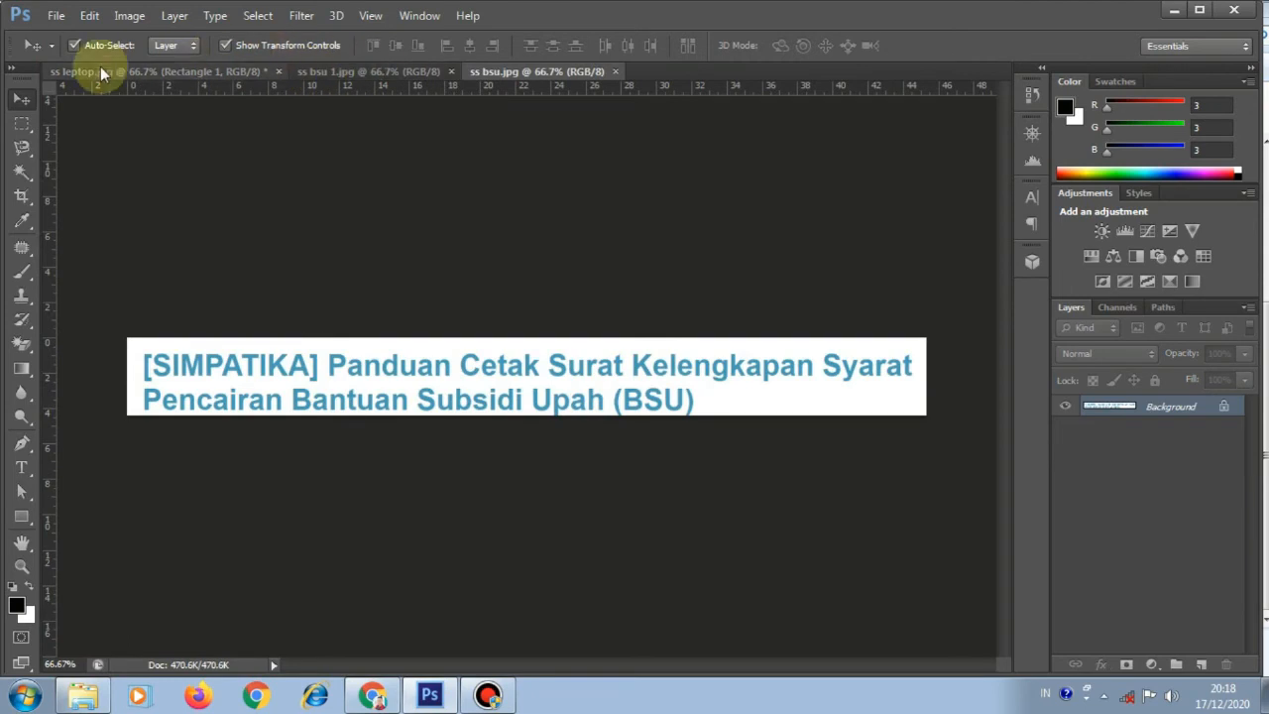
Step: Open the sim.jpg image from the AUDIO folder
{"action": "left_click", "coordinate": [52, 15]}
{"action": "left_click", "coordinate": [45, 51]}
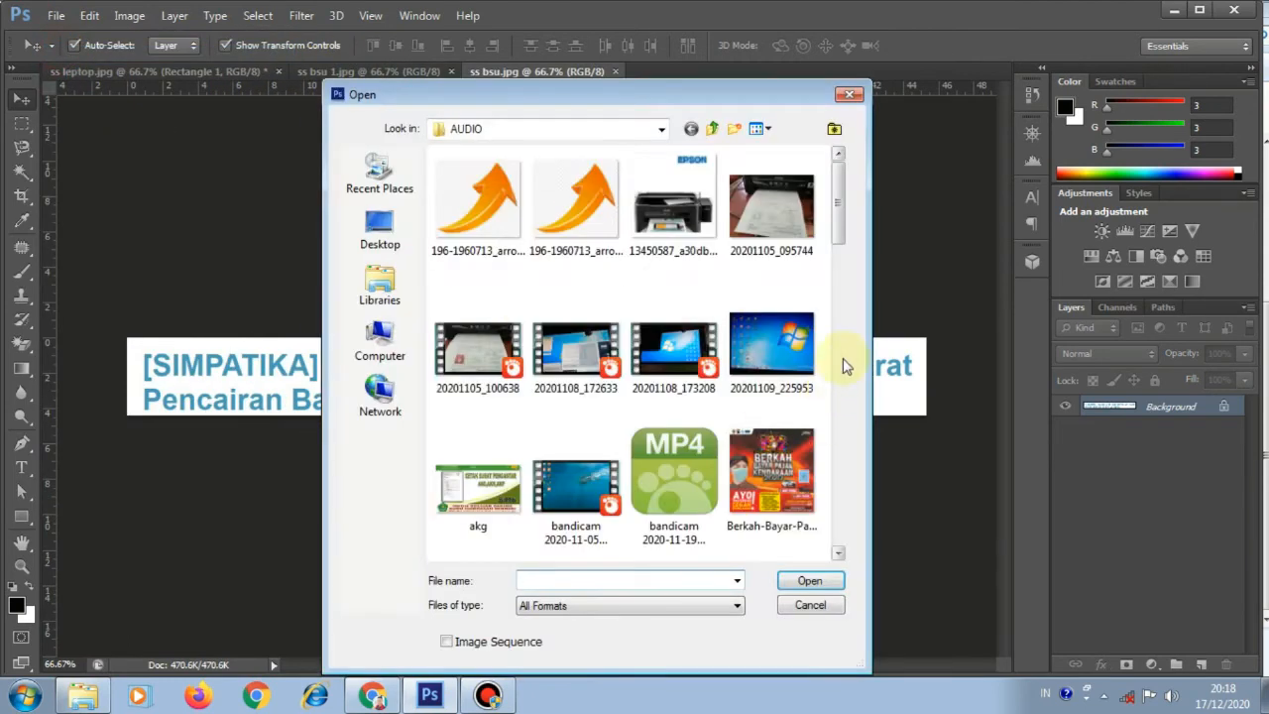
{"action": "left_click_drag", "start_coordinate": [841, 223], "coordinate": [840, 438]}
{"action": "left_click", "coordinate": [675, 290]}
{"action": "left_click", "coordinate": [810, 580]}
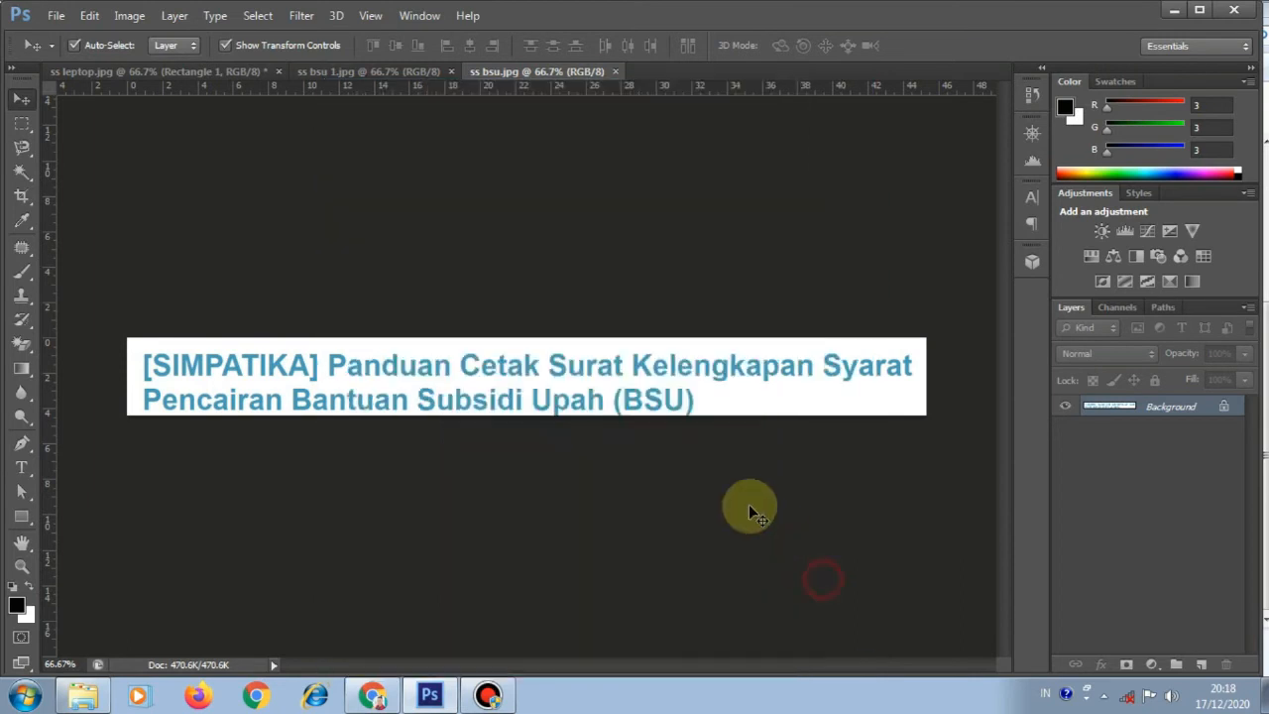
Step: In ss bsu 1.jpg, remove the white background around the seated man with the Magic Eraser tool
{"action": "left_click", "coordinate": [508, 73]}
{"action": "left_click", "coordinate": [397, 79]}
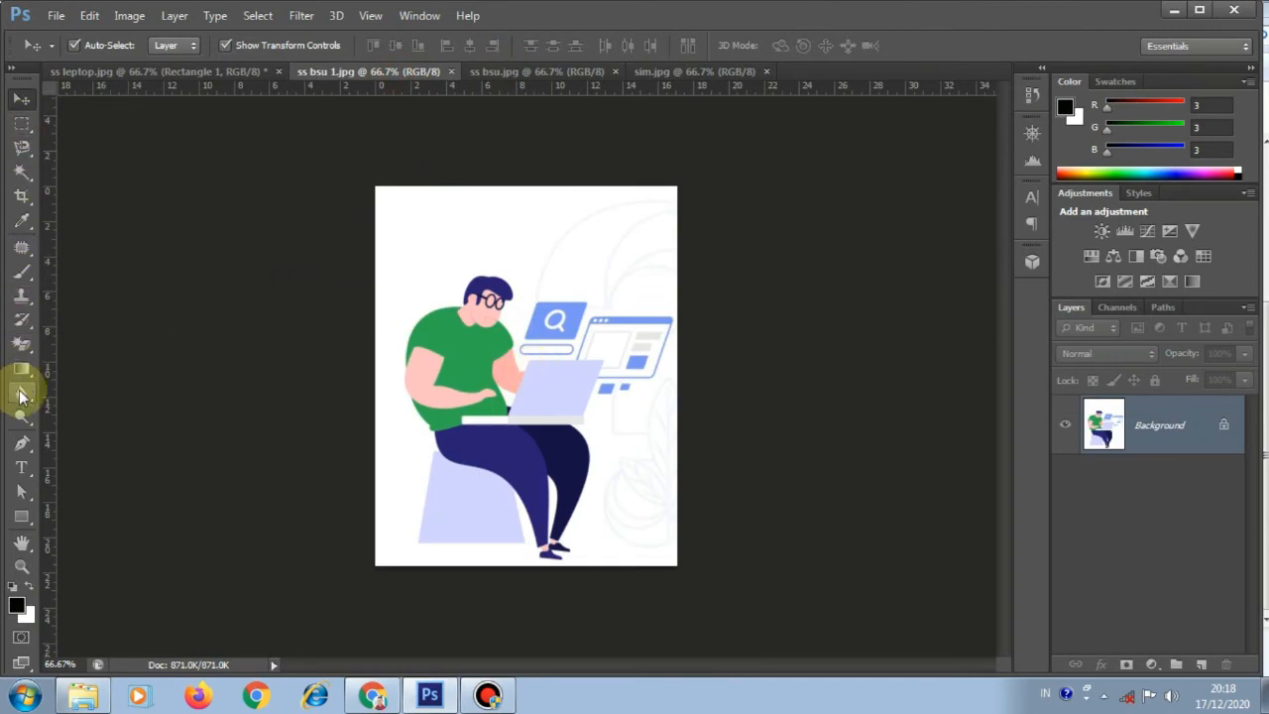
{"action": "left_click", "coordinate": [22, 347]}
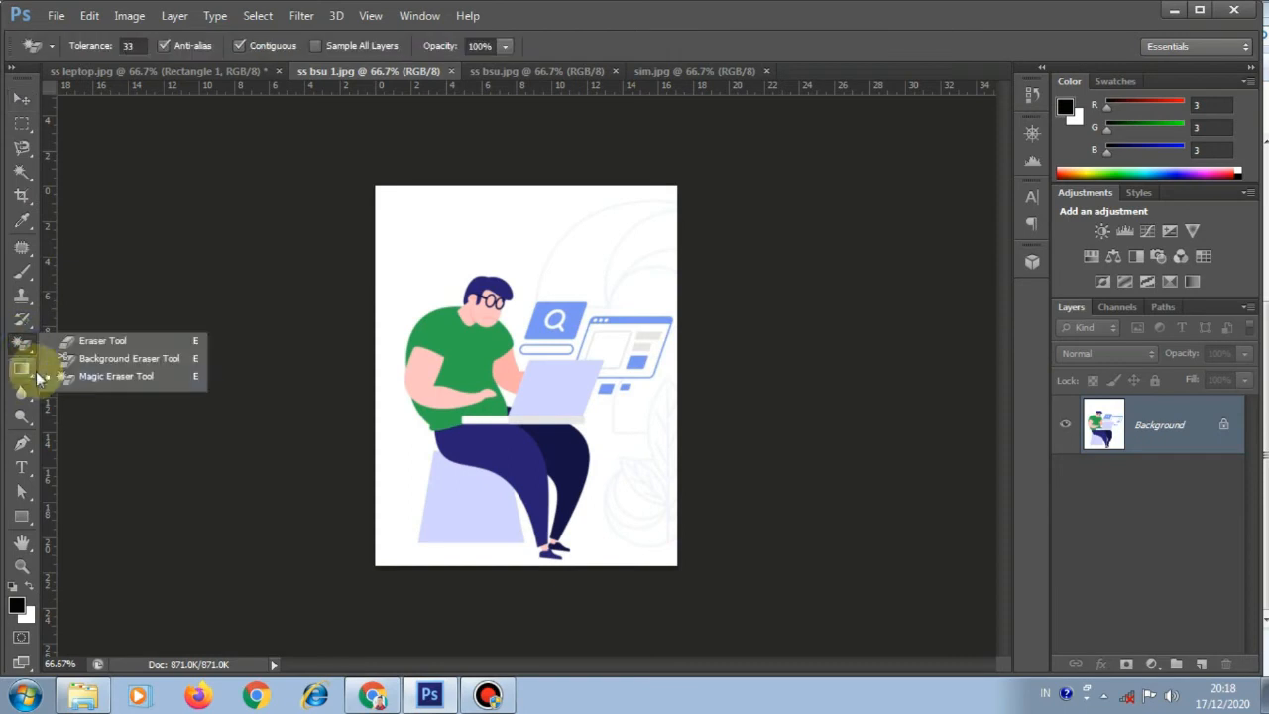
{"action": "left_click", "coordinate": [56, 381]}
{"action": "left_click", "coordinate": [506, 246]}
Step: Copy the seated man onto the ss leptop canvas's left half and stretch his height downward to about 111%
{"action": "left_click", "coordinate": [19, 103]}
{"action": "left_click", "coordinate": [501, 324]}
{"action": "left_click_drag", "start_coordinate": [480, 347], "coordinate": [229, 337]}
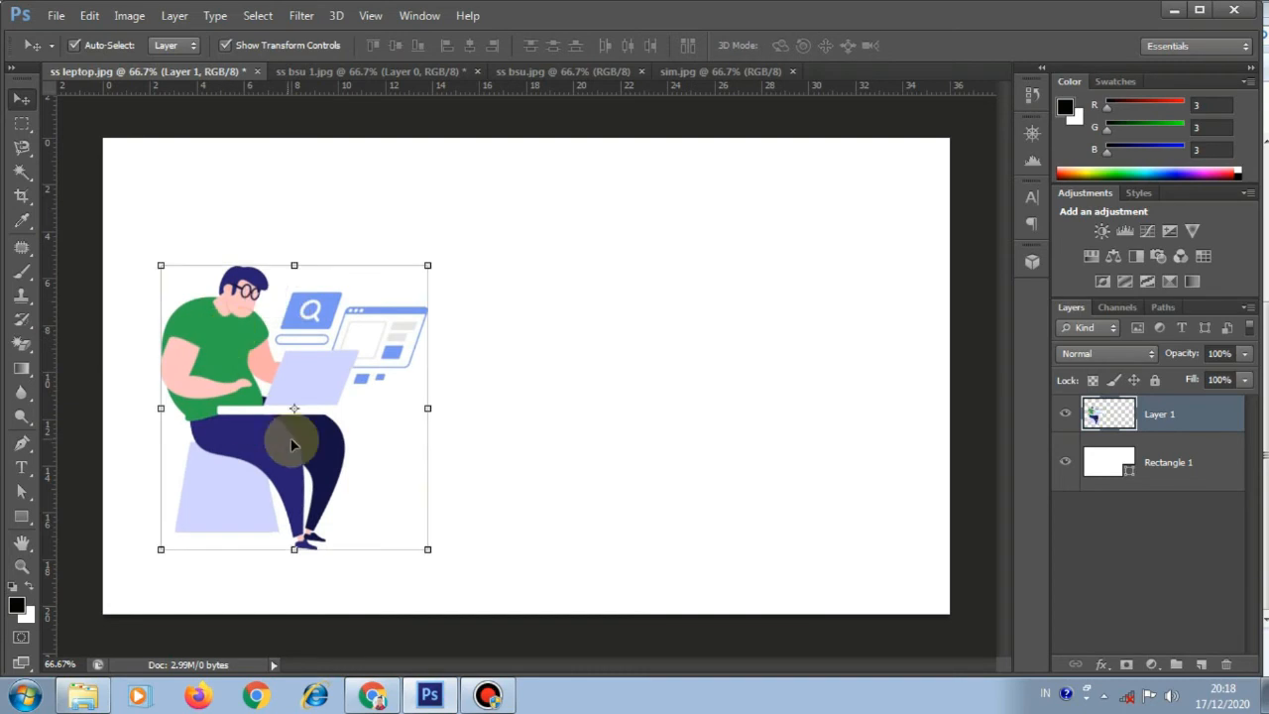
{"action": "left_click_drag", "start_coordinate": [296, 549], "coordinate": [294, 581]}
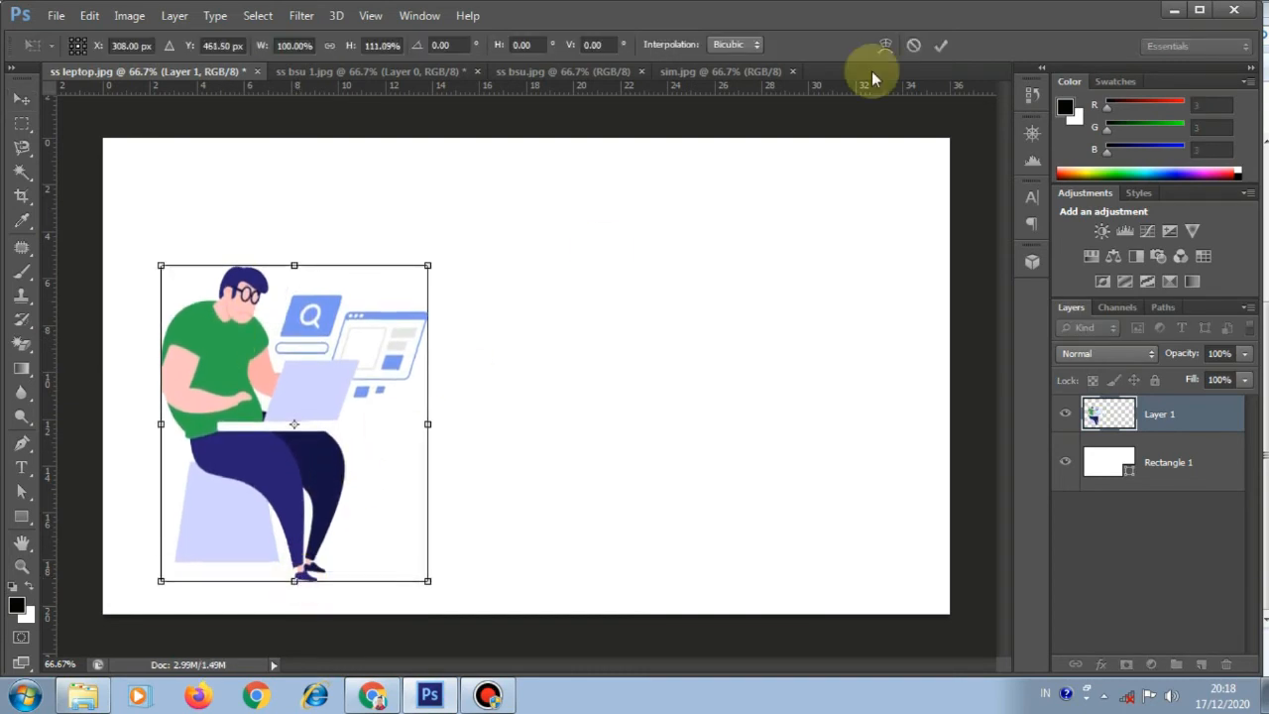
{"action": "left_click", "coordinate": [939, 43]}
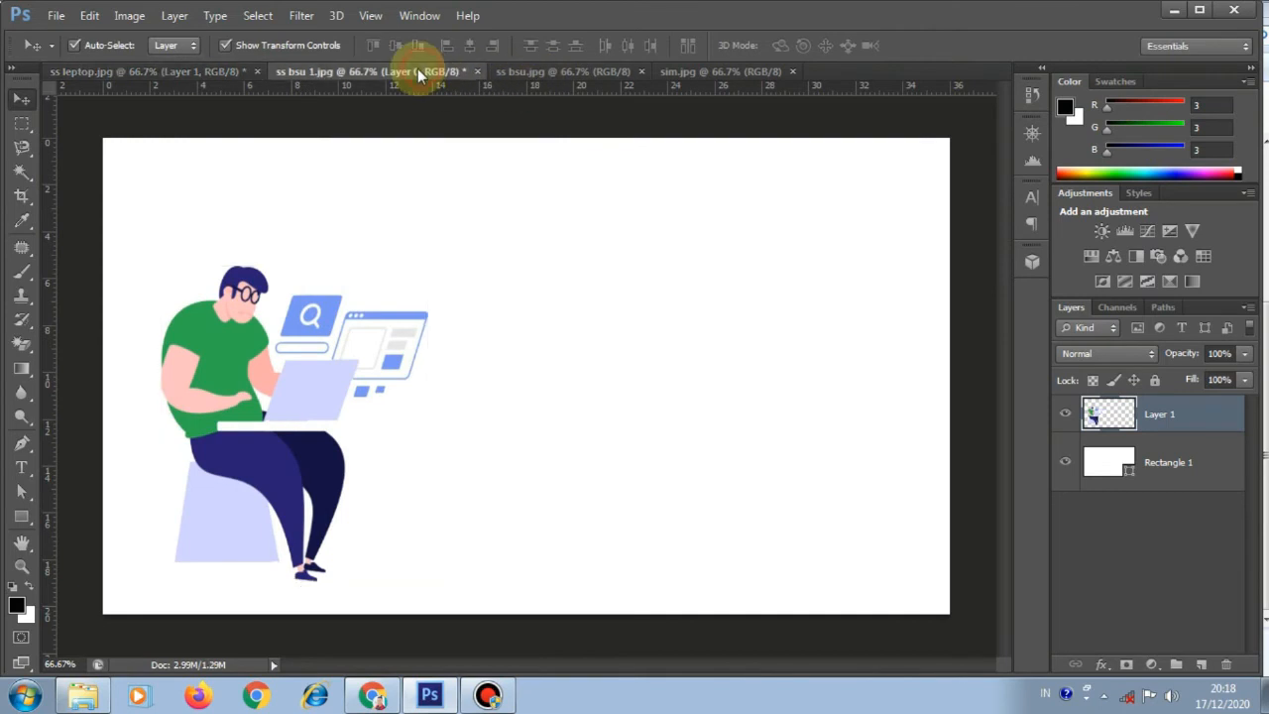
Step: In ss bsu.jpg, remove the white background around the SIMPATIKA headline with the Magic Eraser tool
{"action": "left_click", "coordinate": [421, 71]}
{"action": "left_click", "coordinate": [561, 72]}
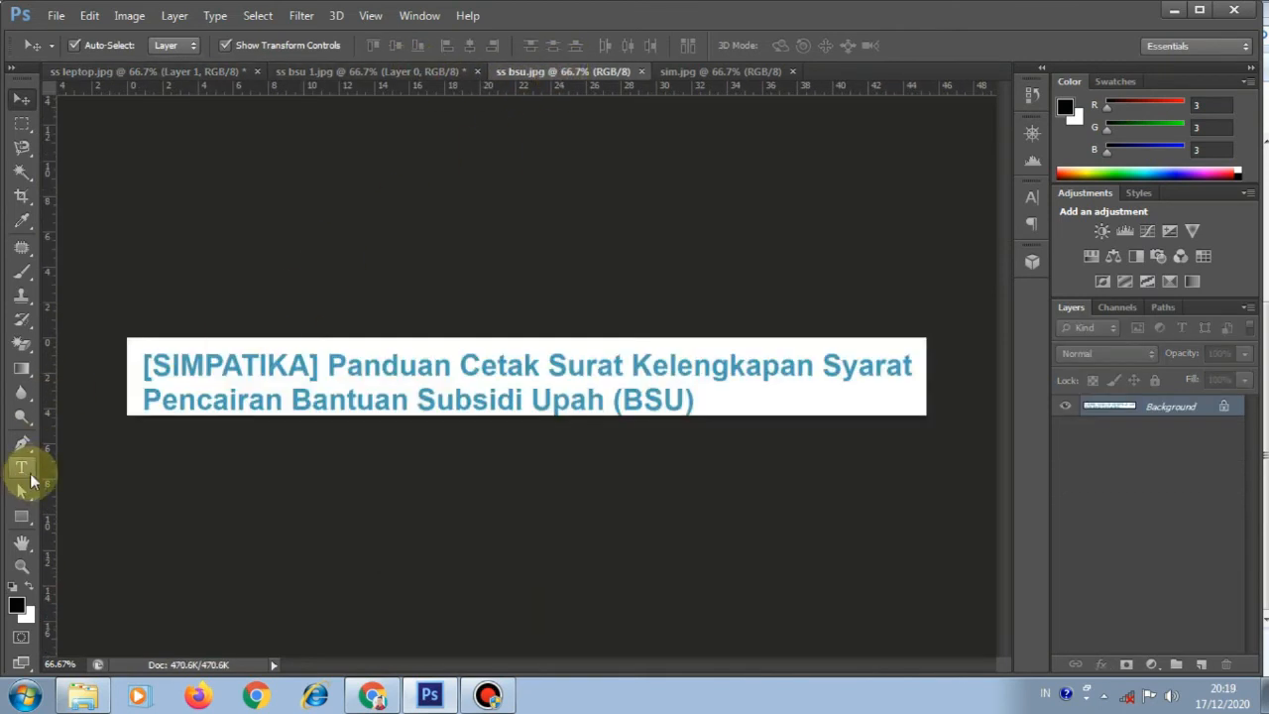
{"action": "left_click", "coordinate": [22, 343]}
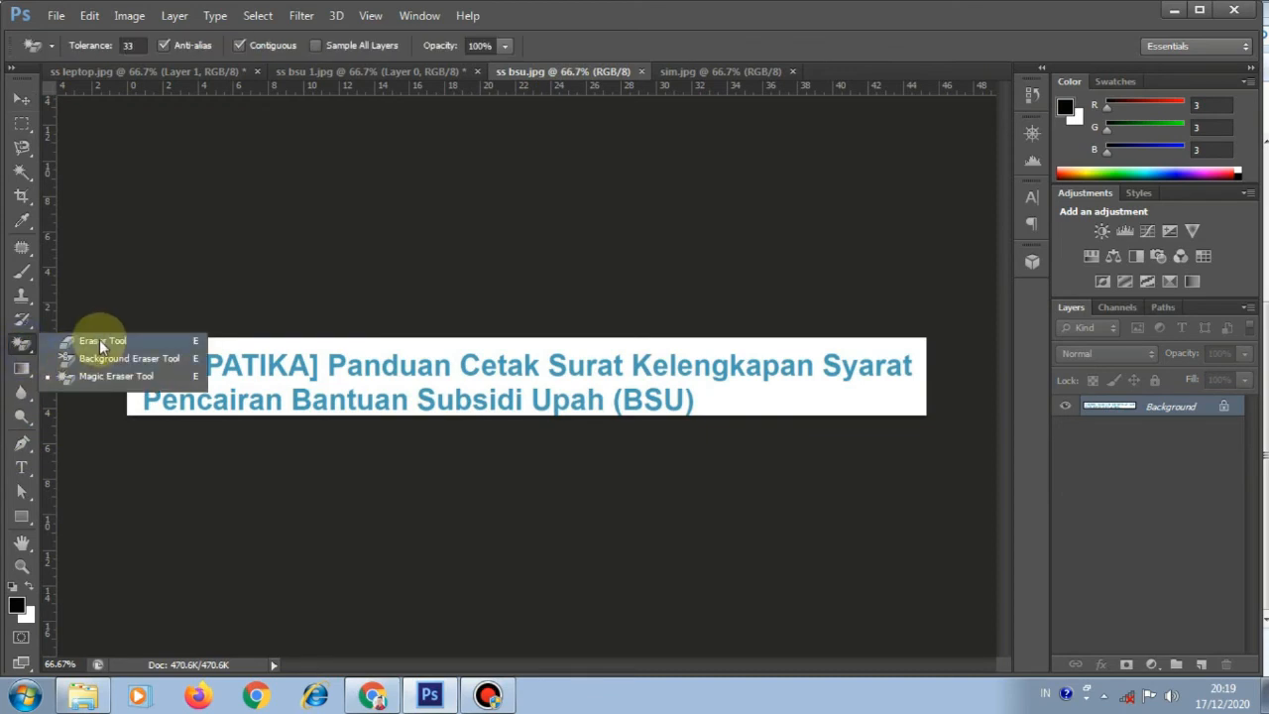
{"action": "left_click", "coordinate": [92, 377]}
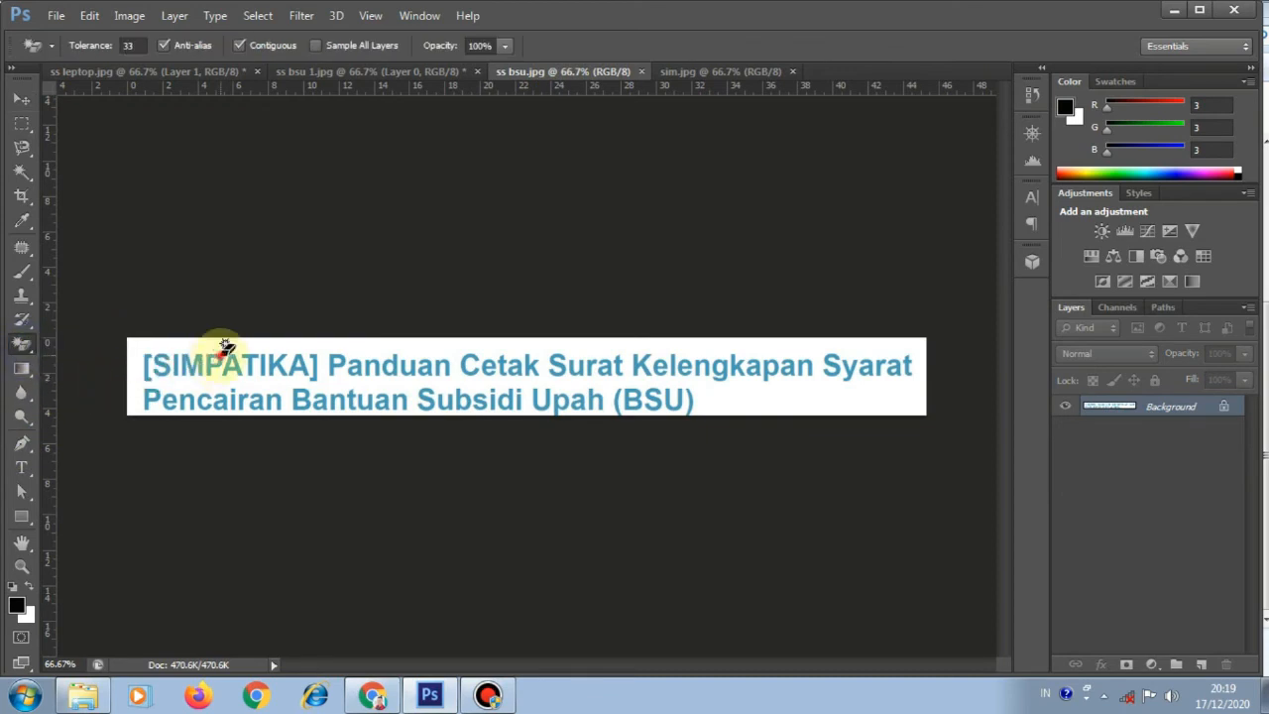
{"action": "left_click", "coordinate": [229, 347]}
{"action": "left_click", "coordinate": [317, 343]}
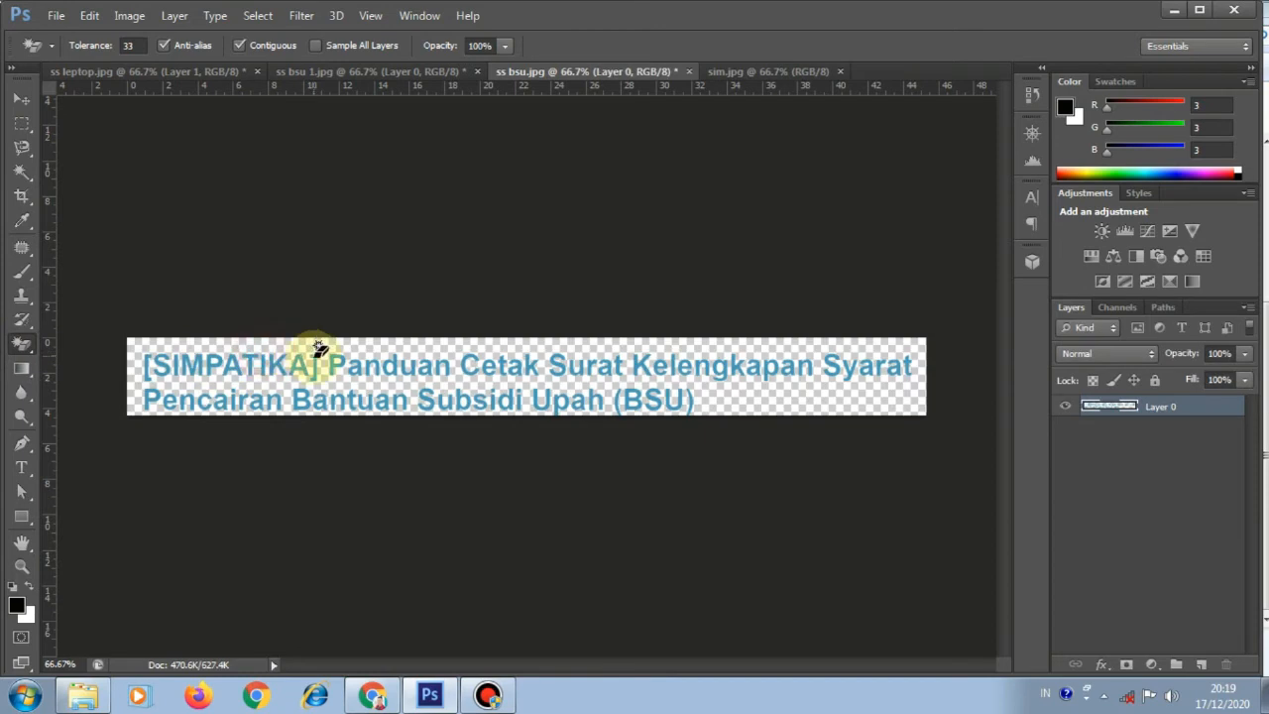
Step: Copy the SIMPATIKA headline into the ss leptop document and place it across the upper part of the canvas
{"action": "left_click", "coordinate": [22, 99]}
{"action": "left_click_drag", "start_coordinate": [252, 369], "coordinate": [247, 186]}
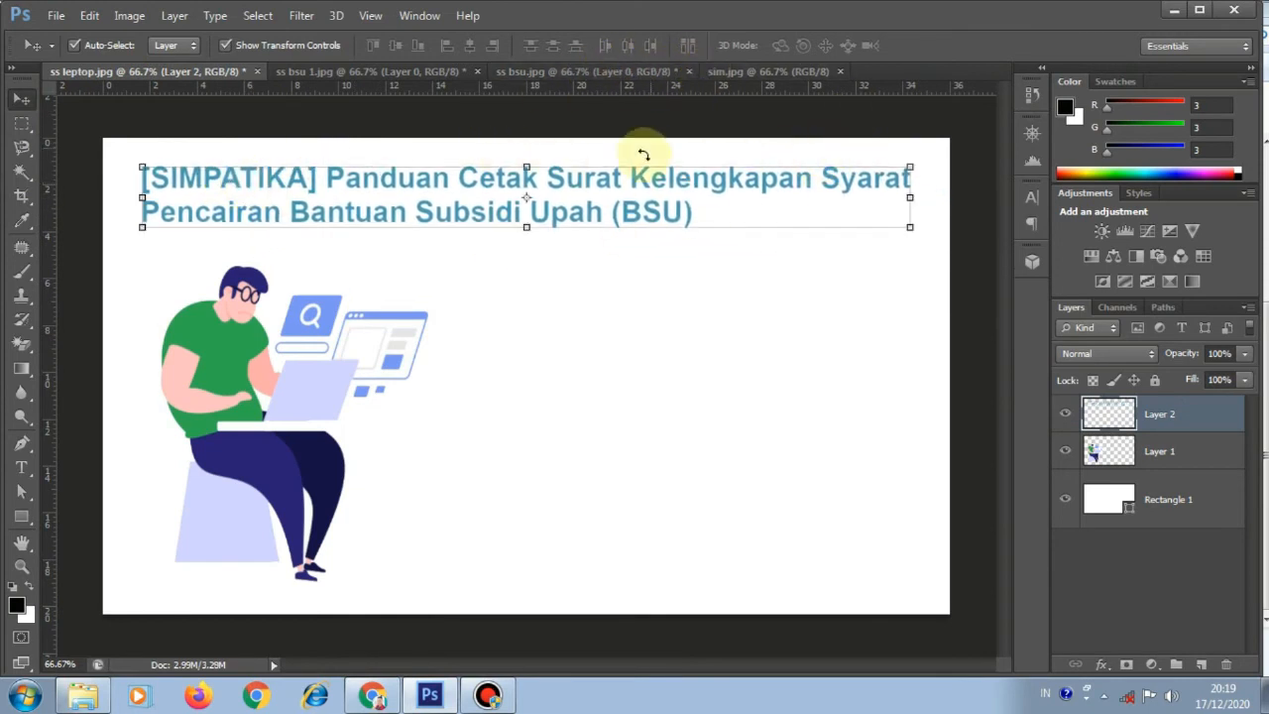
{"action": "mouse_move", "coordinate": [582, 187]}
{"action": "left_mouse_down"}
{"action": "mouse_move", "coordinate": [581, 216]}
{"action": "mouse_move", "coordinate": [584, 166]}
{"action": "left_mouse_up"}
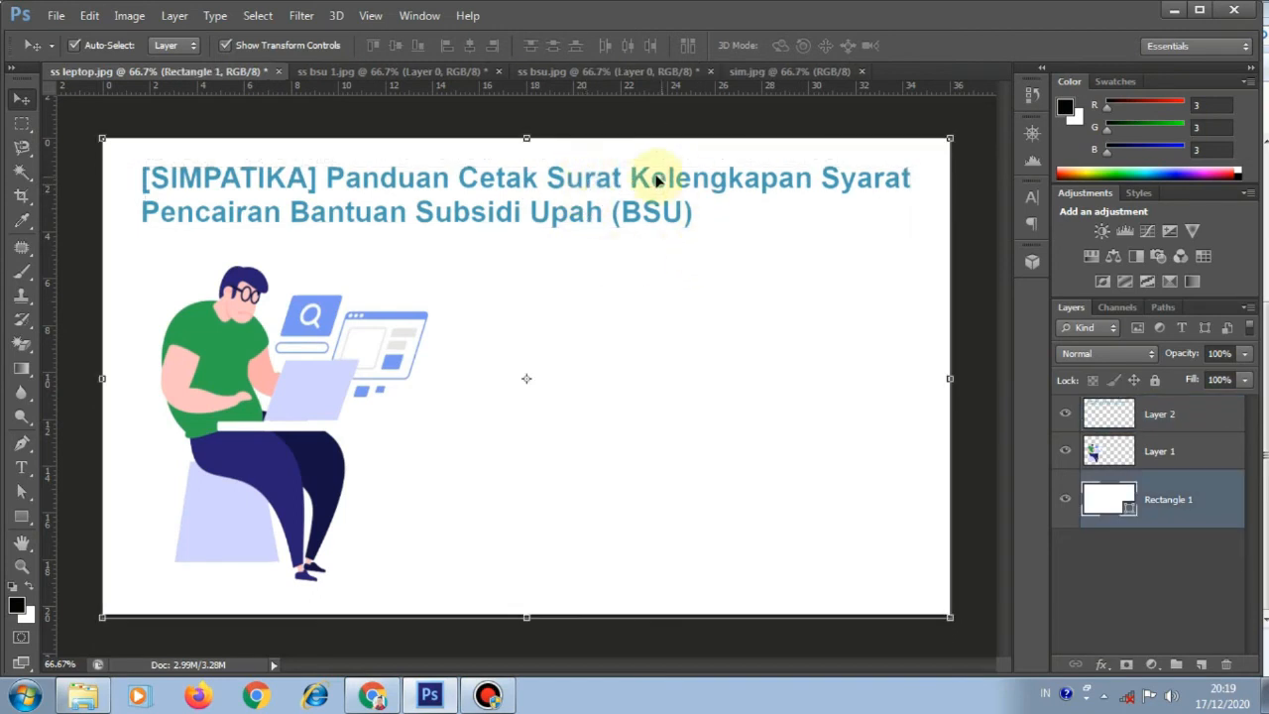
Step: In sim.jpg, select the green Pusat Layanan Simpatika header banner with the Rectangular Marquee tool, leaving out its white right edge
{"action": "left_click", "coordinate": [462, 75]}
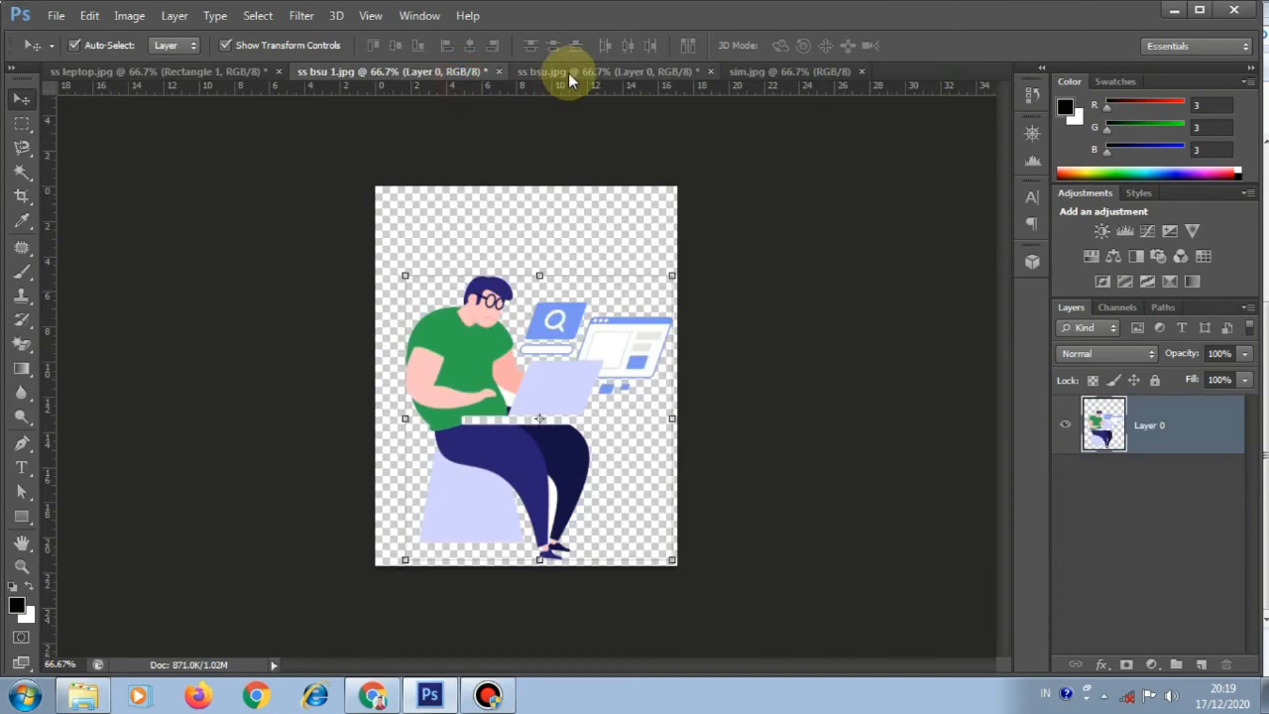
{"action": "left_click", "coordinate": [565, 75]}
{"action": "left_click", "coordinate": [771, 73]}
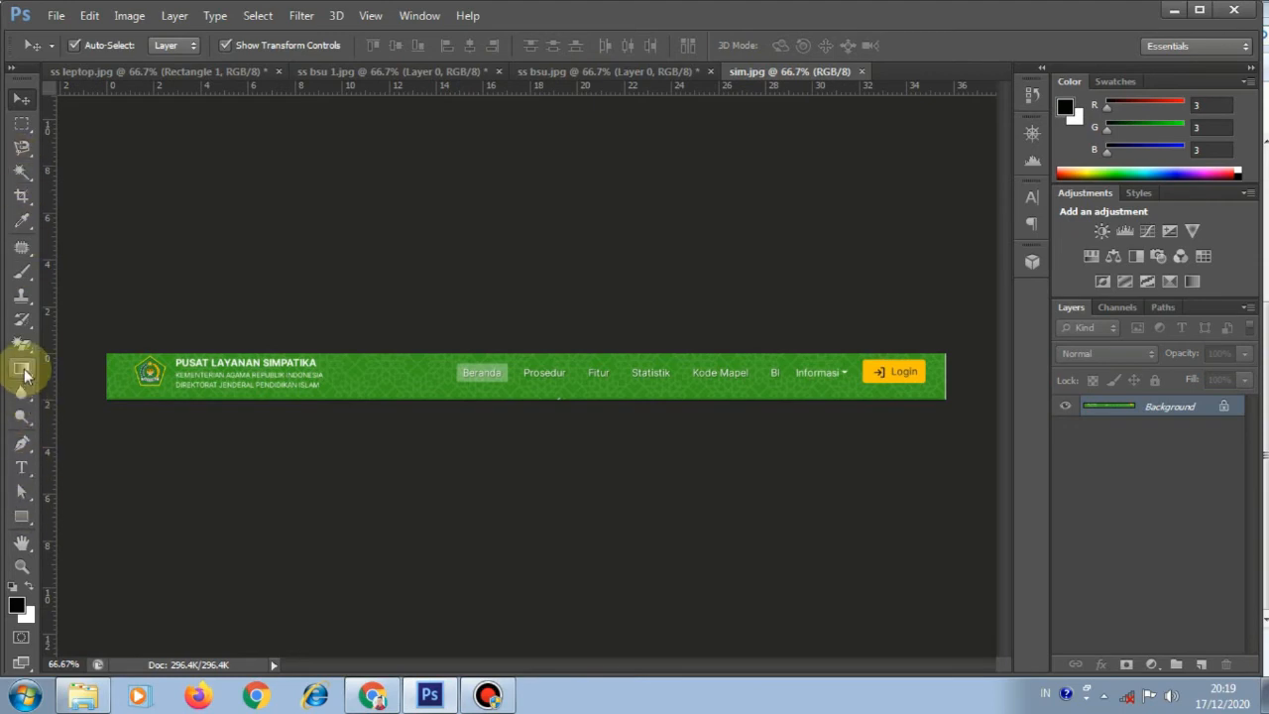
{"action": "left_click", "coordinate": [22, 123]}
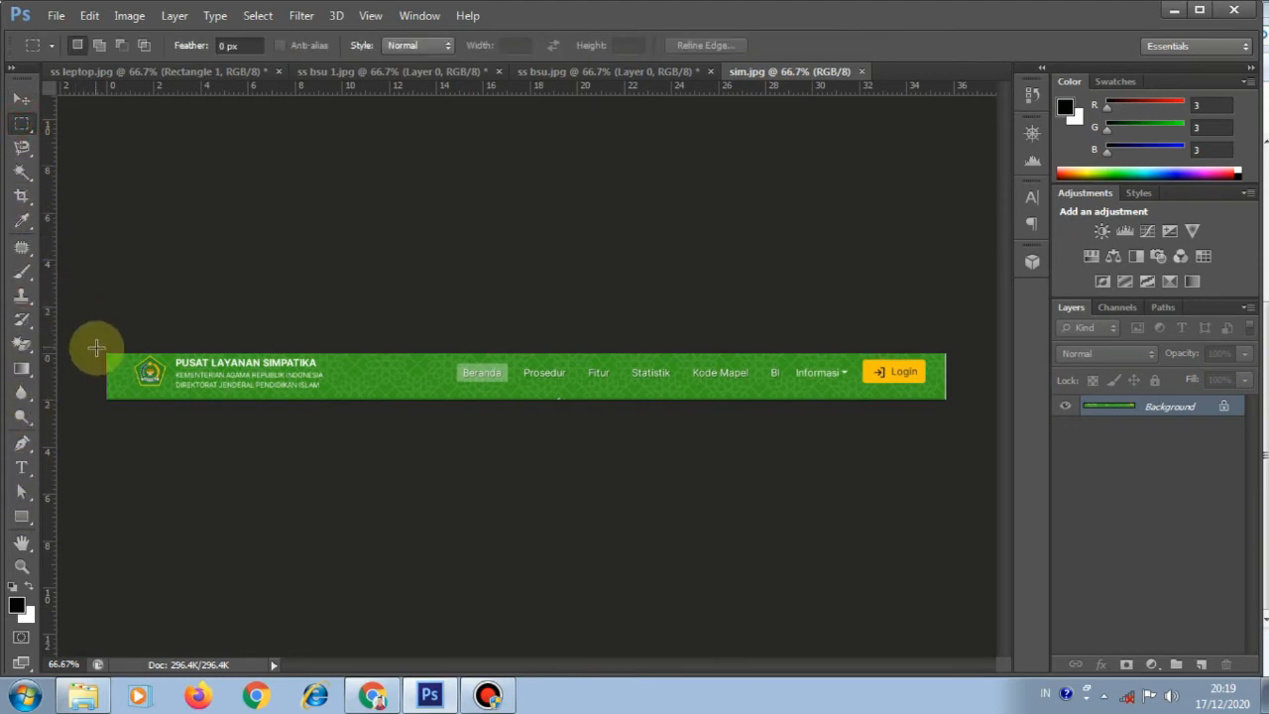
{"action": "left_click_drag", "start_coordinate": [105, 354], "coordinate": [942, 401]}
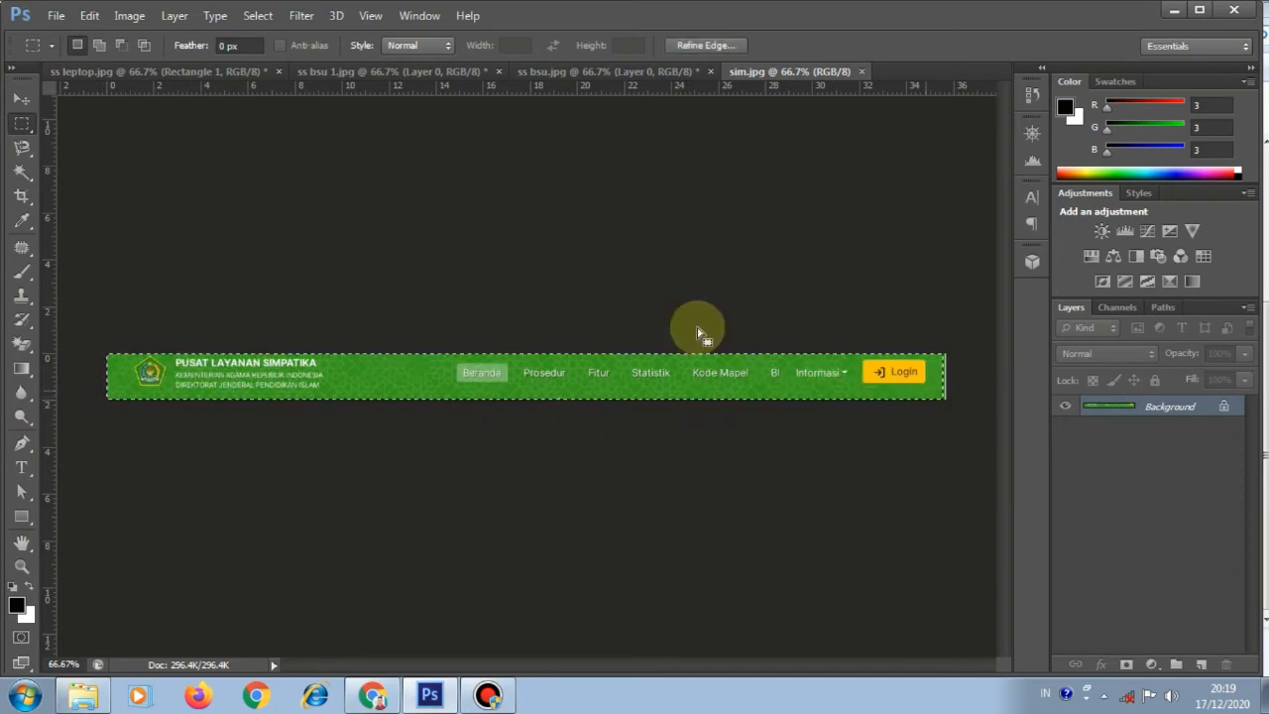
Step: Copy the selected green banner to the upper edge of the ss leptop canvas and move the headline just below it
{"action": "left_click", "coordinate": [22, 101]}
{"action": "left_click_drag", "start_coordinate": [200, 351], "coordinate": [297, 165]}
{"action": "left_click", "coordinate": [437, 216]}
{"action": "left_click_drag", "start_coordinate": [446, 215], "coordinate": [449, 239]}
Step: Add a Drop Shadow effect to the headline layer, adjusting its distance, spread and size
{"action": "left_click", "coordinate": [1101, 664]}
{"action": "left_click", "coordinate": [1140, 651]}
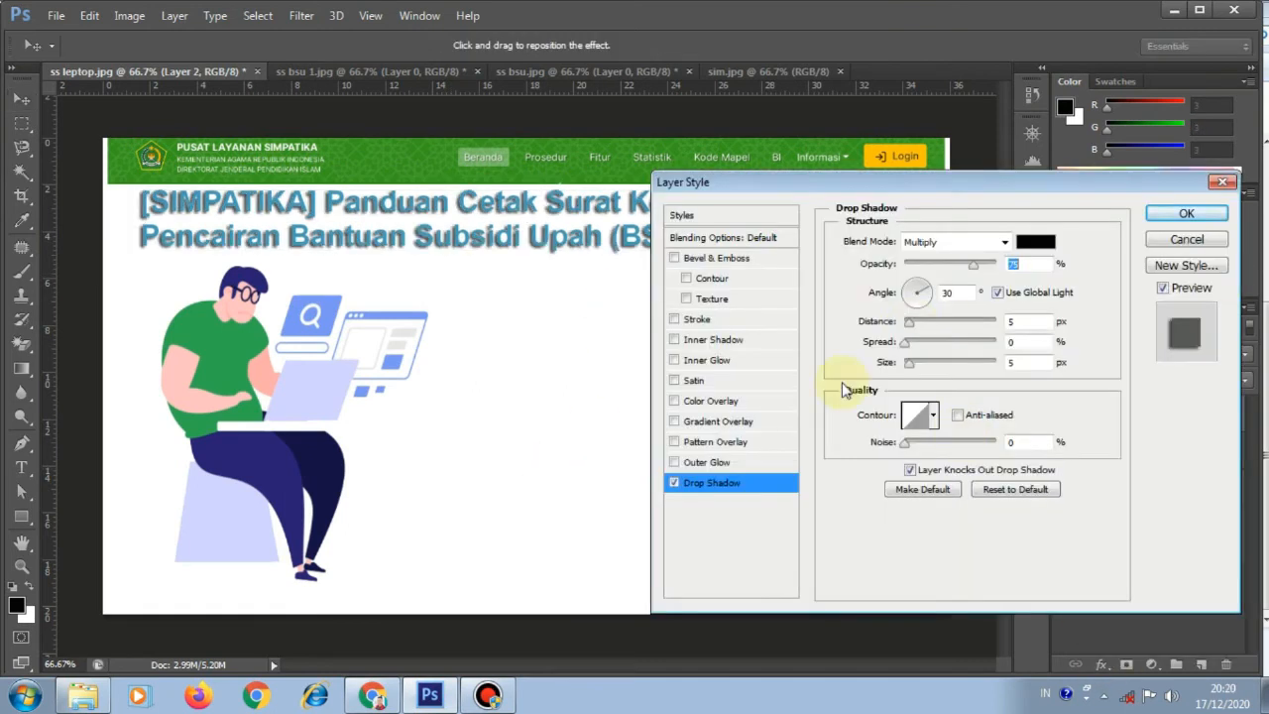
{"action": "left_click_drag", "start_coordinate": [910, 323], "coordinate": [903, 363]}
{"action": "left_click", "coordinate": [904, 343]}
{"action": "left_click_drag", "start_coordinate": [907, 322], "coordinate": [909, 322]}
{"action": "key", "text": "Return"}
{"action": "left_click", "coordinate": [688, 418]}
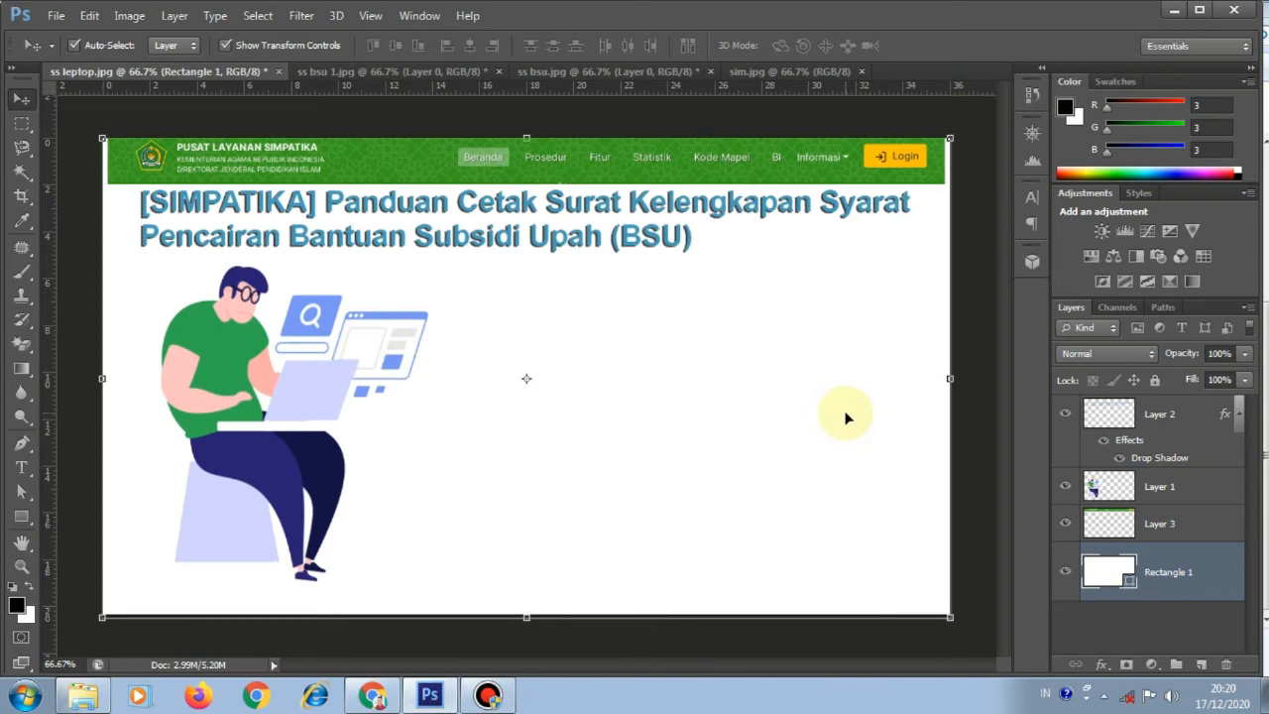
Step: Apply a Color Overlay to Rectangle 1 in Normal blend mode, using green #30a753 sampled from the man's shirt
{"action": "right_click", "coordinate": [1176, 573]}
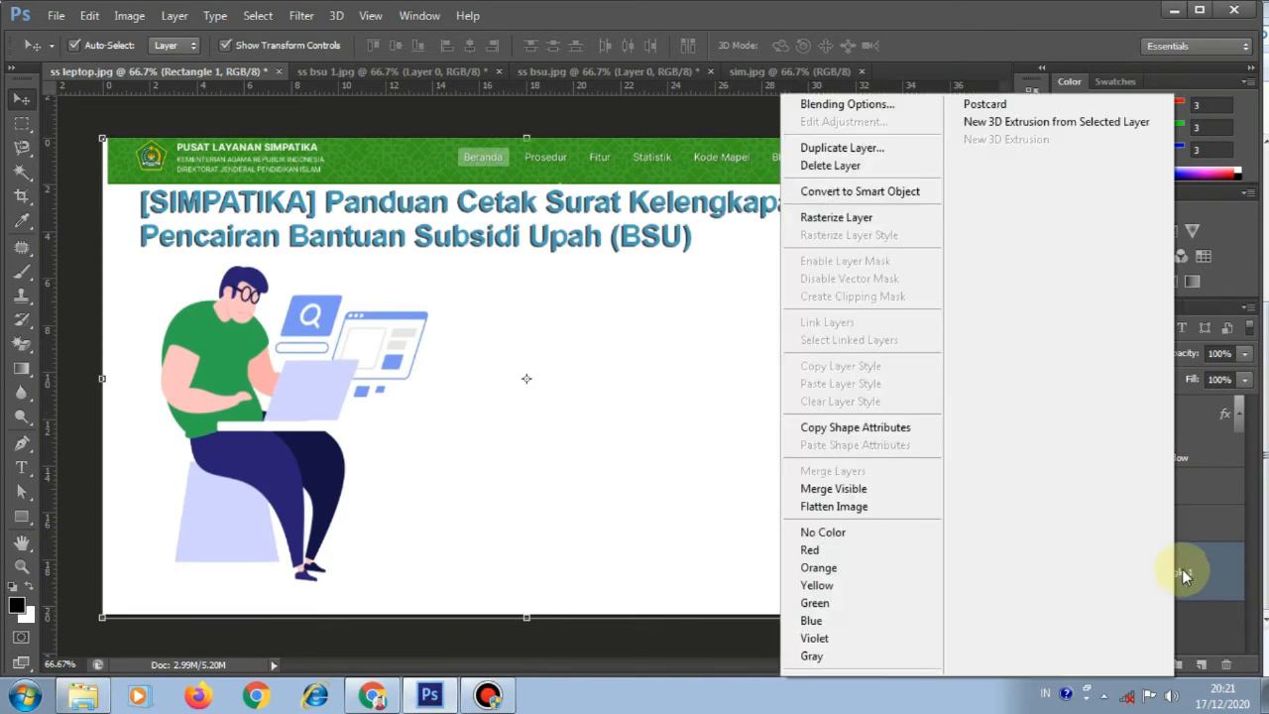
{"action": "left_click", "coordinate": [1201, 570]}
{"action": "left_click", "coordinate": [1103, 664]}
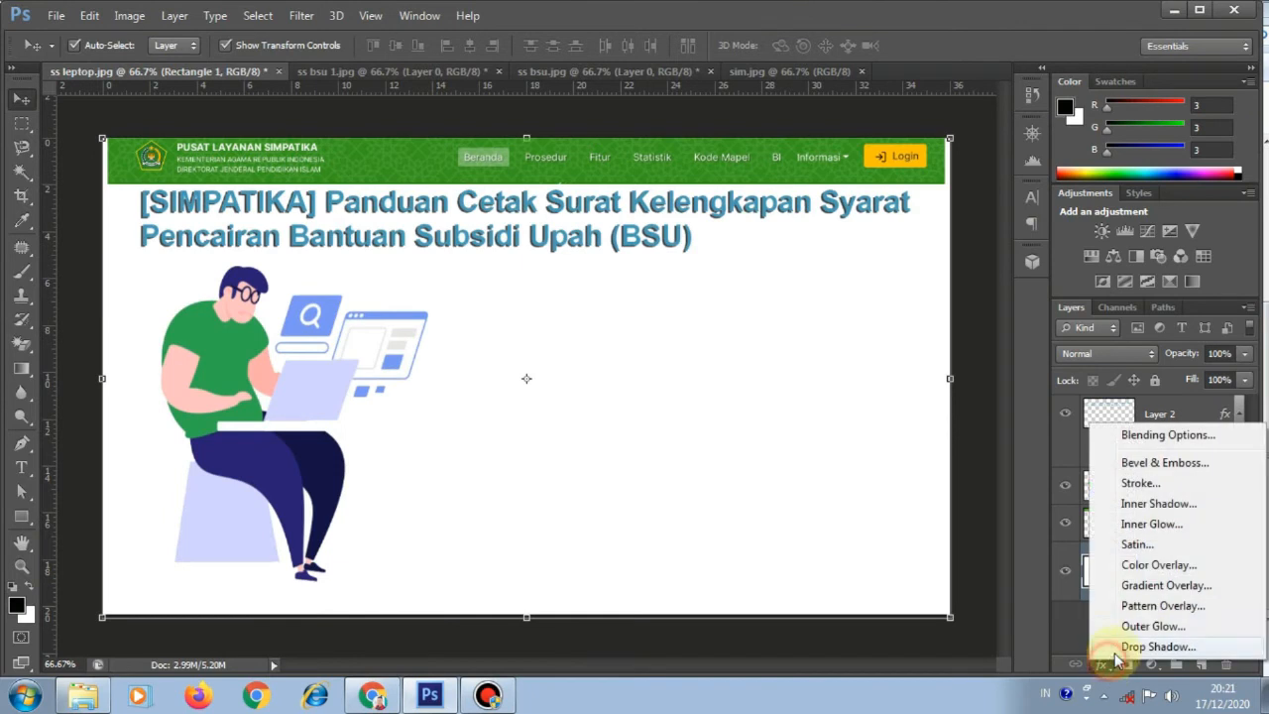
{"action": "left_click", "coordinate": [1152, 567]}
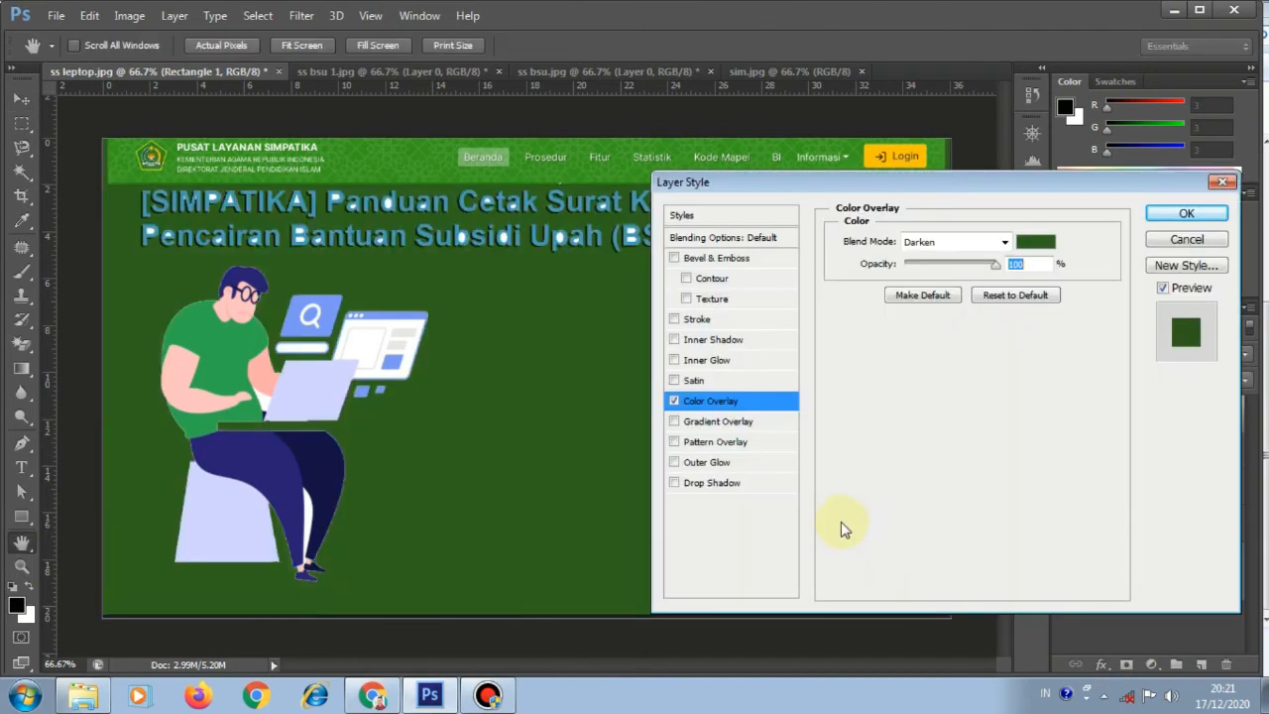
{"action": "left_click", "coordinate": [1001, 243]}
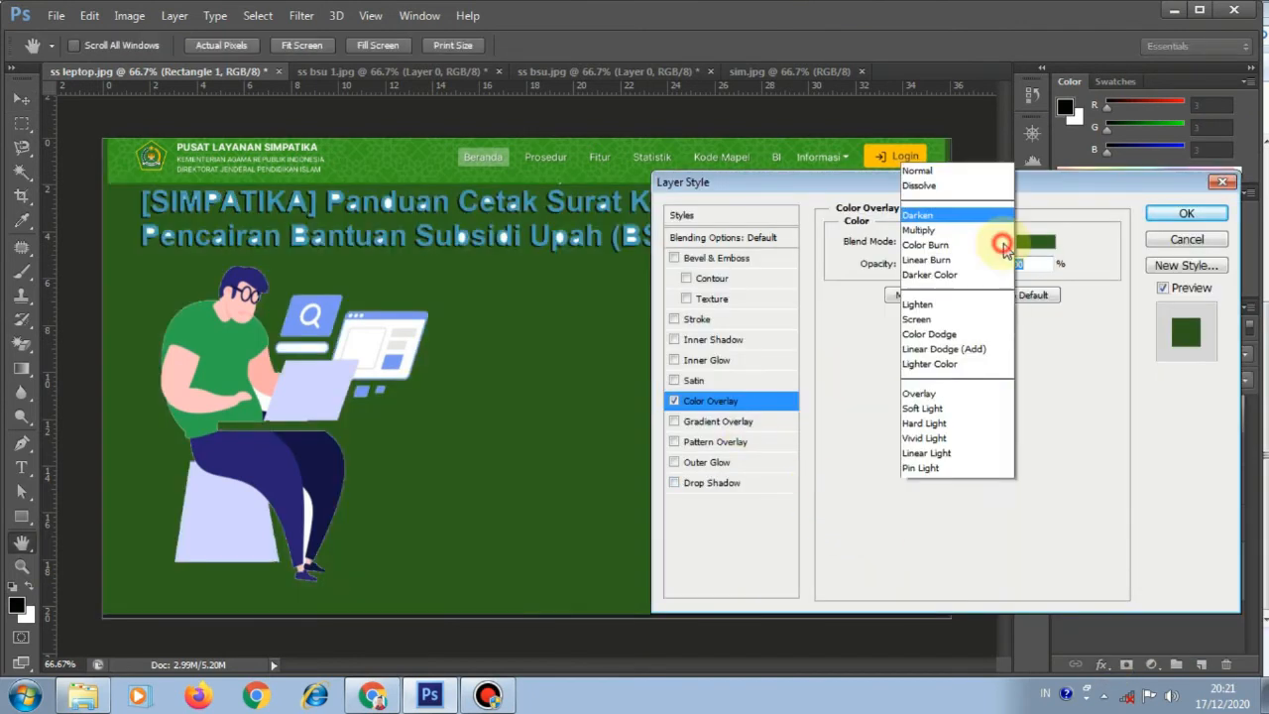
{"action": "left_click", "coordinate": [955, 10]}
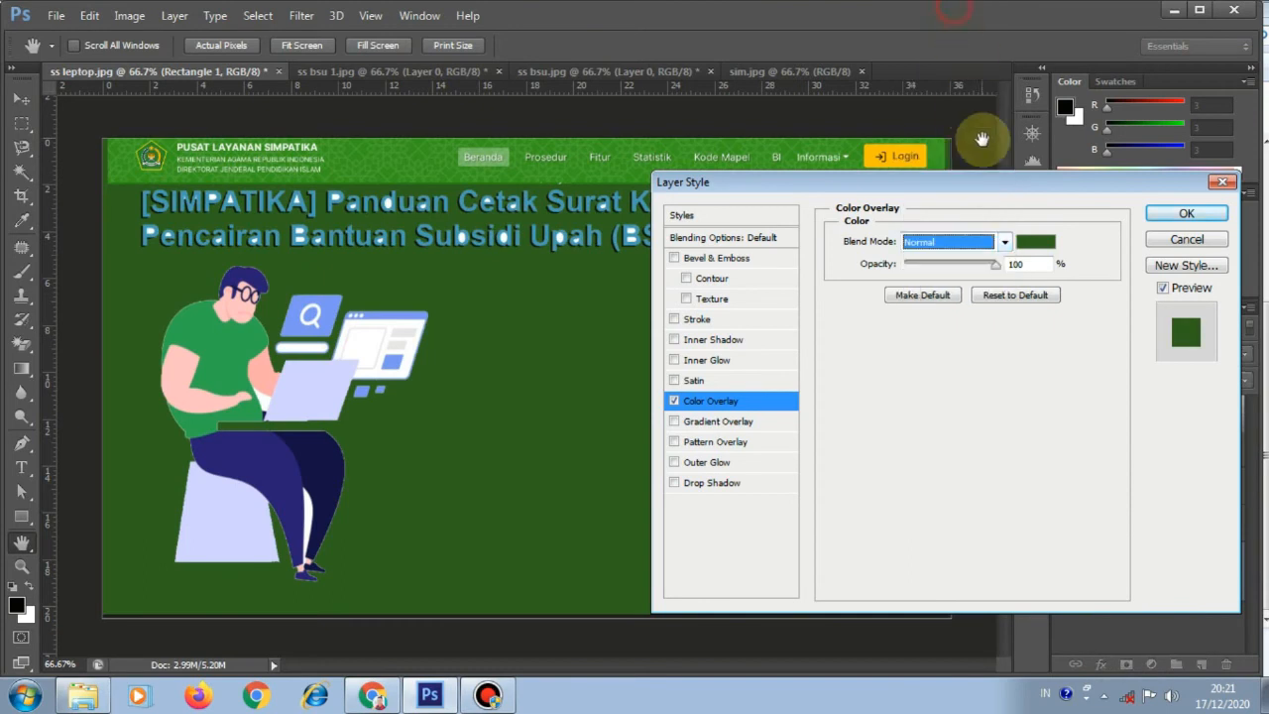
{"action": "left_click", "coordinate": [1033, 242]}
{"action": "left_click_drag", "start_coordinate": [235, 414], "coordinate": [247, 366]}
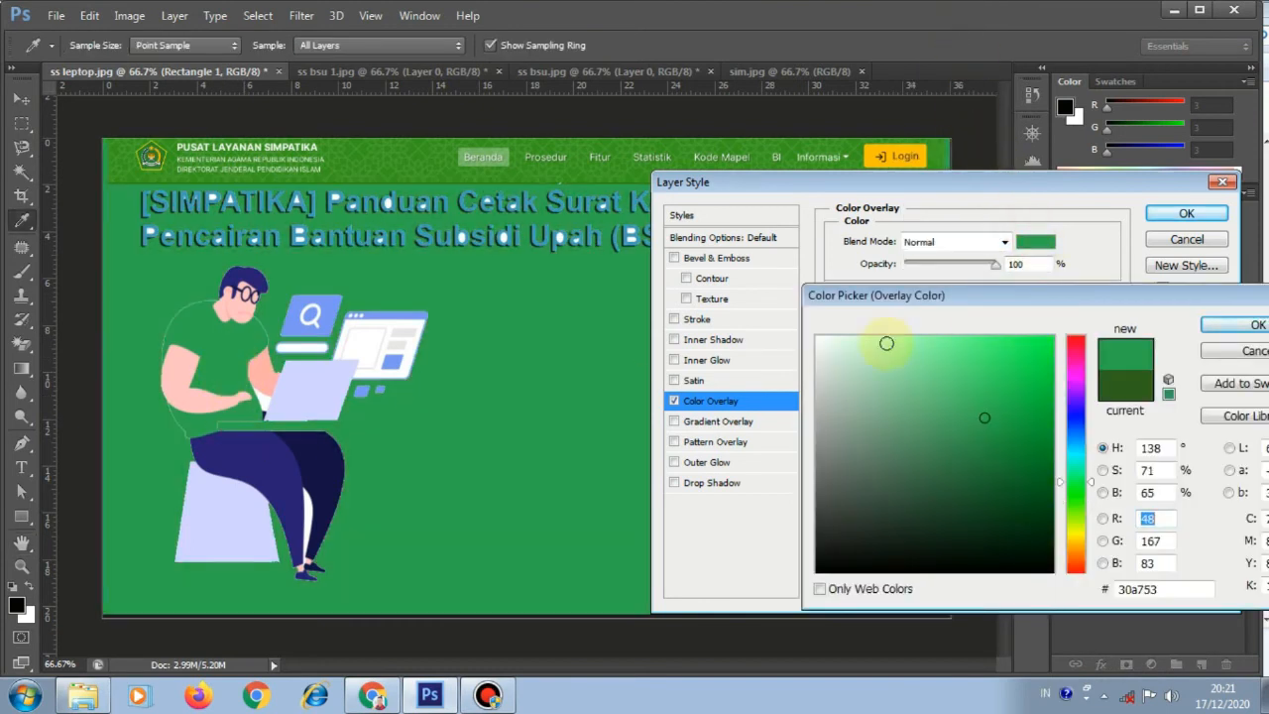
{"action": "left_click", "coordinate": [1209, 330]}
{"action": "left_click", "coordinate": [1185, 220]}
Step: Open Instagram weekend checklist template.png from the freepik folder inside poto tutorial on drive E
{"action": "scroll", "coordinate": [682, 323], "scroll_direction": "up", "scroll_amount": 1}
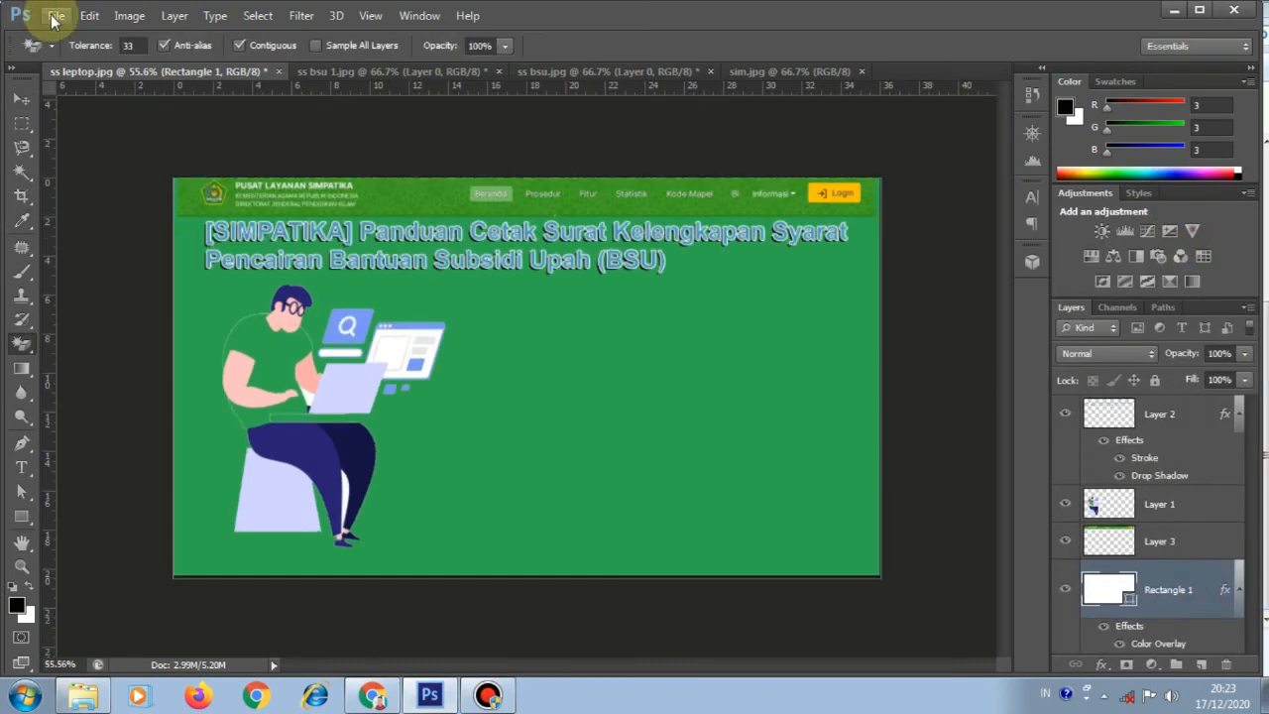
{"action": "left_click", "coordinate": [55, 17]}
{"action": "left_click", "coordinate": [67, 55]}
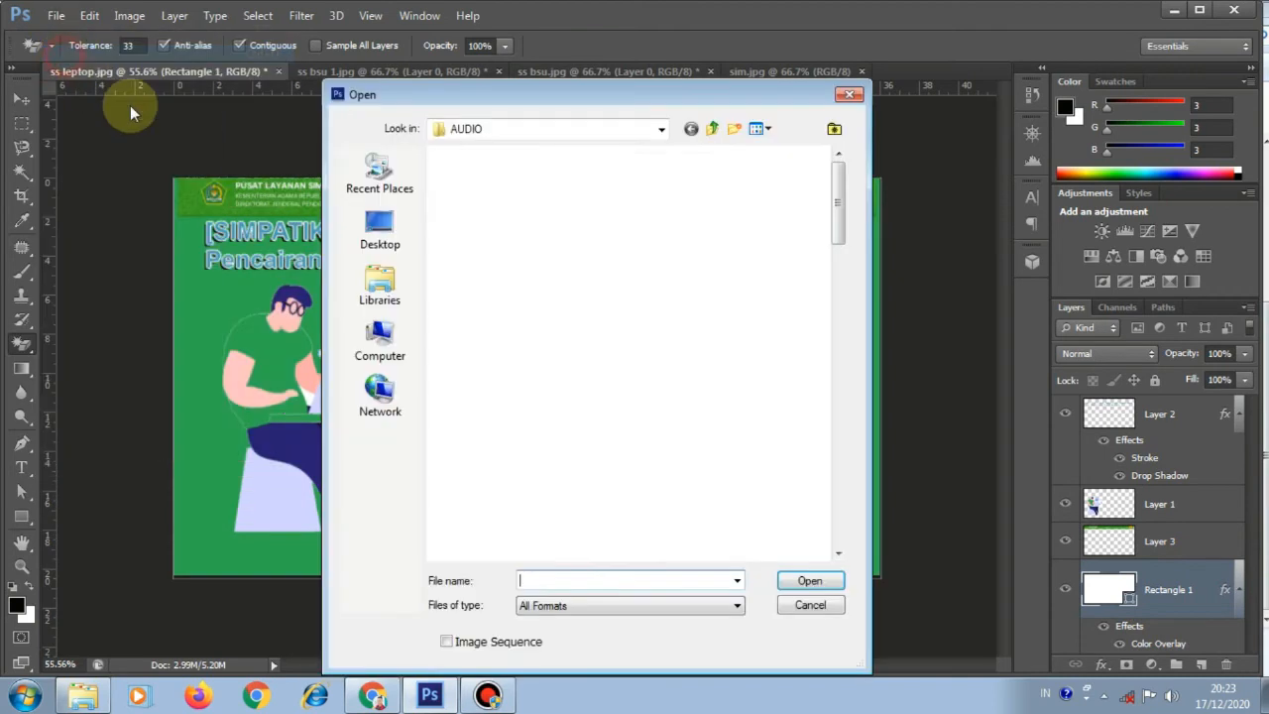
{"action": "left_click", "coordinate": [662, 129]}
{"action": "left_click", "coordinate": [583, 313]}
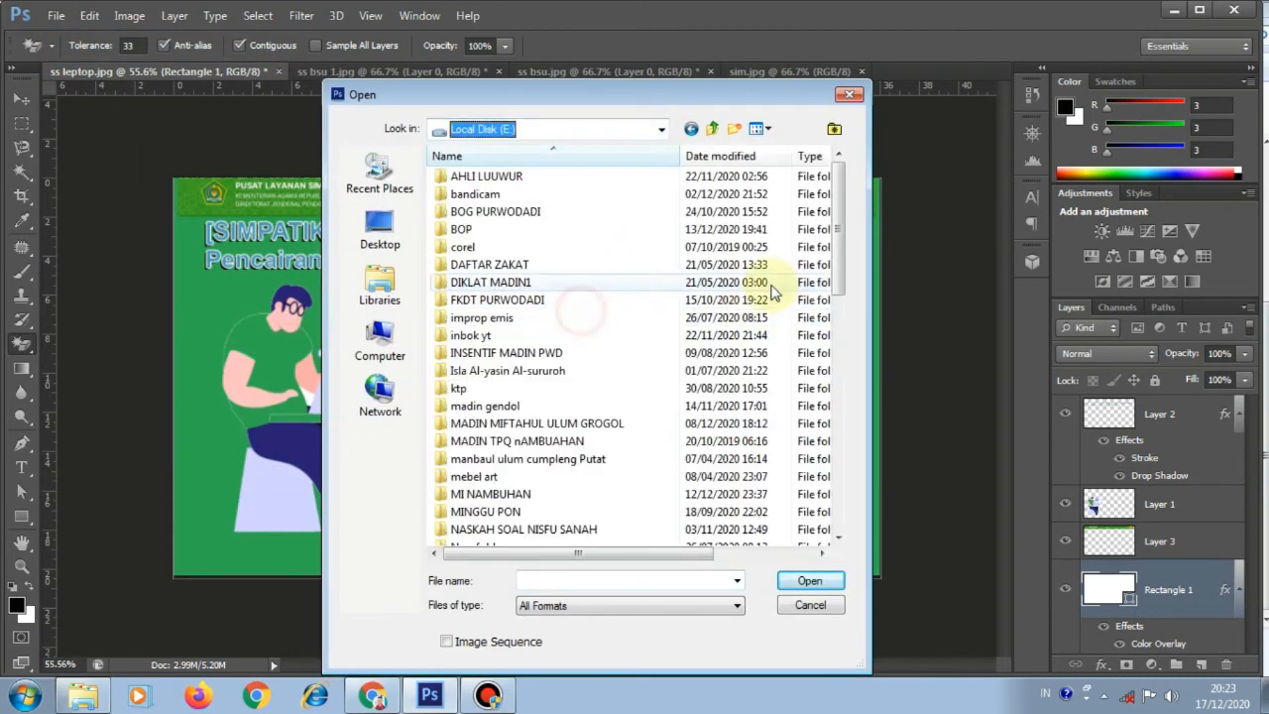
{"action": "left_click_drag", "start_coordinate": [842, 274], "coordinate": [840, 436]}
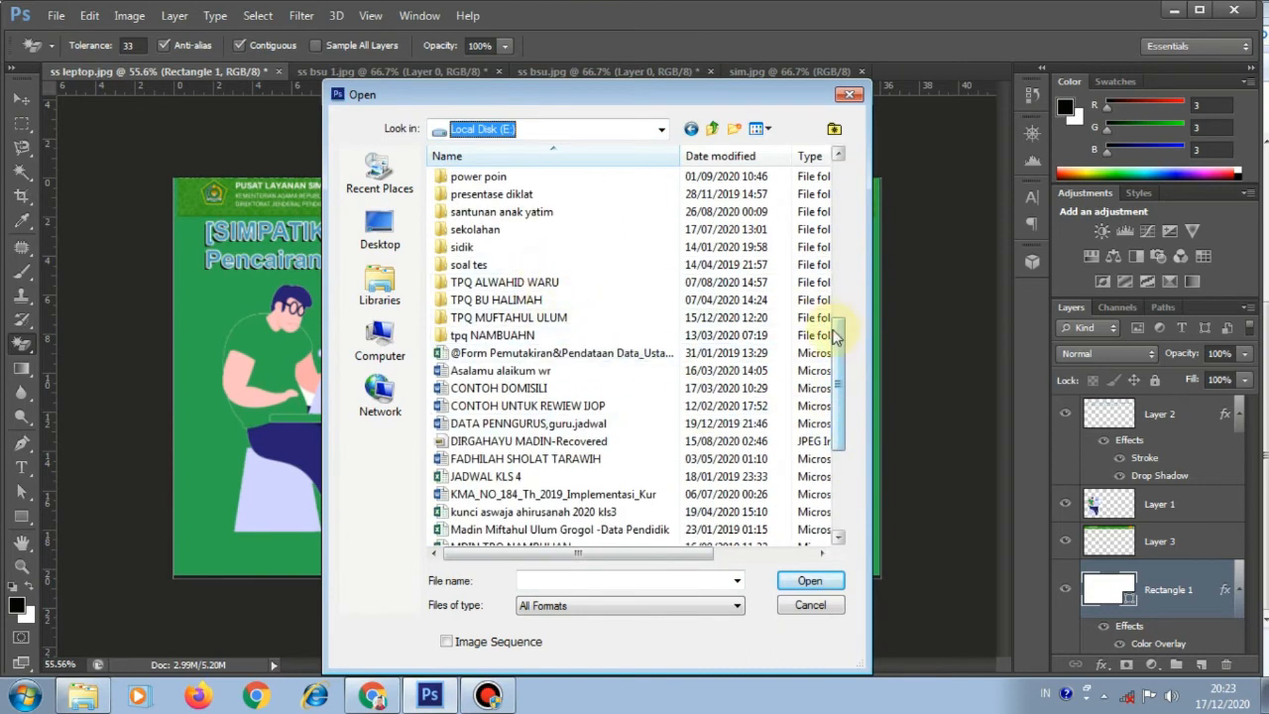
{"action": "scroll", "coordinate": [839, 335], "scroll_direction": "up", "scroll_amount": 3}
{"action": "double_click", "coordinate": [580, 319]}
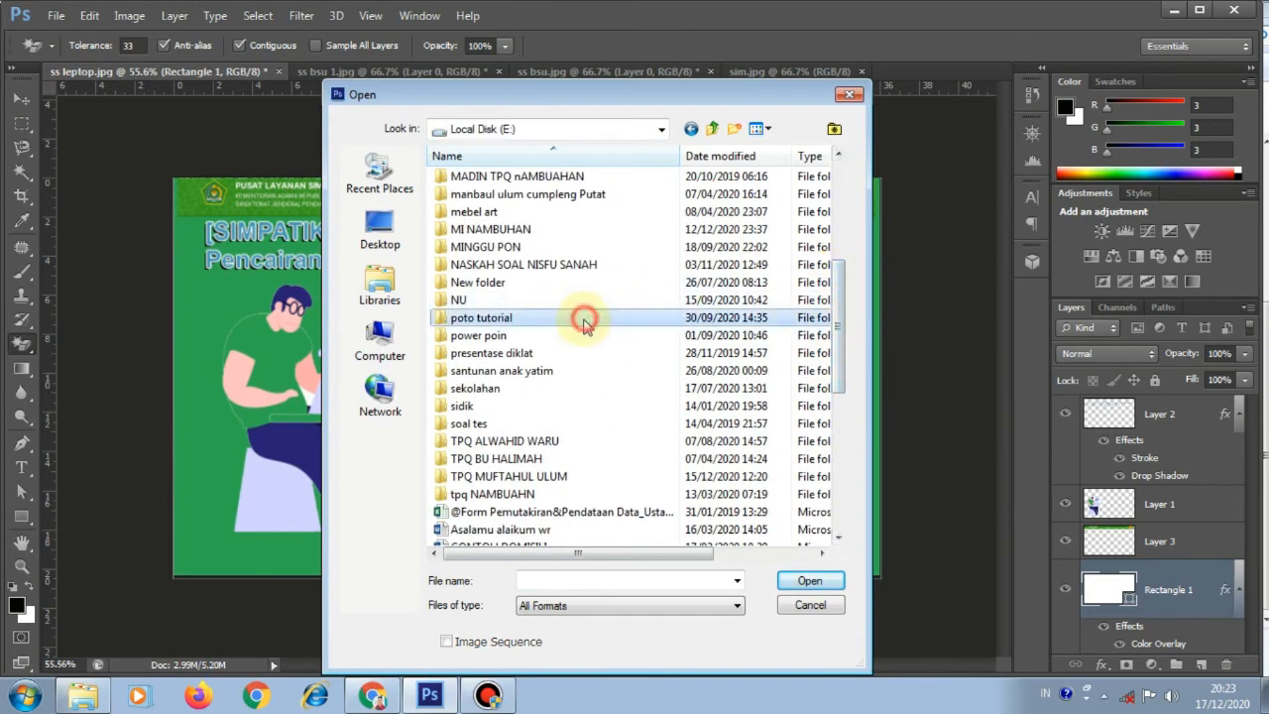
{"action": "double_click", "coordinate": [691, 266]}
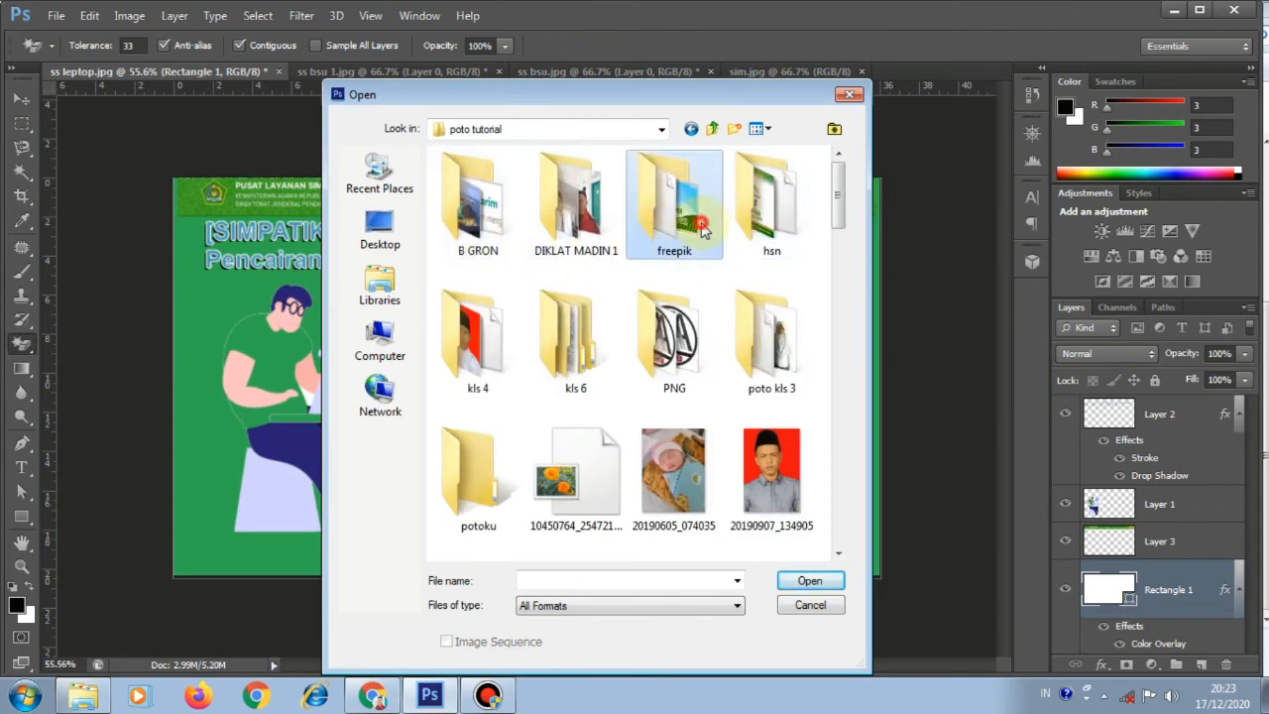
{"action": "left_click_drag", "start_coordinate": [844, 248], "coordinate": [842, 371]}
{"action": "left_click", "coordinate": [692, 421]}
{"action": "left_click", "coordinate": [809, 582]}
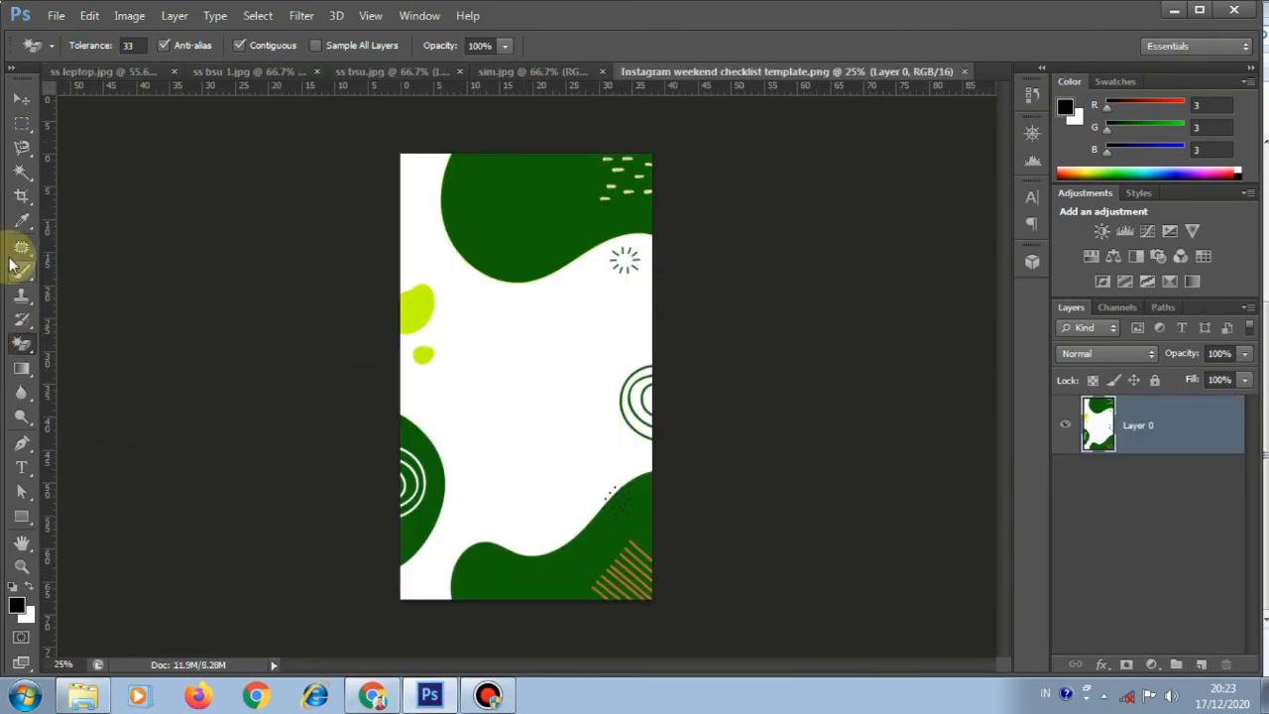
Step: Select the upper part of the template with the large green blob using a rectangular marquee and copy it into ss leptop.jpg
{"action": "left_click", "coordinate": [25, 131]}
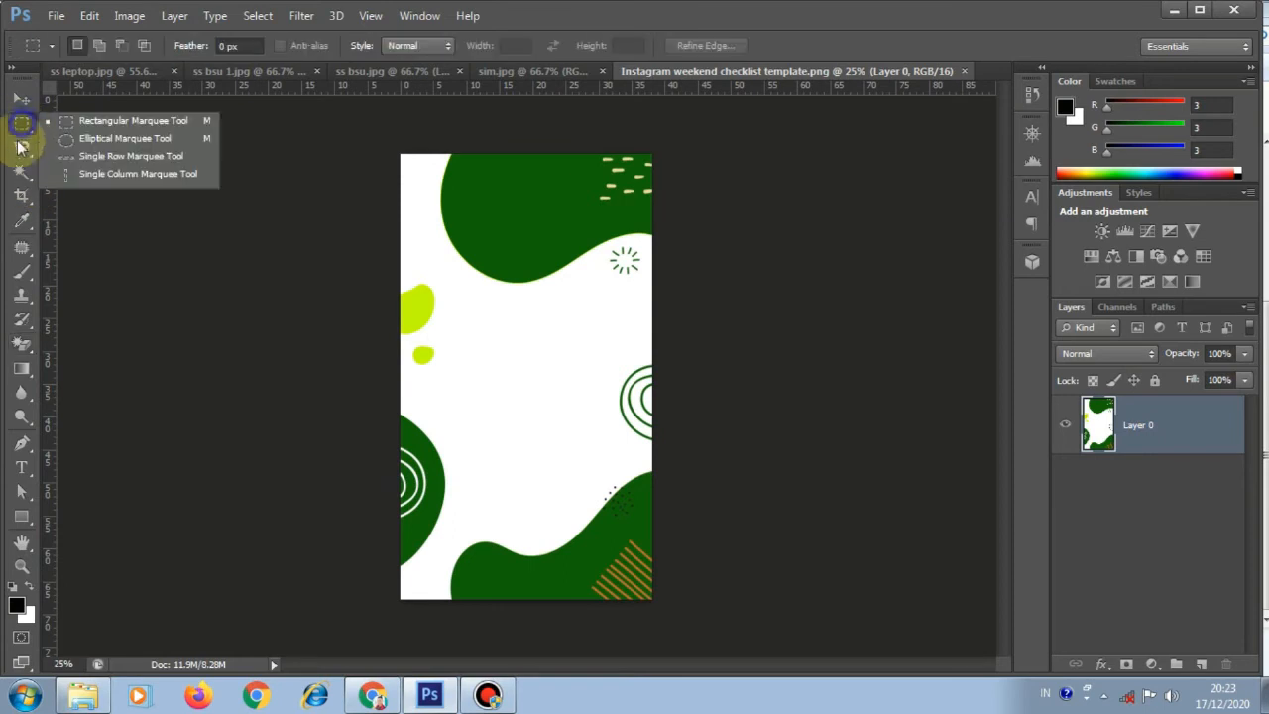
{"action": "left_click", "coordinate": [104, 111]}
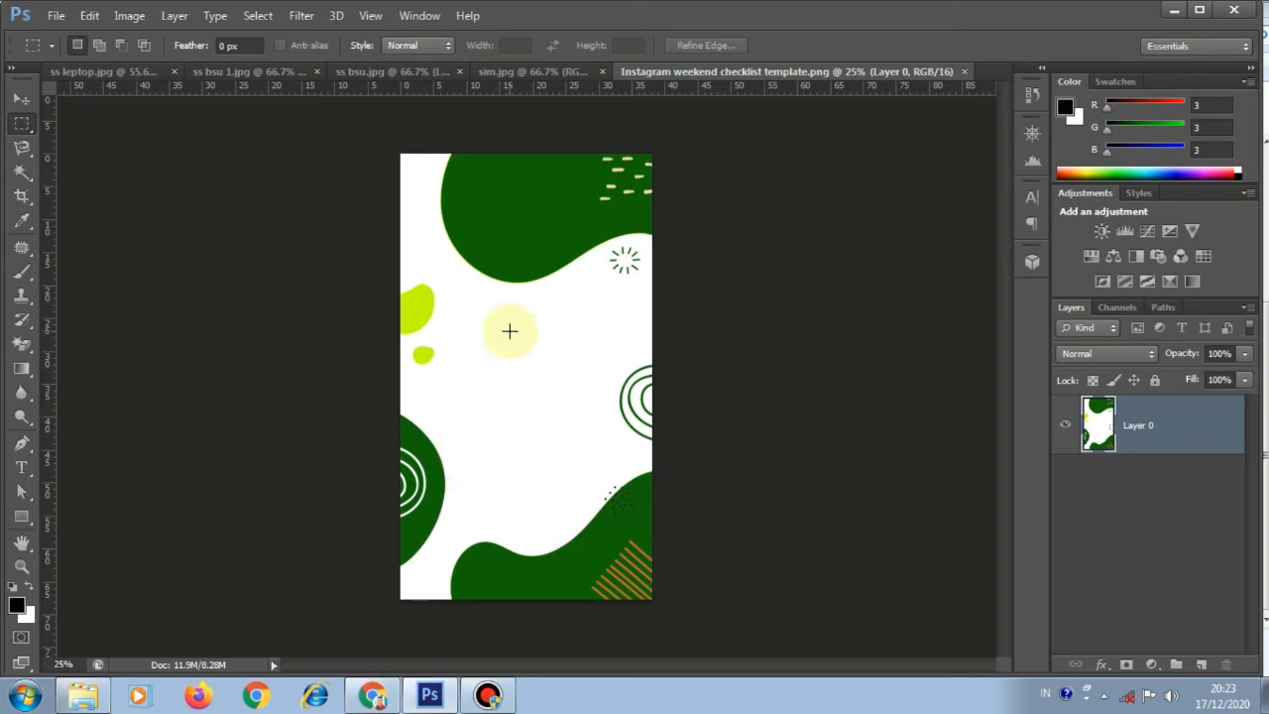
{"action": "left_click_drag", "start_coordinate": [417, 154], "coordinate": [664, 285]}
{"action": "left_click", "coordinate": [21, 98]}
{"action": "left_click_drag", "start_coordinate": [462, 211], "coordinate": [268, 294]}
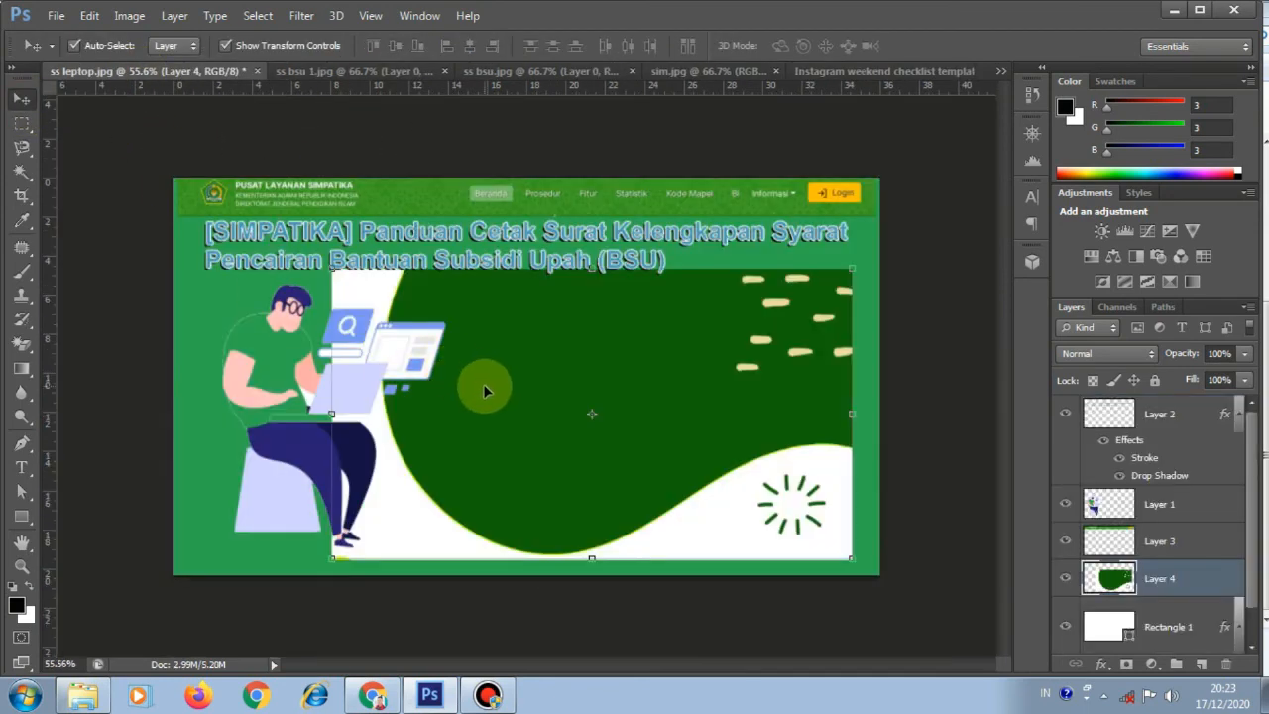
Step: Erase the white background around the copied green blob with the Magic Eraser Tool
{"action": "key", "text": "ctrl+minus"}
{"action": "right_click", "coordinate": [22, 343]}
{"action": "left_click", "coordinate": [56, 380]}
{"action": "left_click", "coordinate": [653, 486]}
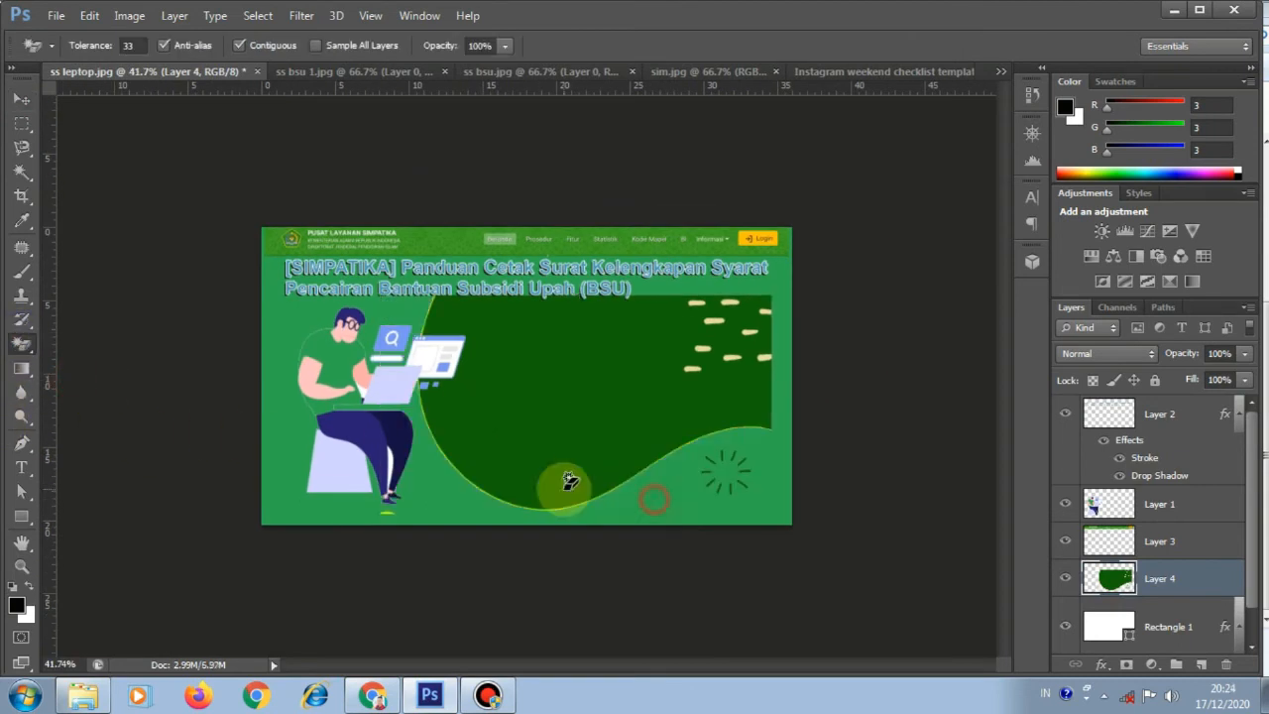
Step: Move the green blob behind the man, flip it horizontally to -96.12% width and stretch it upward to 113.83% height
{"action": "left_click_drag", "start_coordinate": [762, 475], "coordinate": [480, 392]}
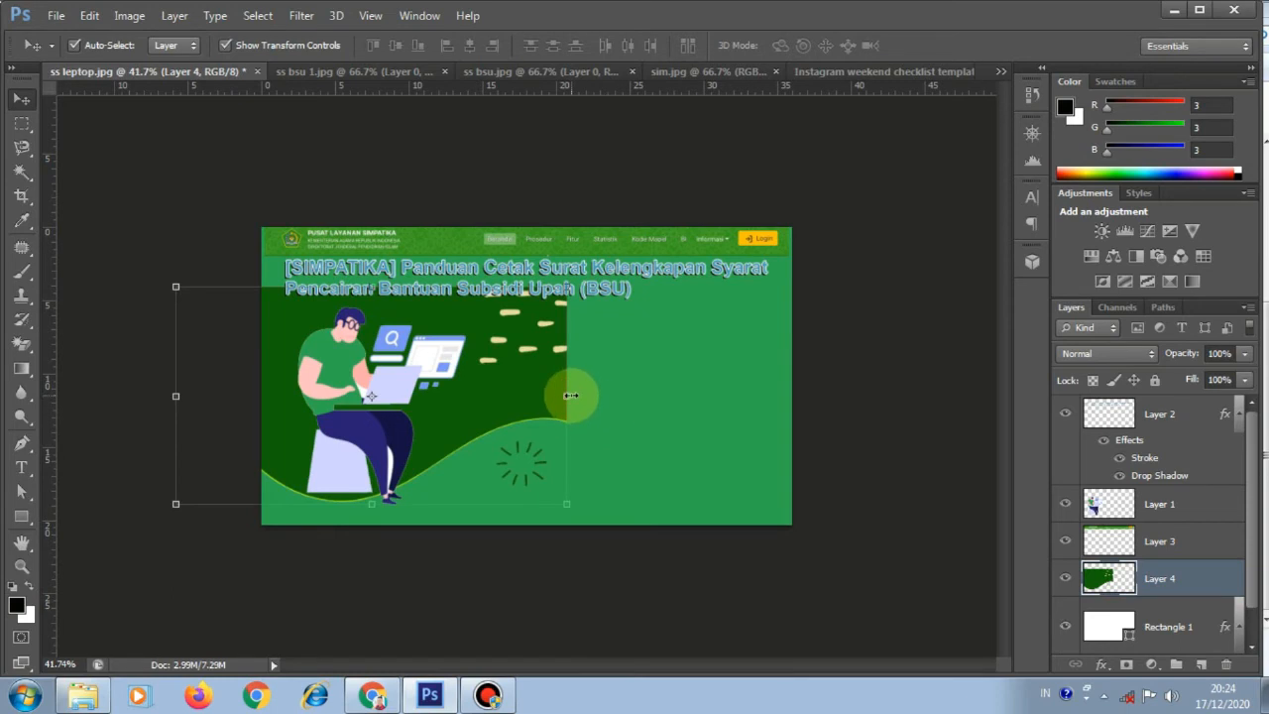
{"action": "left_click_drag", "start_coordinate": [564, 395], "coordinate": [468, 362]}
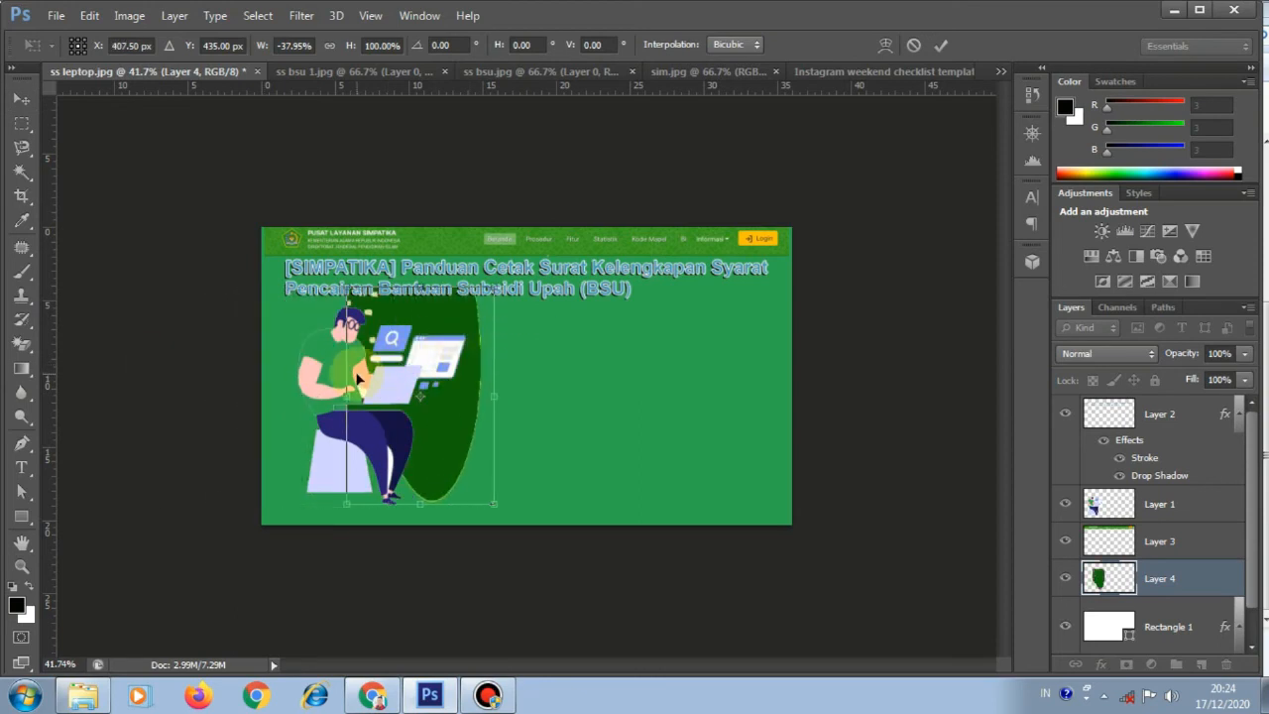
{"action": "left_click_drag", "start_coordinate": [347, 394], "coordinate": [195, 401]}
{"action": "left_click_drag", "start_coordinate": [494, 503], "coordinate": [570, 503]}
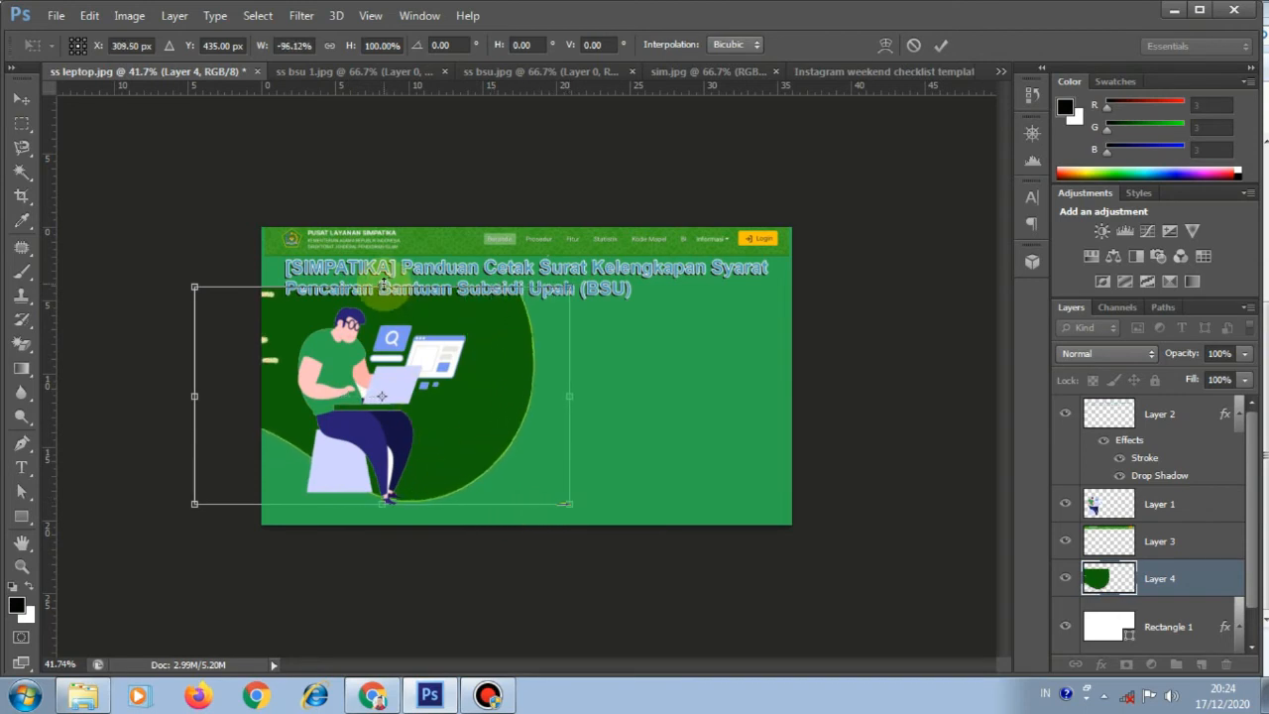
{"action": "left_click_drag", "start_coordinate": [383, 286], "coordinate": [384, 249]}
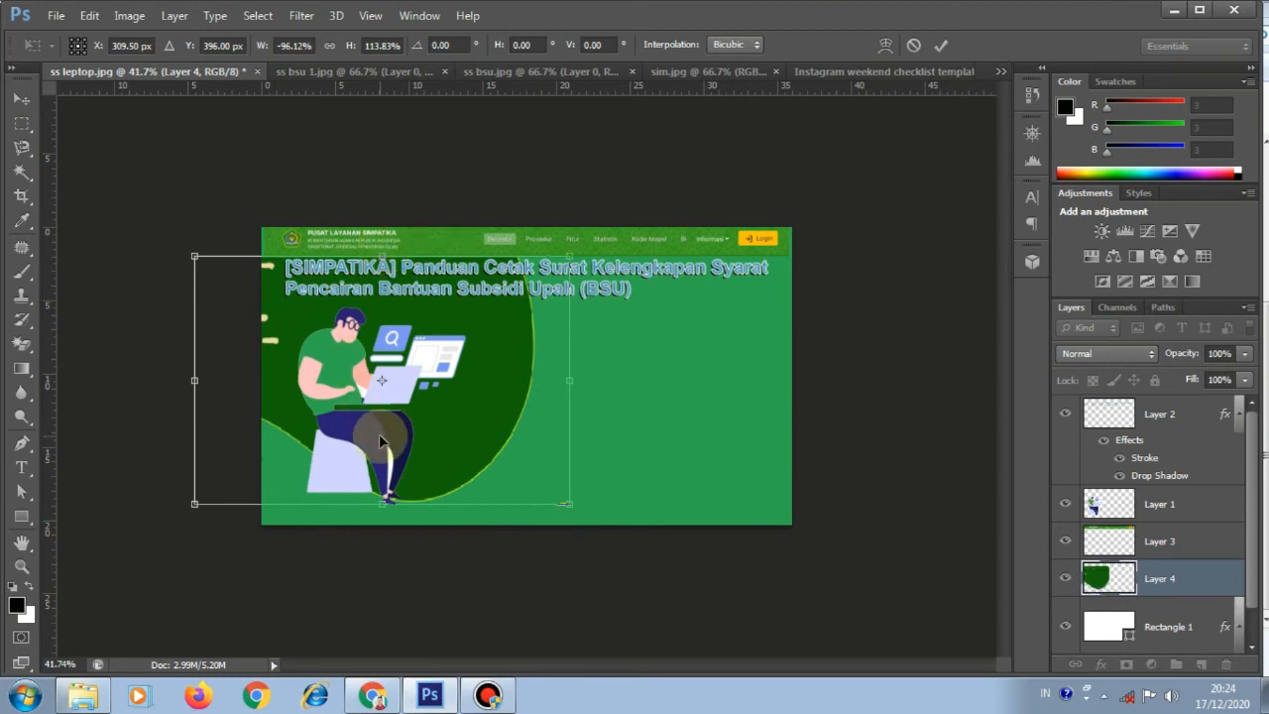
{"action": "left_click", "coordinate": [941, 45]}
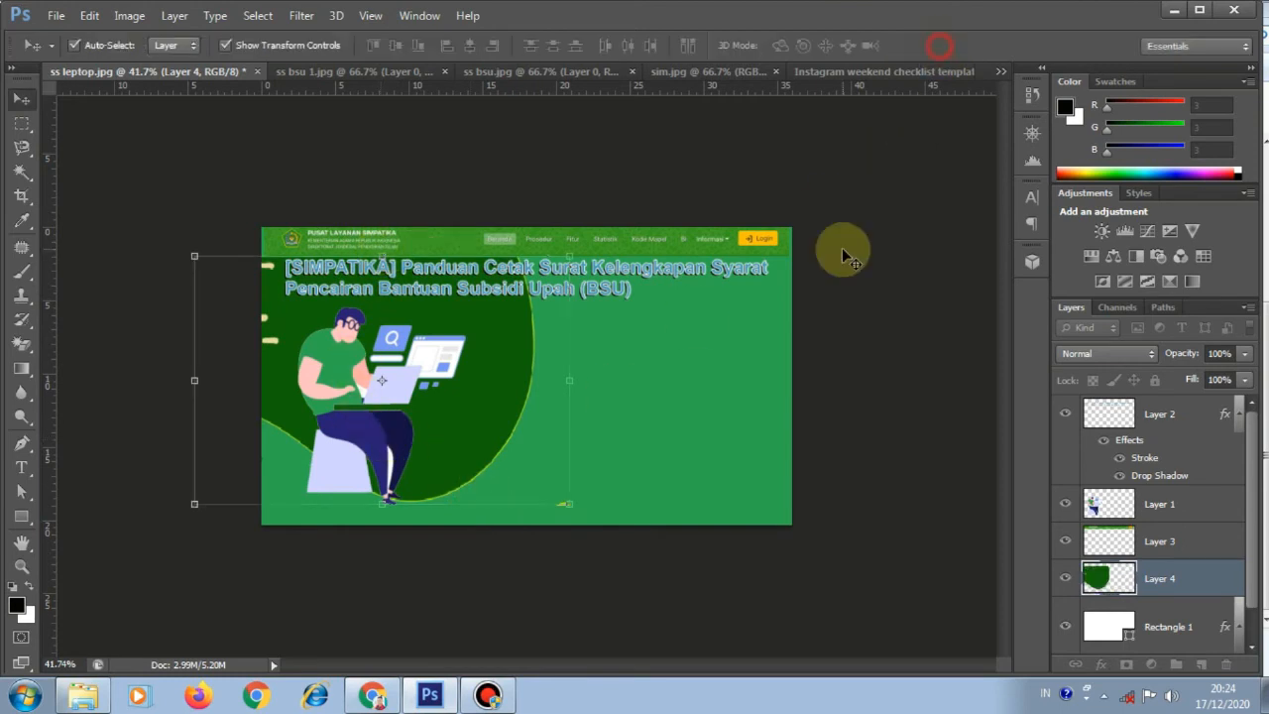
{"action": "left_click", "coordinate": [833, 405]}
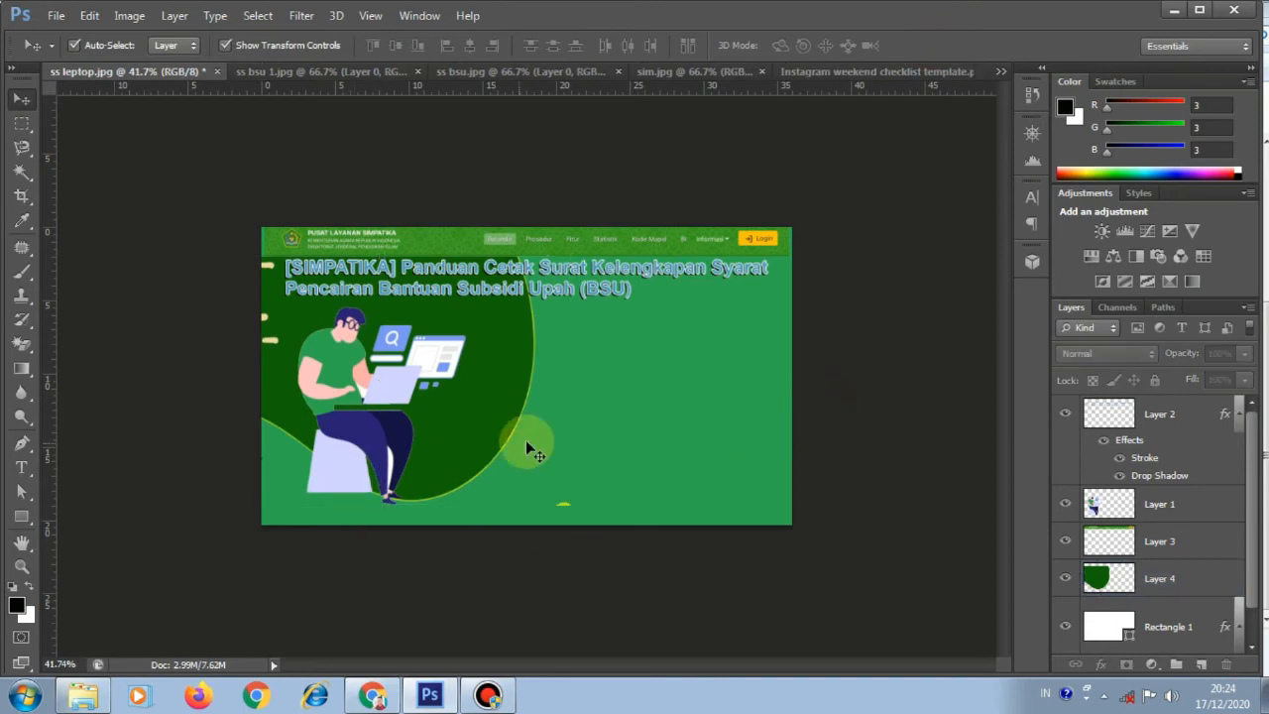
Step: Erase the white gap between the man's legs on Layer 1 with the Magic Eraser Tool
{"action": "scroll", "coordinate": [542, 439], "scroll_direction": "up", "scroll_amount": 2}
{"action": "scroll", "coordinate": [417, 478], "scroll_direction": "up", "scroll_amount": 2}
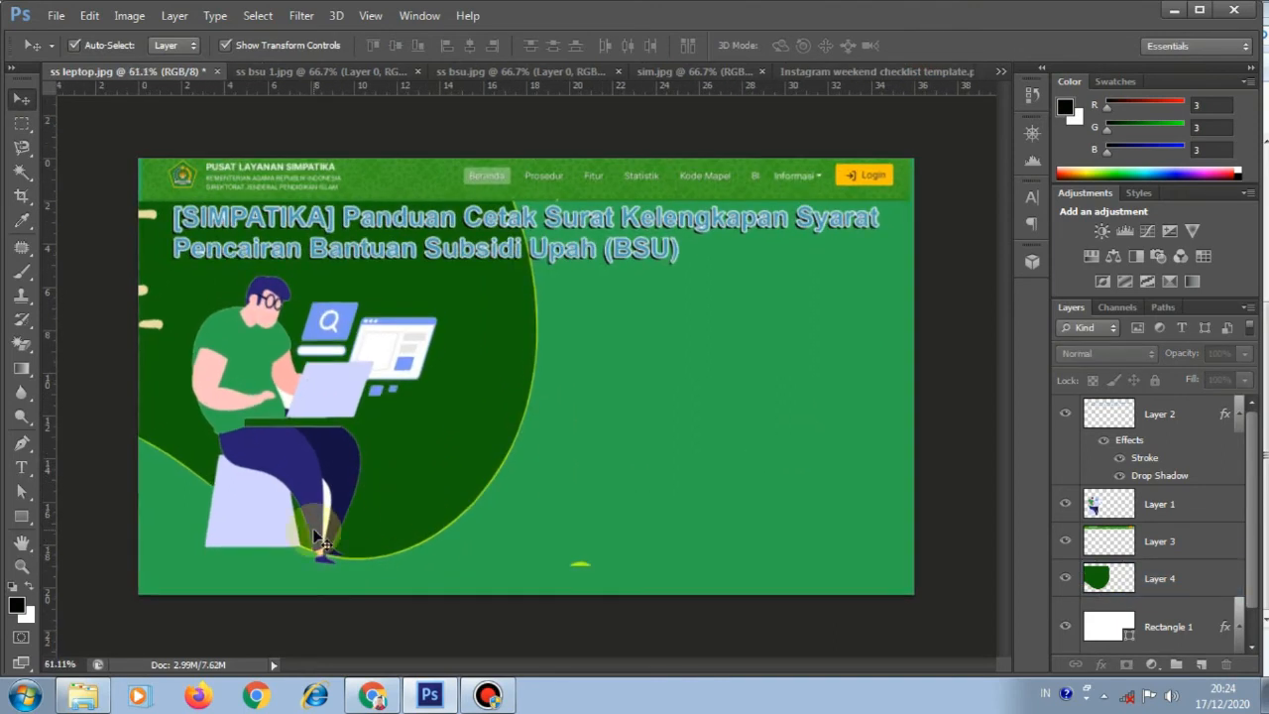
{"action": "left_click", "coordinate": [320, 484]}
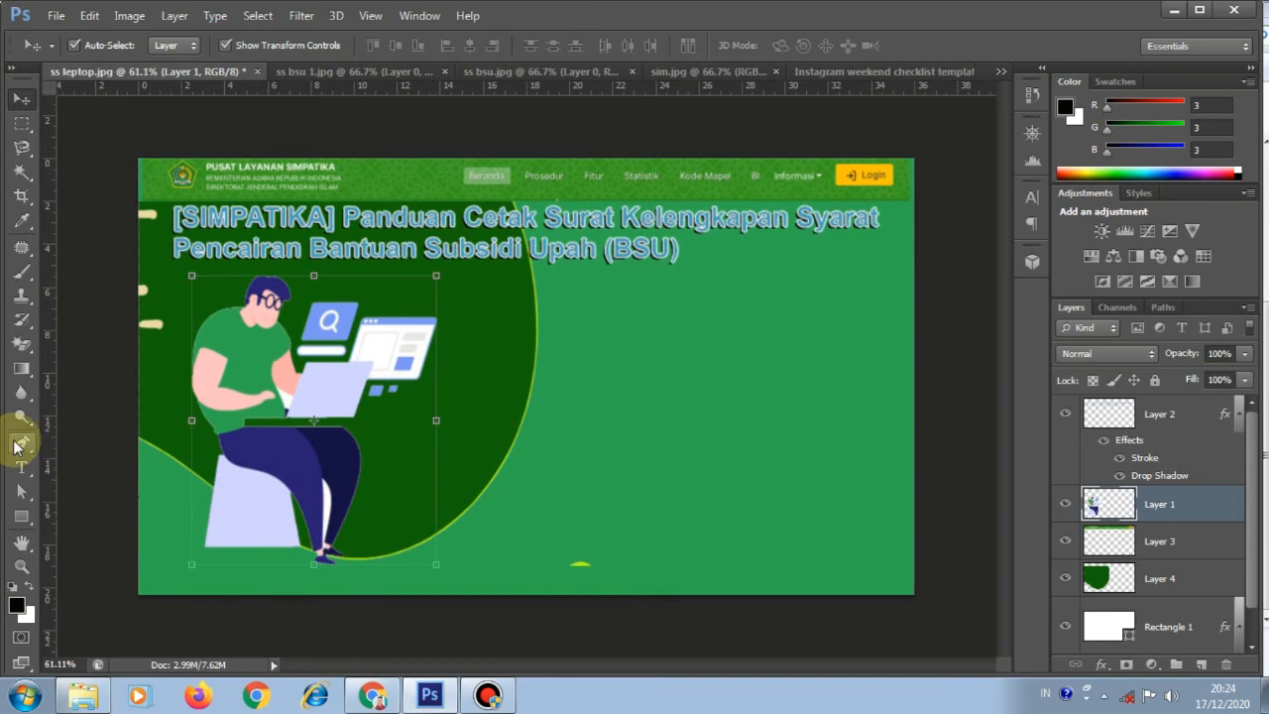
{"action": "left_click", "coordinate": [27, 347]}
{"action": "left_click", "coordinate": [62, 377]}
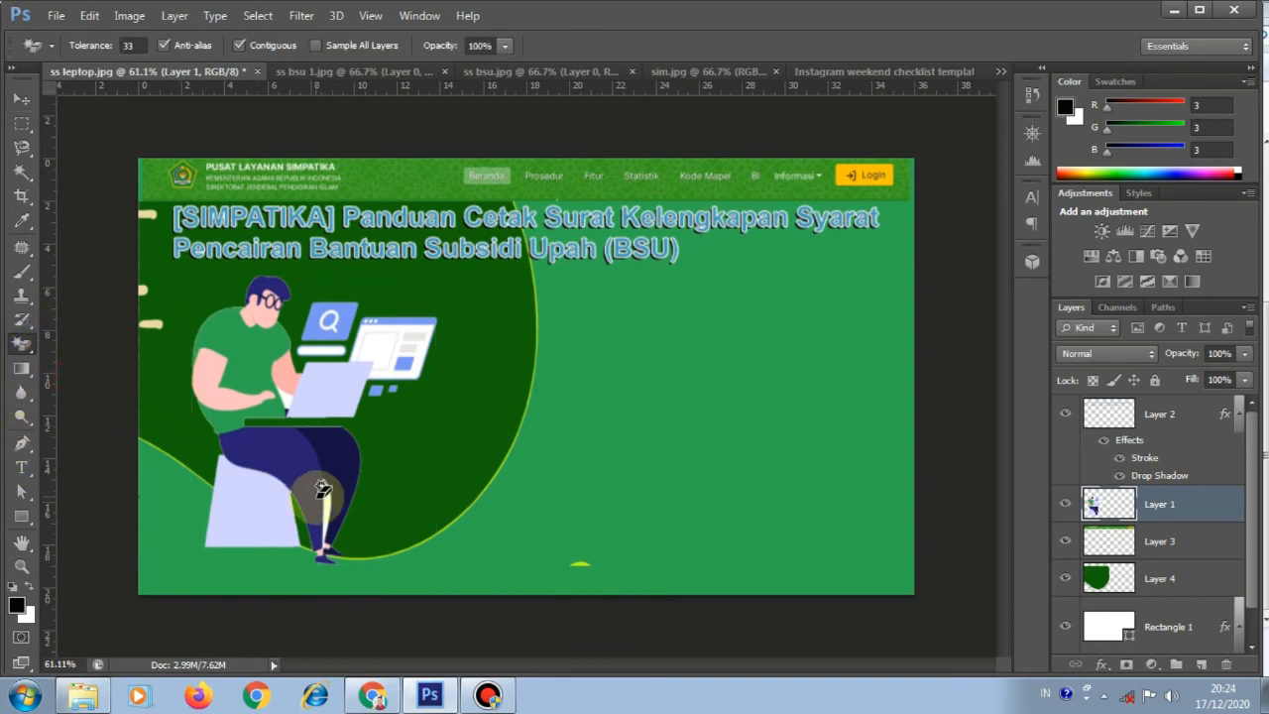
{"action": "scroll", "coordinate": [346, 519], "scroll_direction": "up", "scroll_amount": 4}
{"action": "scroll", "coordinate": [349, 517], "scroll_direction": "up", "scroll_amount": 4}
{"action": "left_click", "coordinate": [232, 496]}
{"action": "scroll", "coordinate": [481, 501], "scroll_direction": "down", "scroll_amount": 4}
{"action": "scroll", "coordinate": [481, 500], "scroll_direction": "down", "scroll_amount": 5}
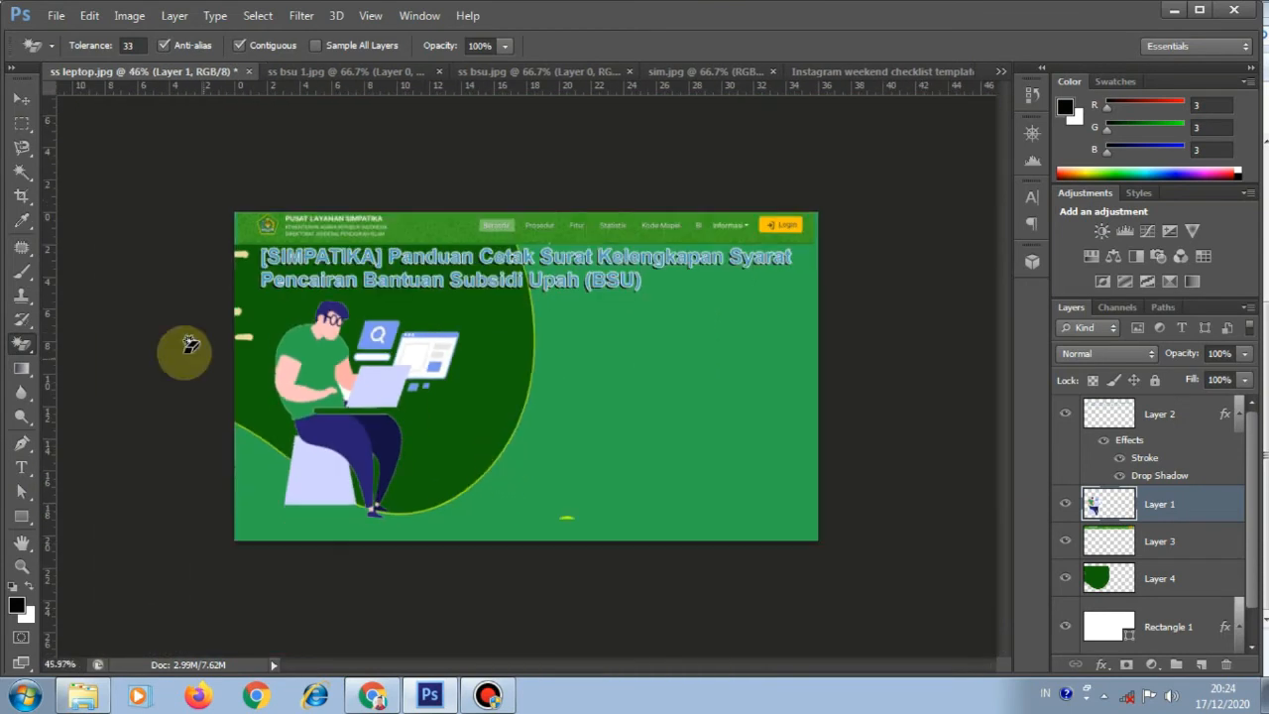
Step: Stretch the green blob on Layer 4 downward past the canvas's lower edge, to 112.93% height
{"action": "left_click", "coordinate": [22, 100]}
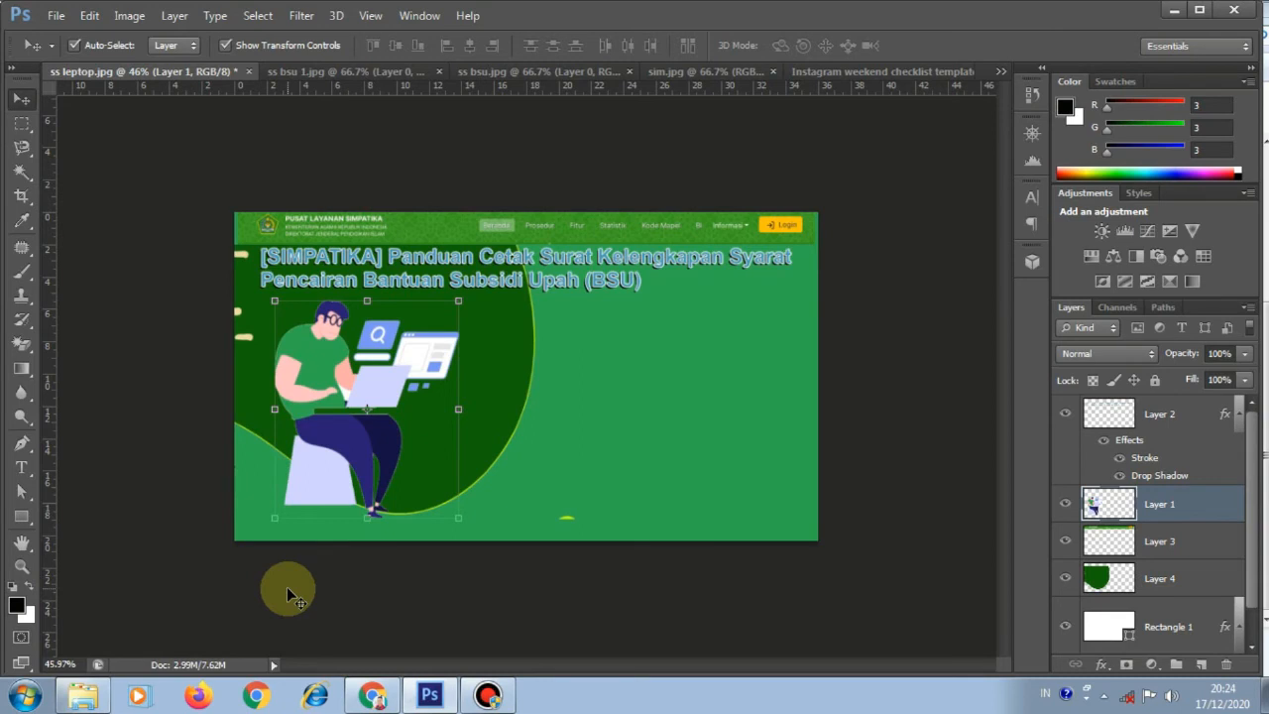
{"action": "scroll", "coordinate": [586, 426], "scroll_direction": "up", "scroll_amount": 5}
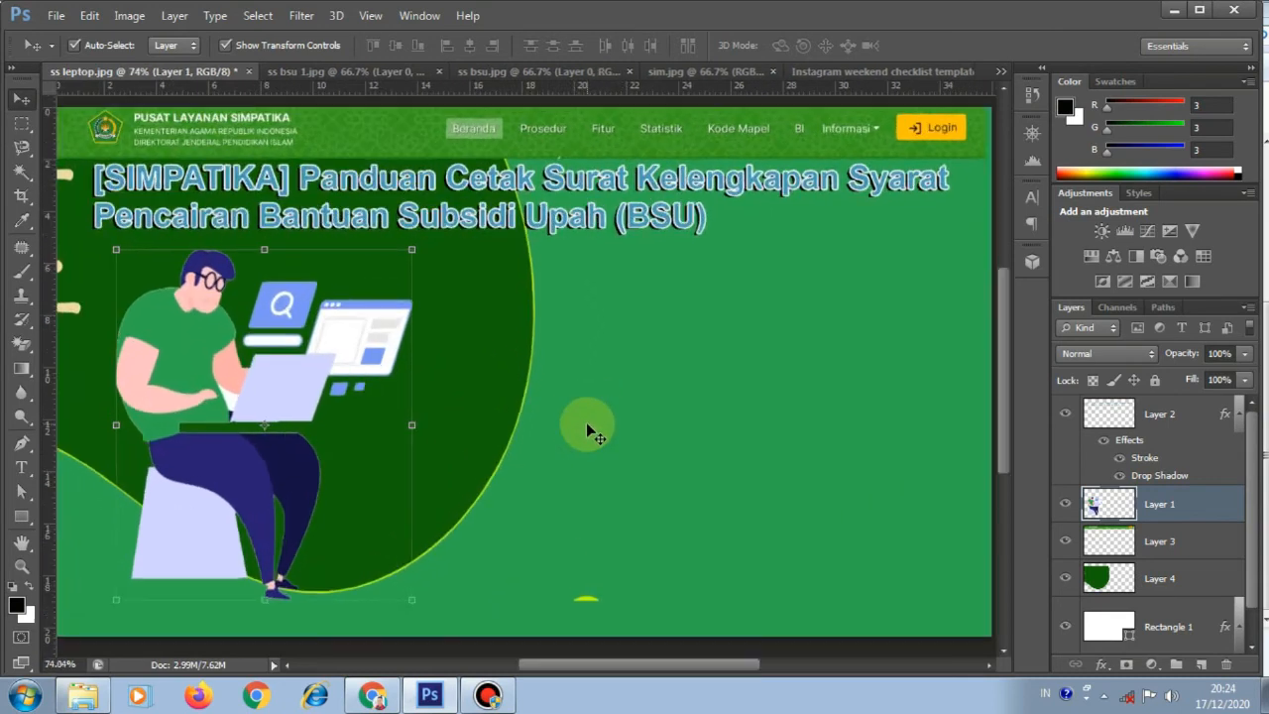
{"action": "scroll", "coordinate": [587, 422], "scroll_direction": "down", "scroll_amount": 3}
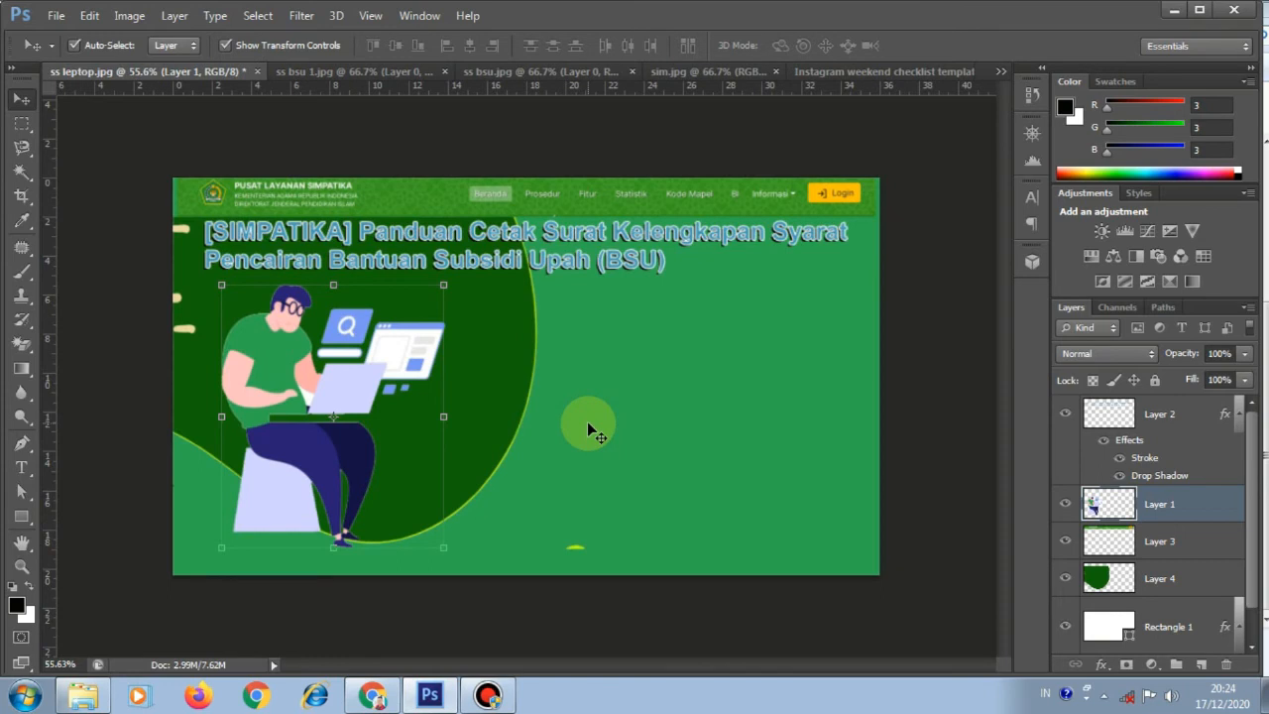
{"action": "left_click", "coordinate": [499, 402]}
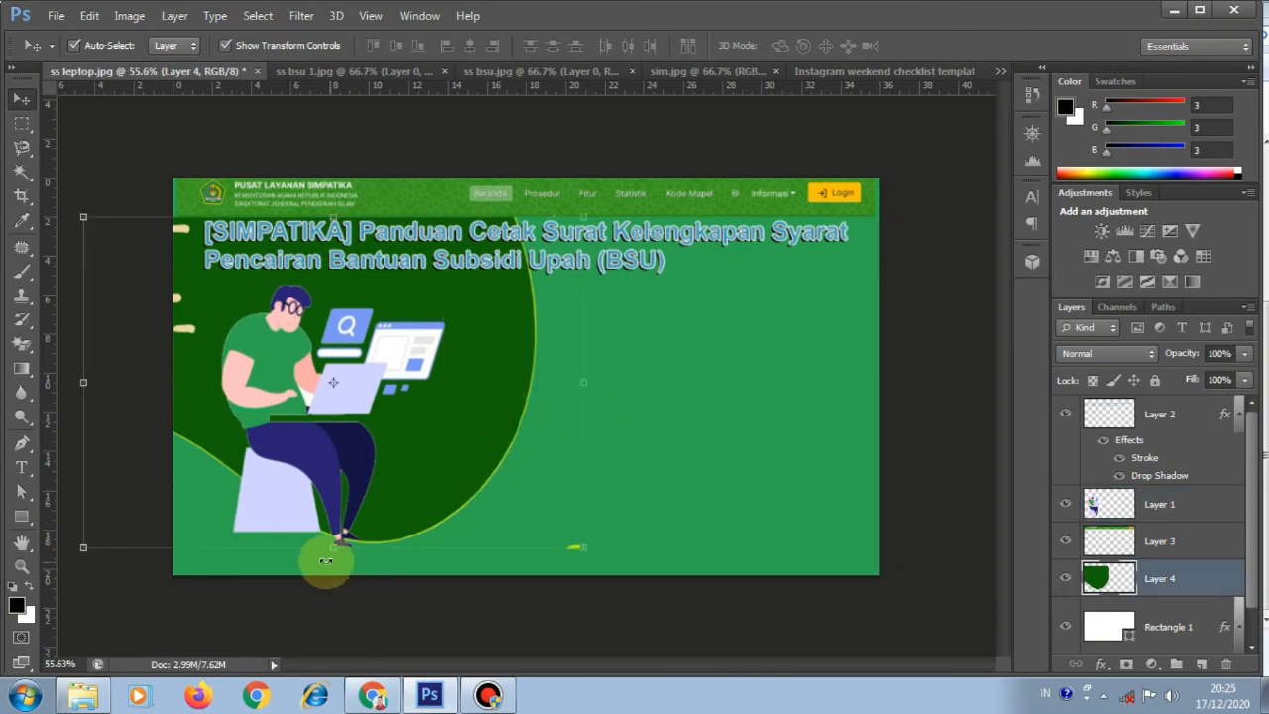
{"action": "left_click_drag", "start_coordinate": [334, 547], "coordinate": [337, 591]}
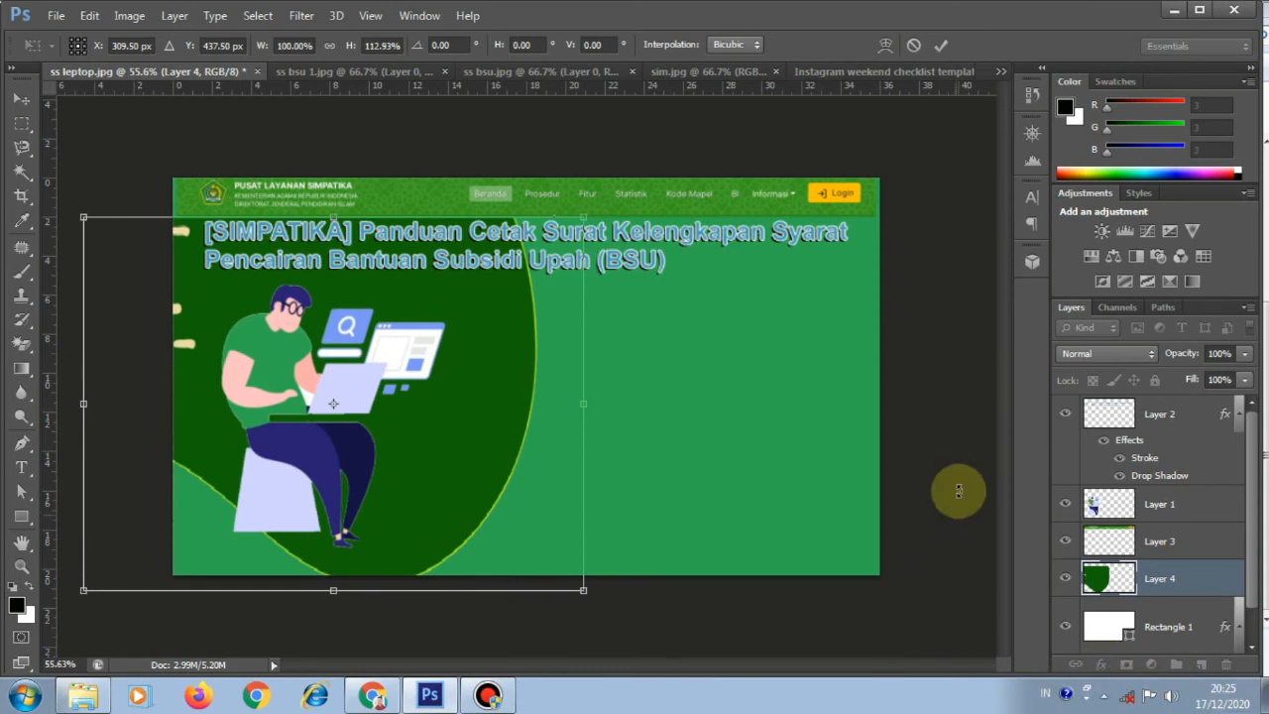
{"action": "left_click", "coordinate": [941, 47]}
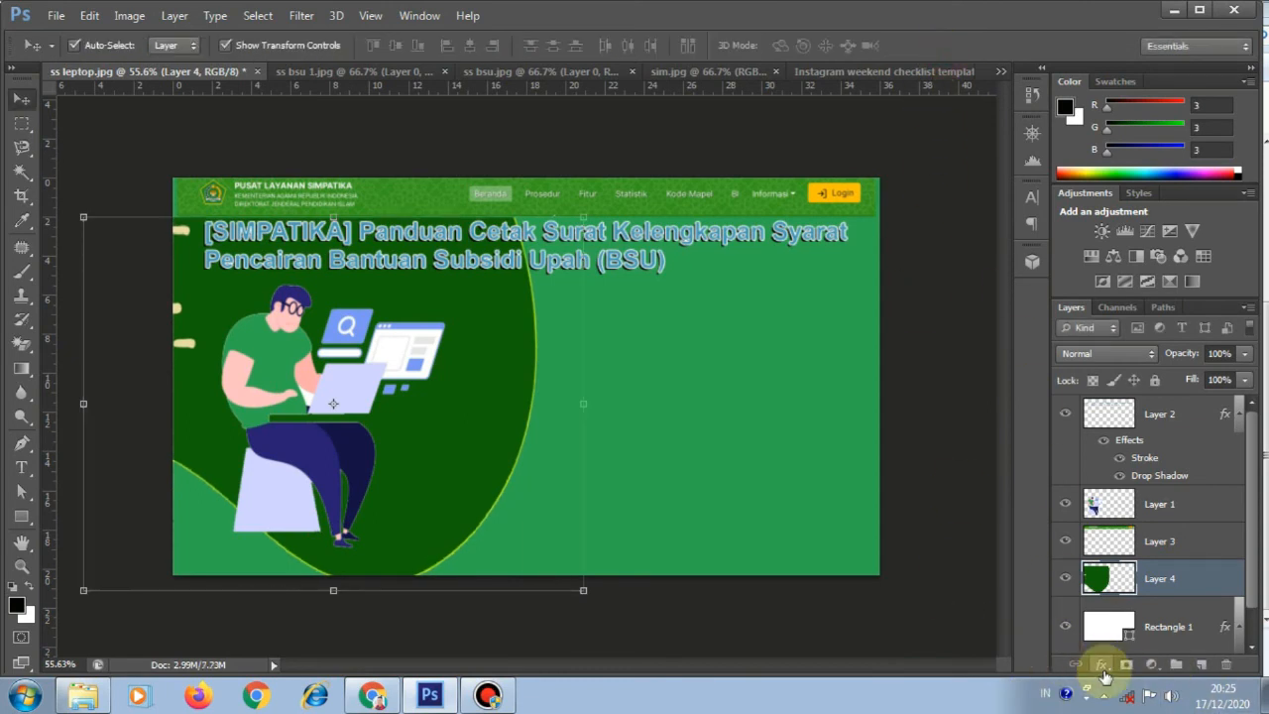
Step: Apply a Color Overlay to the blob on Layer 4 in Normal blend mode, using near-white #fdfffc
{"action": "left_click", "coordinate": [1102, 667]}
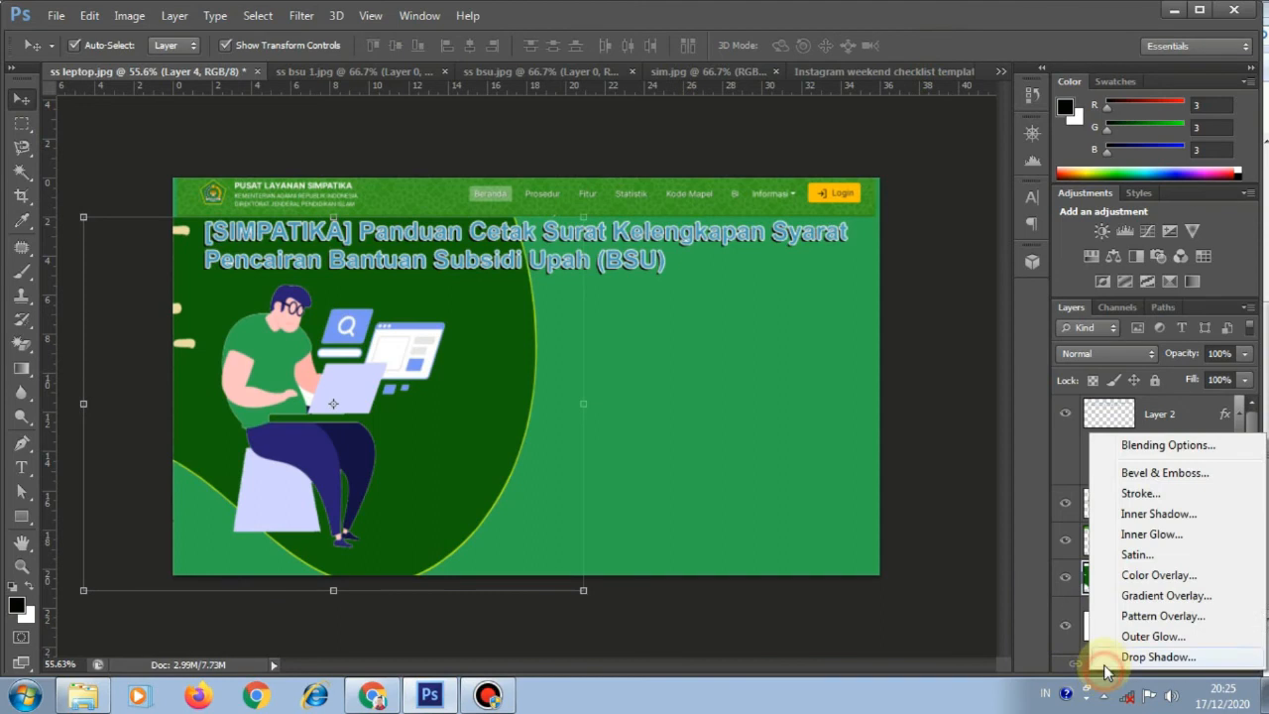
{"action": "left_click", "coordinate": [1151, 578]}
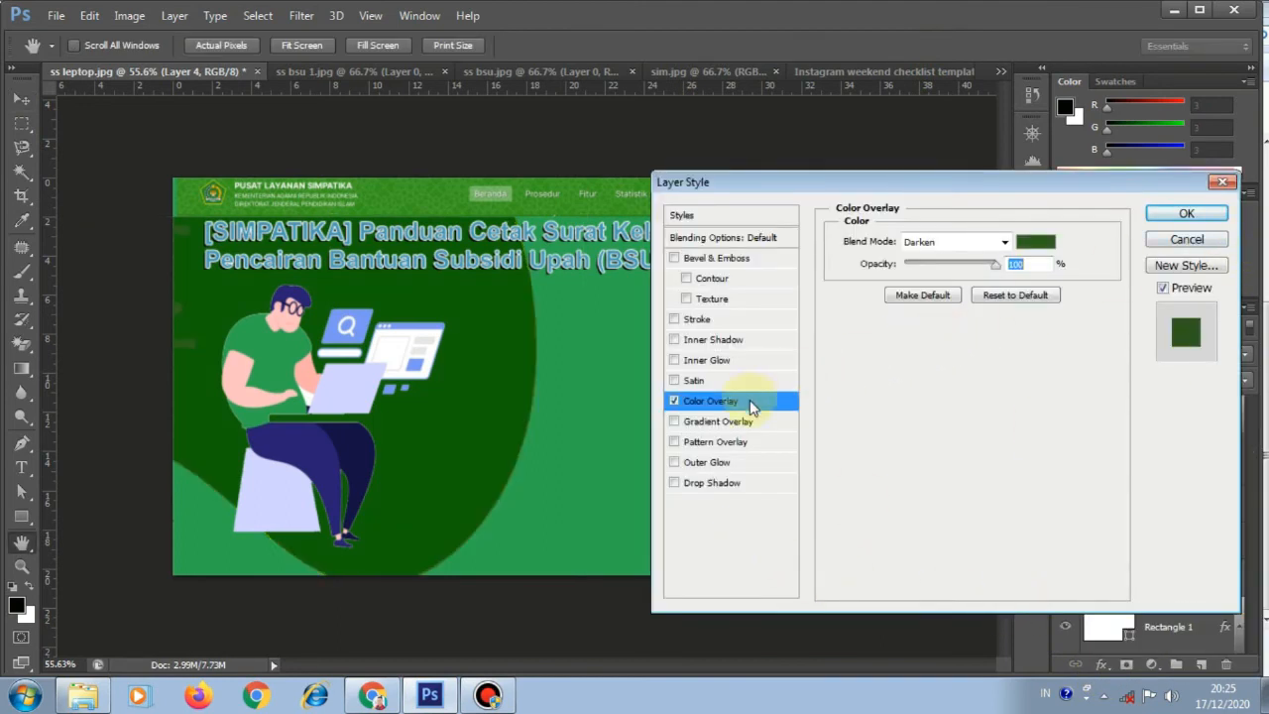
{"action": "left_click", "coordinate": [1004, 241]}
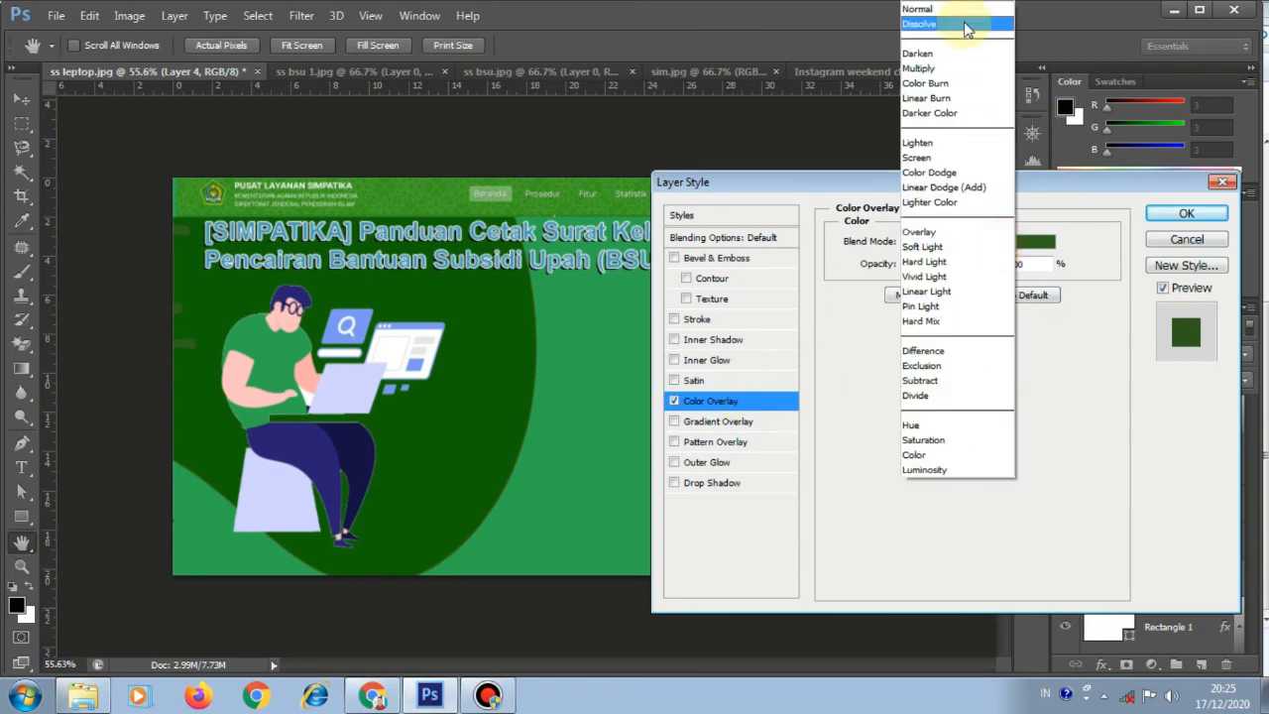
{"action": "left_click", "coordinate": [919, 8]}
{"action": "left_click", "coordinate": [1036, 241]}
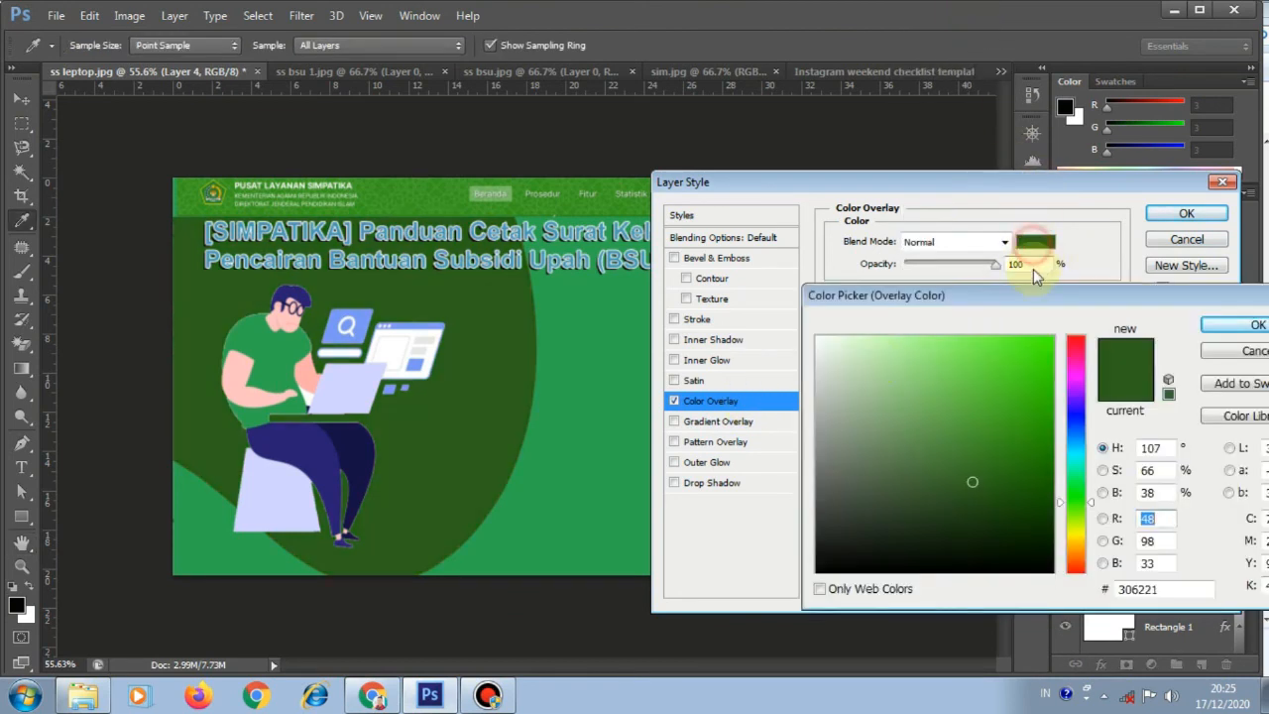
{"action": "left_click", "coordinate": [819, 336]}
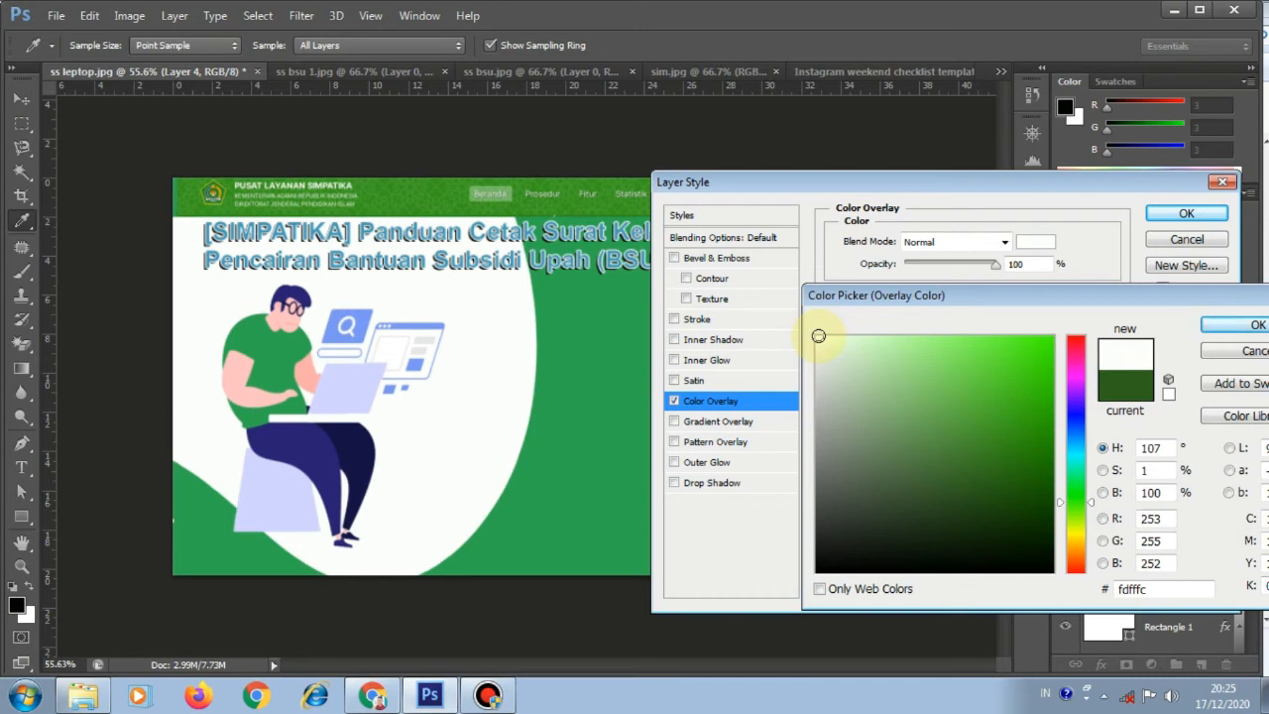
{"action": "left_click", "coordinate": [1245, 327]}
{"action": "left_click", "coordinate": [1187, 213]}
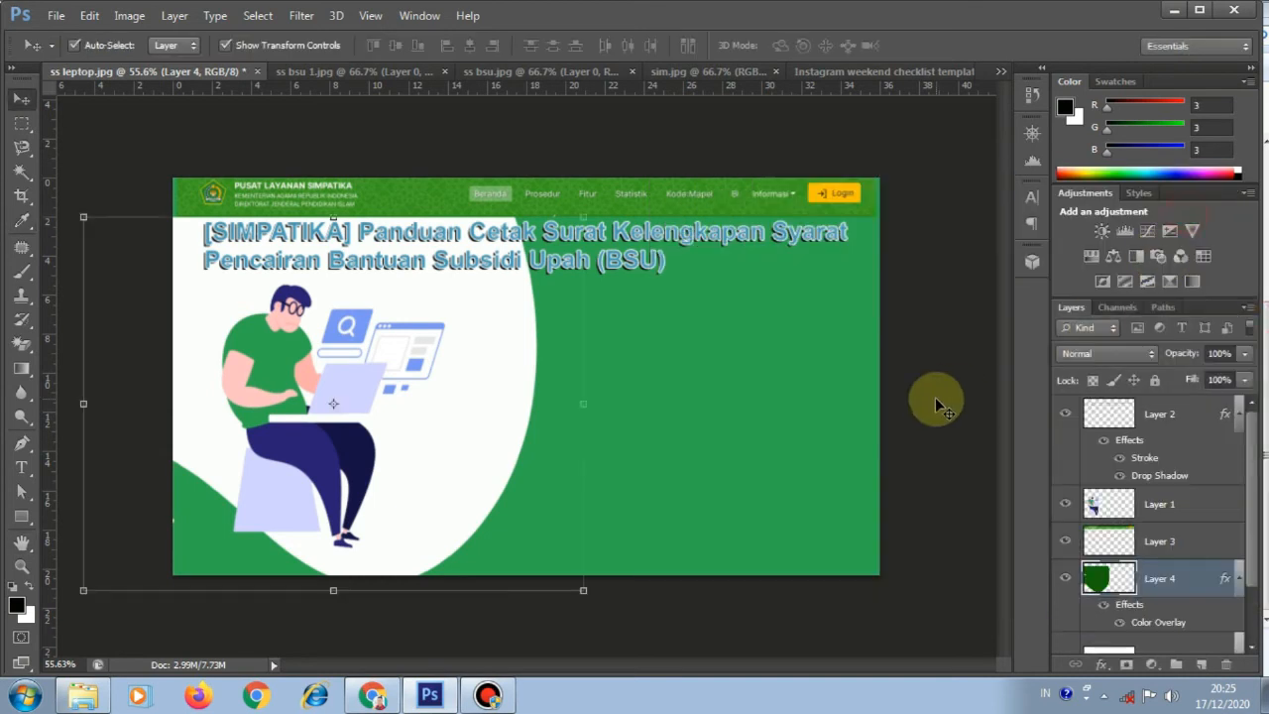
{"action": "left_click", "coordinate": [955, 584]}
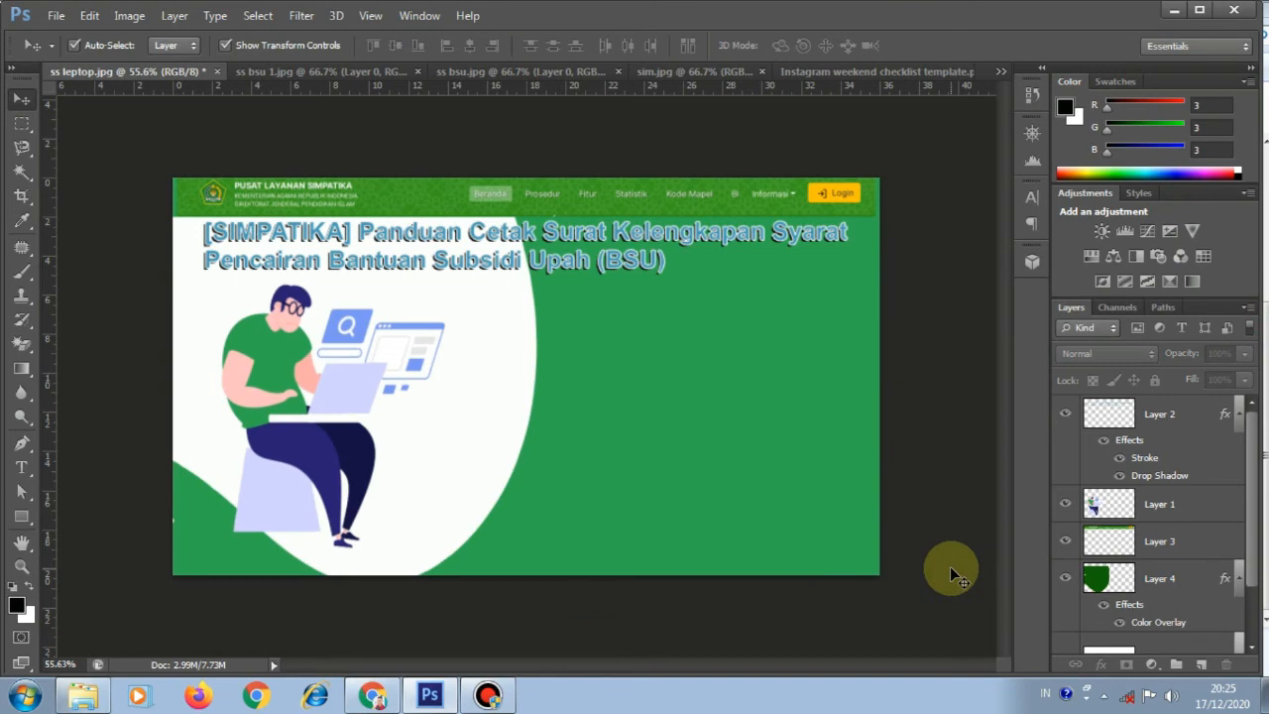
Step: Enlarge the headline slightly so it spans more of the canvas width and height
{"action": "left_click", "coordinate": [593, 275]}
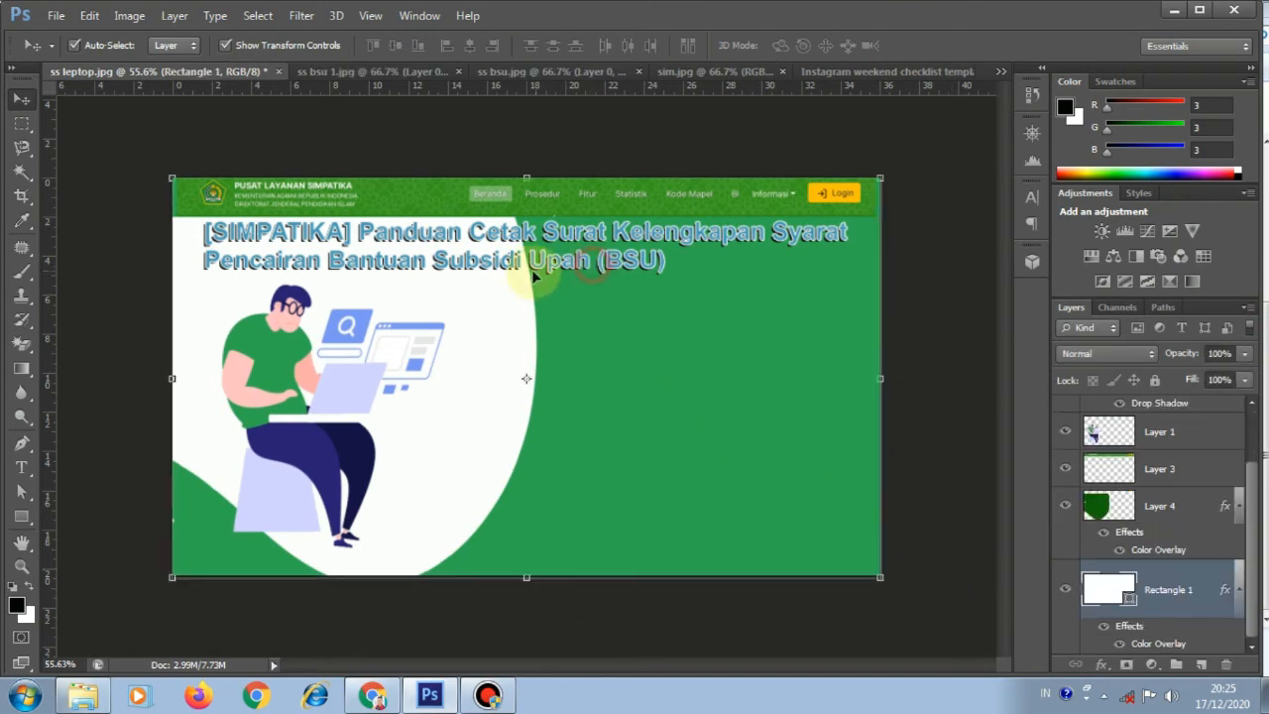
{"action": "left_click", "coordinate": [327, 258]}
{"action": "left_click", "coordinate": [676, 238]}
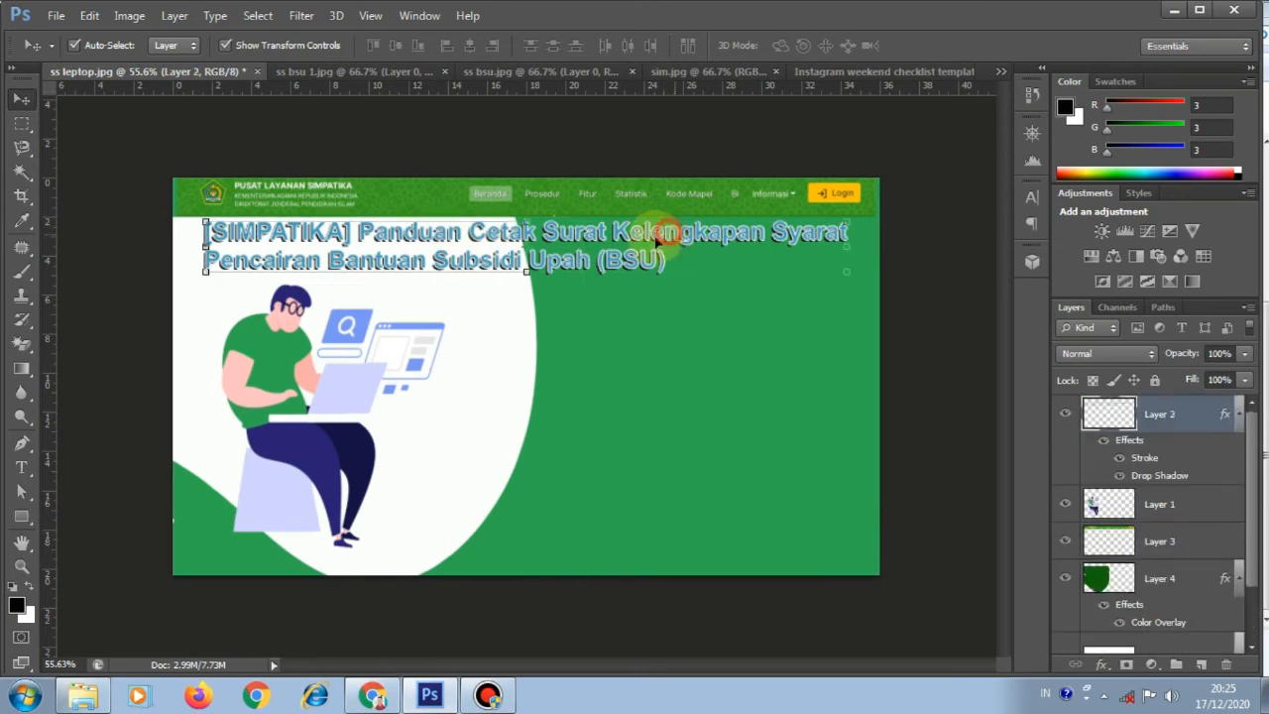
{"action": "left_click", "coordinate": [735, 436]}
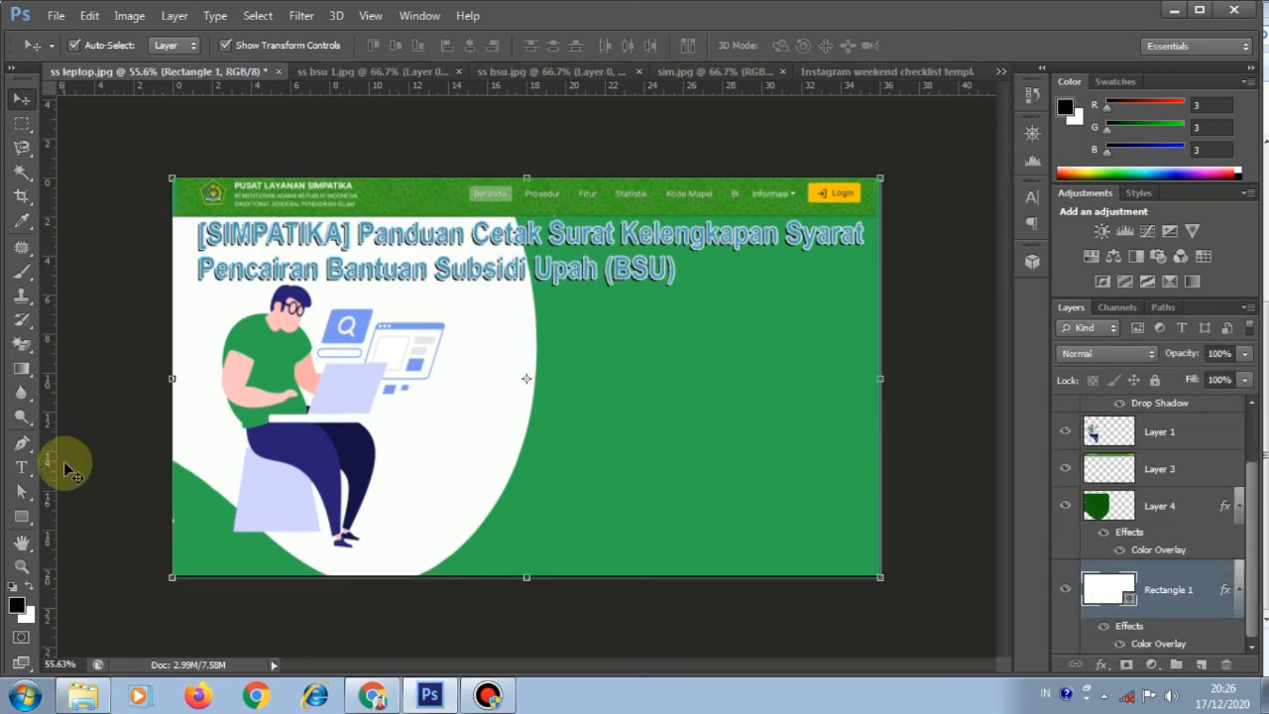
Step: Add the text "BSU" in Cooper Black at 92.37 px on the green area beside the white blob
{"action": "left_click", "coordinate": [417, 439]}
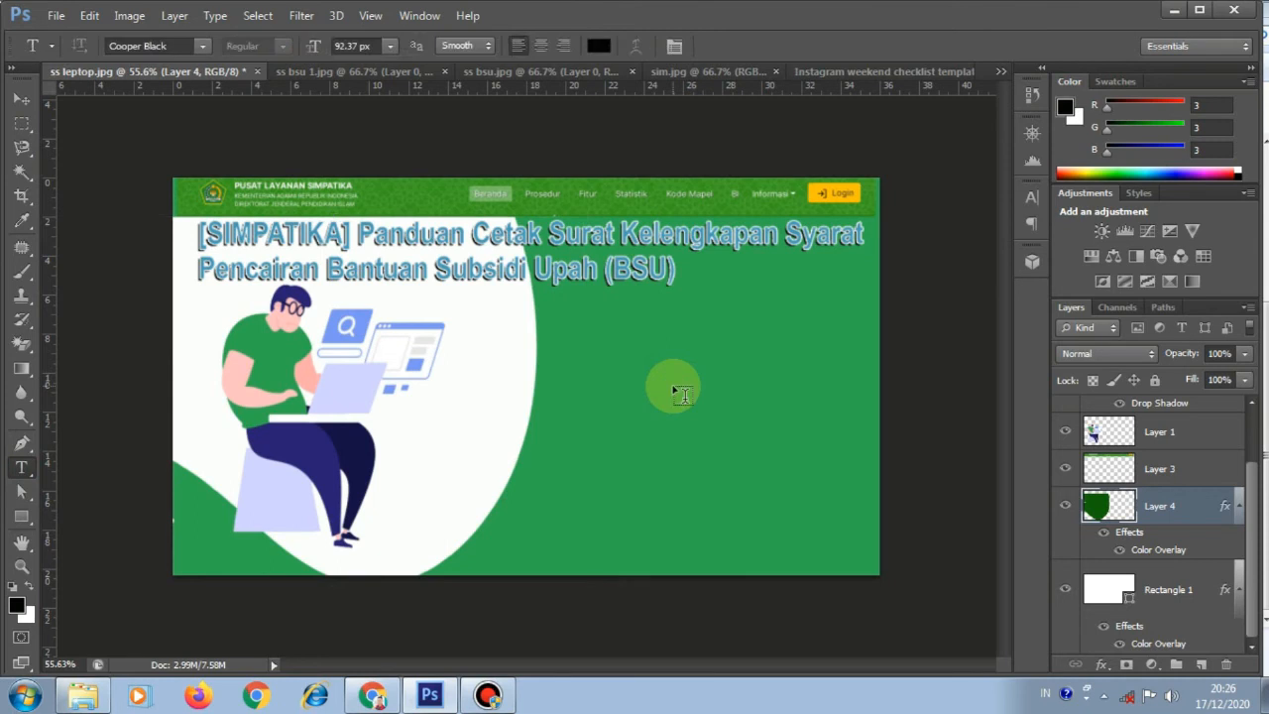
{"action": "left_click", "coordinate": [646, 384]}
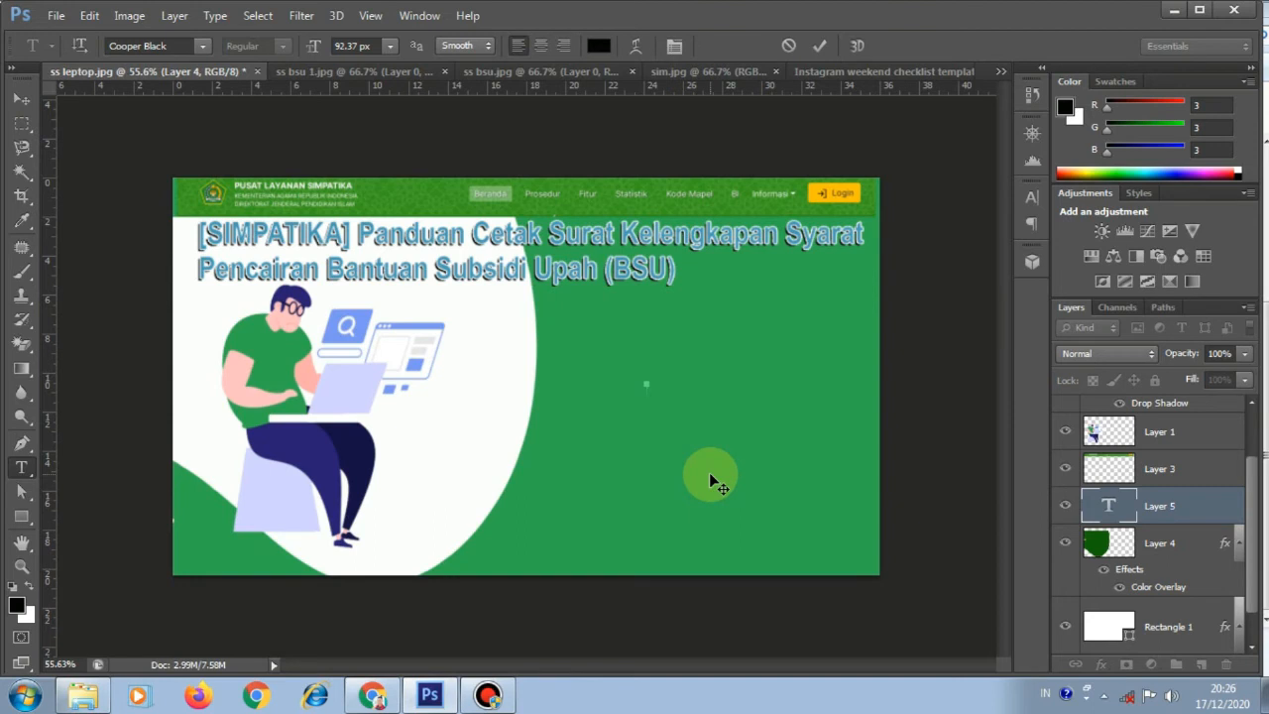
{"action": "type", "text": "bs"}
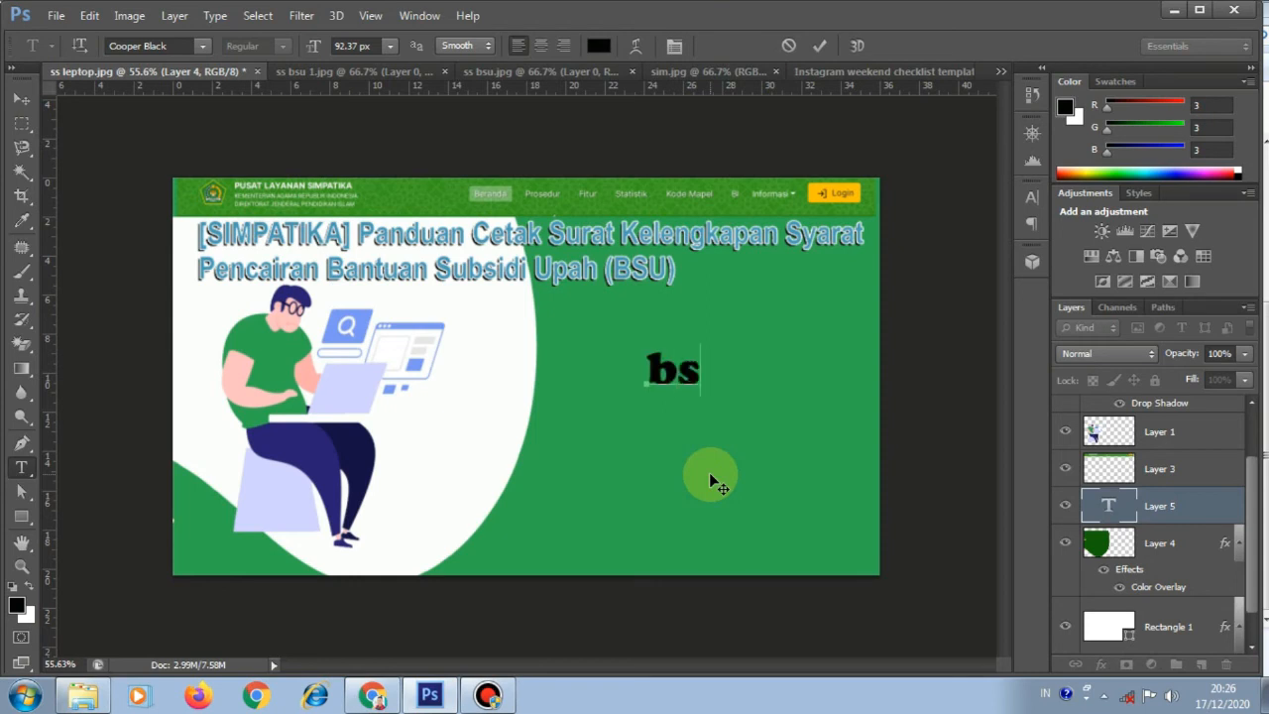
{"action": "key", "text": "BackSpace"}
{"action": "key", "text": "BackSpace"}
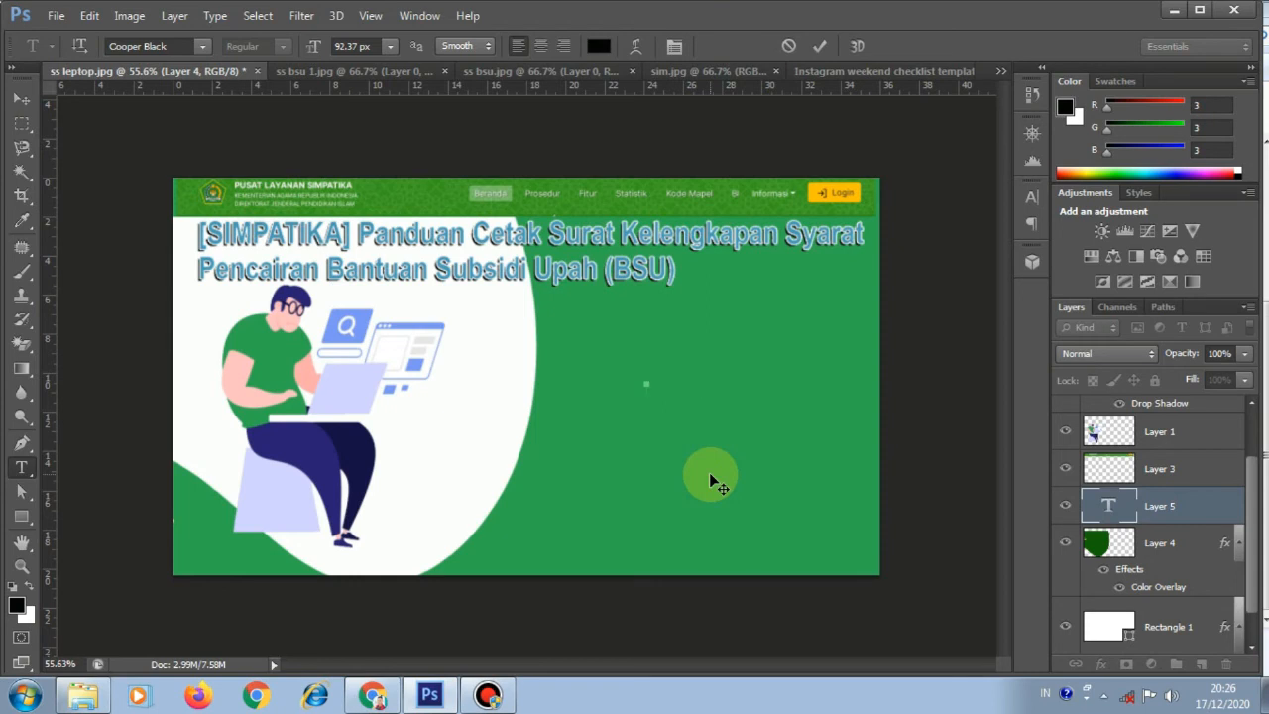
{"action": "type", "text": "BSU"}
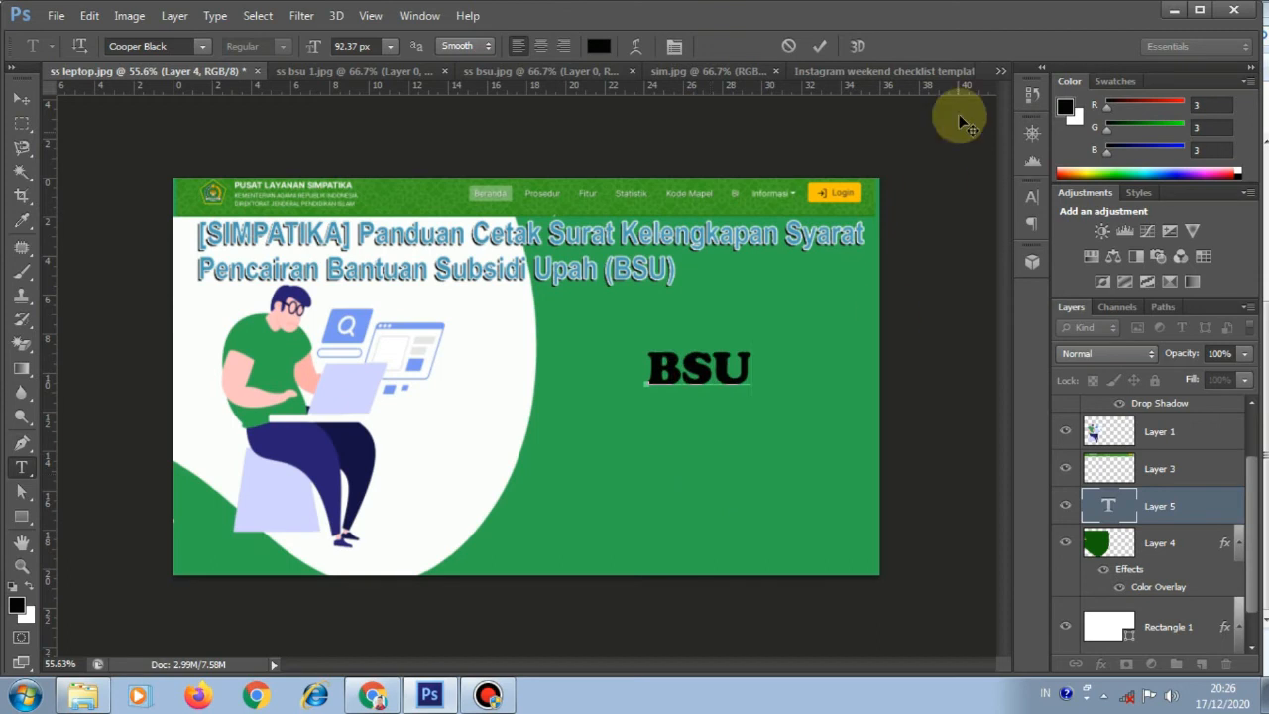
{"action": "left_click", "coordinate": [821, 48]}
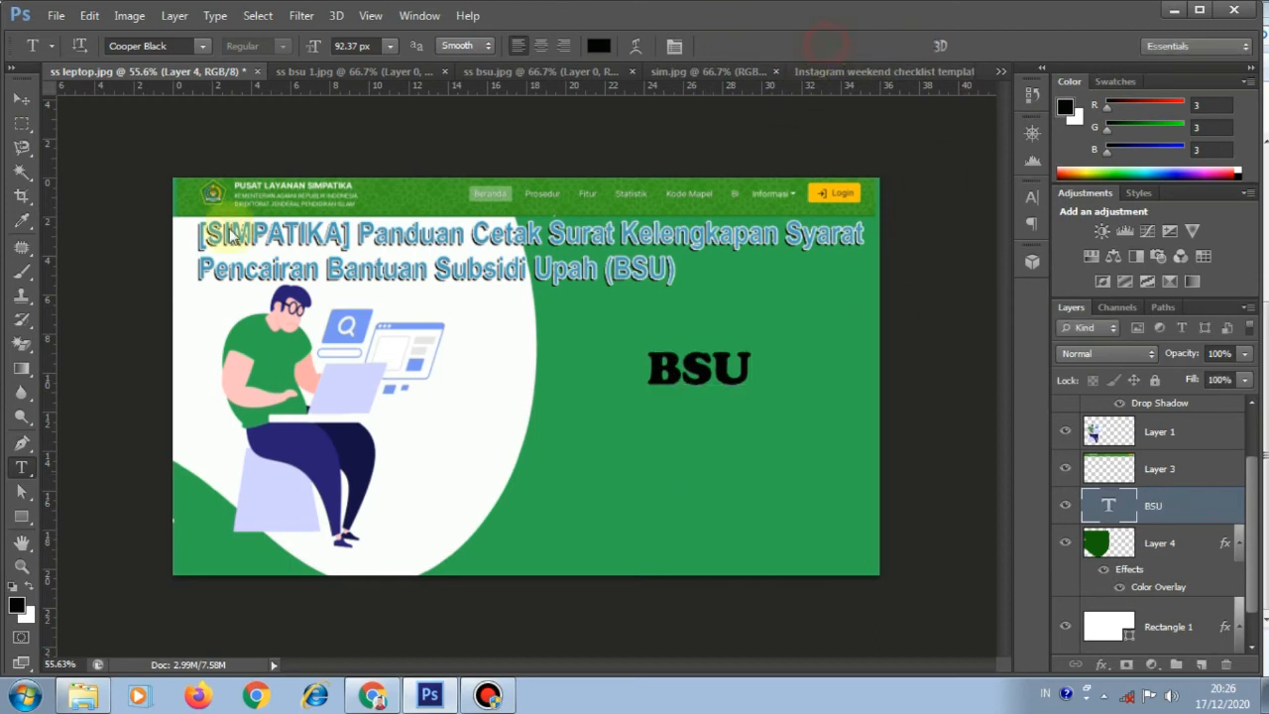
Step: Enlarge the BSU text and position it so it spans most of the green area beside the white blob
{"action": "left_click", "coordinate": [21, 100]}
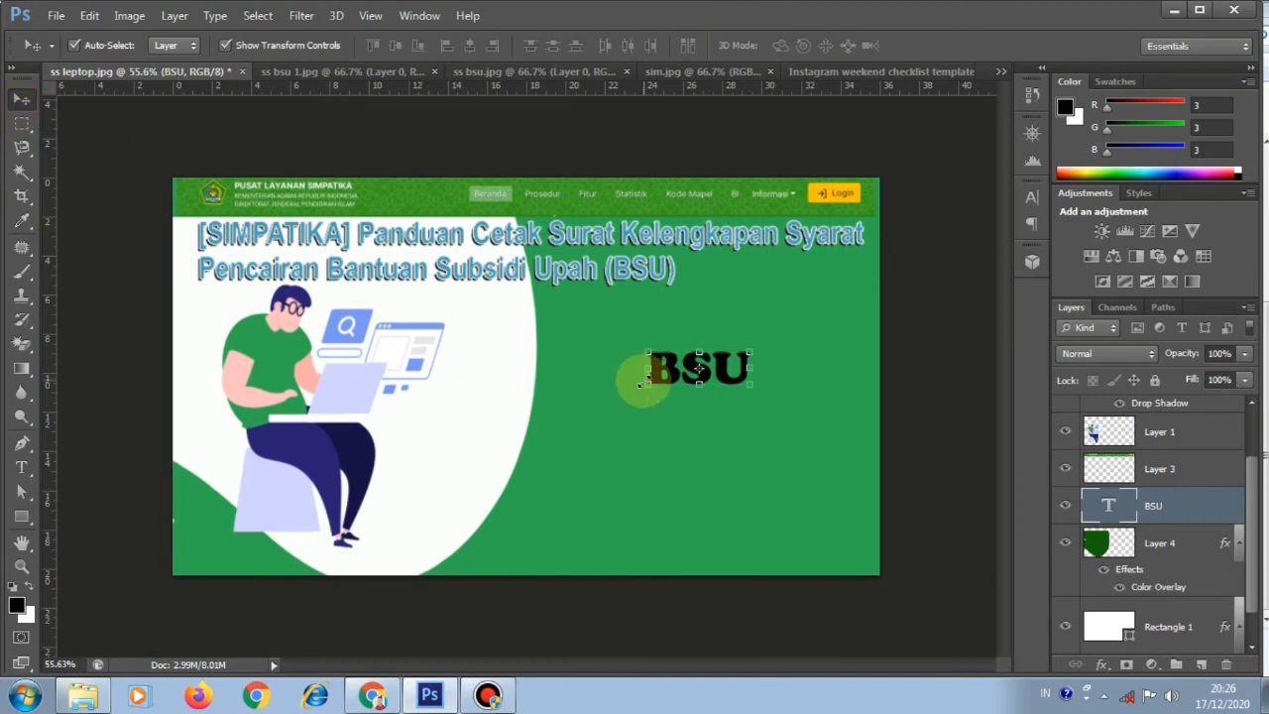
{"action": "left_click_drag", "start_coordinate": [647, 385], "coordinate": [498, 445]}
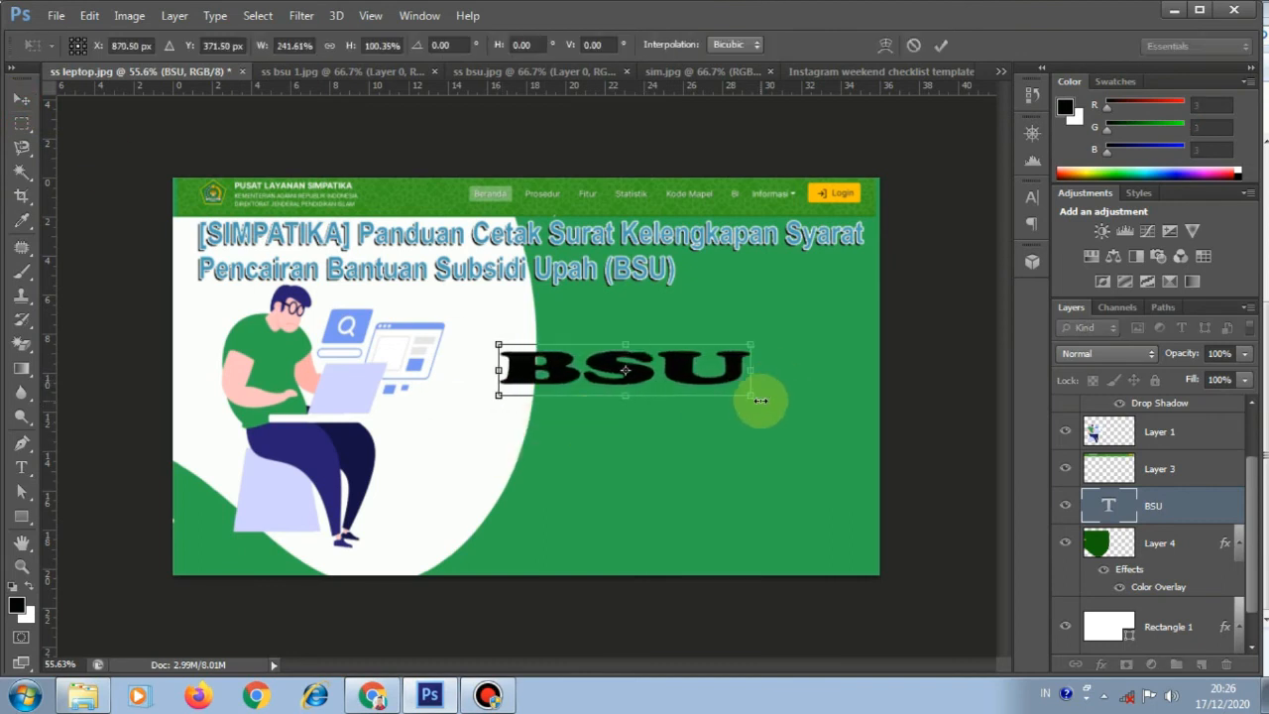
{"action": "left_click_drag", "start_coordinate": [754, 397], "coordinate": [762, 363]}
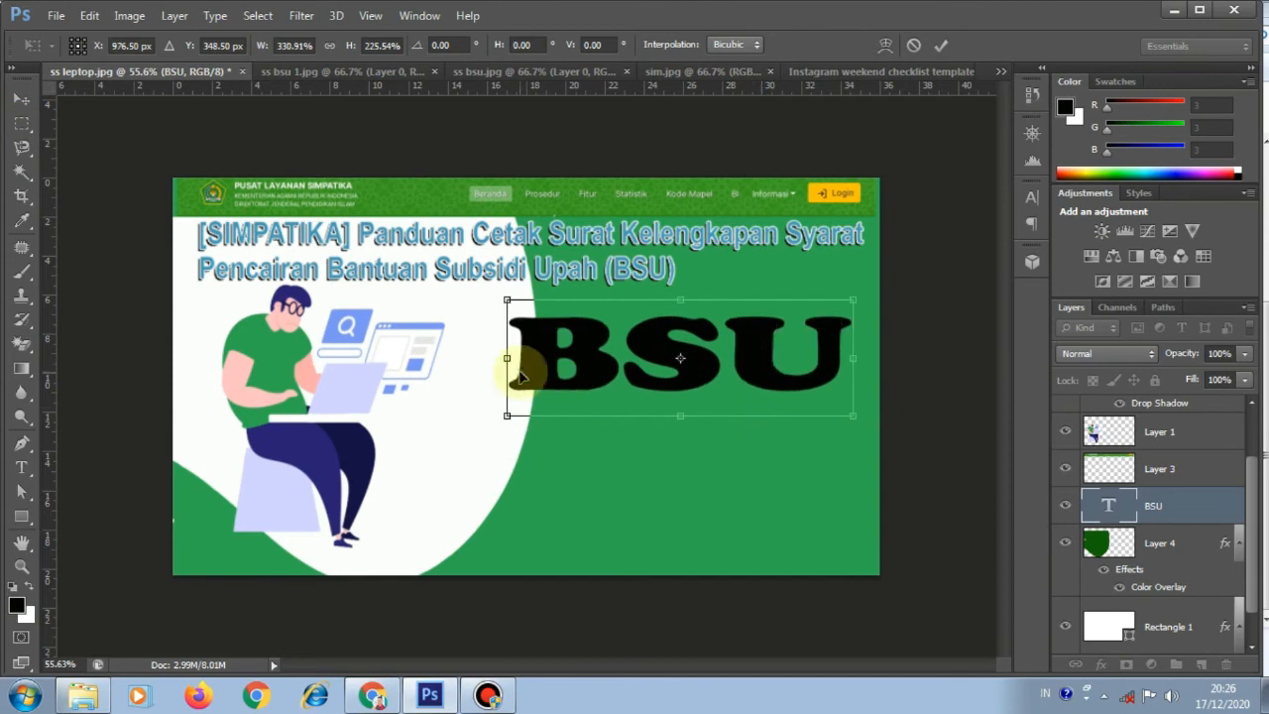
{"action": "left_click_drag", "start_coordinate": [507, 300], "coordinate": [548, 307]}
{"action": "left_click", "coordinate": [940, 44]}
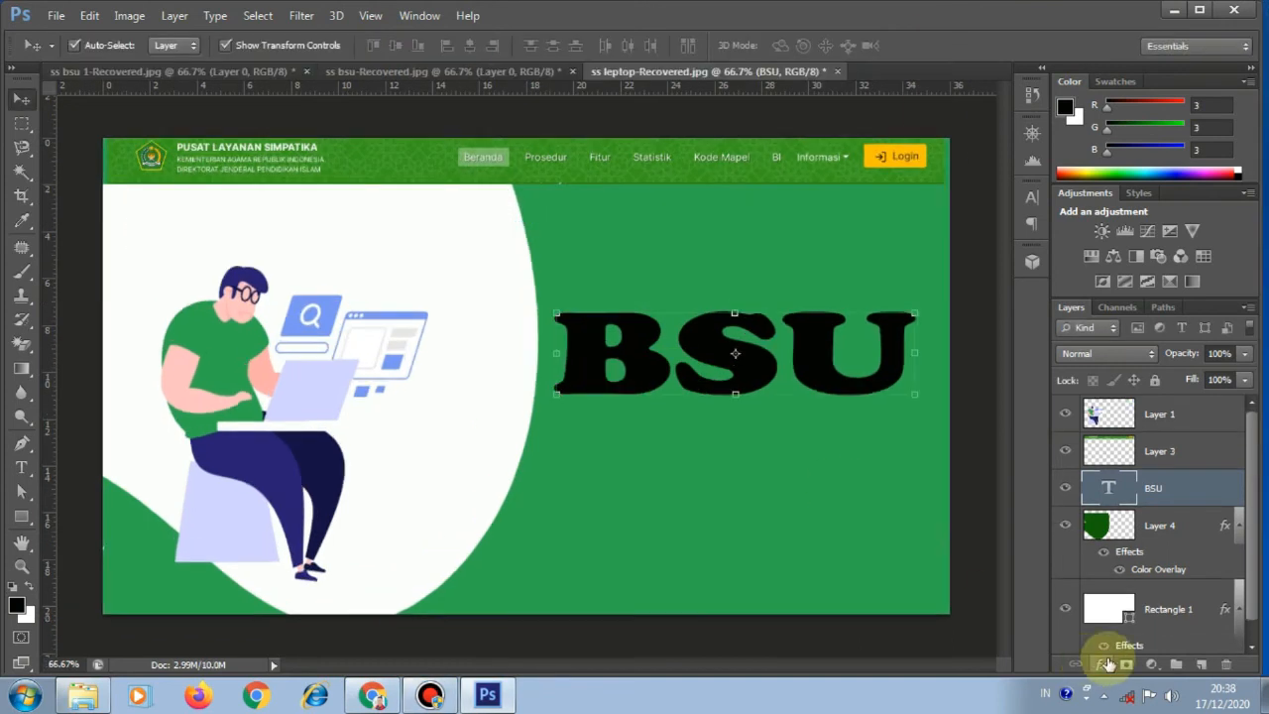
Step: Apply a Normal-mode Color Overlay in the Login button's yellow, #fbc405, plus a Drop Shadow to the BSU text
{"action": "left_click", "coordinate": [1104, 661]}
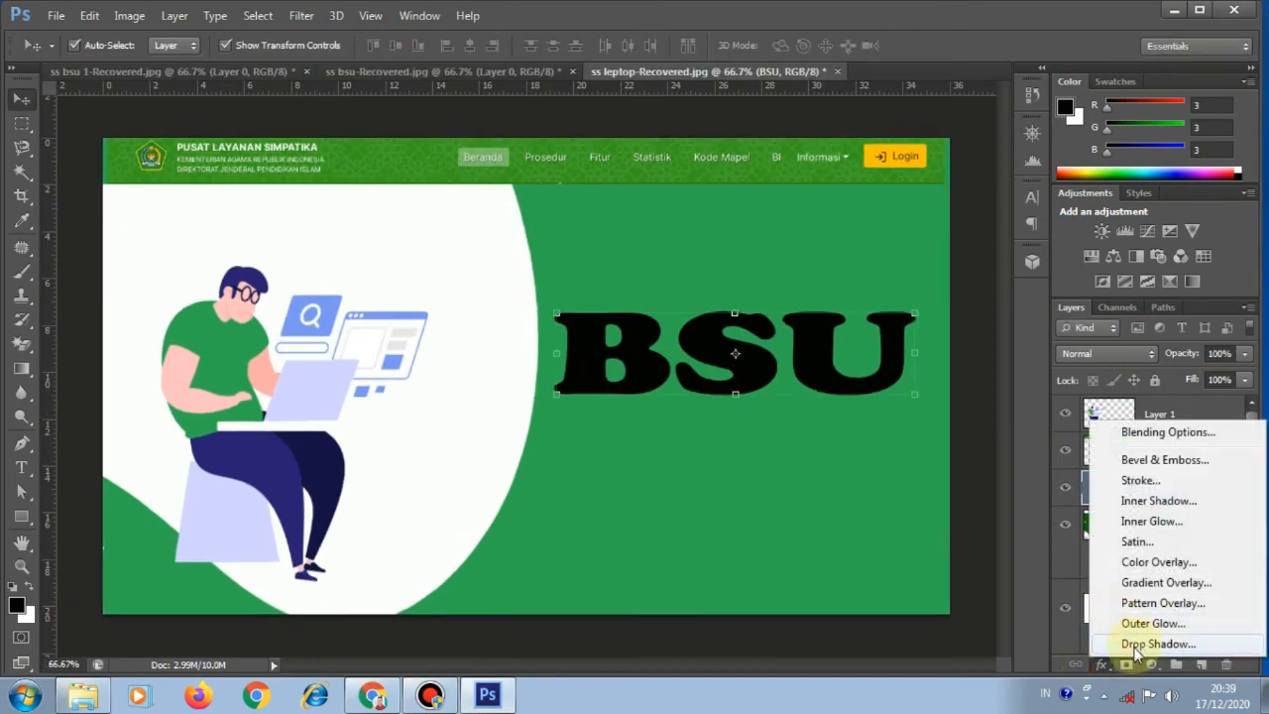
{"action": "left_click", "coordinate": [1156, 563]}
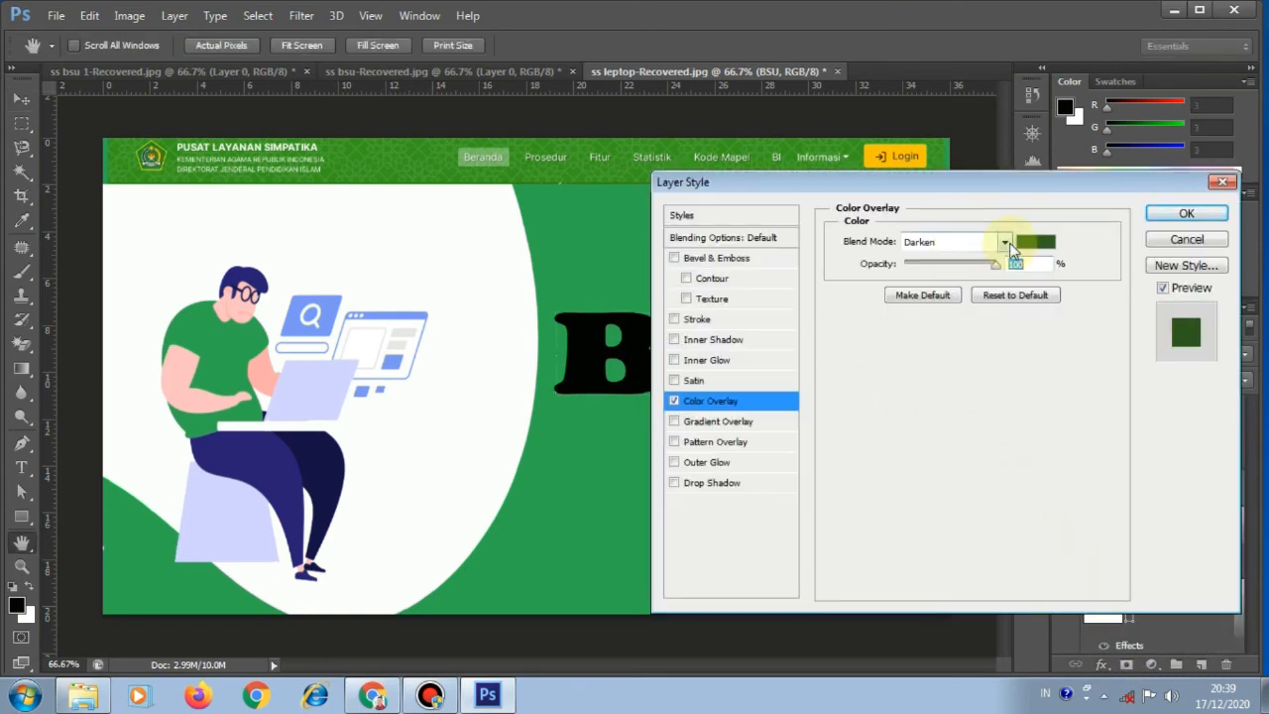
{"action": "left_click", "coordinate": [1003, 243]}
{"action": "left_click", "coordinate": [952, 9]}
{"action": "left_click", "coordinate": [1036, 241]}
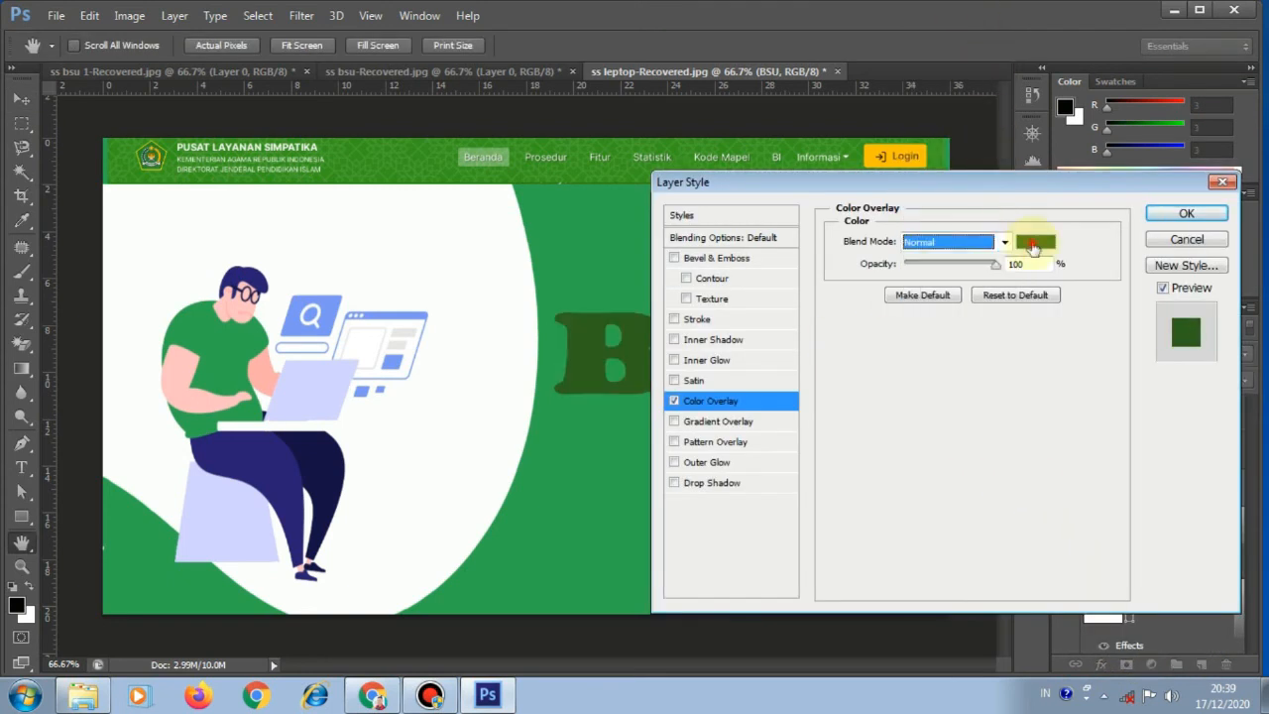
{"action": "left_click", "coordinate": [910, 150]}
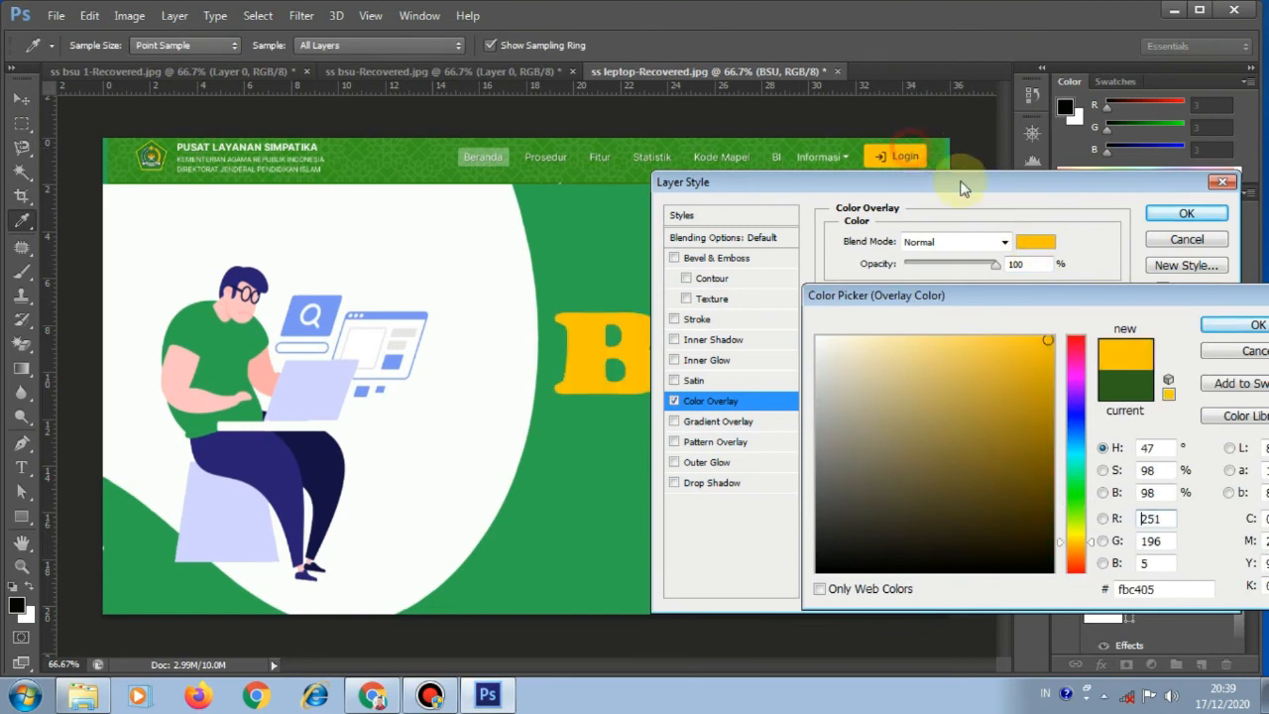
{"action": "left_click", "coordinate": [1240, 327]}
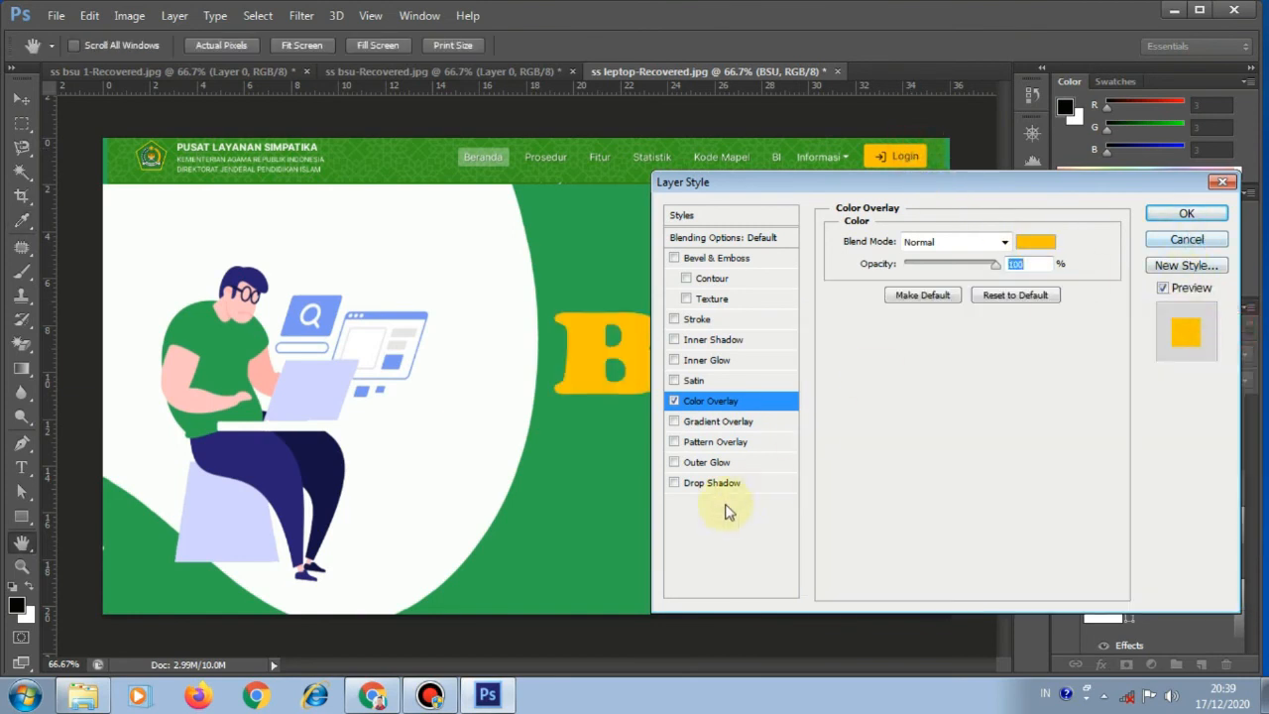
{"action": "left_click", "coordinate": [676, 484]}
{"action": "left_click", "coordinate": [1184, 216]}
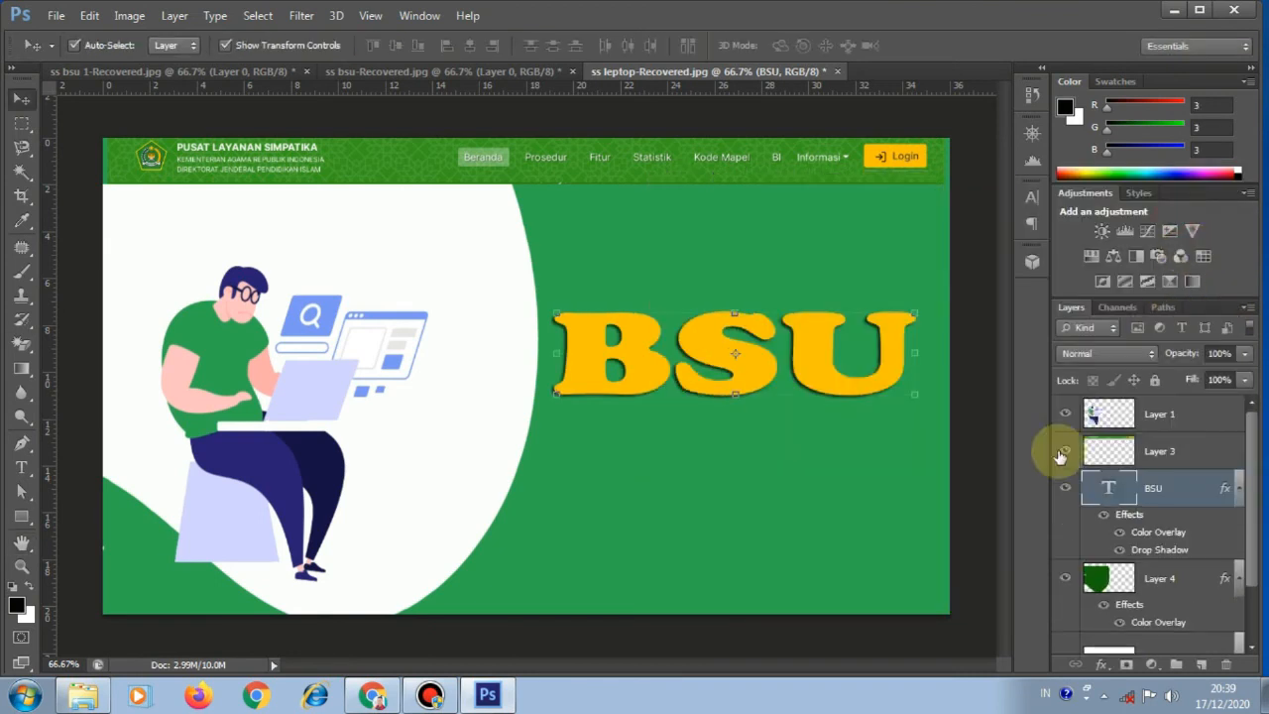
Step: Change the BSU text's font to Arial Black
{"action": "left_click", "coordinate": [21, 467]}
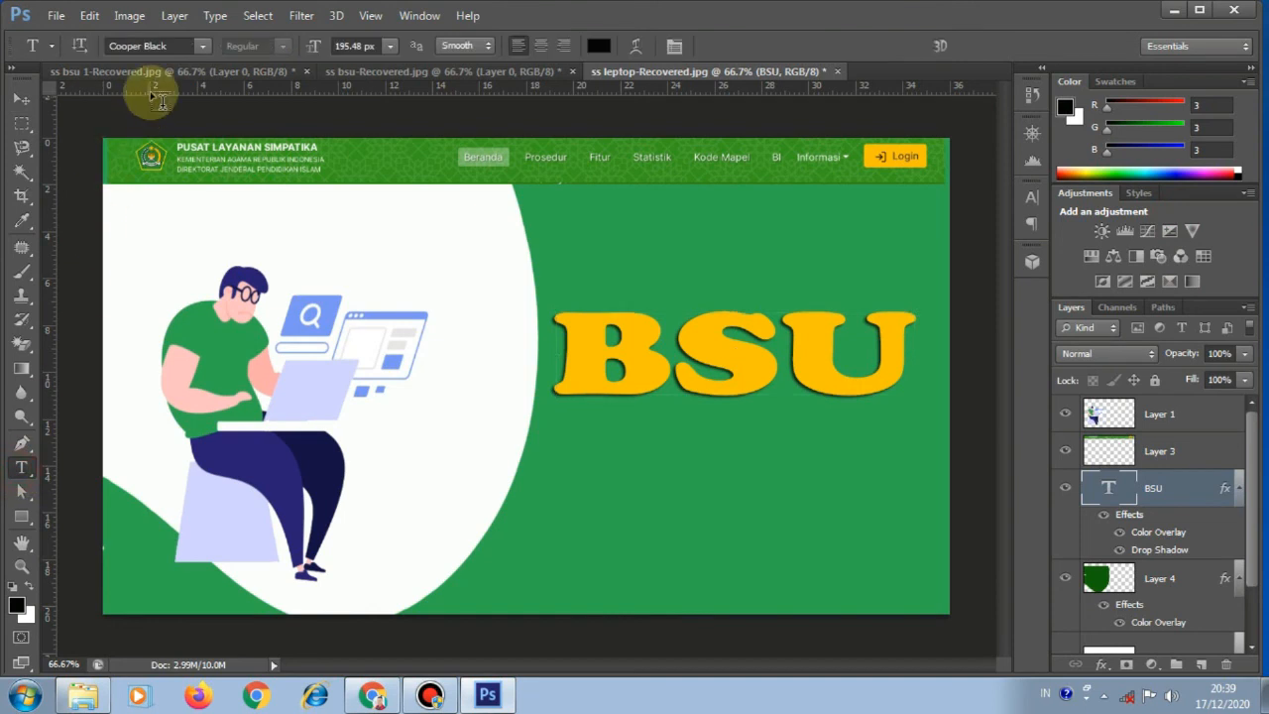
{"action": "left_click", "coordinate": [201, 45]}
{"action": "left_click_drag", "start_coordinate": [428, 382], "coordinate": [391, 326]}
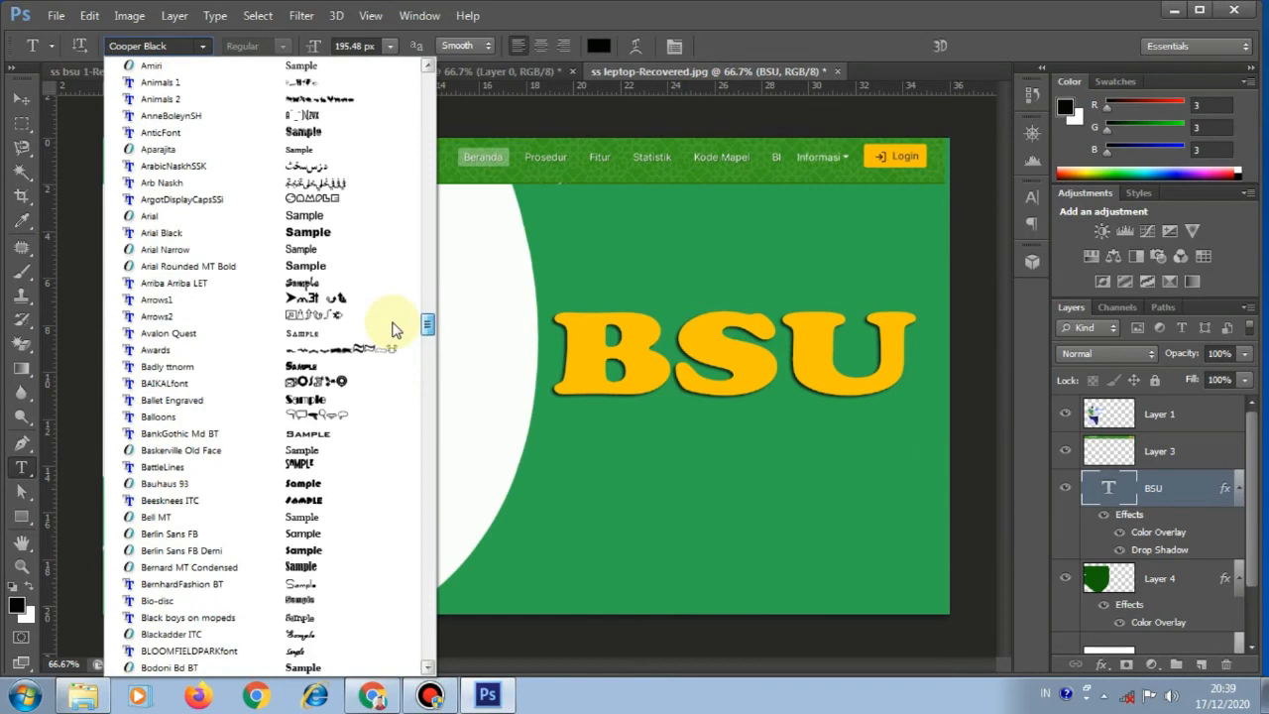
{"action": "left_click", "coordinate": [268, 238]}
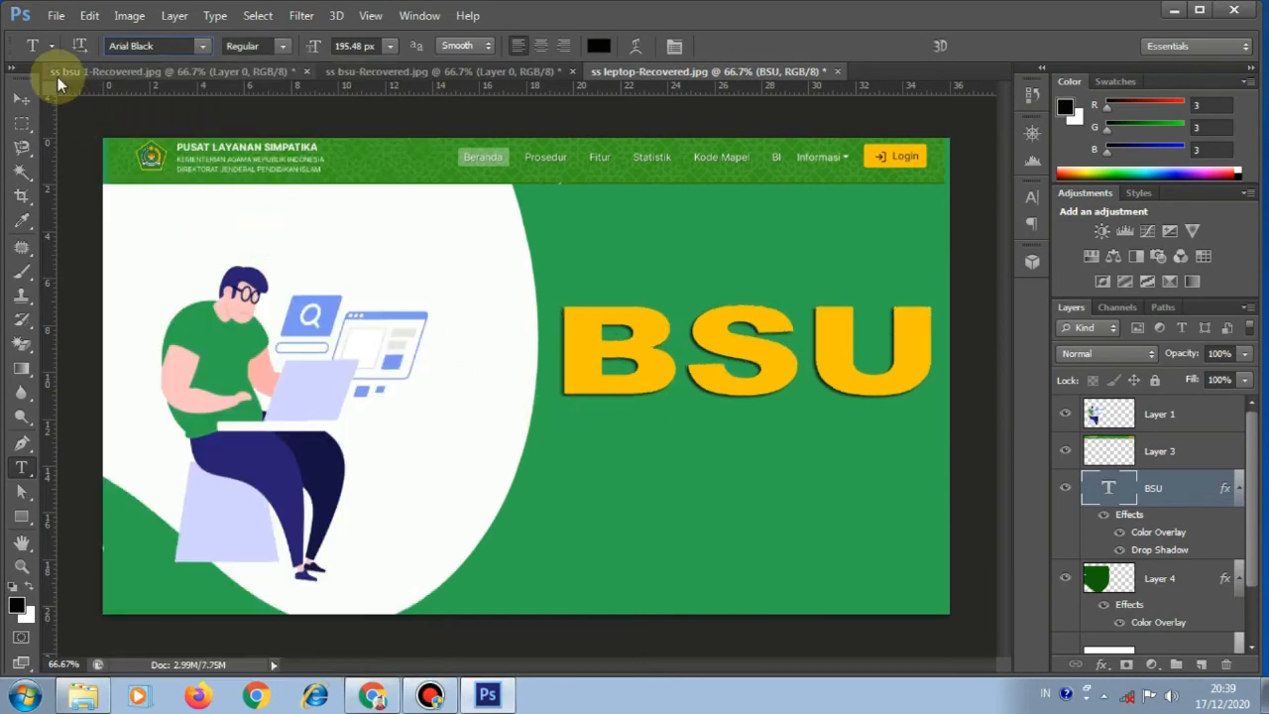
{"action": "left_click", "coordinate": [22, 99]}
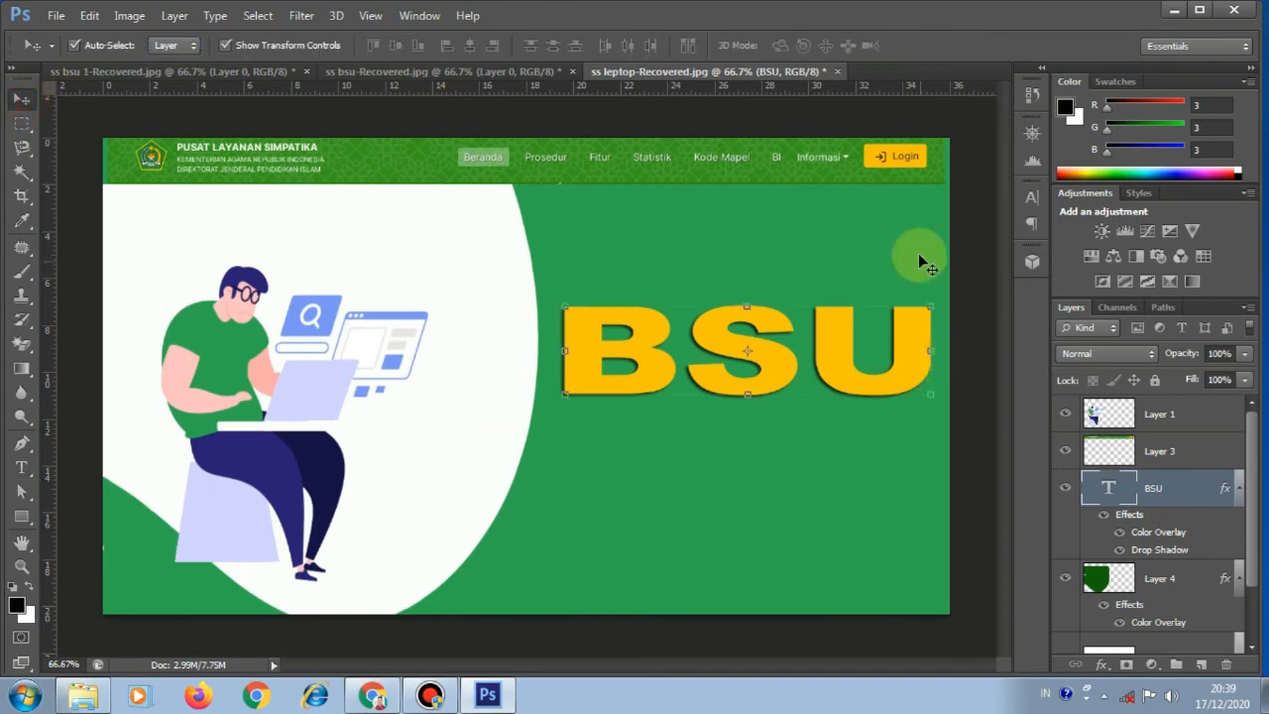
Step: Add black Arial Black text at 92.37 px below BSU, reading "Bantuan subsidi upah" and "Guru Non PNS" on two lines
{"action": "left_click", "coordinate": [21, 468]}
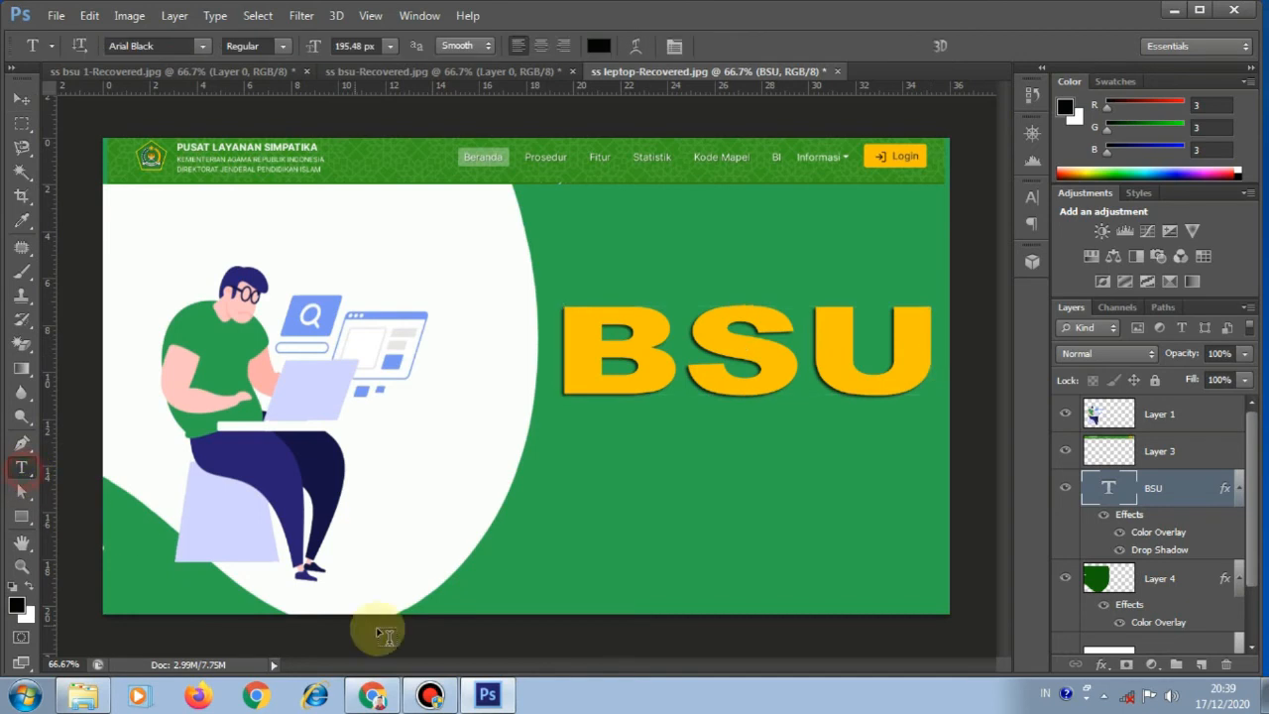
{"action": "left_click", "coordinate": [573, 480]}
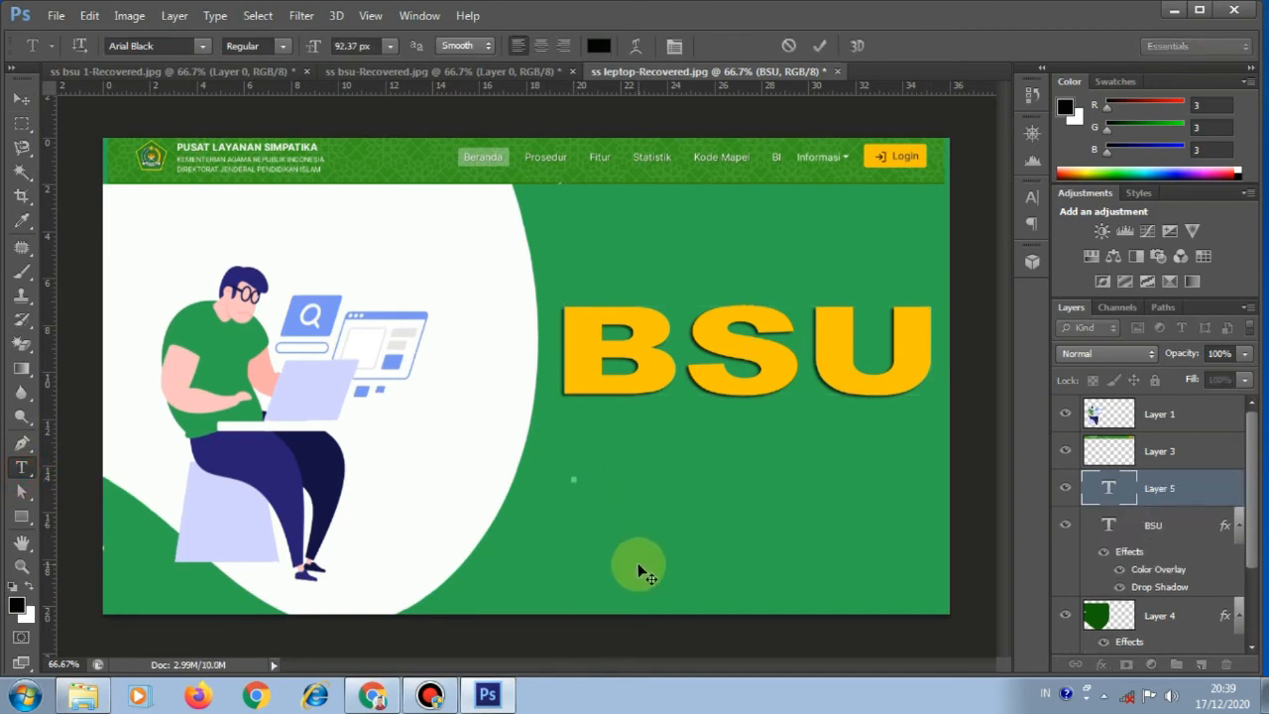
{"action": "type", "text": "bA"}
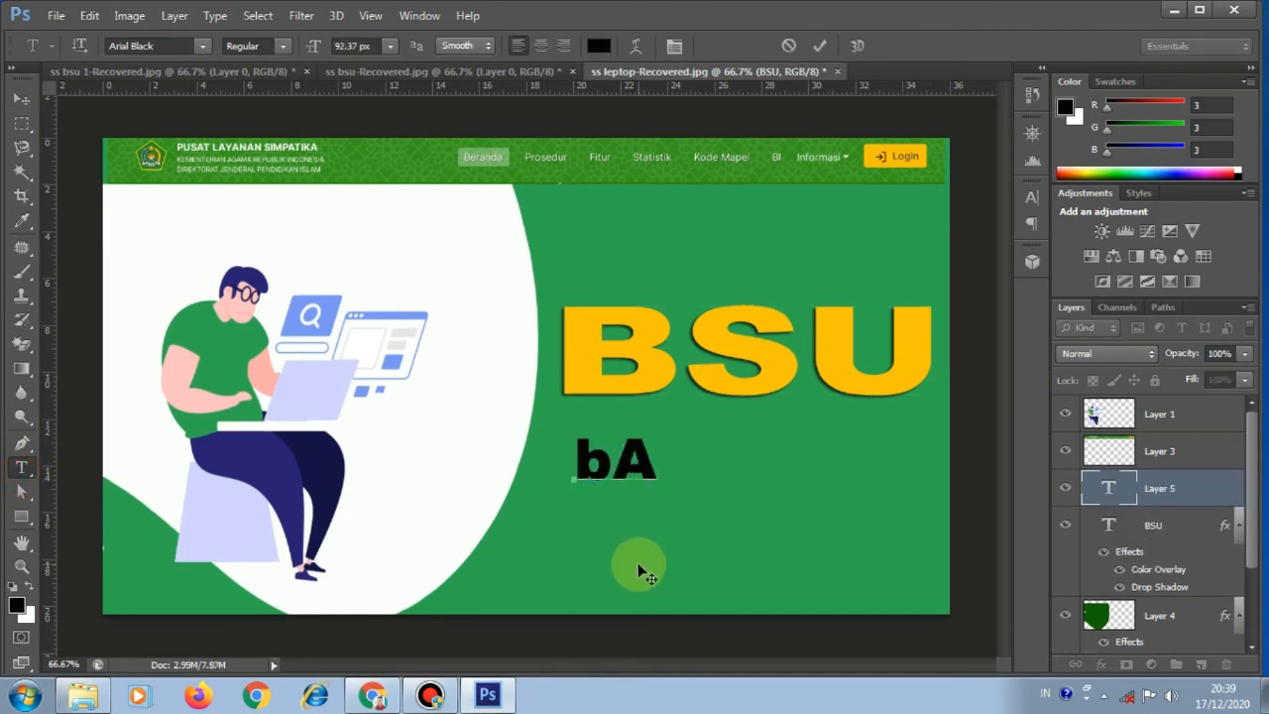
{"action": "key", "text": "BackSpace"}
{"action": "key", "text": "BackSpace"}
{"action": "type", "text": "Ba"}
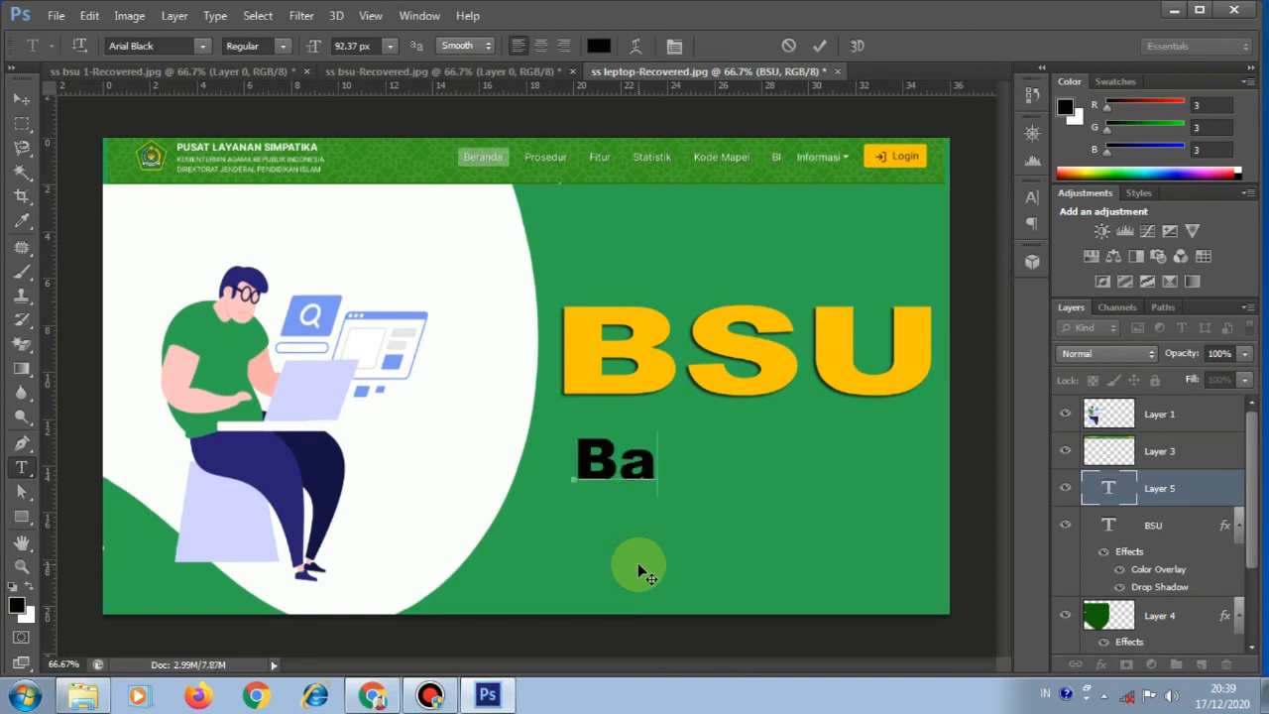
{"action": "type", "text": "ntu"}
{"action": "type", "text": "an"}
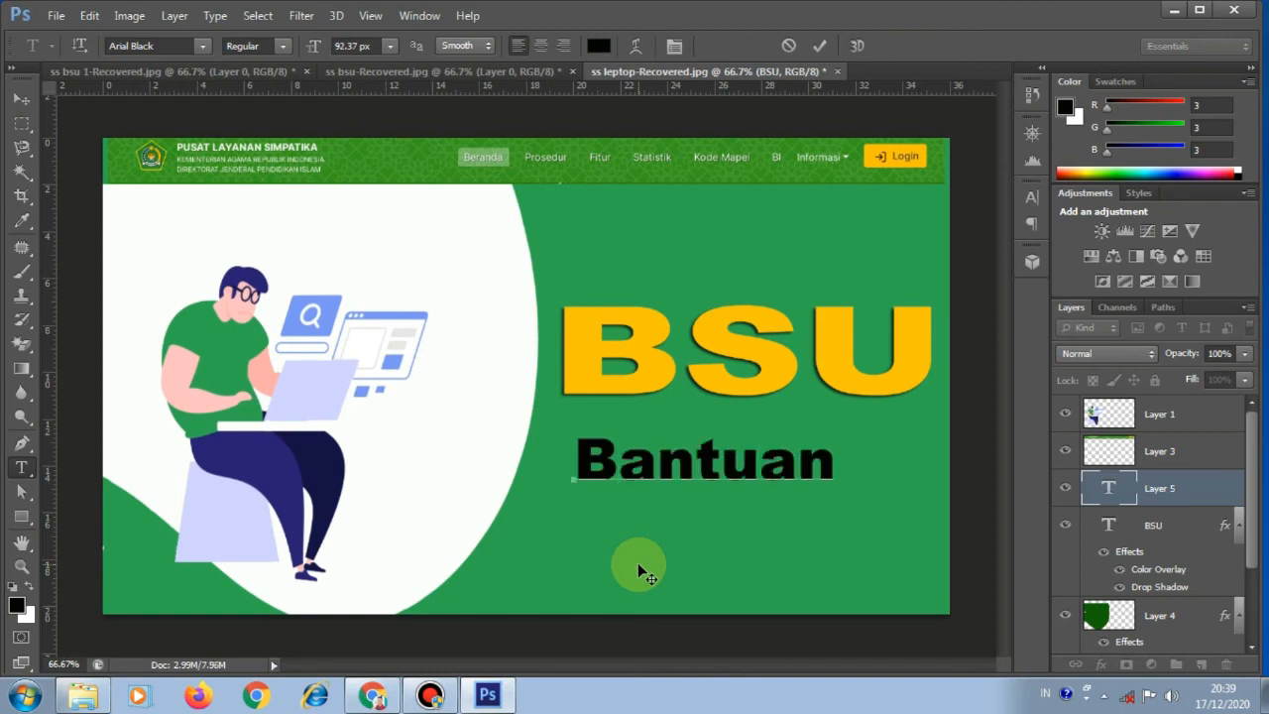
{"action": "type", "text": " sub"}
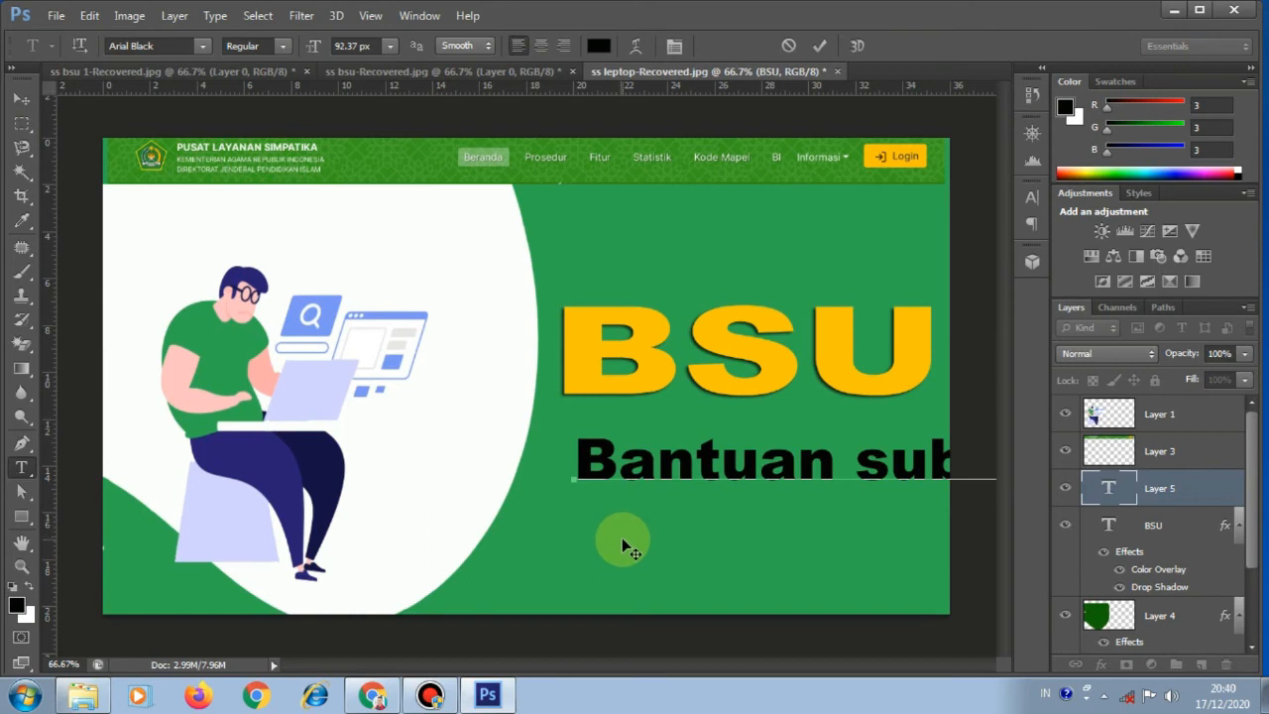
{"action": "key", "text": "Return"}
{"action": "type", "text": "Guru"}
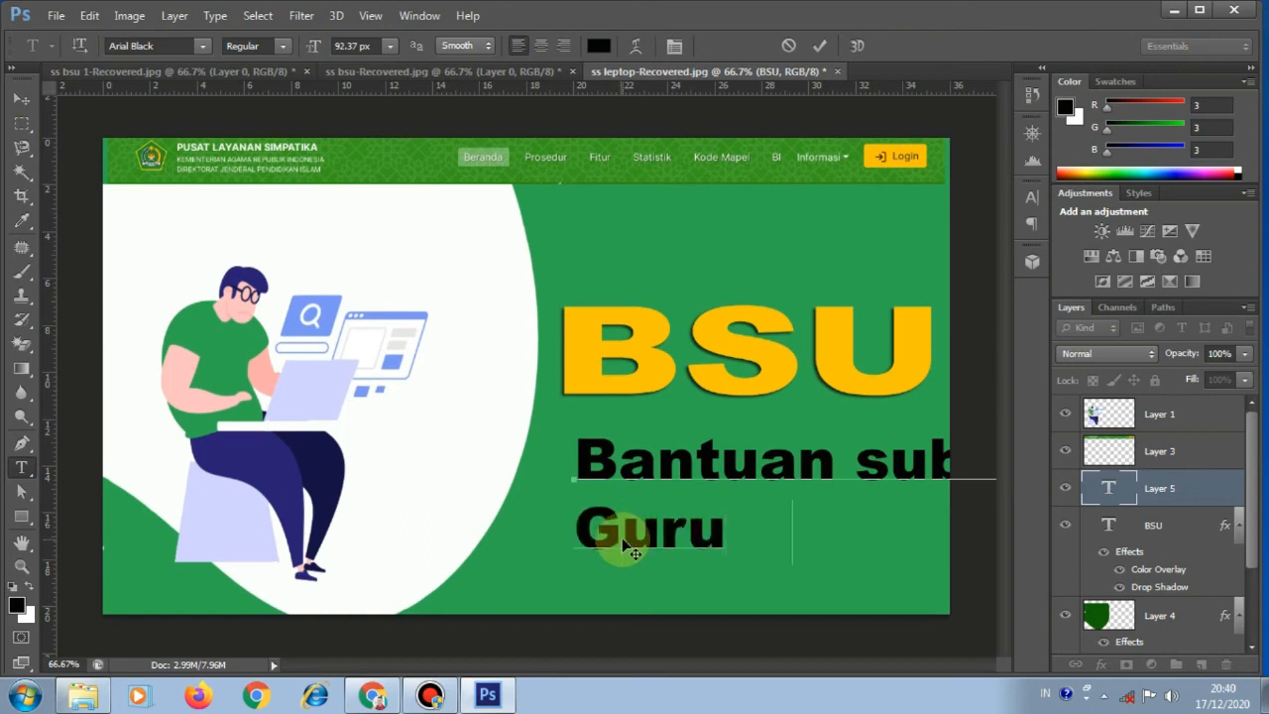
{"action": "type", "text": " No"}
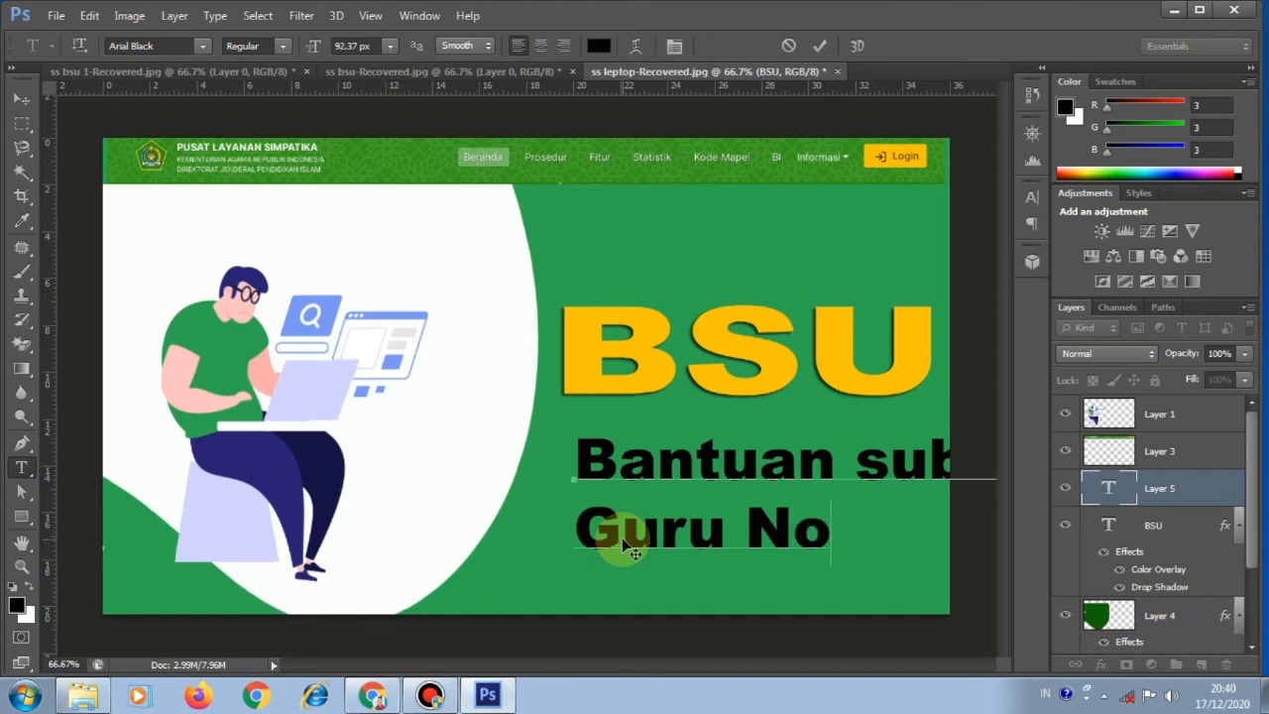
{"action": "type", "text": "n"}
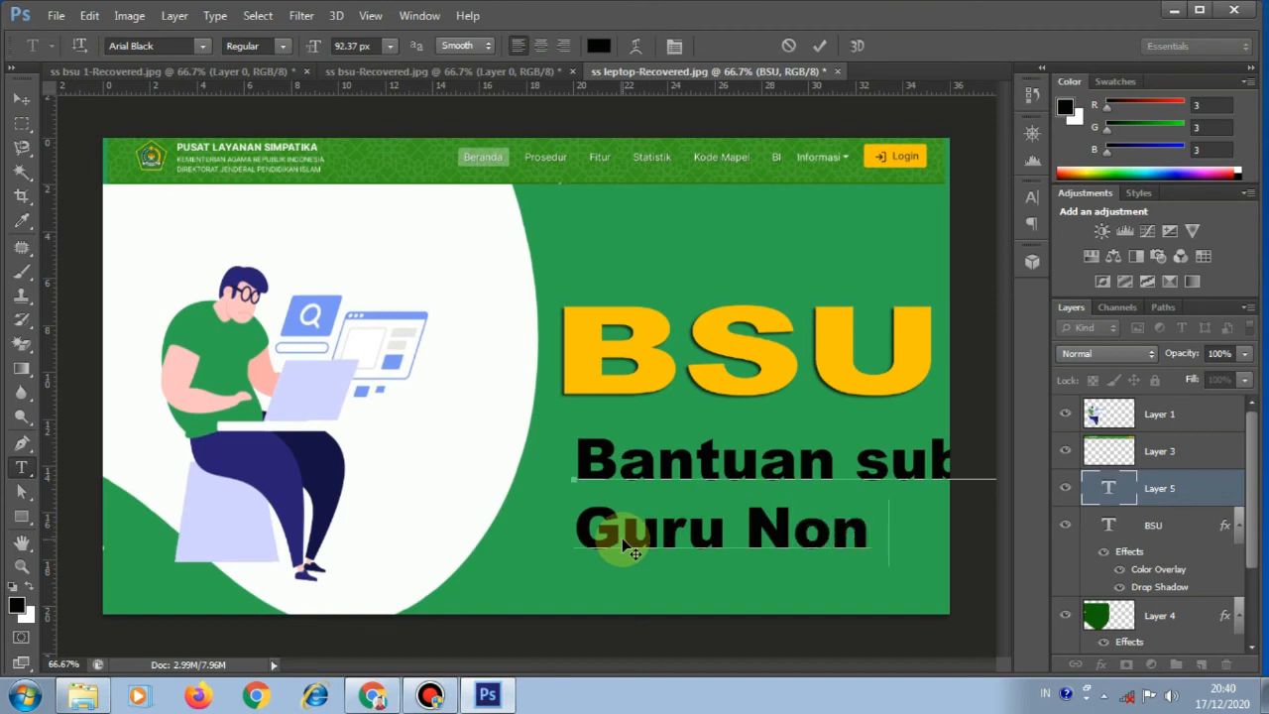
{"action": "type", "text": " PN"}
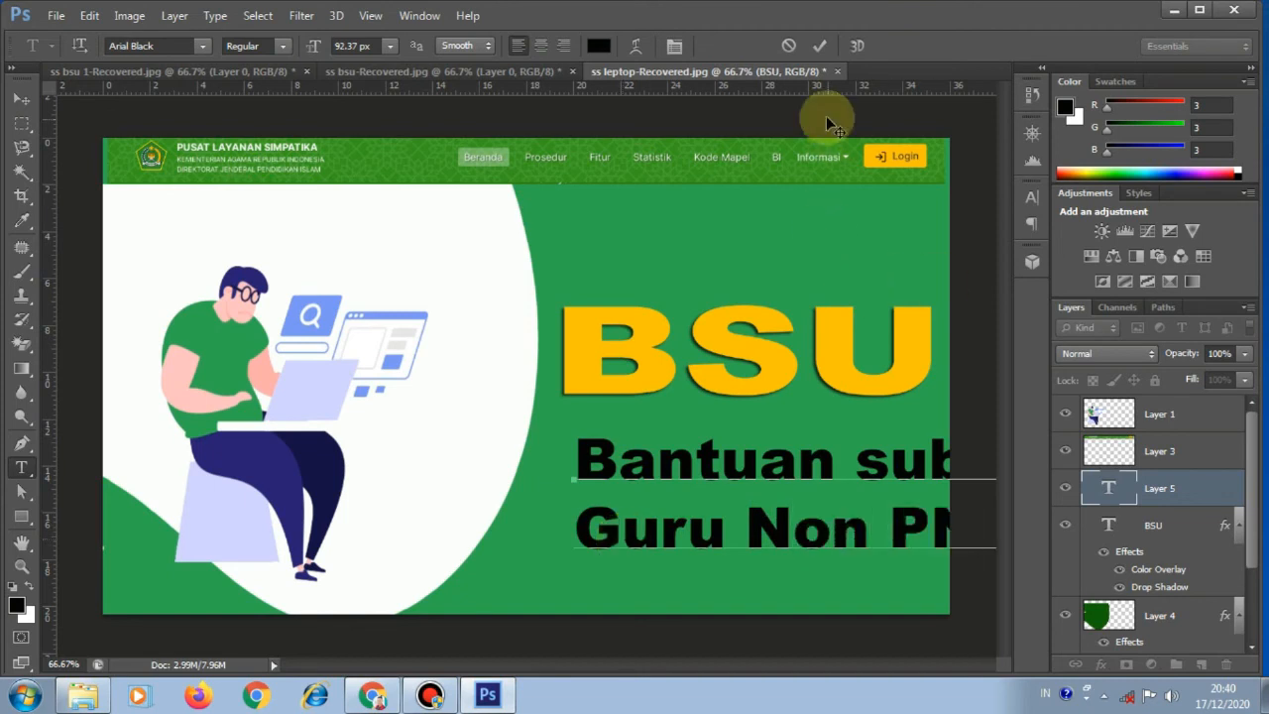
{"action": "left_click", "coordinate": [819, 47]}
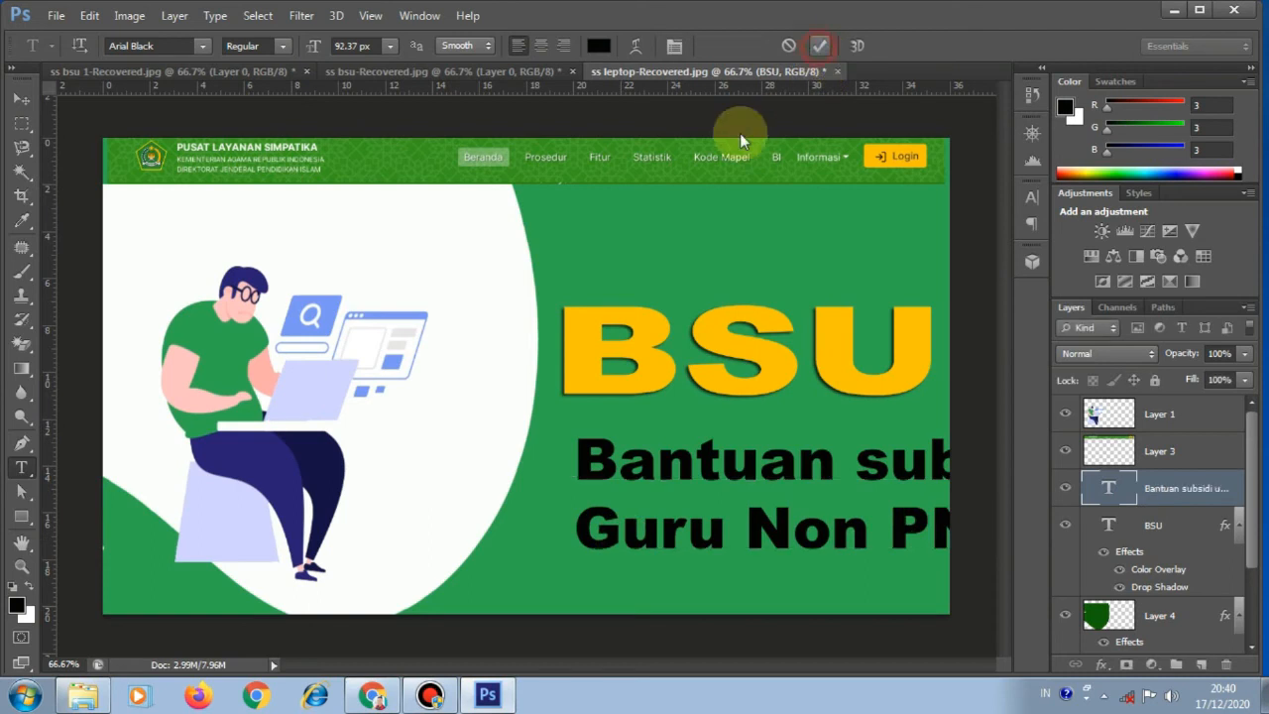
Step: Scale the two-line subtitle to 59.73% width and 81.95% height and place it directly beneath BSU
{"action": "left_click", "coordinate": [19, 102]}
{"action": "left_click_drag", "start_coordinate": [581, 490], "coordinate": [507, 495]}
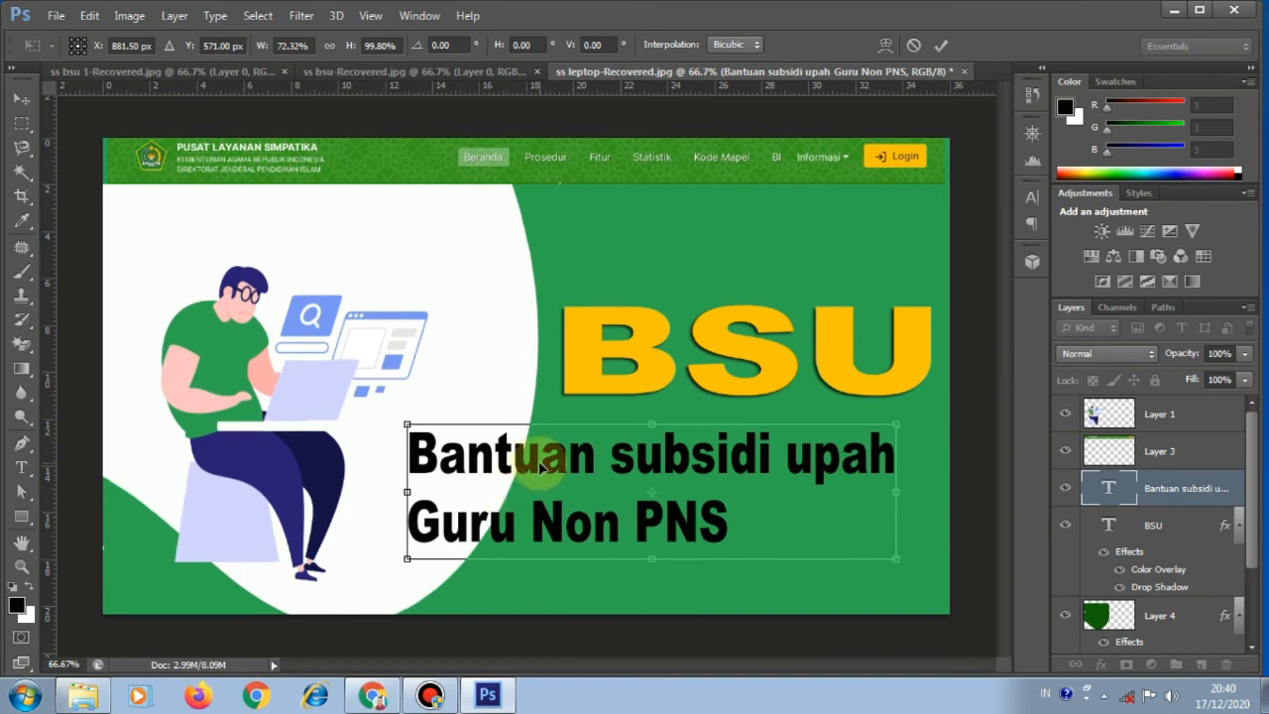
{"action": "left_click_drag", "start_coordinate": [547, 462], "coordinate": [580, 466]}
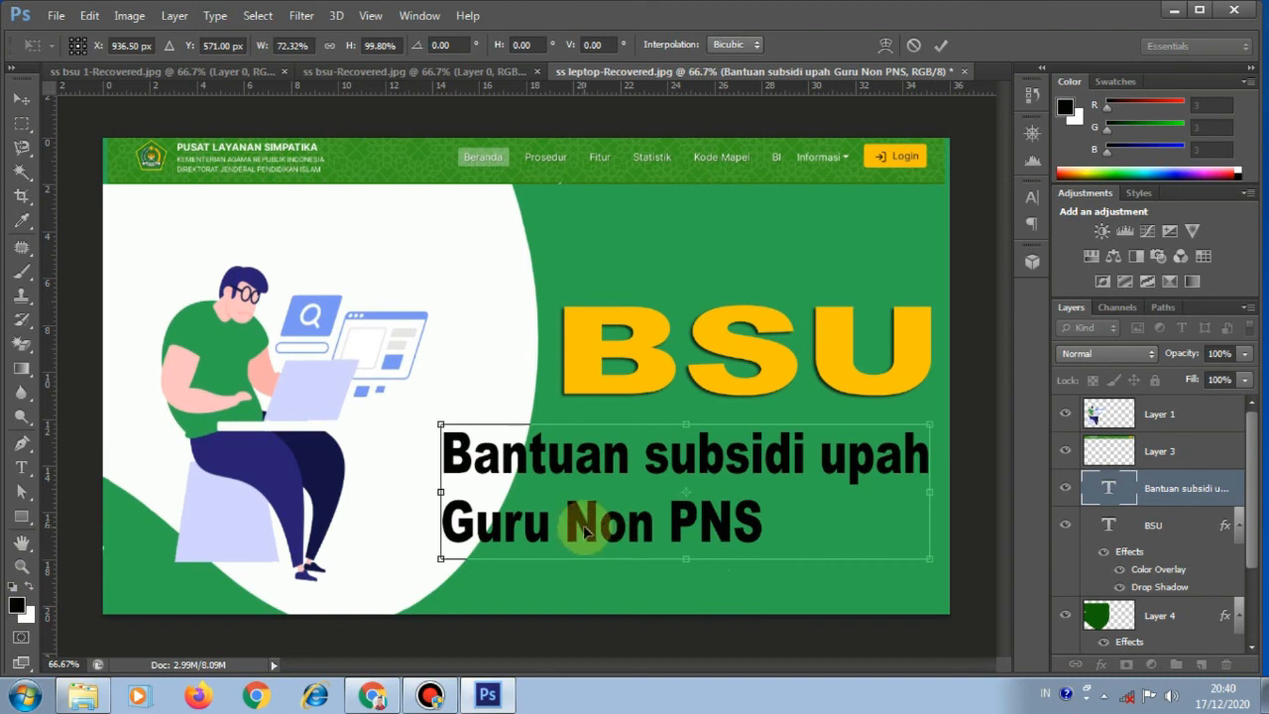
{"action": "left_click_drag", "start_coordinate": [440, 491], "coordinate": [527, 496]}
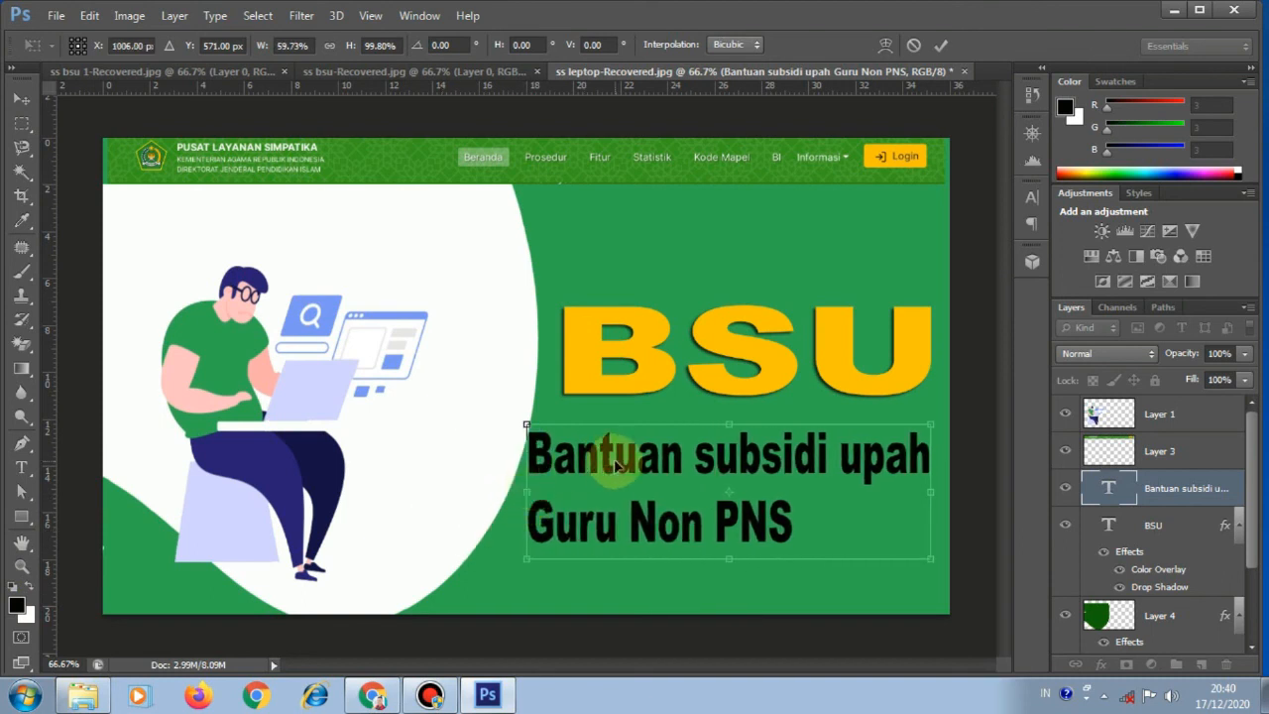
{"action": "left_click_drag", "start_coordinate": [731, 559], "coordinate": [731, 536]}
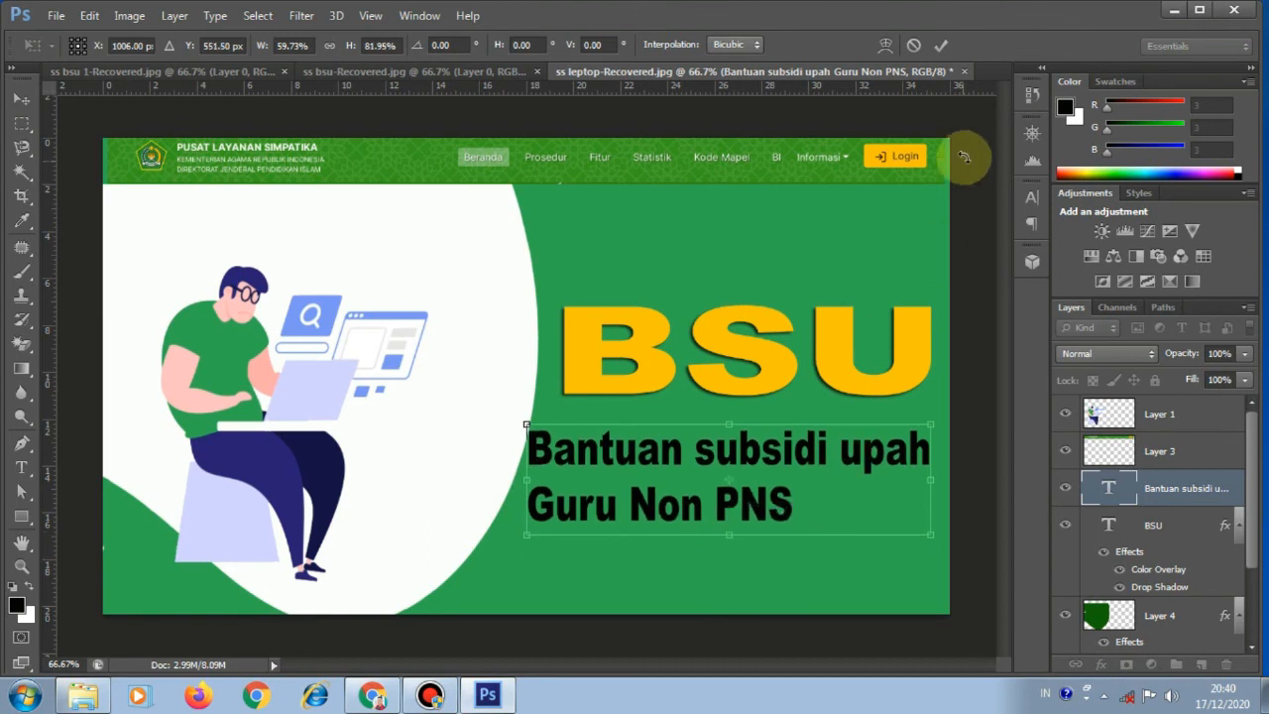
{"action": "left_click", "coordinate": [940, 45]}
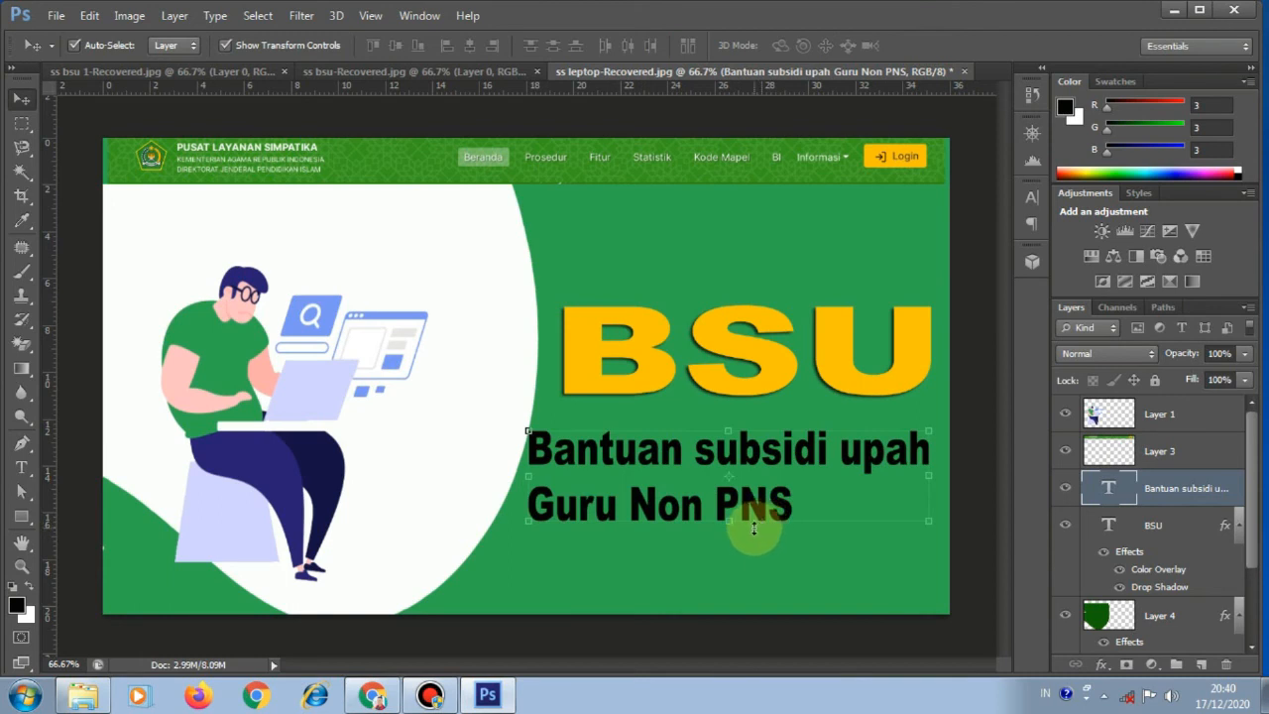
Step: Apply a Normal-mode Color Overlay in the blob's white, #fdfffc, plus a Drop Shadow to the two-line subtitle
{"action": "left_click", "coordinate": [1100, 665]}
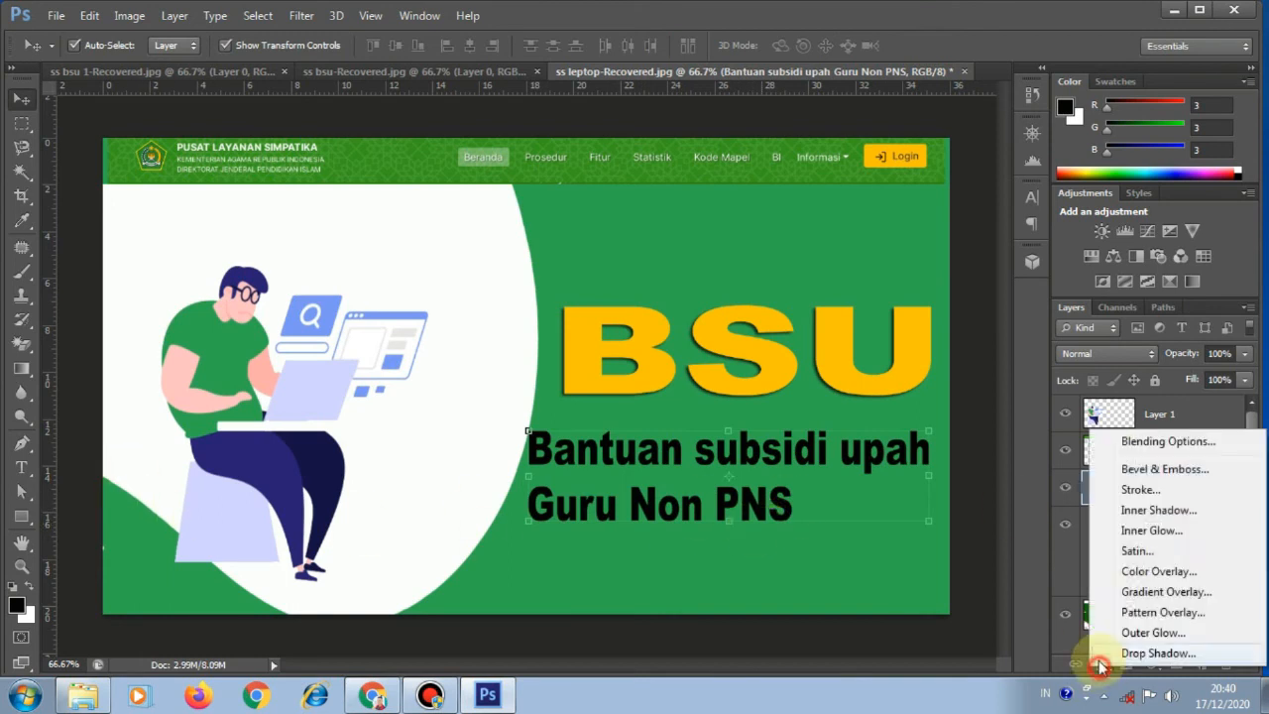
{"action": "left_click", "coordinate": [1132, 572]}
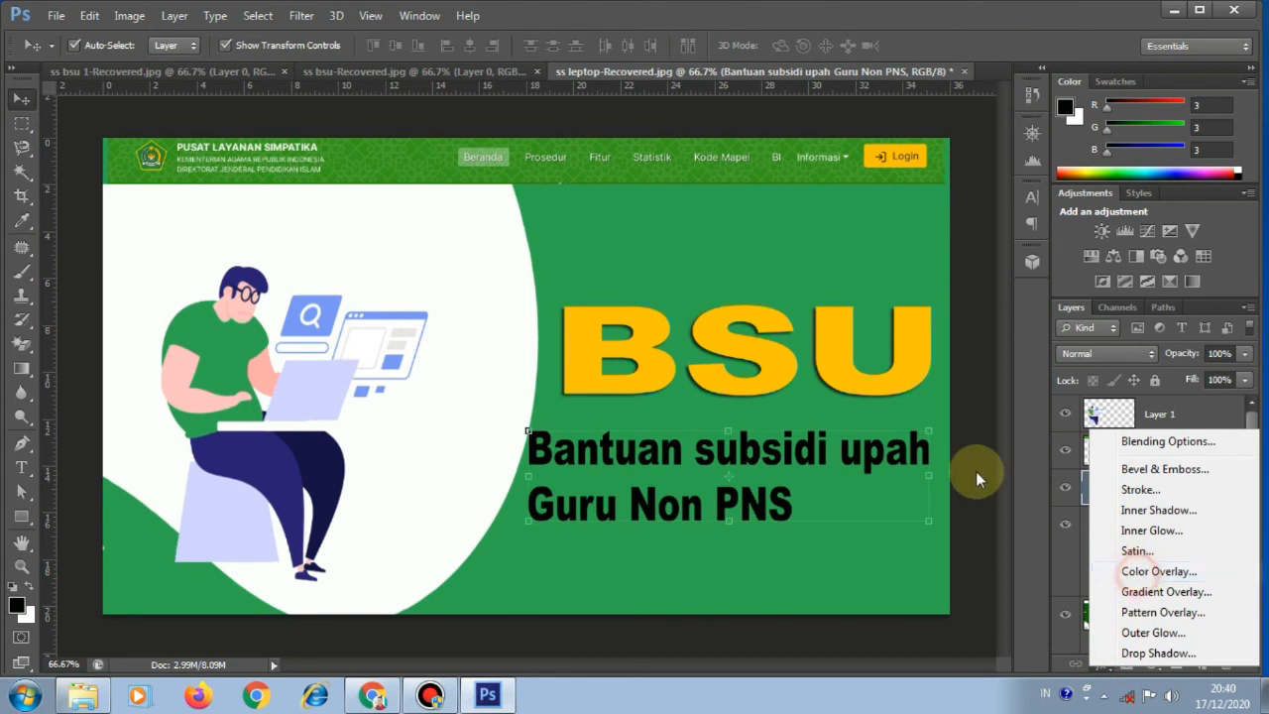
{"action": "left_click", "coordinate": [999, 244]}
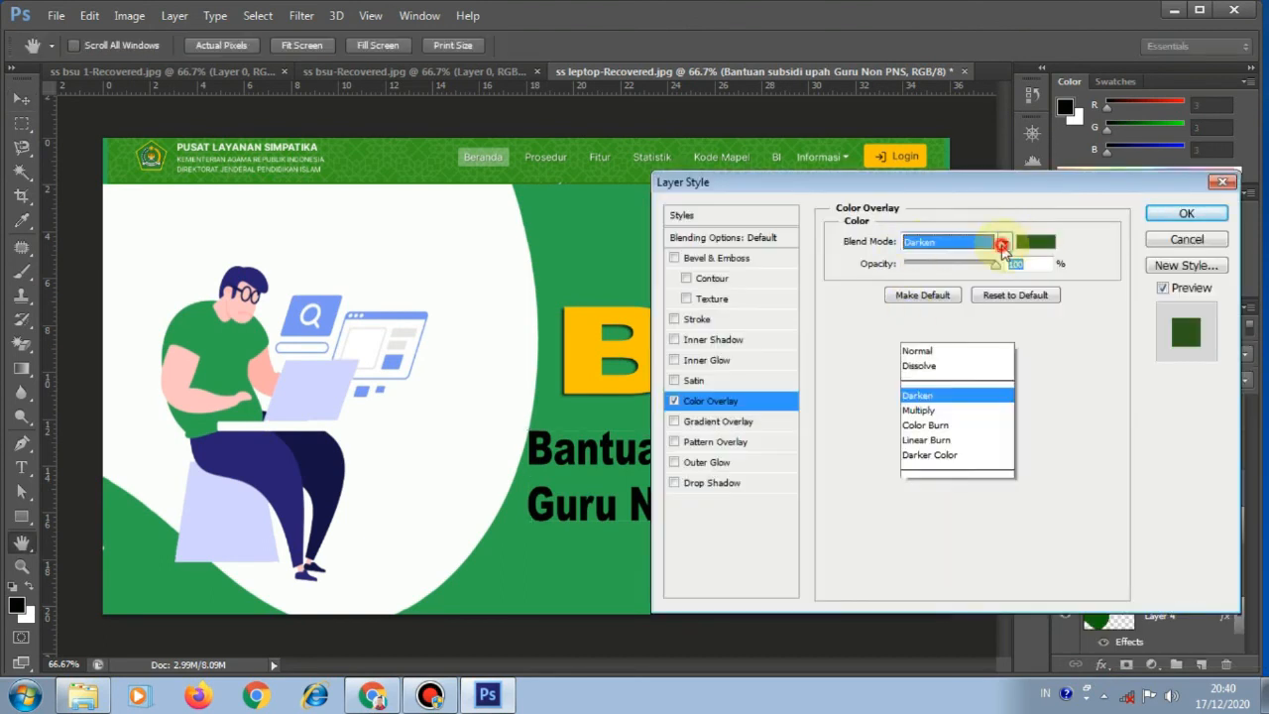
{"action": "left_click", "coordinate": [942, 12]}
{"action": "left_click", "coordinate": [1037, 246]}
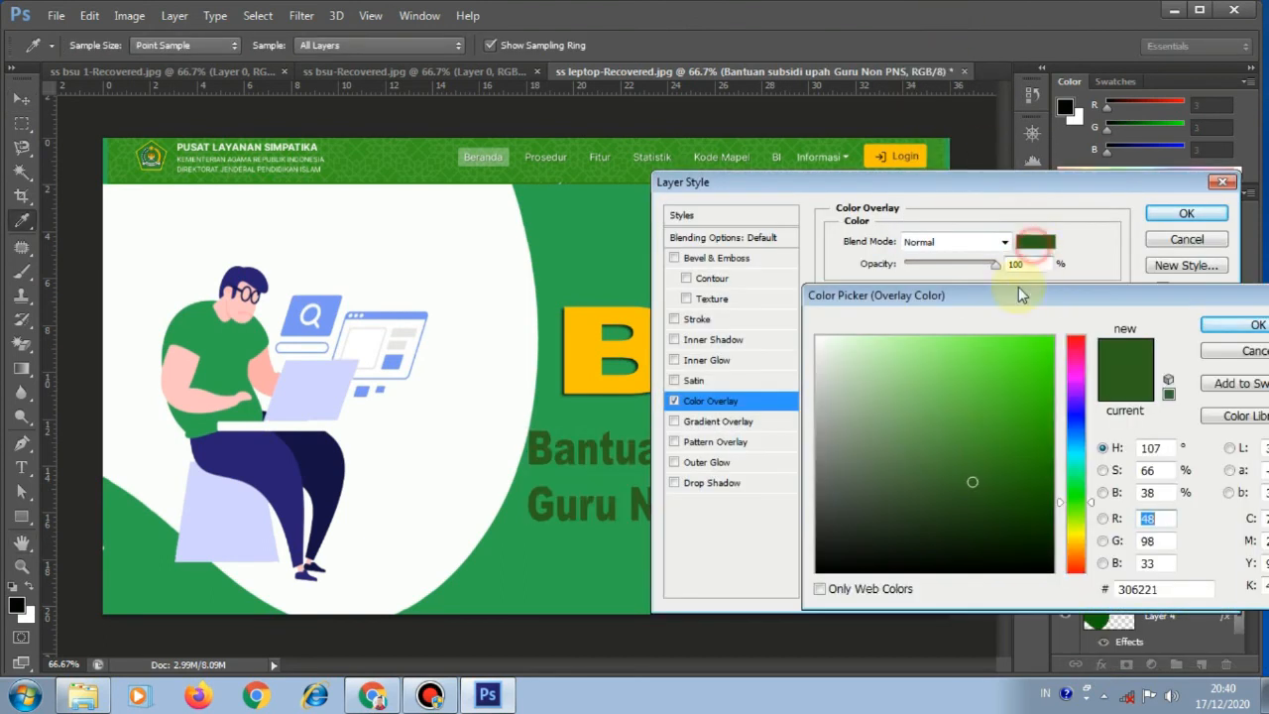
{"action": "left_click", "coordinate": [434, 264]}
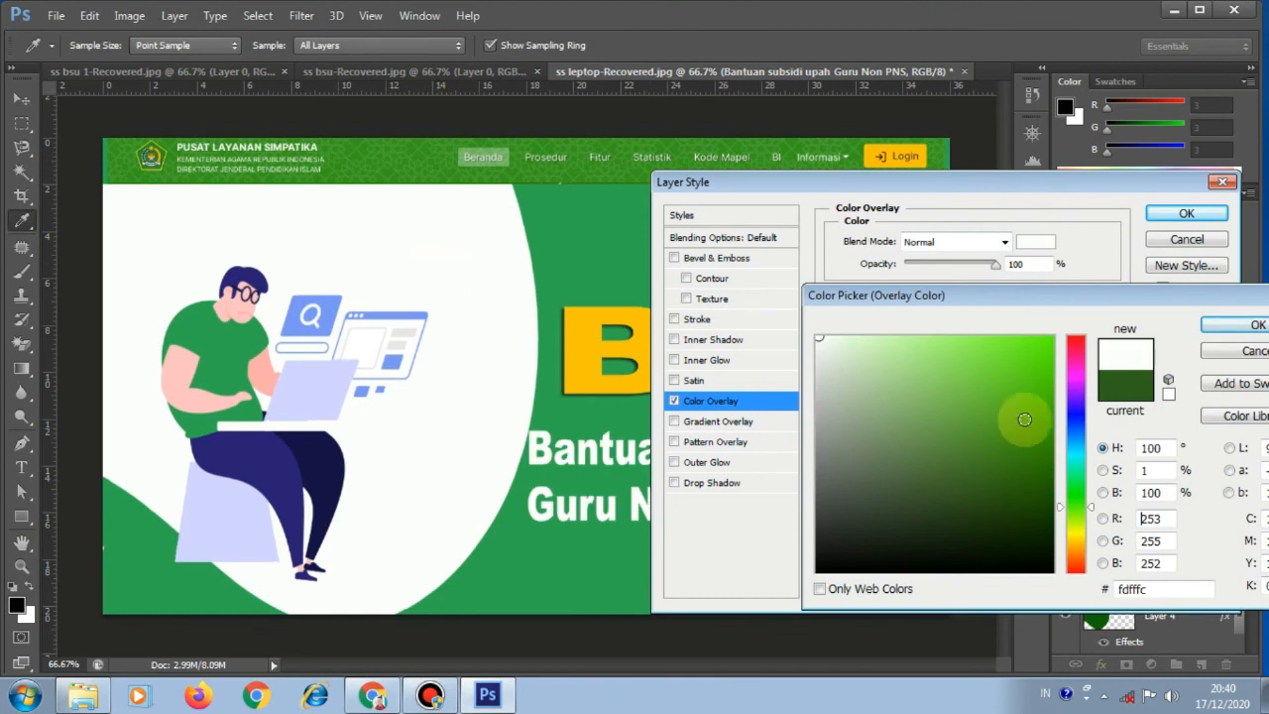
{"action": "left_click", "coordinate": [1220, 327]}
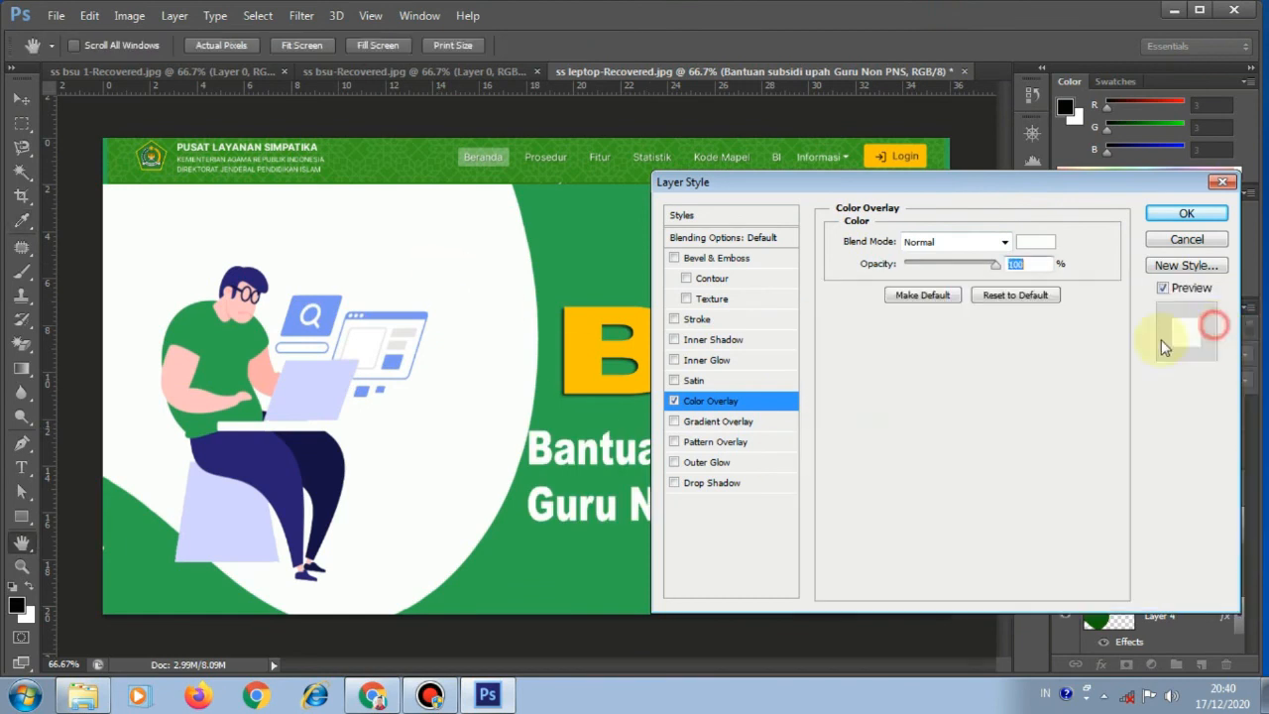
{"action": "left_click", "coordinate": [675, 483]}
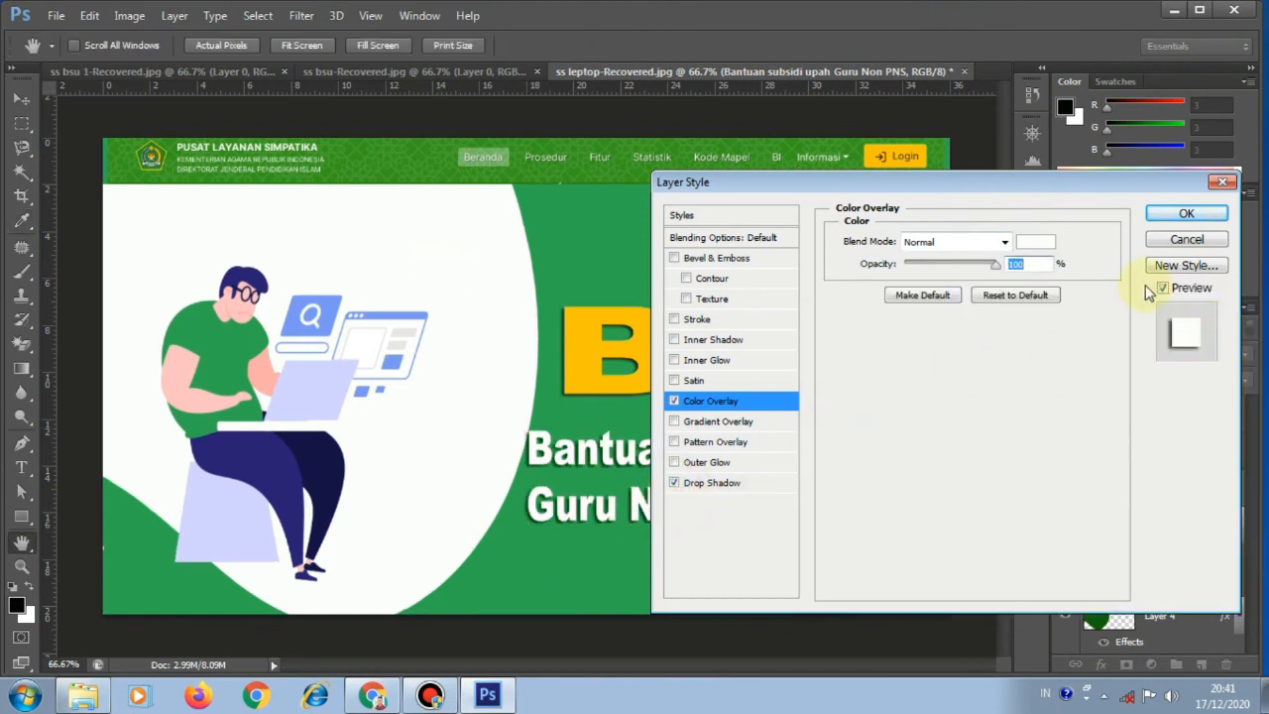
{"action": "left_click", "coordinate": [1190, 214]}
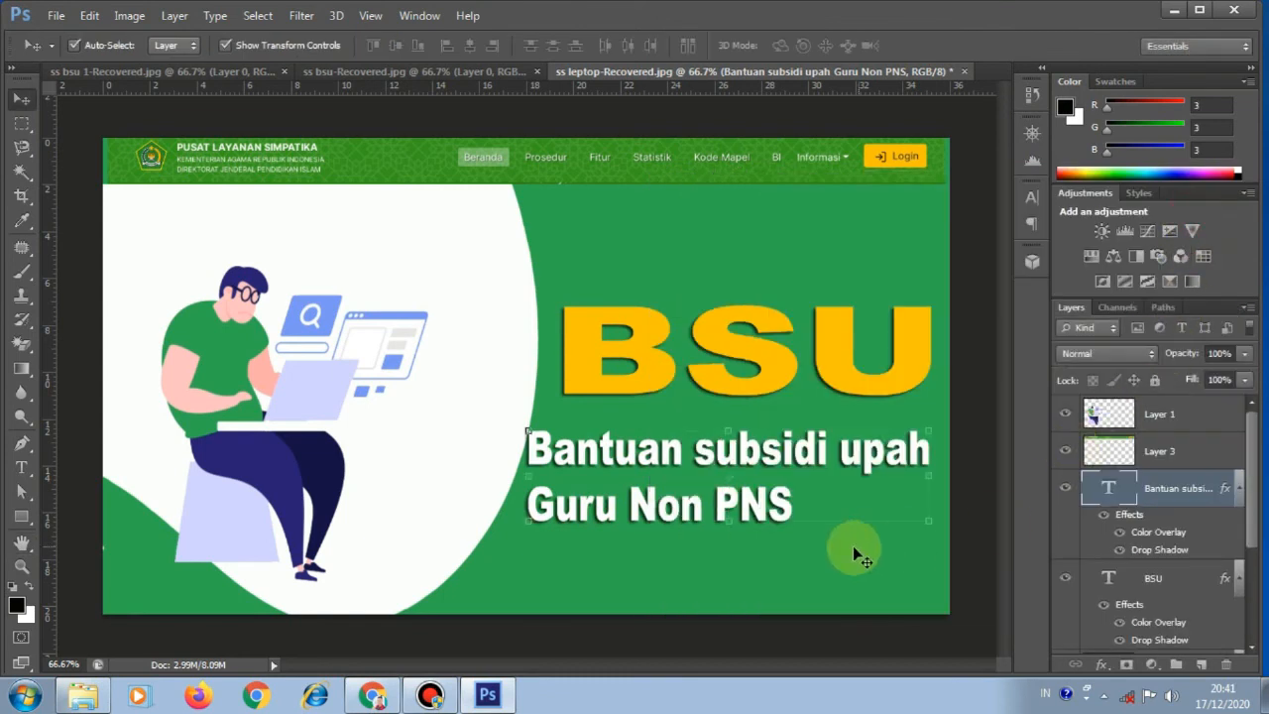
Step: Narrow the subtitle to 90.62% width so its starting edge lines up with the B of BSU
{"action": "key", "text": "ctrl+t"}
{"action": "left_click_drag", "start_coordinate": [528, 432], "coordinate": [566, 425]}
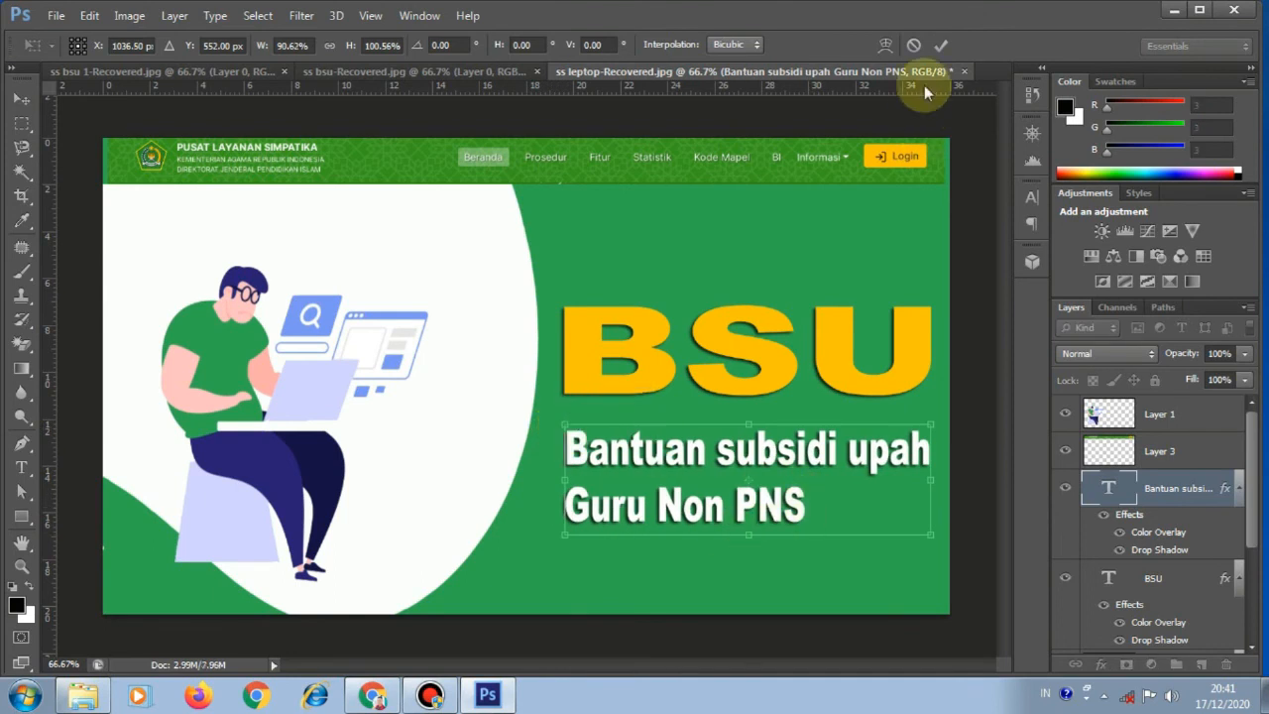
{"action": "left_click", "coordinate": [940, 46]}
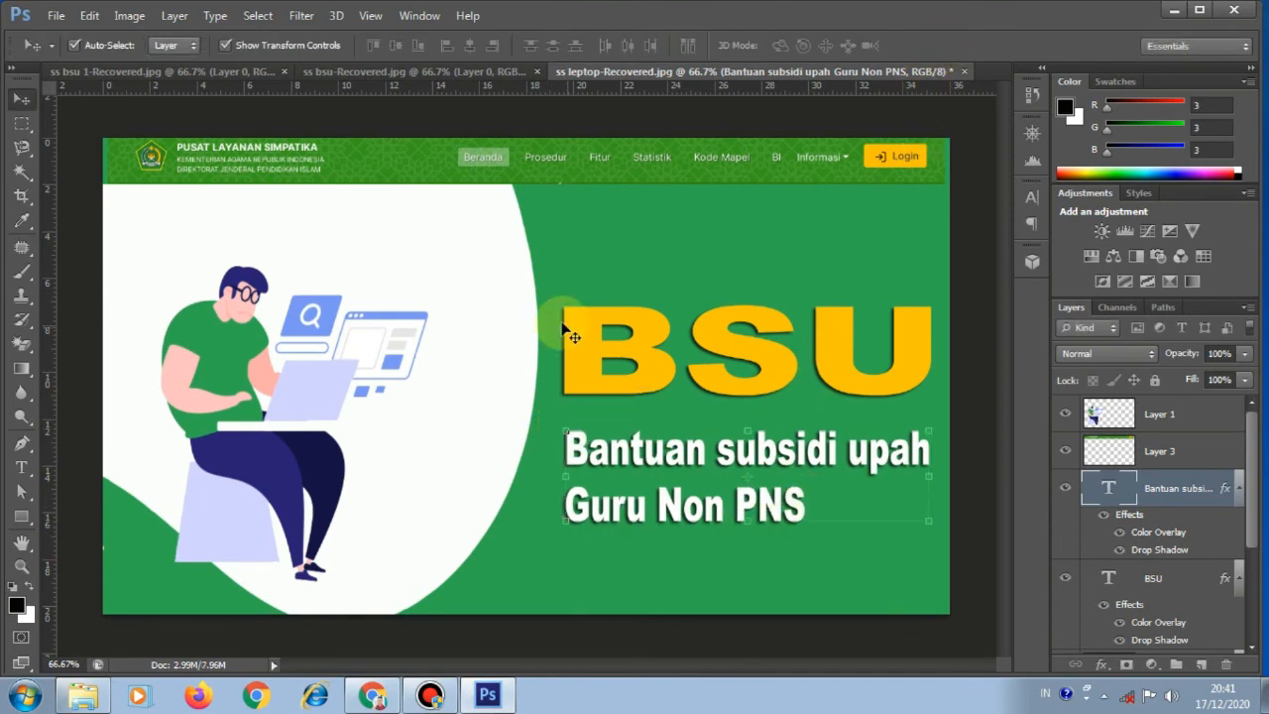
Step: Bring the [SIMPATIKA] wording from ss bsu-Recovered.jpg into ss leptop-Recovered.jpg and enlarge it across the white area above the seated man
{"action": "left_click", "coordinate": [415, 77]}
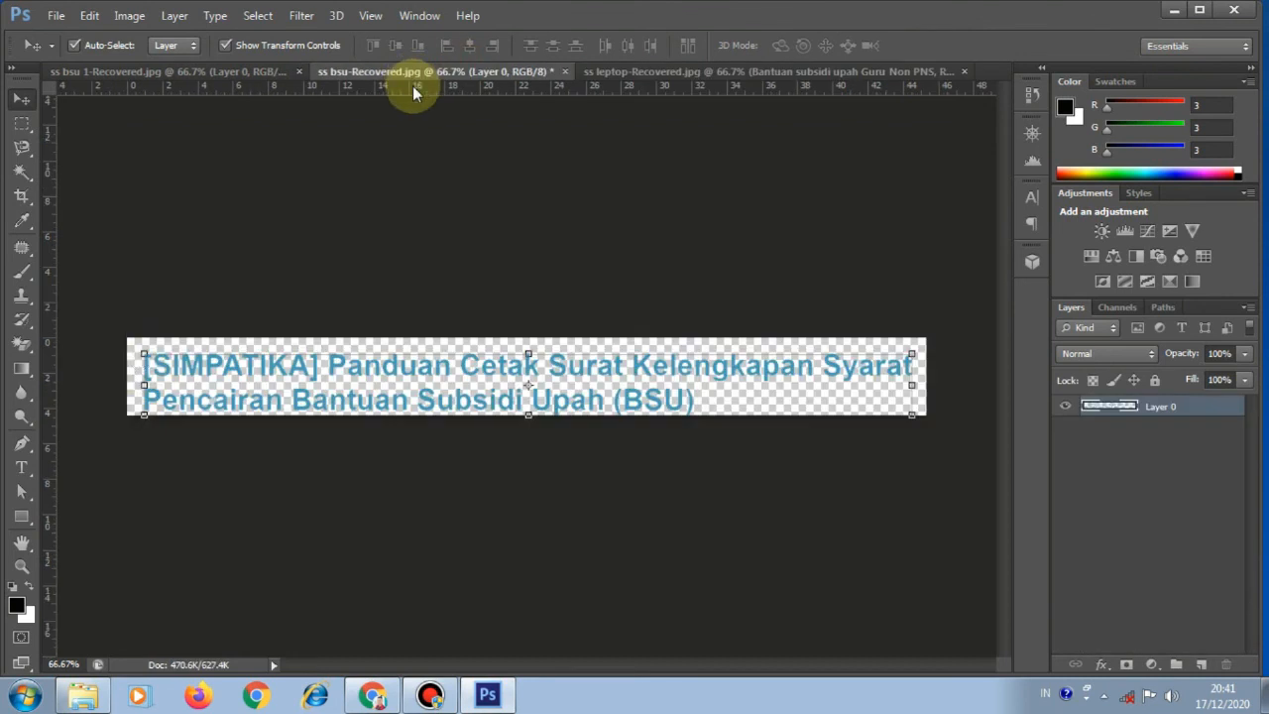
{"action": "left_click", "coordinate": [22, 123]}
{"action": "left_click_drag", "start_coordinate": [137, 345], "coordinate": [327, 384]}
{"action": "left_click", "coordinate": [22, 99]}
{"action": "left_click_drag", "start_coordinate": [176, 352], "coordinate": [96, 311]}
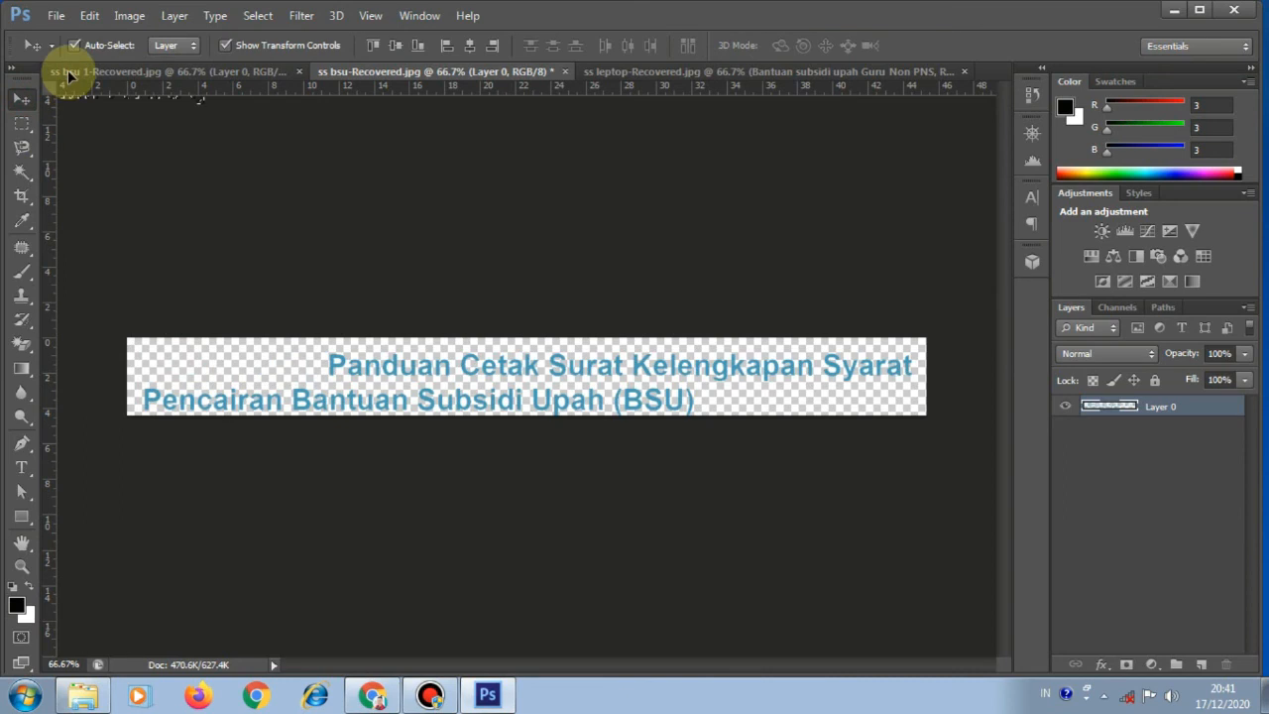
{"action": "left_click", "coordinate": [68, 74]}
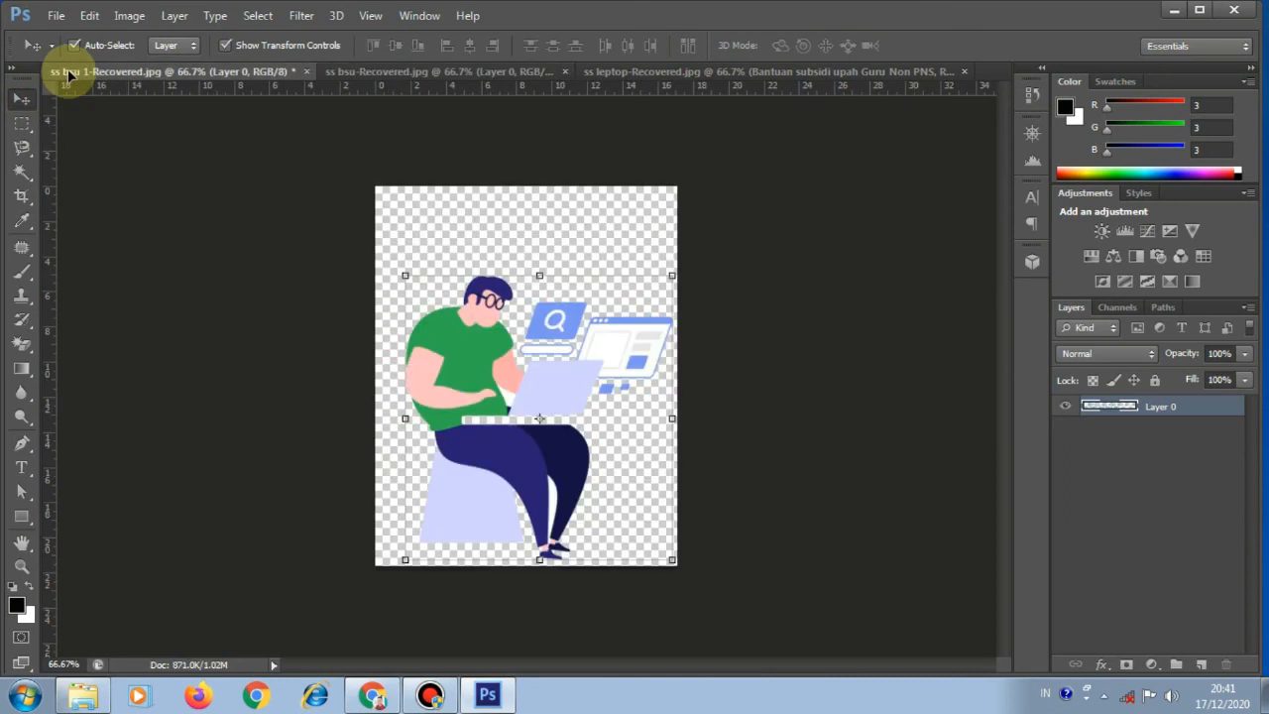
{"action": "left_click", "coordinate": [406, 71]}
{"action": "left_click", "coordinate": [616, 72]}
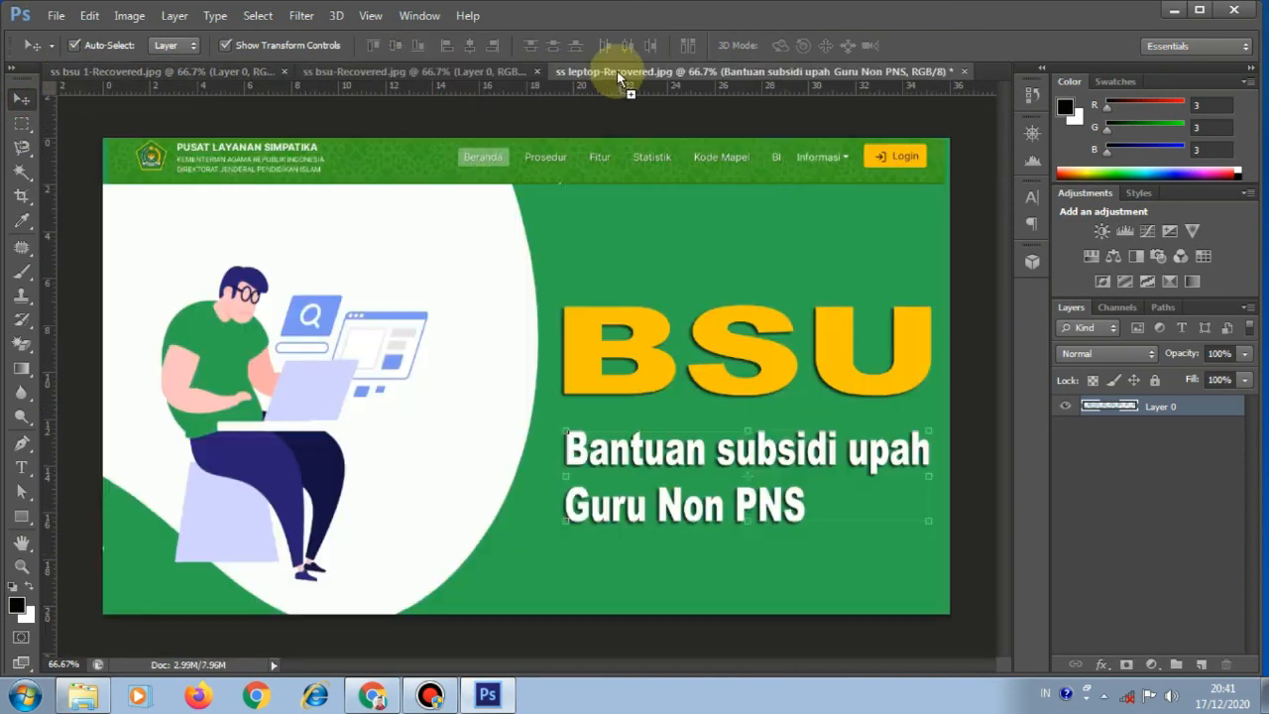
{"action": "left_click_drag", "start_coordinate": [281, 235], "coordinate": [145, 220]}
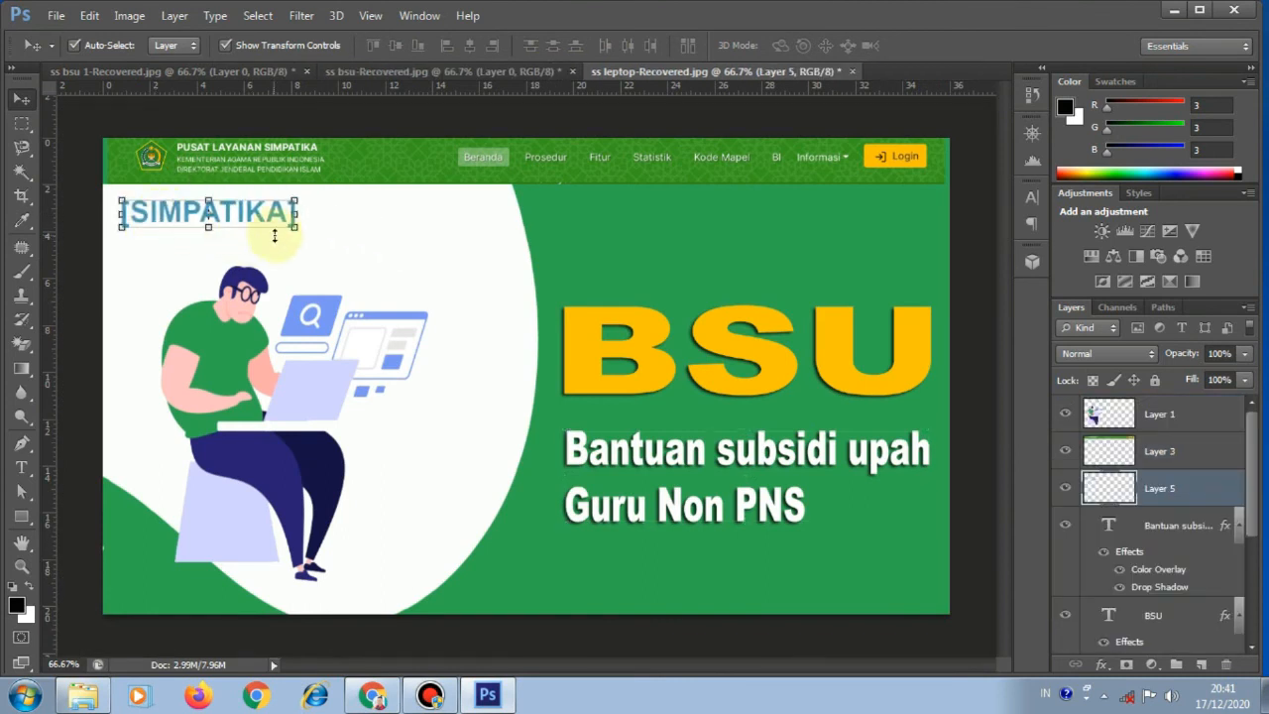
{"action": "left_click_drag", "start_coordinate": [292, 229], "coordinate": [466, 256]}
{"action": "left_click", "coordinate": [939, 45]}
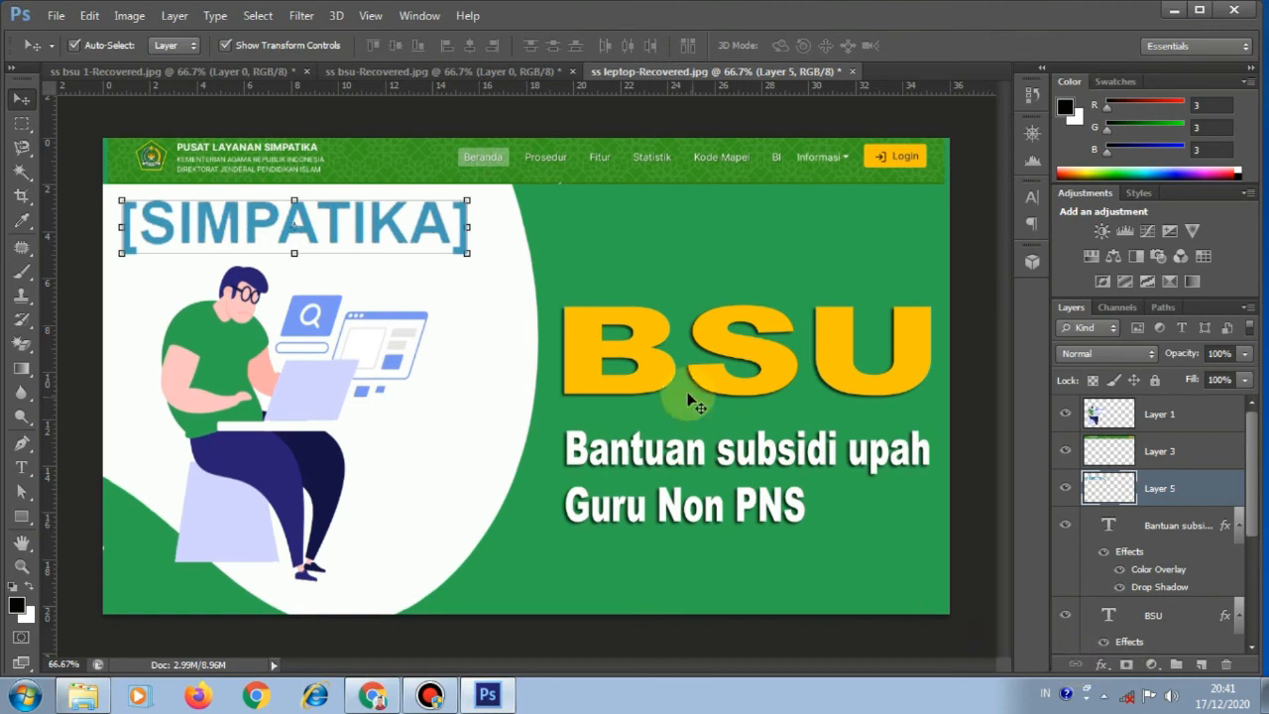
Step: Add black Arial Black text at 92.37 px in the green area above BSU, reading "Panduan" as in the source title
{"action": "left_click", "coordinate": [253, 74]}
{"action": "left_click", "coordinate": [444, 71]}
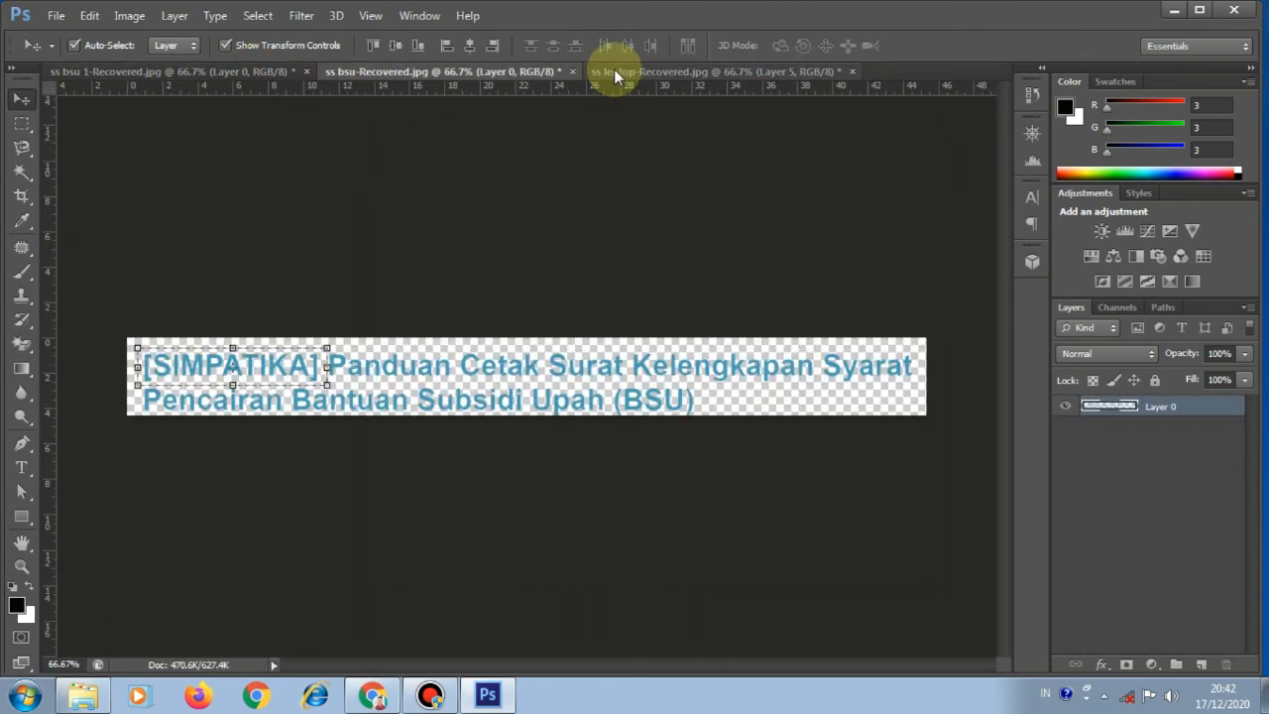
{"action": "left_click", "coordinate": [614, 68]}
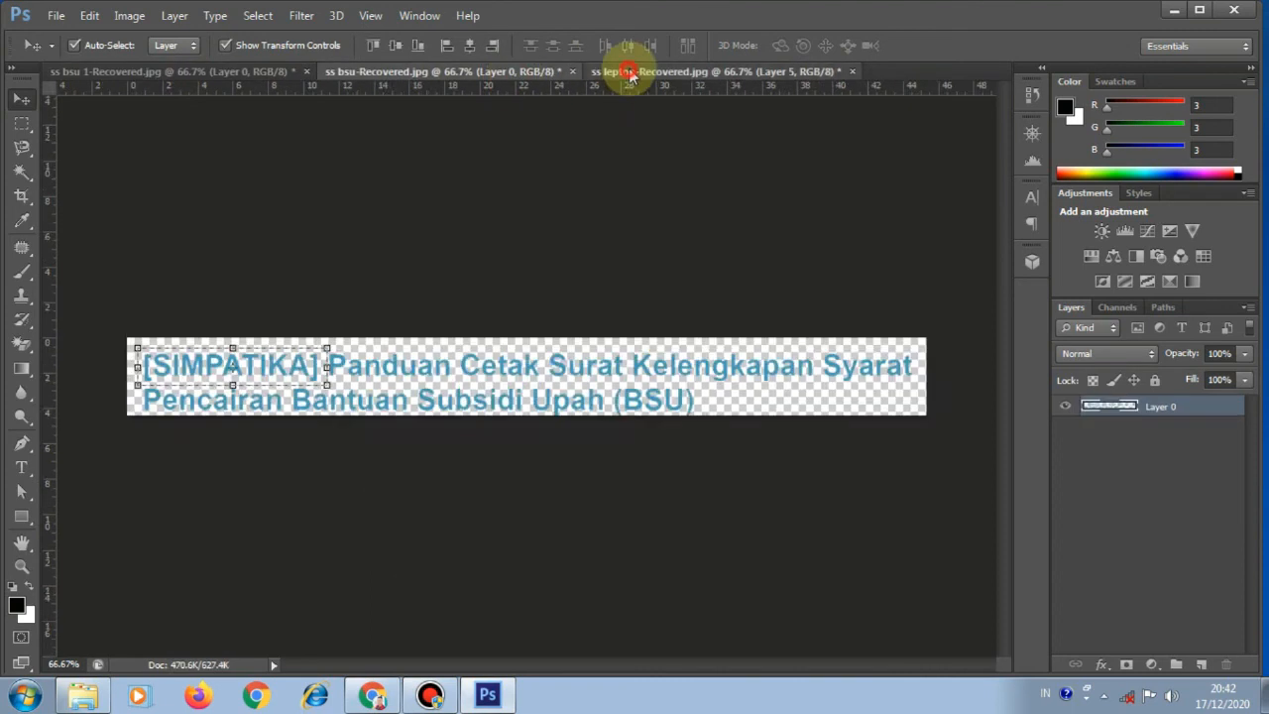
{"action": "left_click", "coordinate": [24, 472]}
{"action": "left_click", "coordinate": [655, 230]}
{"action": "type", "text": "p"}
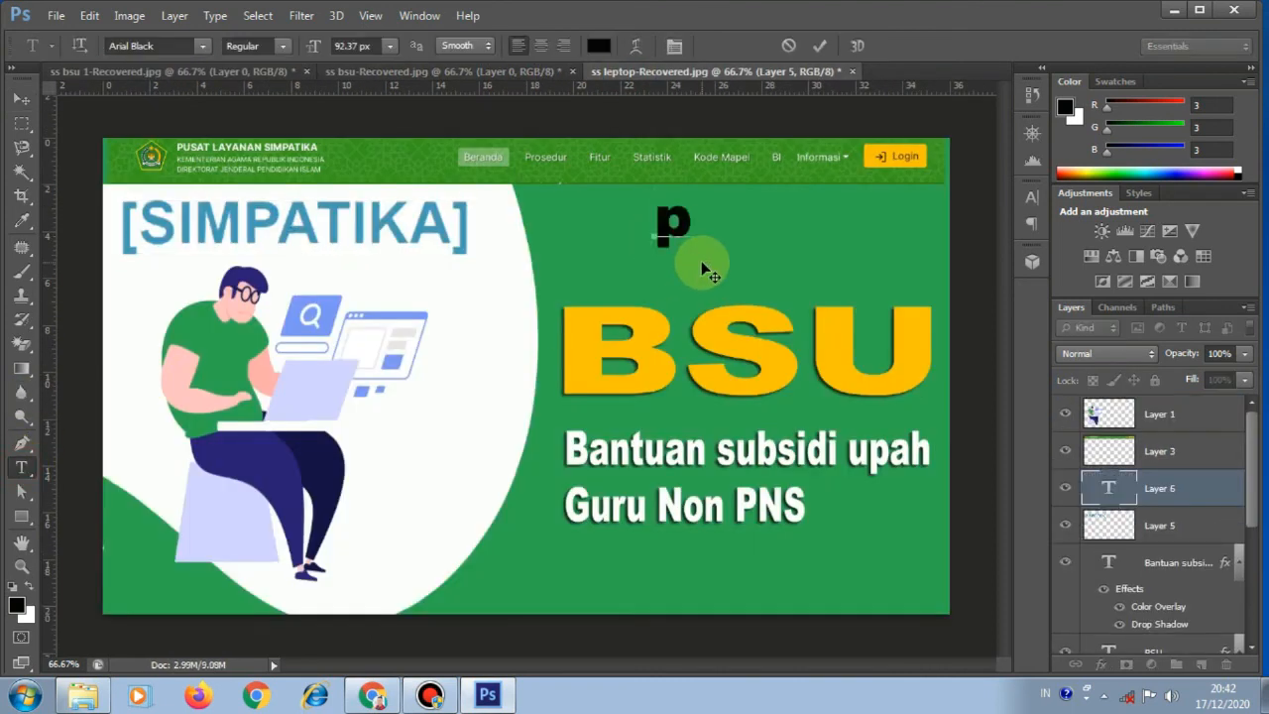
{"action": "key", "text": "BackSpace"}
{"action": "type", "text": "Pa"}
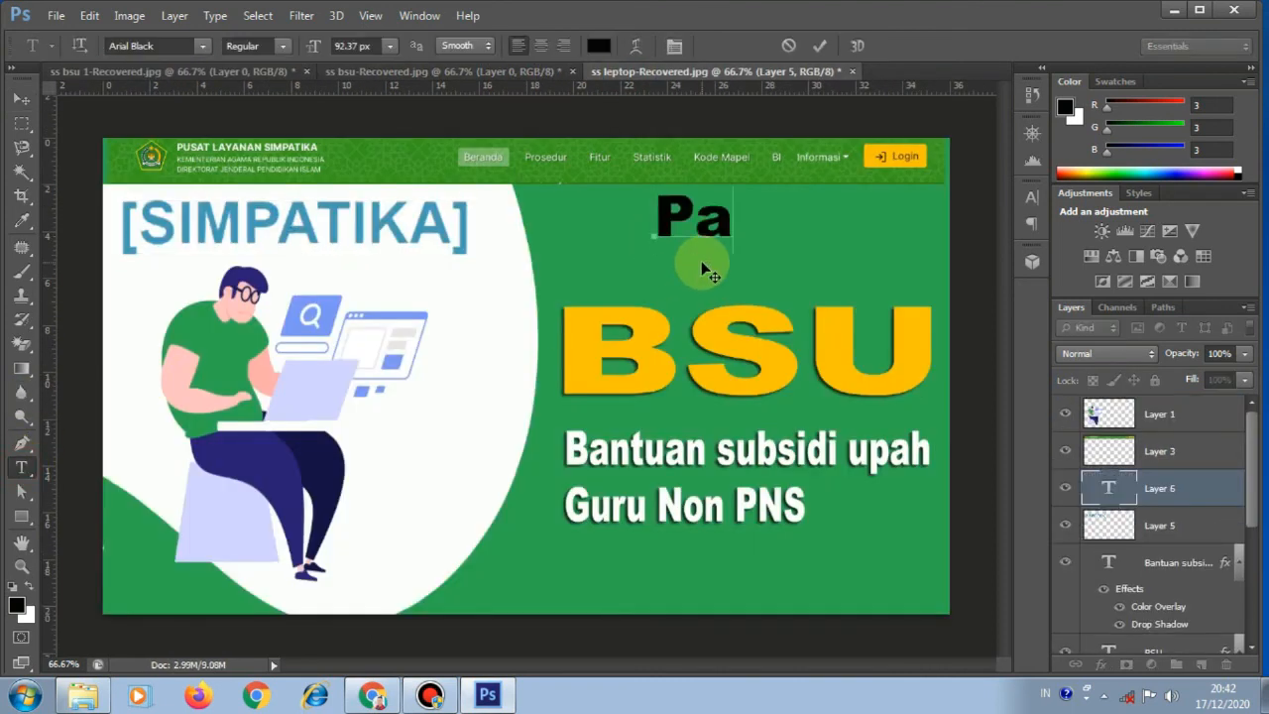
{"action": "type", "text": "nduann"}
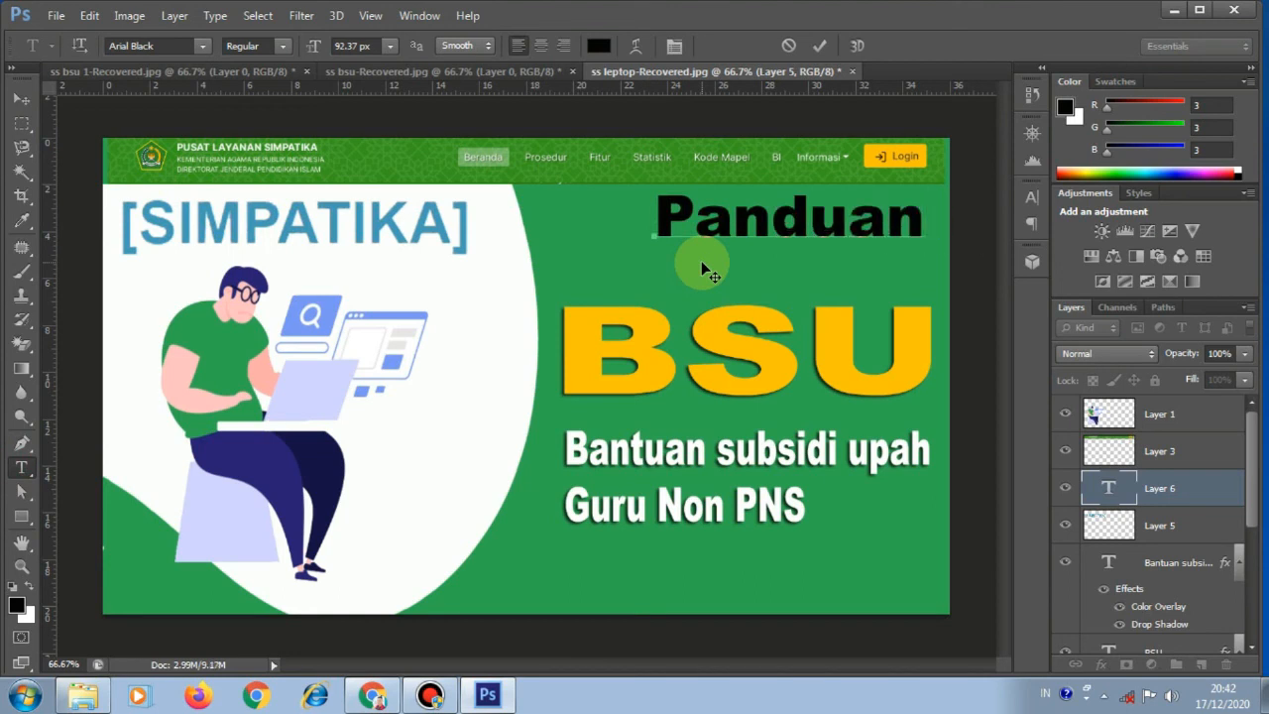
{"action": "left_click", "coordinate": [479, 71]}
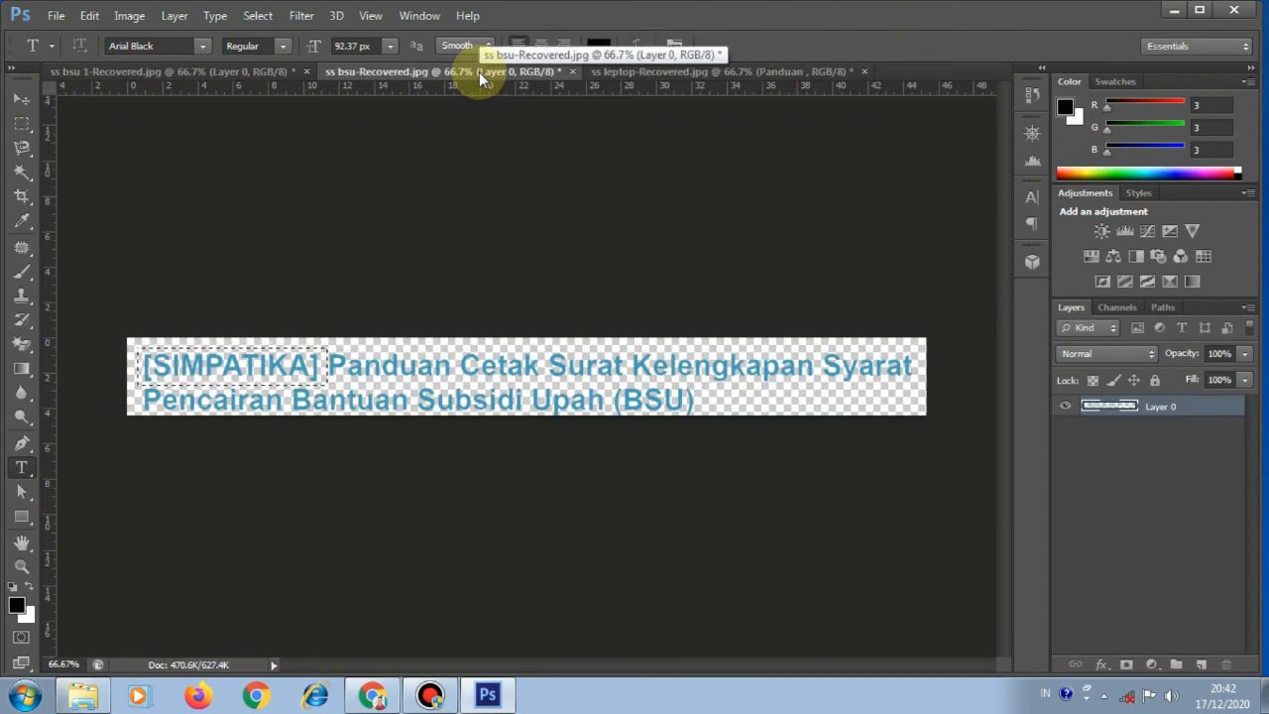
{"action": "left_click", "coordinate": [636, 70]}
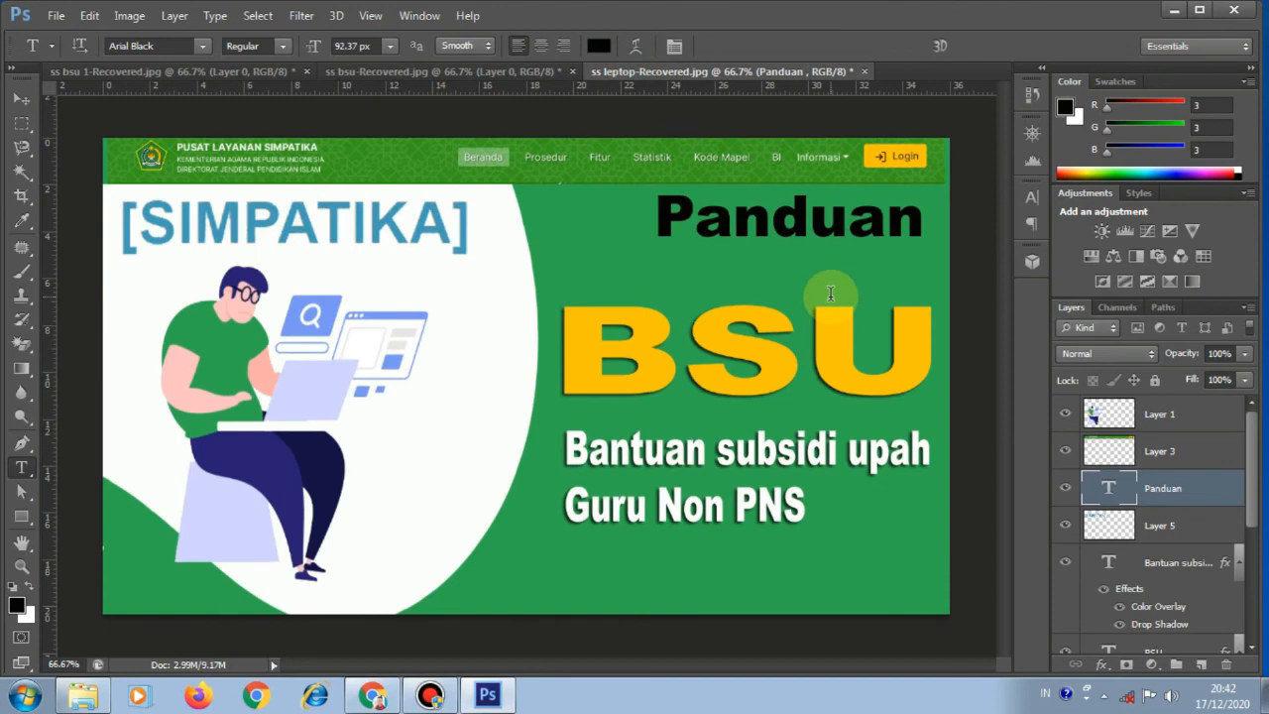
Step: Shrink the "Panduan" text to 53.24 px and place it right beside the [SIMPATIKA] heading
{"action": "key", "text": "s"}
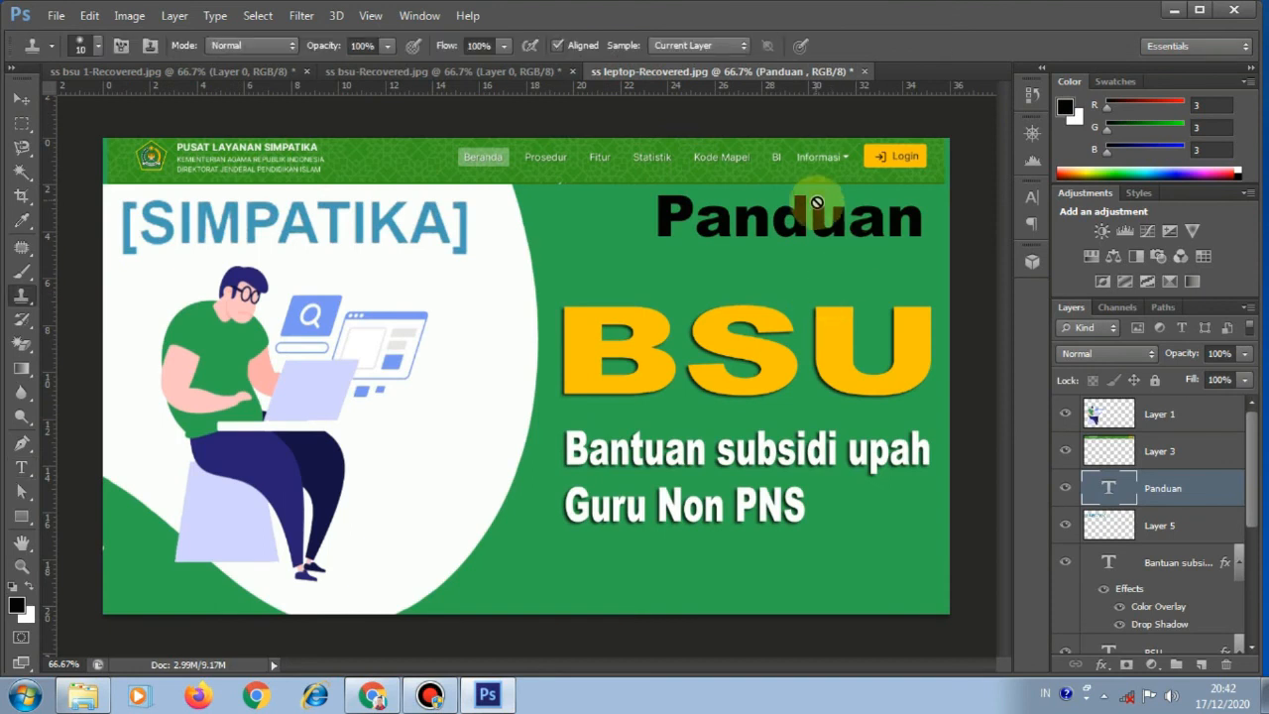
{"action": "left_click", "coordinate": [21, 467]}
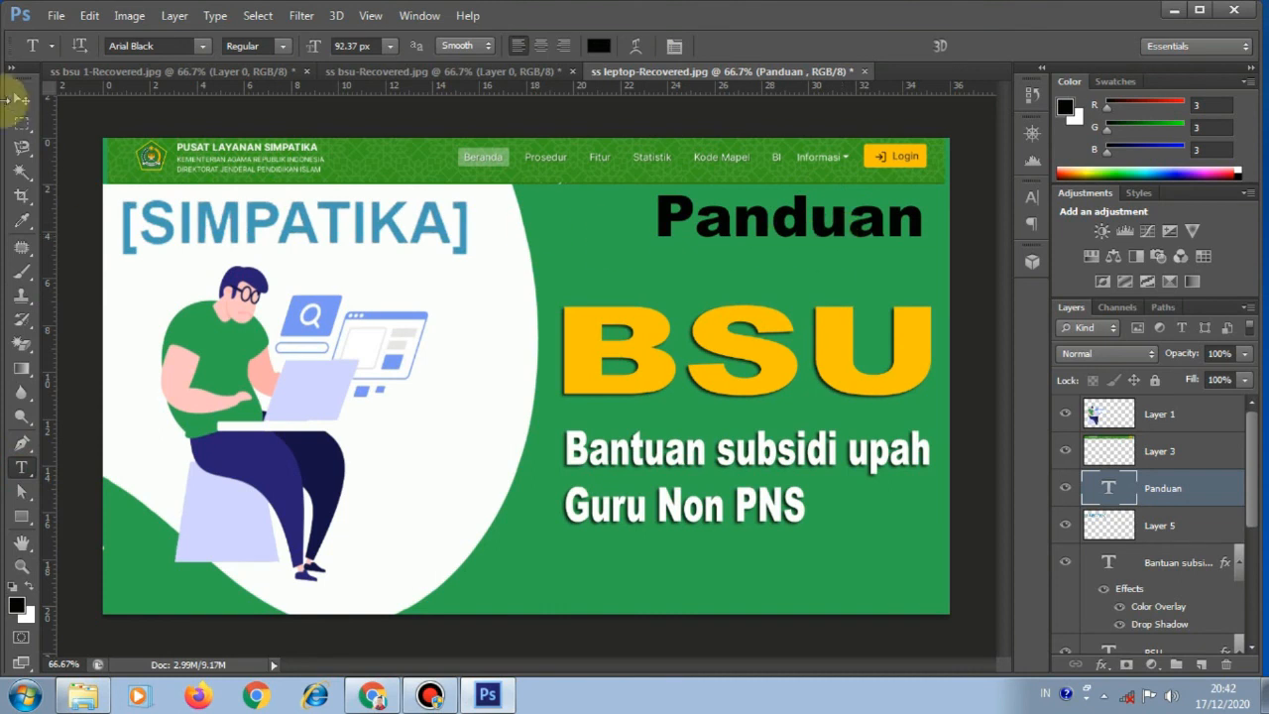
{"action": "left_click", "coordinate": [21, 100]}
{"action": "left_click_drag", "start_coordinate": [658, 207], "coordinate": [596, 203]}
{"action": "left_click_drag", "start_coordinate": [670, 263], "coordinate": [578, 223]}
{"action": "left_click", "coordinate": [939, 45]}
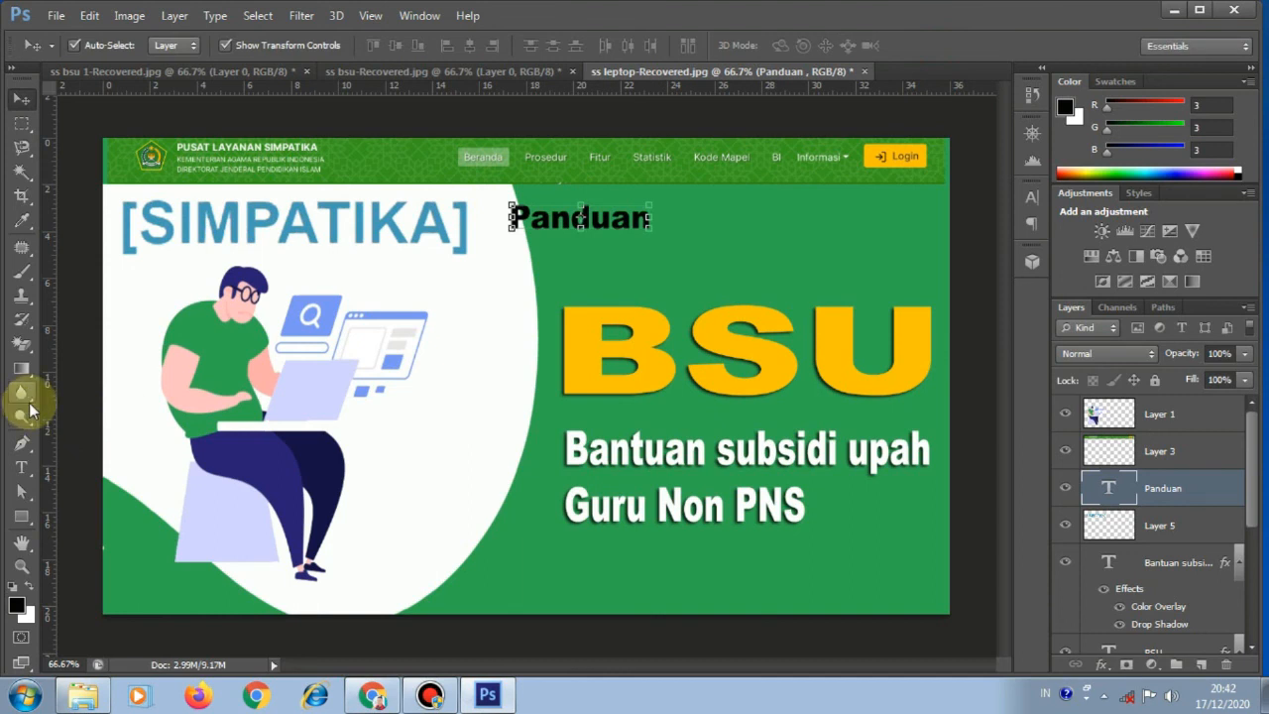
Step: Extend the "Panduan" text so it reads "Panduan Cetak Kelengkapan Syarat"
{"action": "left_click", "coordinate": [21, 467]}
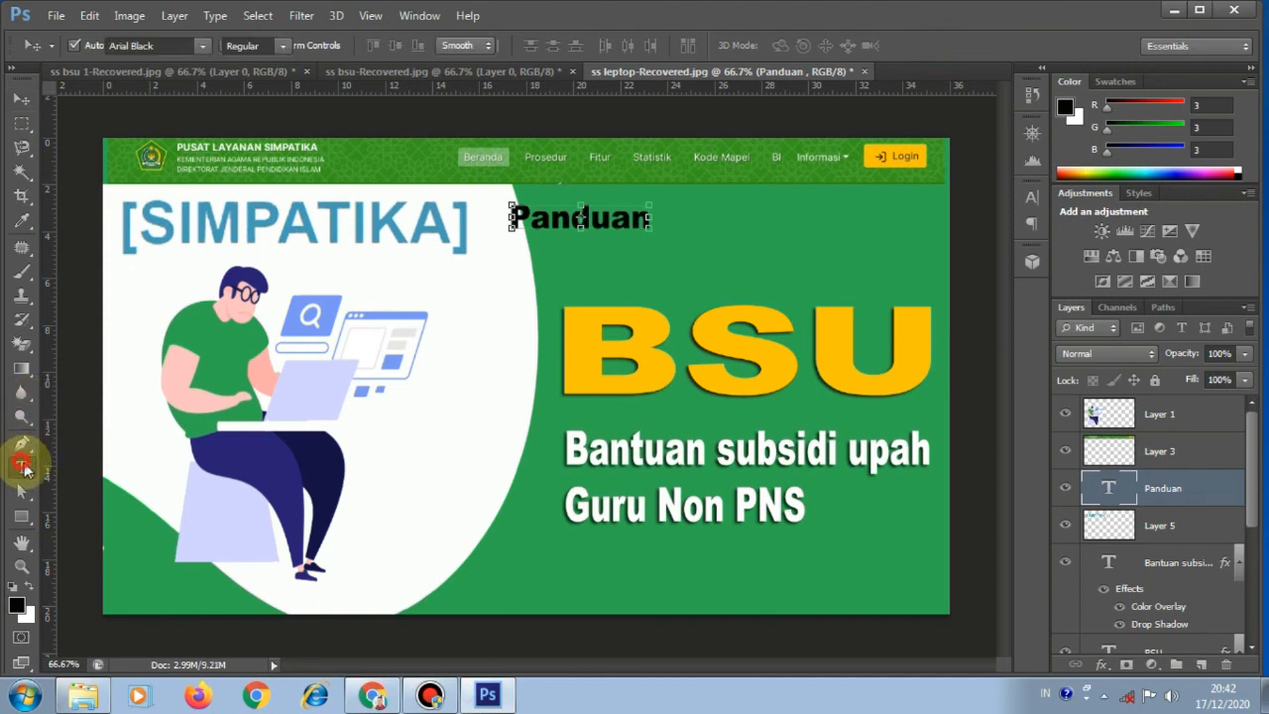
{"action": "left_click", "coordinate": [628, 215]}
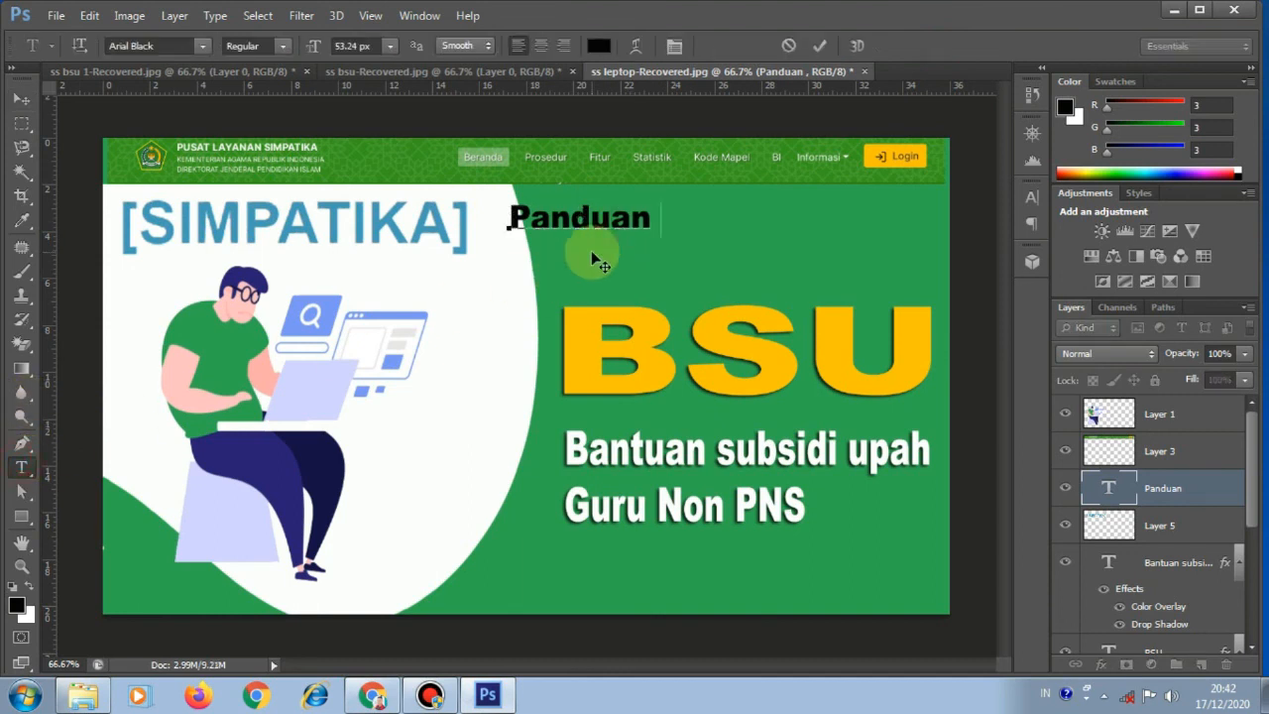
{"action": "type", "text": "Cetak"}
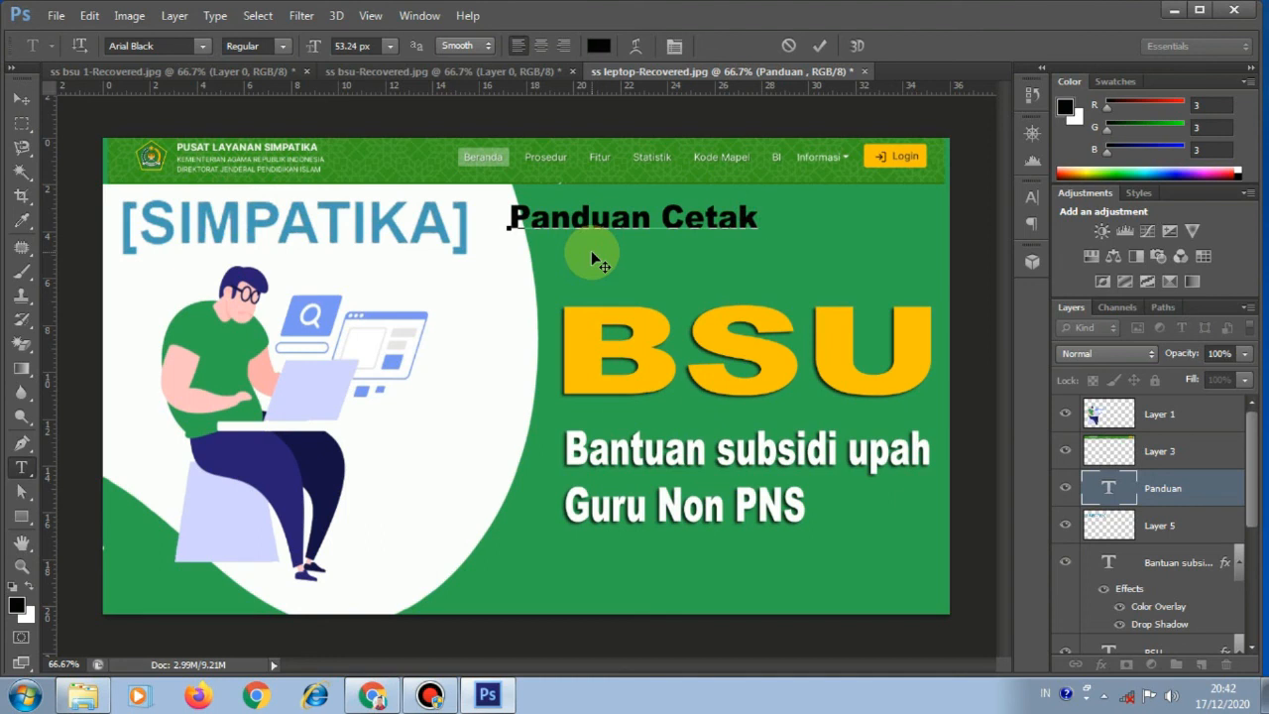
{"action": "type", "text": " Kel"}
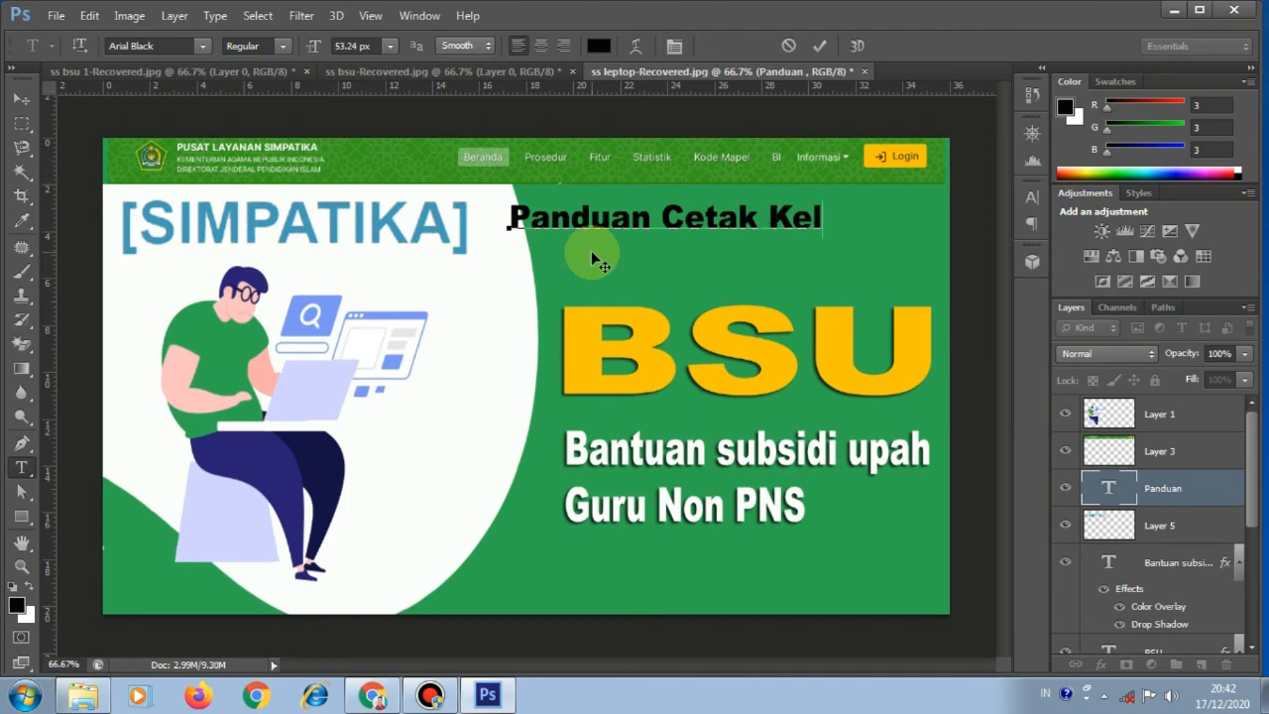
{"action": "type", "text": "engkapa"}
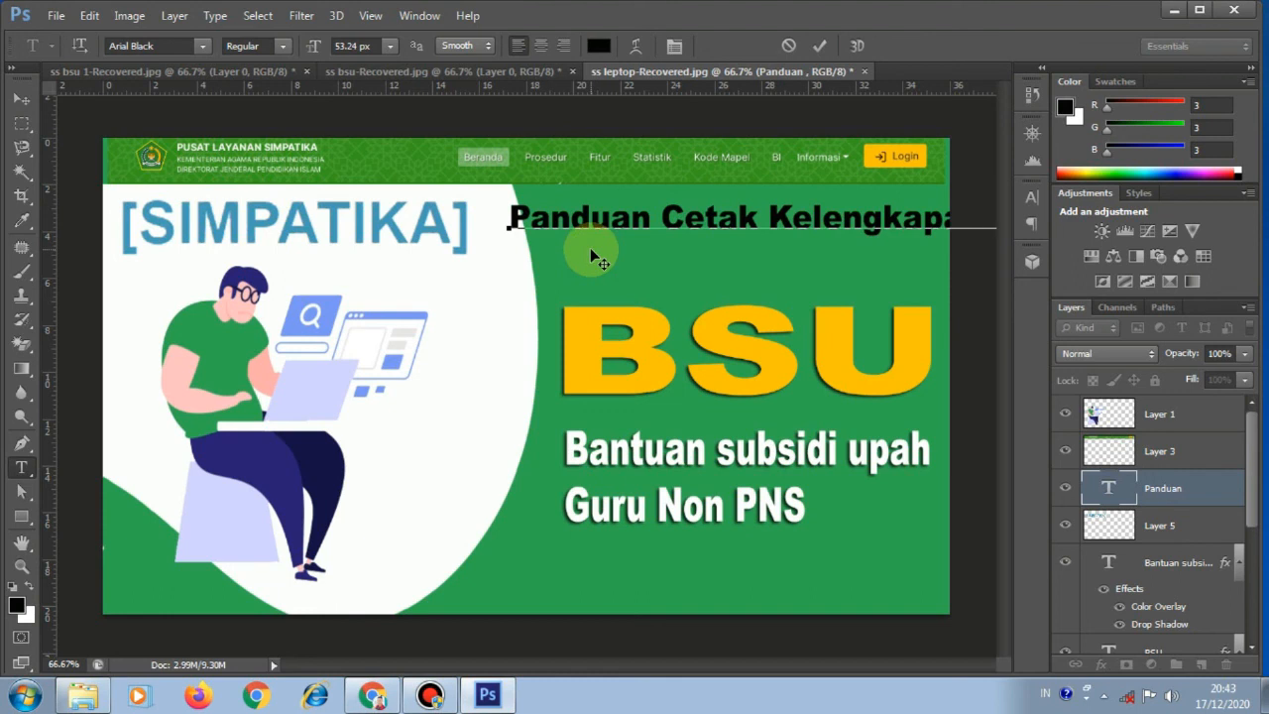
{"action": "left_click", "coordinate": [824, 46]}
Step: Move and narrow the "Panduan Cetak Kelengkapan Syarat" line so all of it fits inside the canvas, starting over the end of [SIMPATIKA]
{"action": "left_click", "coordinate": [21, 99]}
{"action": "left_click_drag", "start_coordinate": [512, 220], "coordinate": [670, 221]}
{"action": "left_click_drag", "start_coordinate": [748, 227], "coordinate": [426, 242]}
{"action": "left_click", "coordinate": [941, 45]}
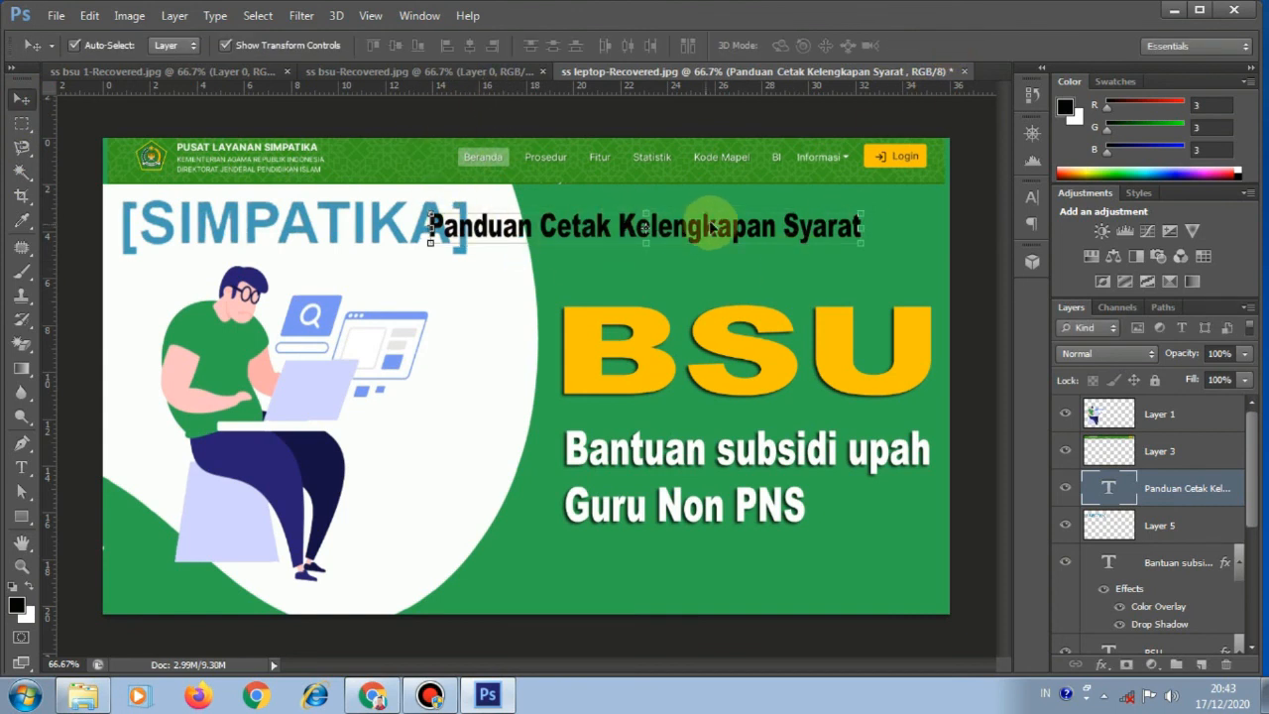
Step: Compare with the source title in ss bsu-Recovered.jpg and insert the missing word "Surat" before "Kelengkapan"
{"action": "left_click", "coordinate": [483, 73]}
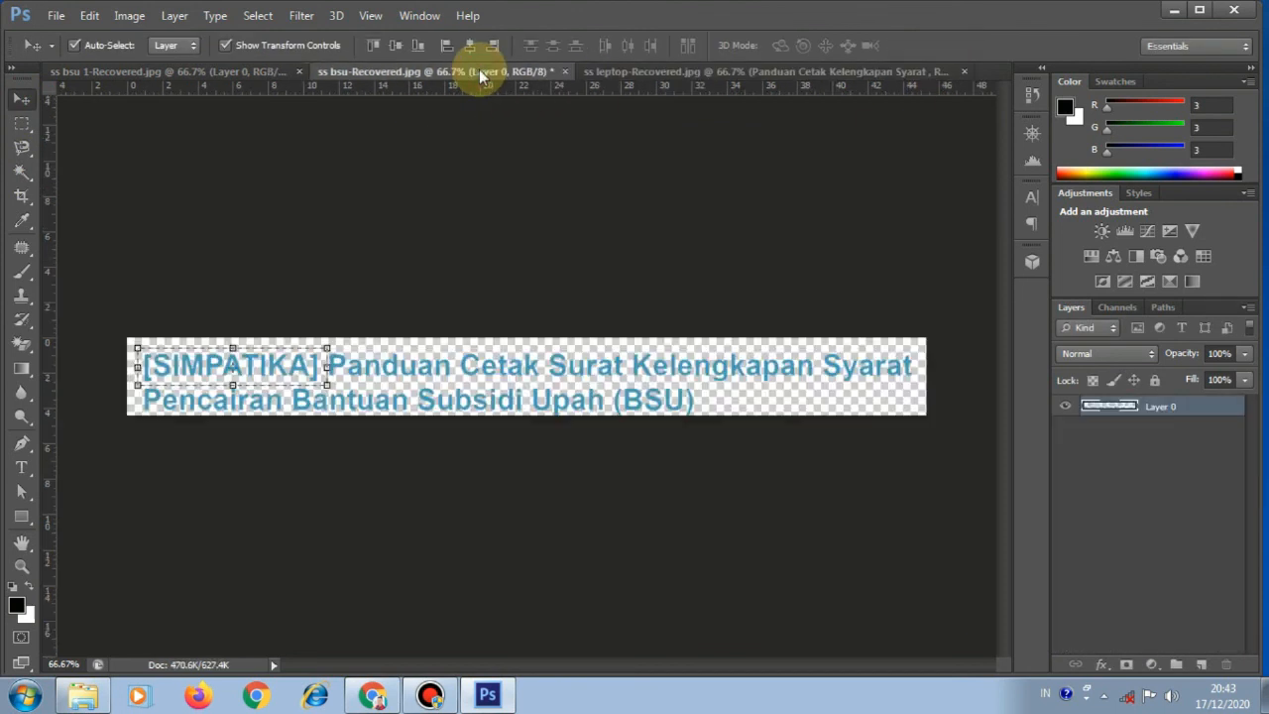
{"action": "left_click", "coordinate": [591, 73]}
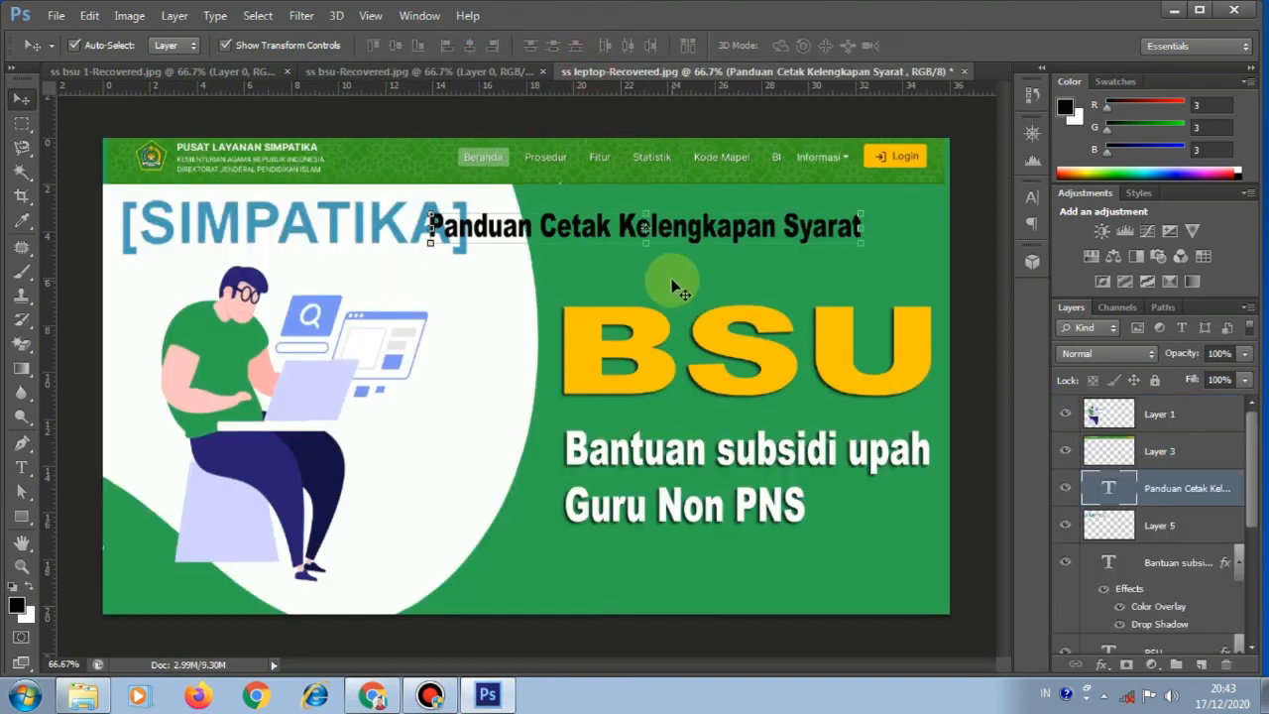
{"action": "left_click", "coordinate": [20, 476]}
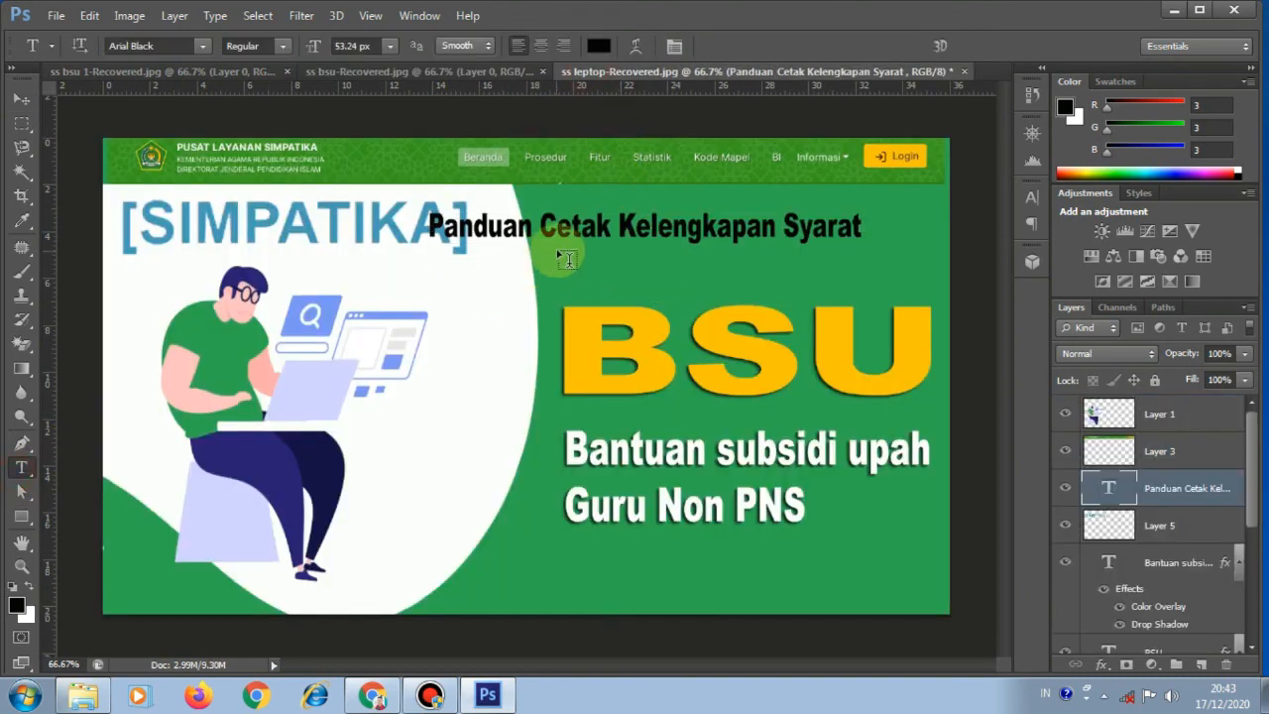
{"action": "left_click", "coordinate": [631, 228]}
{"action": "type", "text": "s"}
{"action": "key", "text": "BackSpace"}
{"action": "type", "text": "S"}
{"action": "type", "text": "ra"}
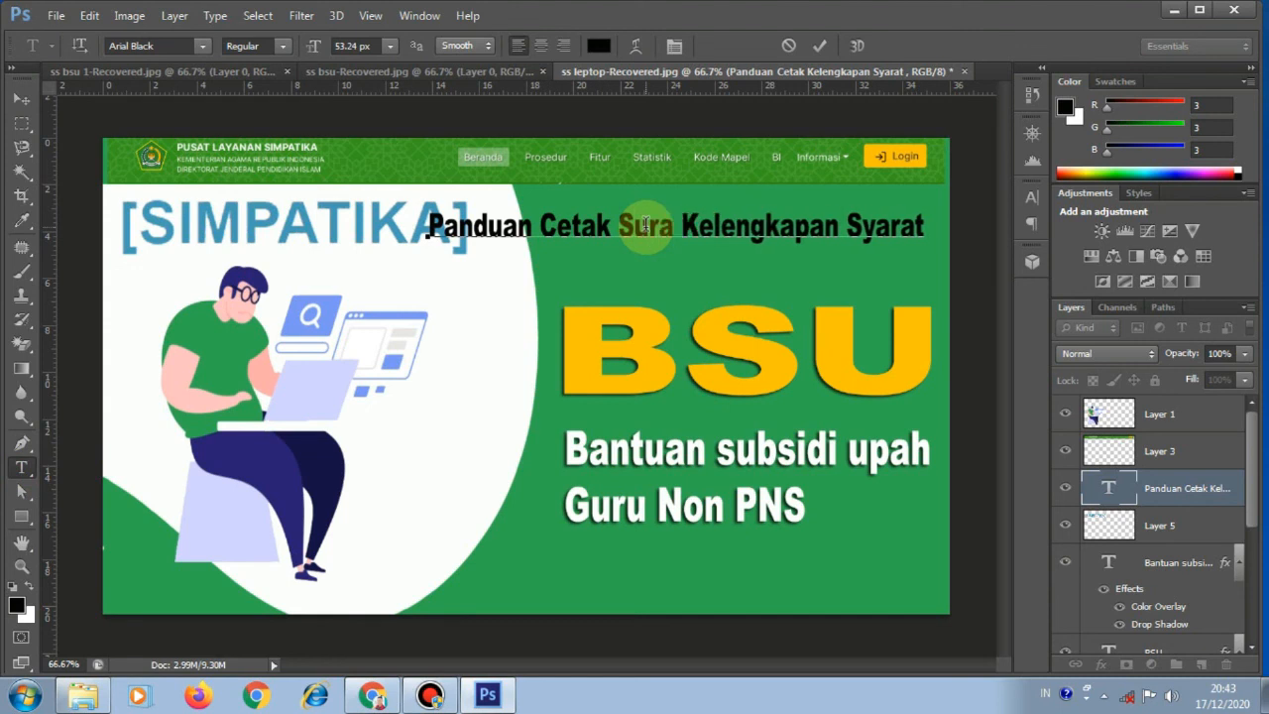
{"action": "type", "text": "t"}
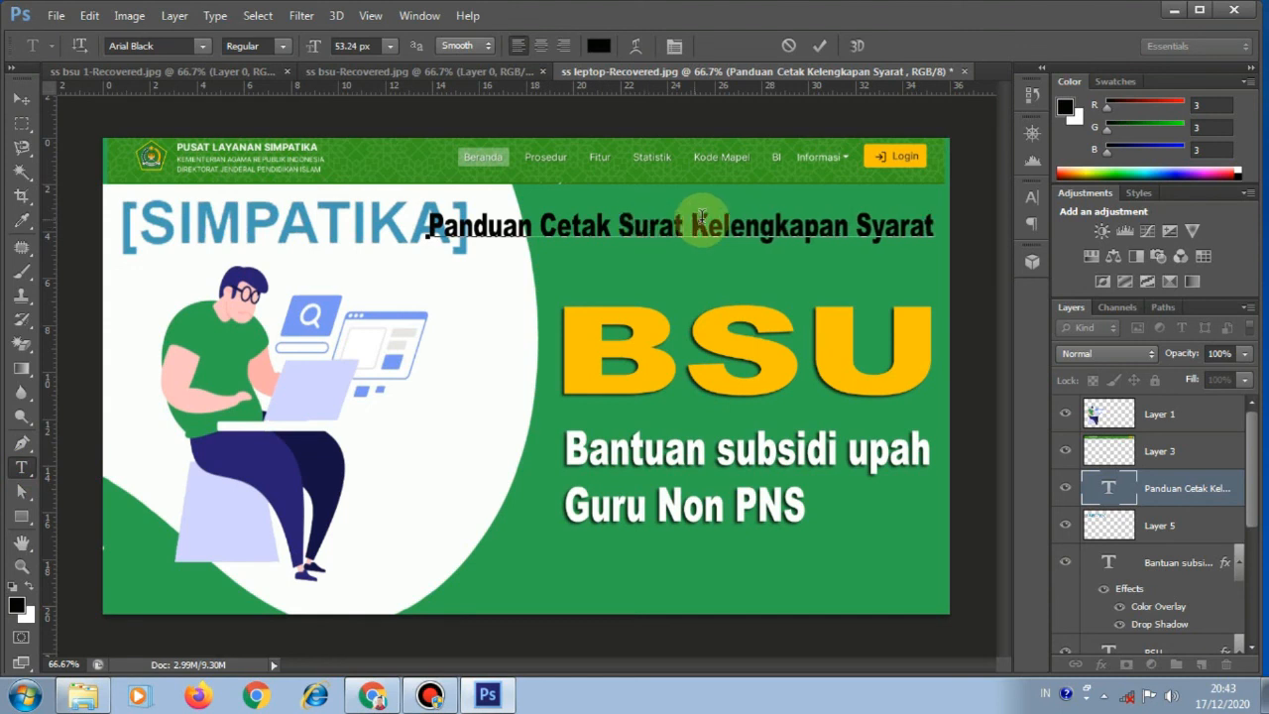
Step: Break the guide title before "Syarat" and add "Pencairan" after it, following the wording in ss bsu-Recovered.jpg
{"action": "left_click", "coordinate": [836, 229]}
{"action": "key", "text": "Return"}
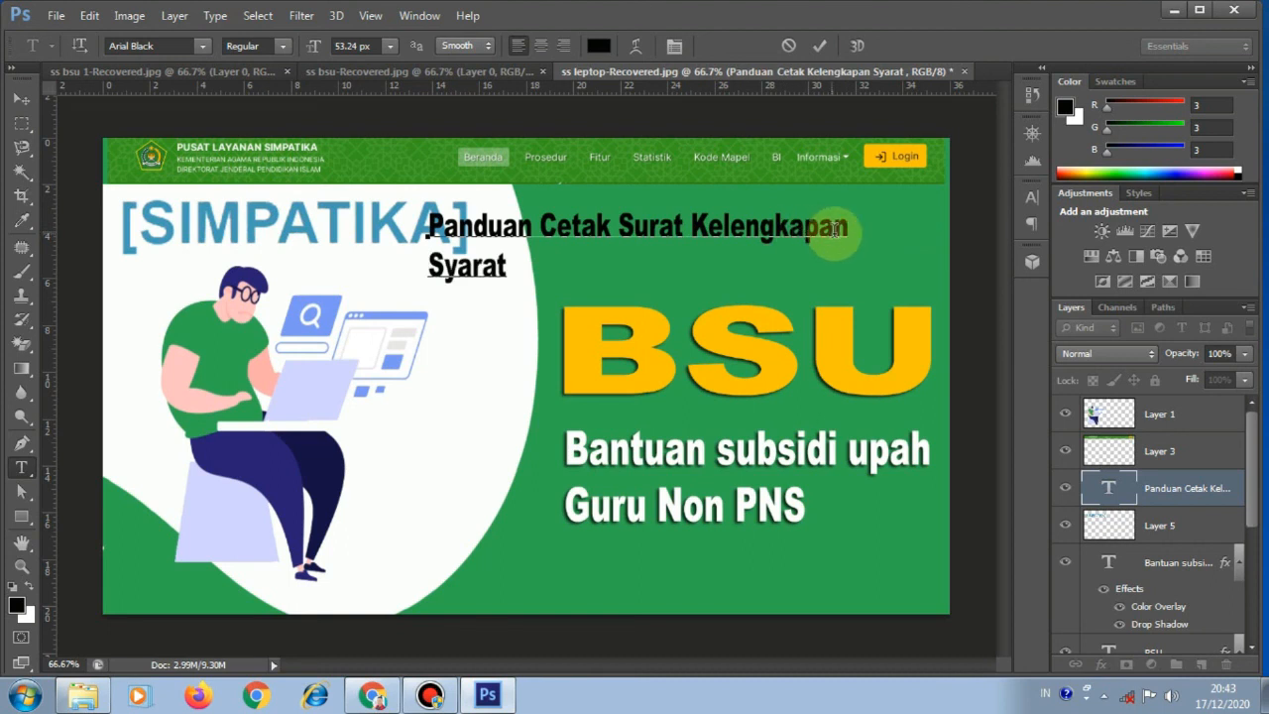
{"action": "left_click", "coordinate": [518, 270]}
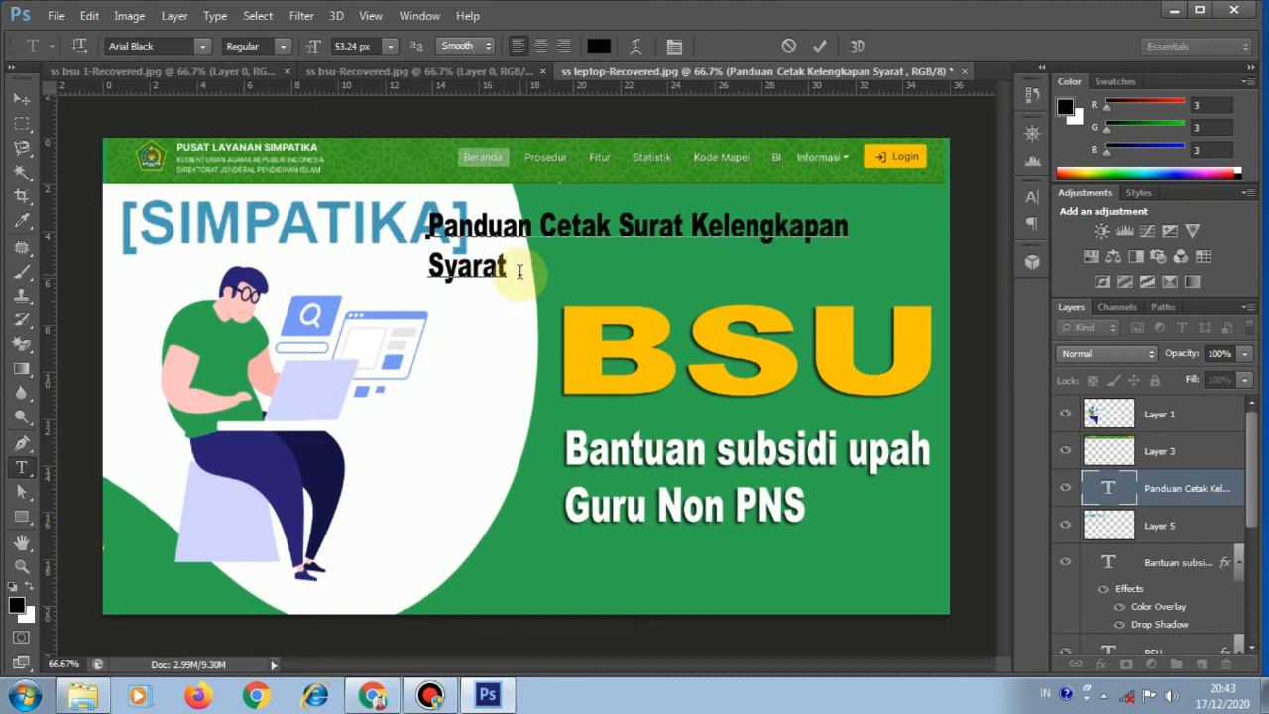
{"action": "left_click", "coordinate": [443, 73]}
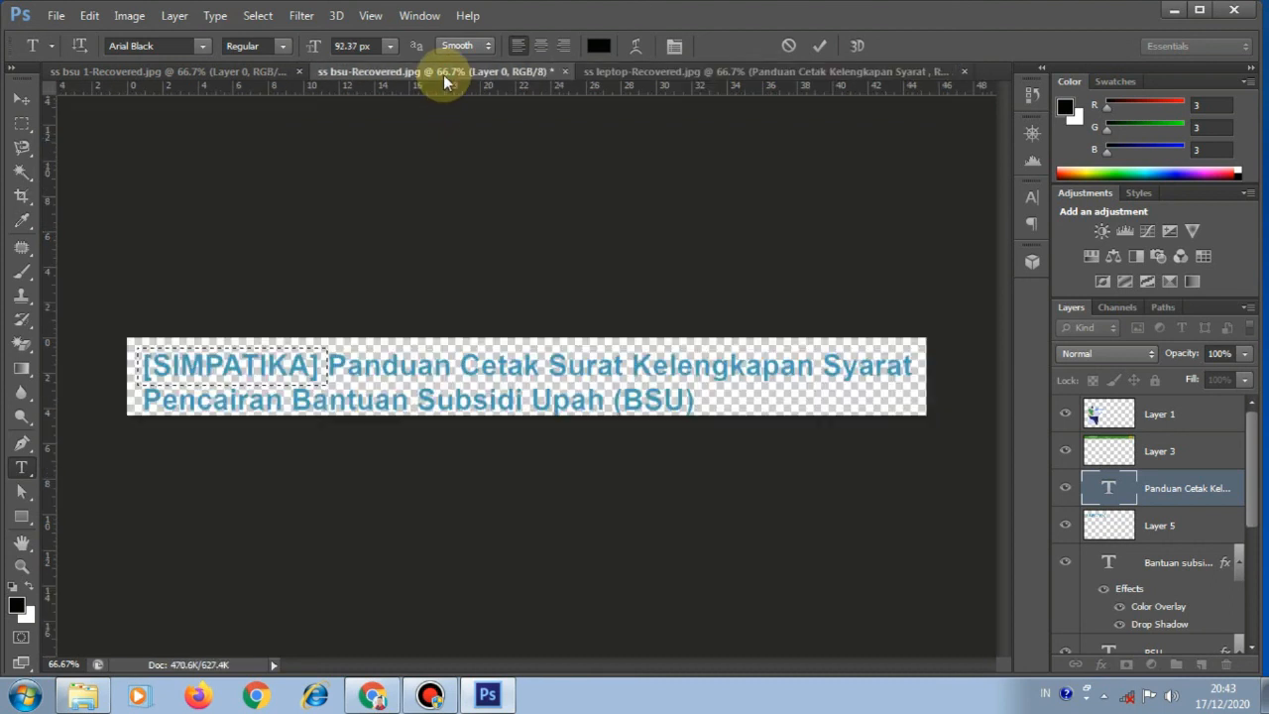
{"action": "left_click", "coordinate": [604, 75]}
{"action": "left_click", "coordinate": [521, 267]}
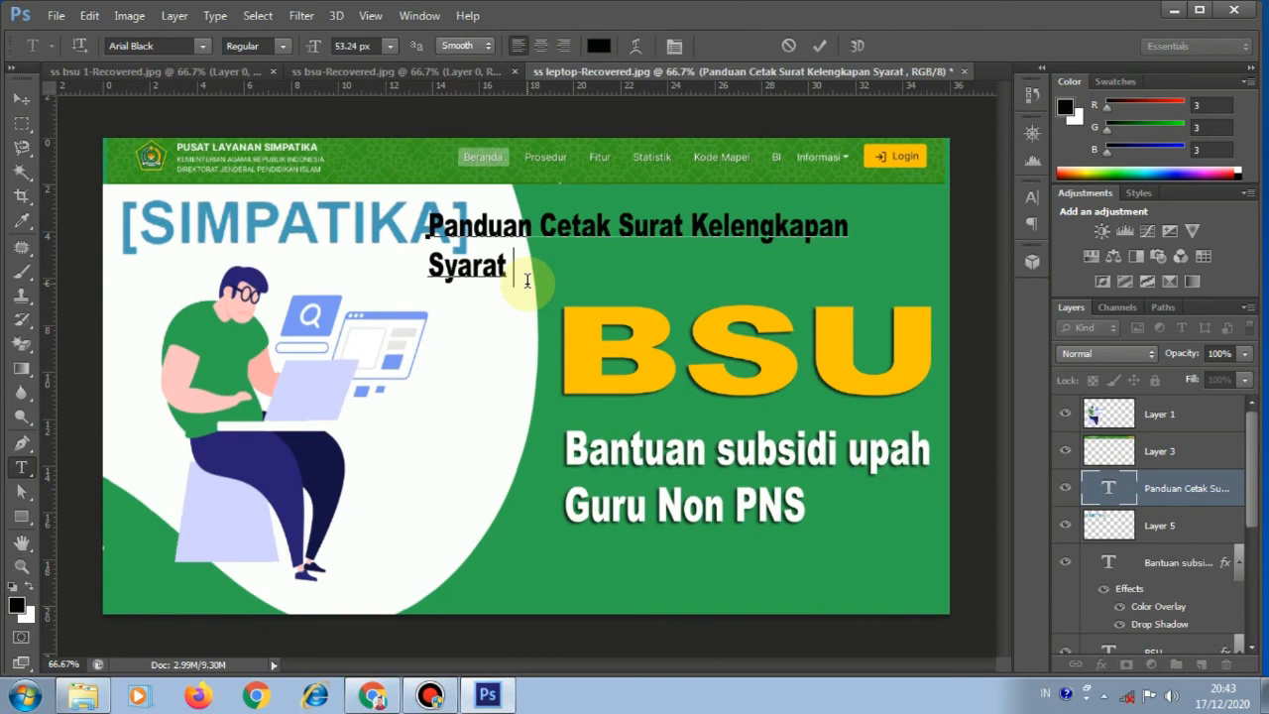
{"action": "type", "text": "Pencairan"}
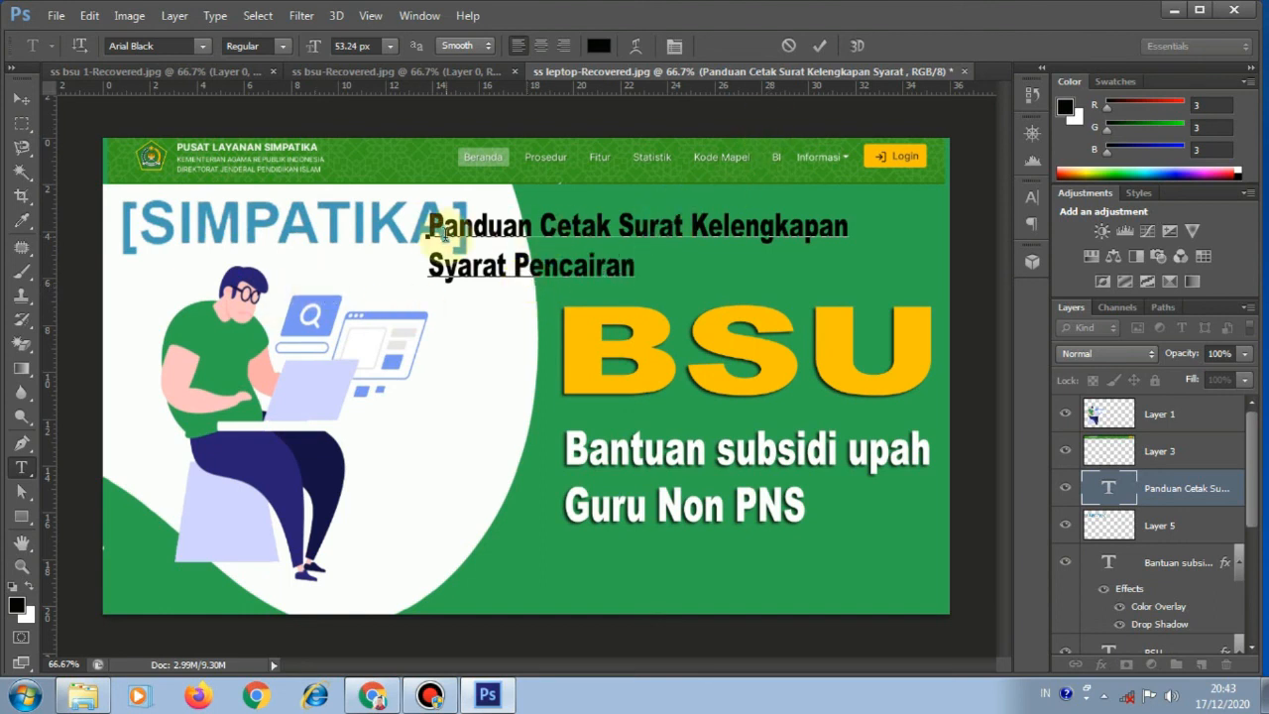
Step: Centre-align both lines of the guide title text
{"action": "left_click_drag", "start_coordinate": [428, 224], "coordinate": [635, 266]}
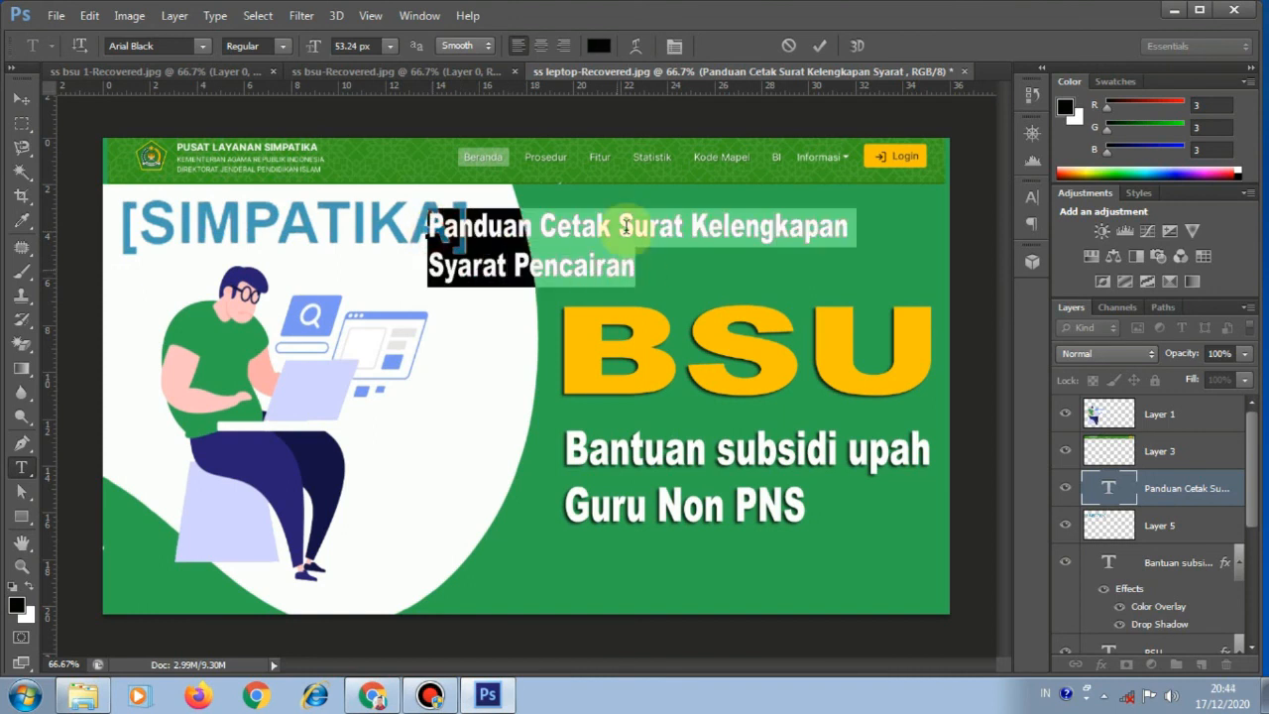
{"action": "left_click", "coordinate": [541, 46]}
{"action": "left_click", "coordinate": [819, 46]}
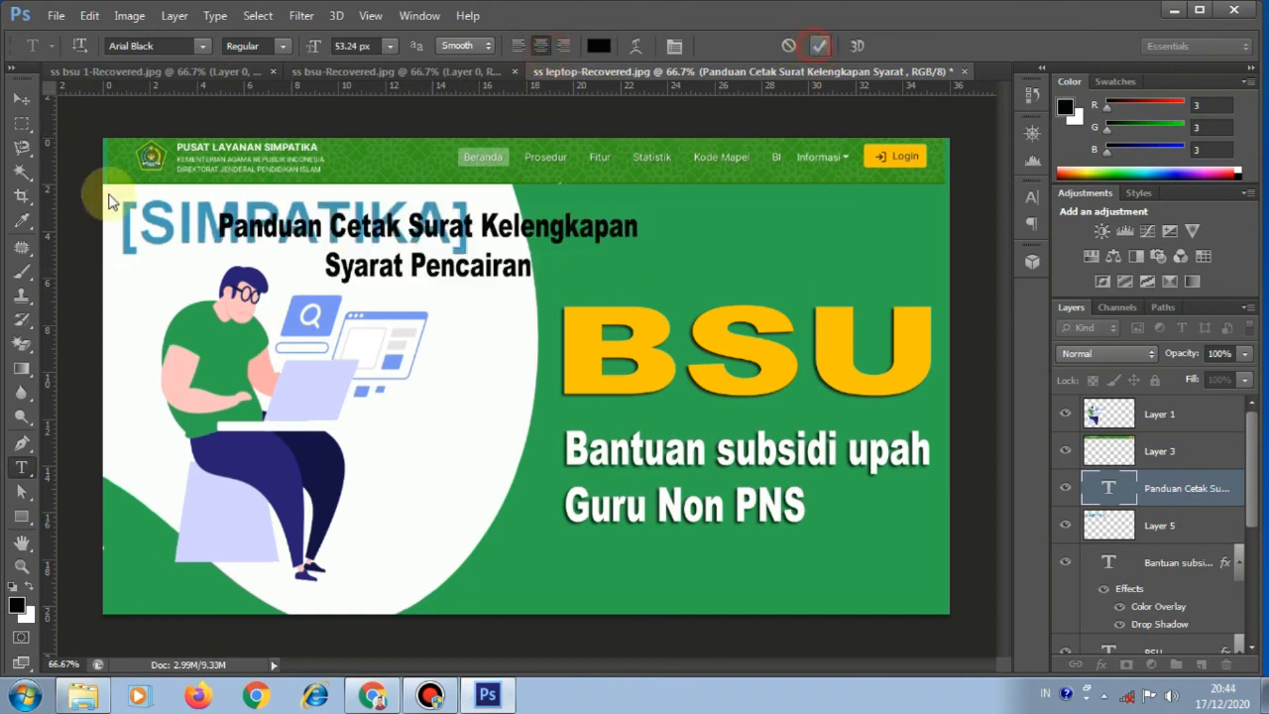
Step: Place the guide title in the green area above BSU and narrow it to 90.21% width to match the BSU lettering
{"action": "left_click", "coordinate": [21, 101]}
{"action": "left_click_drag", "start_coordinate": [287, 223], "coordinate": [606, 225]}
{"action": "key", "text": "ctrl+t"}
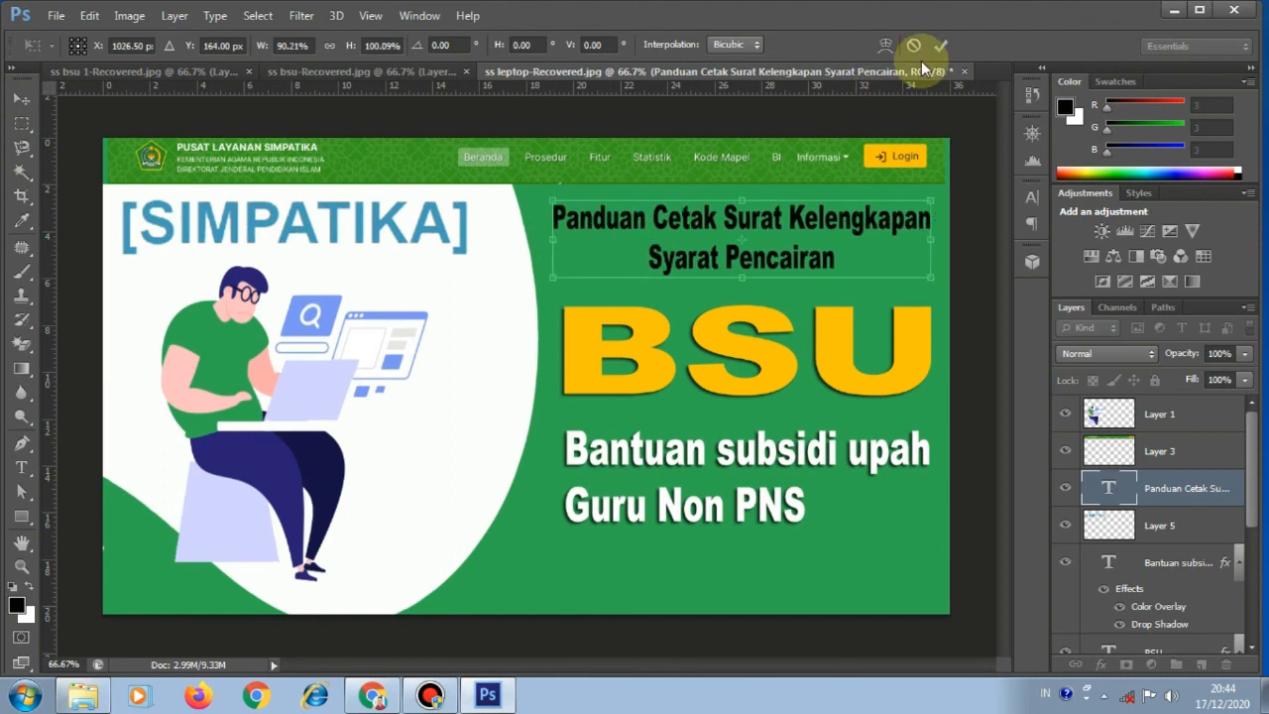
{"action": "left_click", "coordinate": [947, 46]}
Step: Give the guide title a Normal-mode colour overlay sampled from the yellow BSU lettering, plus a drop shadow
{"action": "right_click", "coordinate": [1101, 643]}
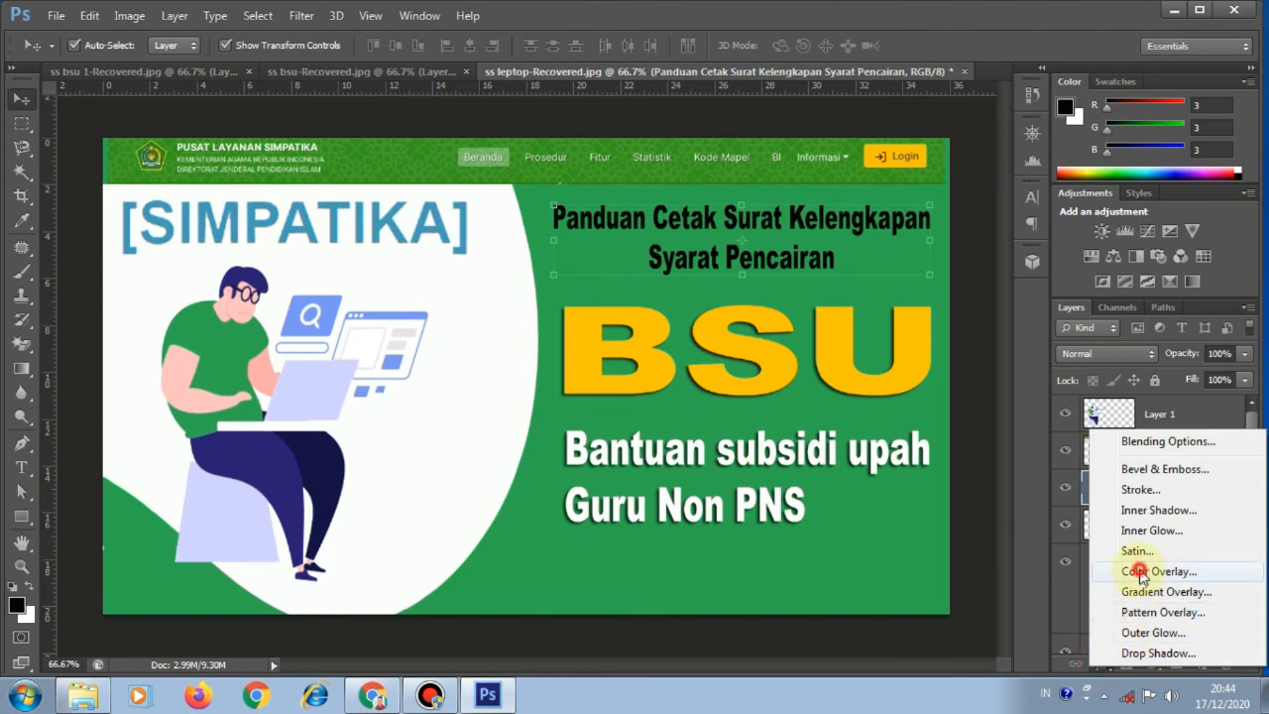
{"action": "left_click", "coordinate": [1142, 573]}
{"action": "left_click", "coordinate": [1005, 242]}
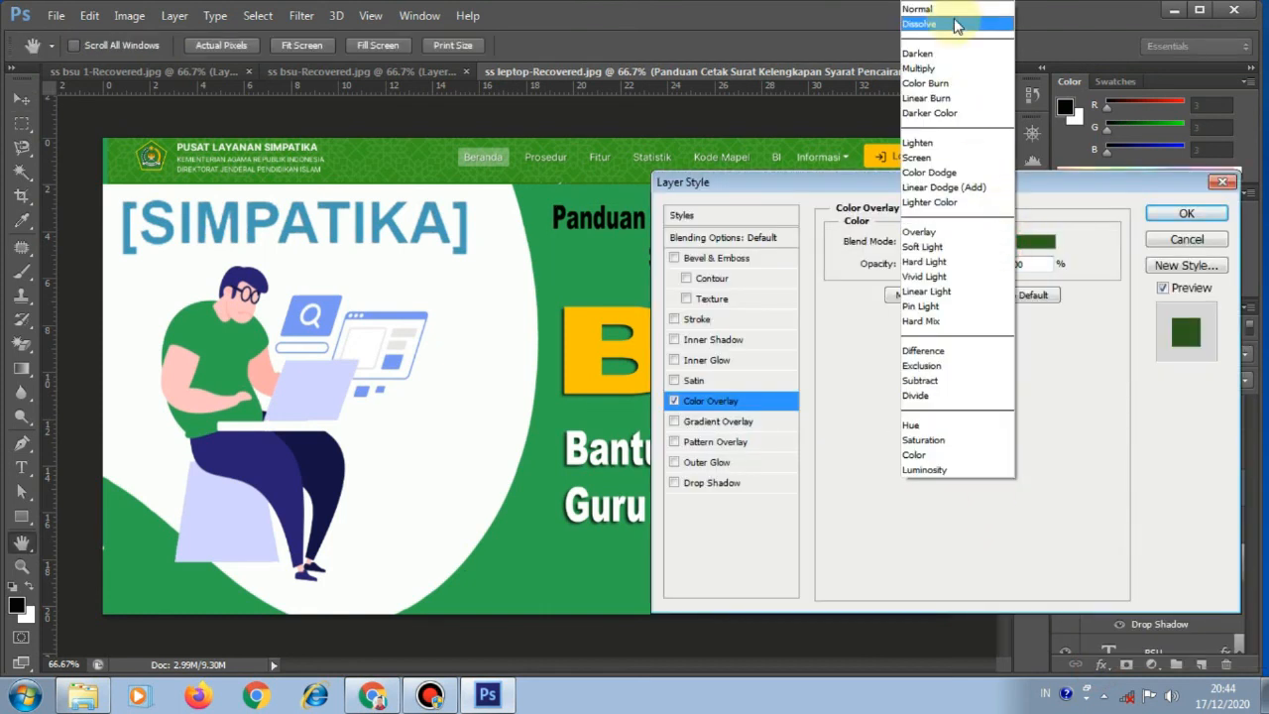
{"action": "left_click", "coordinate": [954, 11]}
{"action": "left_click", "coordinate": [1035, 241]}
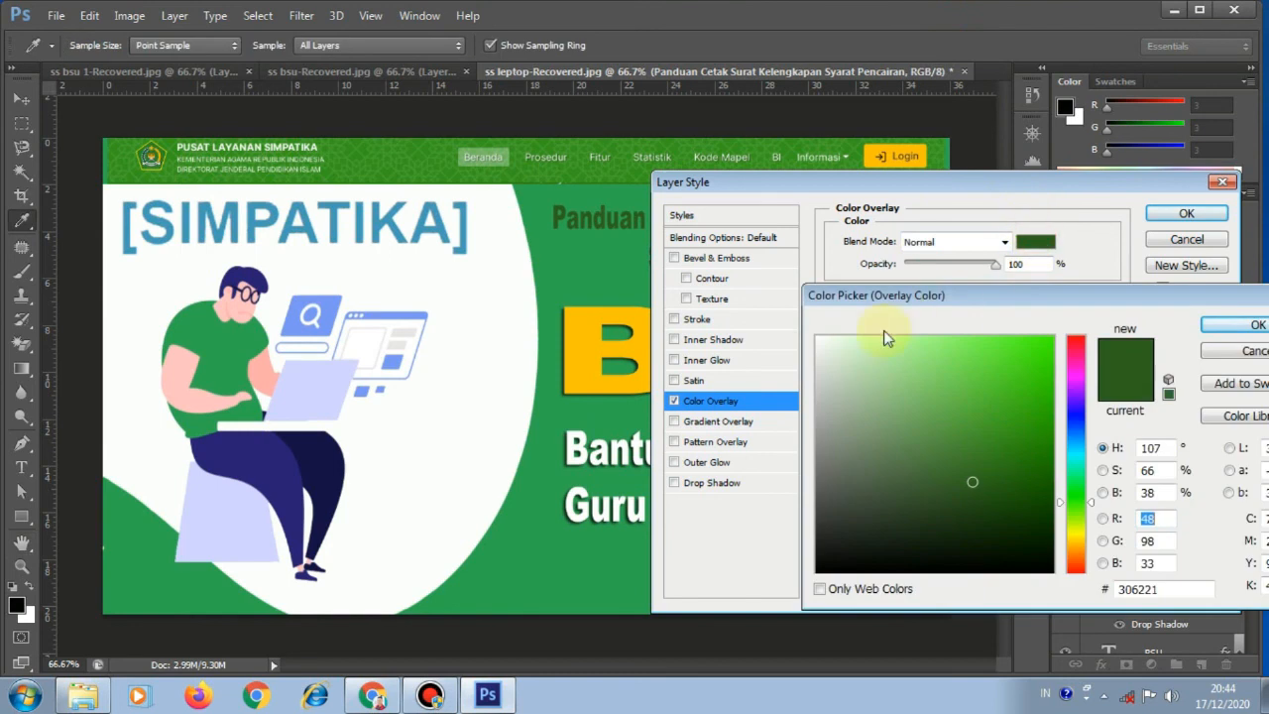
{"action": "left_click", "coordinate": [589, 352]}
{"action": "left_click", "coordinate": [1211, 324]}
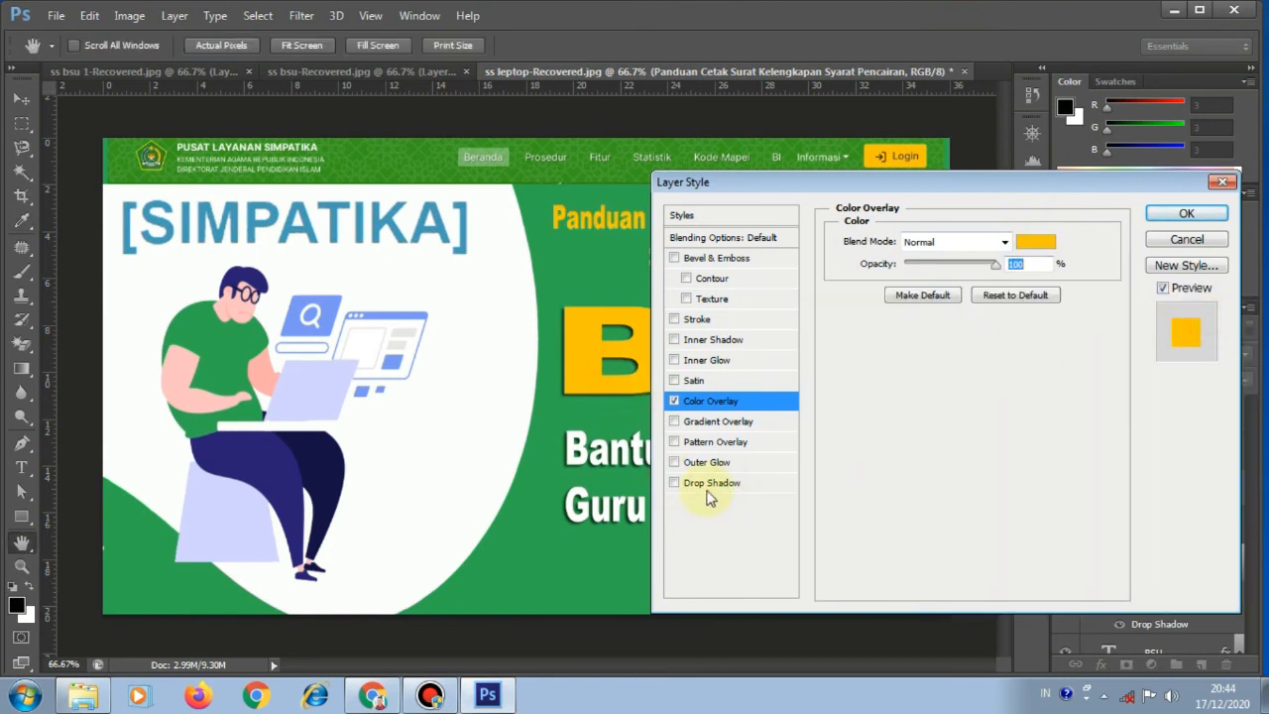
{"action": "left_click", "coordinate": [674, 482]}
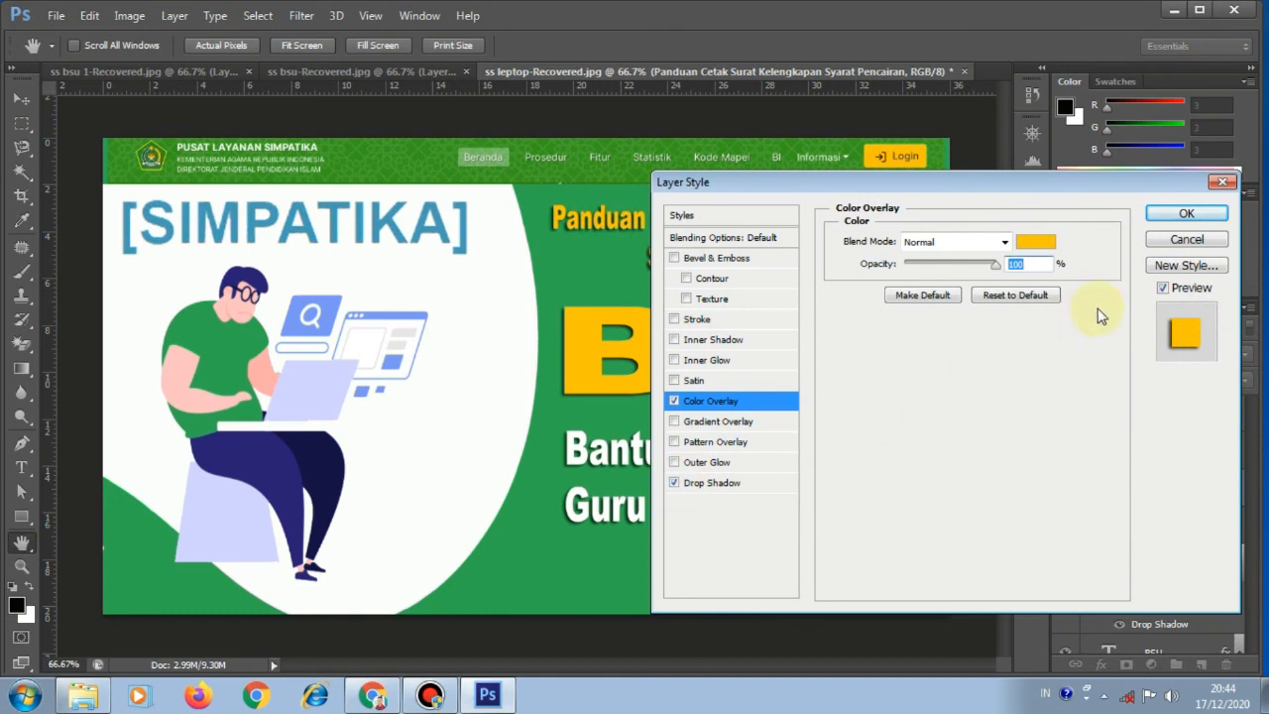
{"action": "left_click", "coordinate": [1186, 213]}
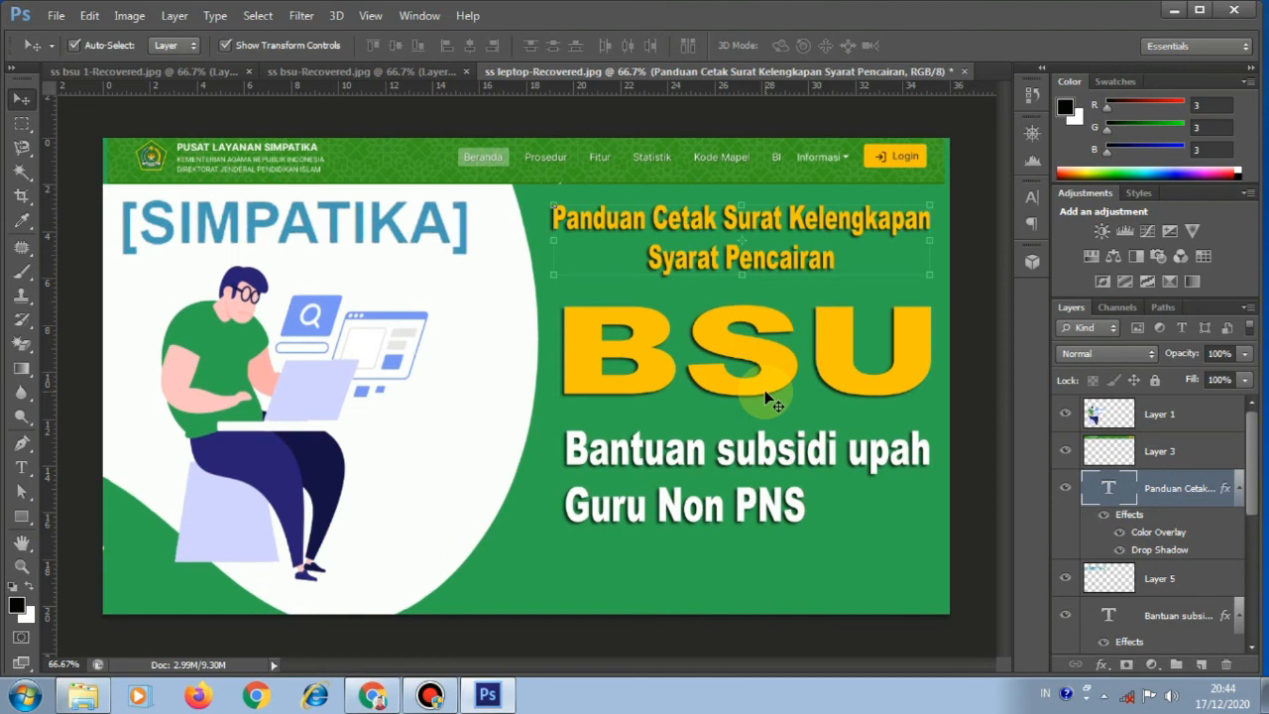
Step: Move the seated man illustration straight down until his feet are close to the canvas's lower edge
{"action": "left_click", "coordinate": [208, 464]}
{"action": "key", "text": "Down"}
{"action": "key", "text": "Down"}
{"action": "key", "text": "Down"}
{"action": "key", "text": "Down"}
{"action": "key", "text": "Down"}
{"action": "key", "text": "Down"}
{"action": "key", "text": "Down"}
{"action": "key", "text": "Down"}
{"action": "key", "text": "Down"}
{"action": "key", "text": "Down"}
{"action": "key", "text": "Down"}
{"action": "key", "text": "Down"}
{"action": "key", "text": "Down"}
{"action": "key", "text": "Down"}
{"action": "key", "text": "Down"}
{"action": "key", "text": "Down"}
{"action": "key", "text": "Down"}
{"action": "key", "text": "Down"}
{"action": "key", "text": "Down"}
{"action": "key", "text": "Down"}
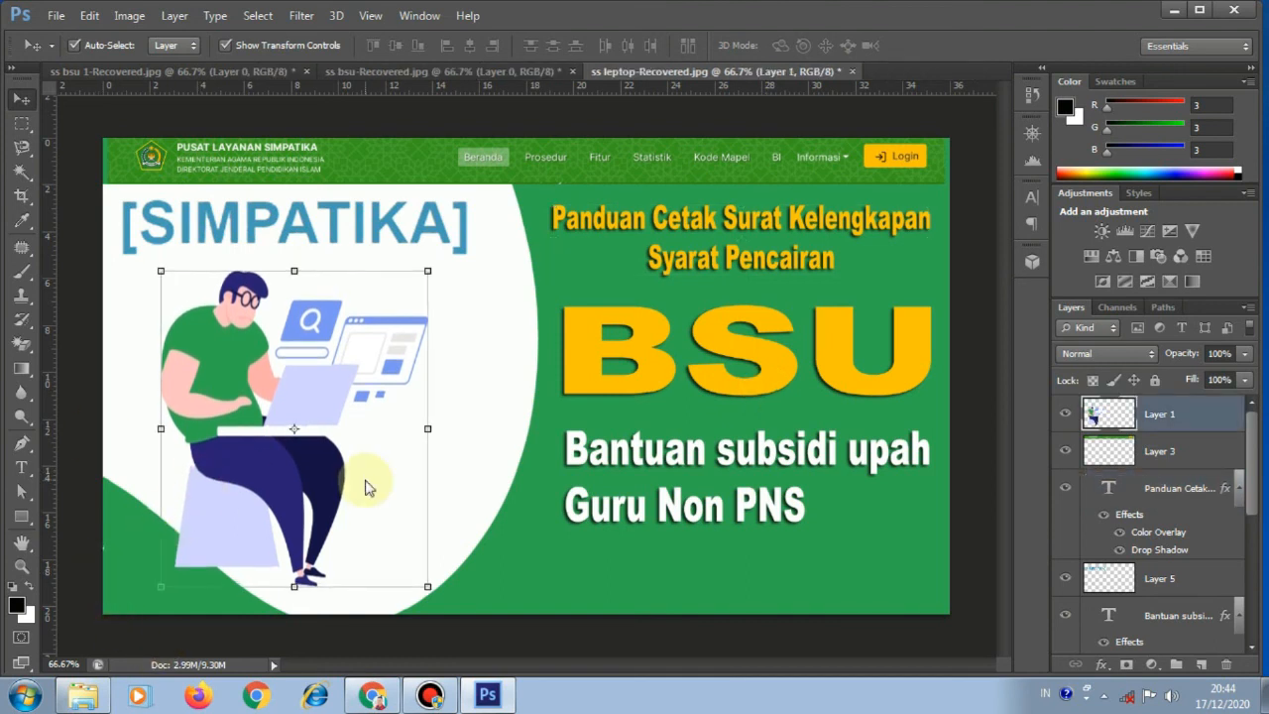
{"action": "key", "text": "Down"}
{"action": "key", "text": "Down"}
{"action": "key", "text": "Down"}
{"action": "key", "text": "Down"}
{"action": "key", "text": "Down"}
{"action": "key", "text": "Down"}
{"action": "key", "text": "Down"}
{"action": "key", "text": "Down"}
{"action": "key", "text": "Down"}
{"action": "key", "text": "Down"}
{"action": "key", "text": "Down"}
{"action": "key", "text": "Down"}
{"action": "key", "text": "Down"}
{"action": "key", "text": "Down"}
{"action": "key", "text": "Down"}
{"action": "key", "text": "Down"}
{"action": "key", "text": "Down"}
{"action": "key", "text": "Down"}
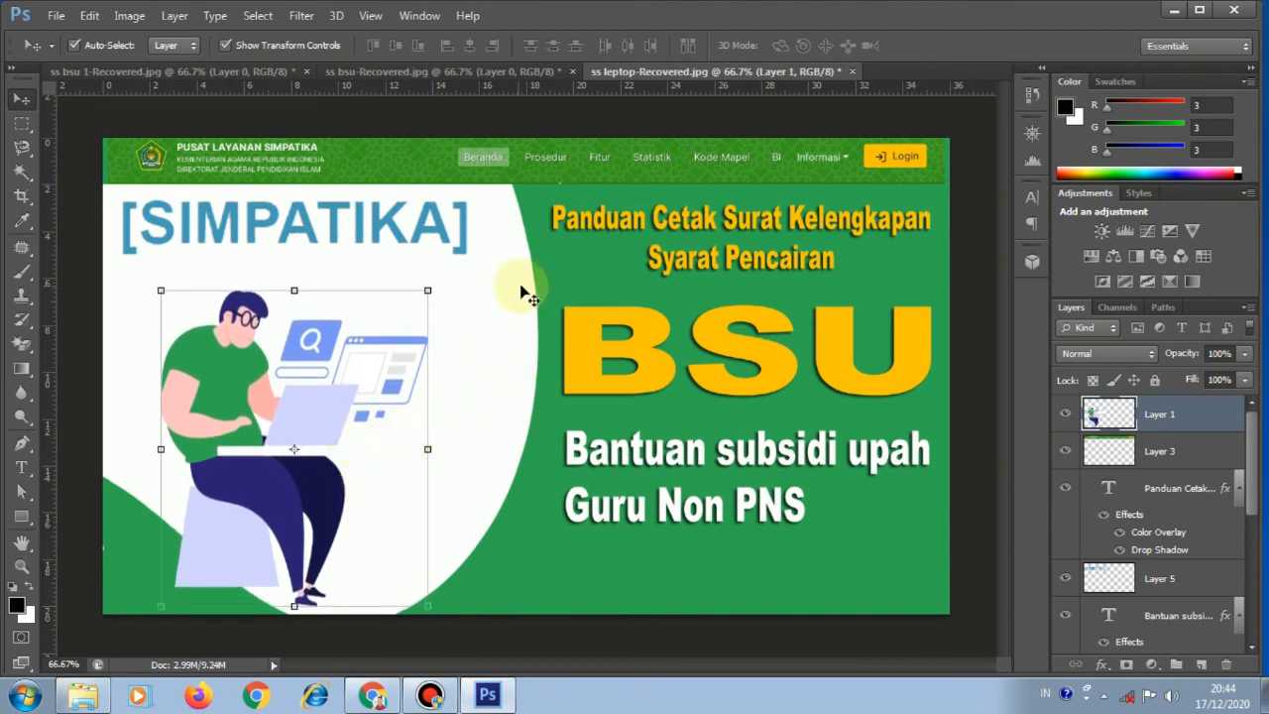
Step: Add a drop shadow with the default settings to the [SIMPATIKA] heading
{"action": "left_click", "coordinate": [586, 275]}
{"action": "left_click", "coordinate": [424, 279]}
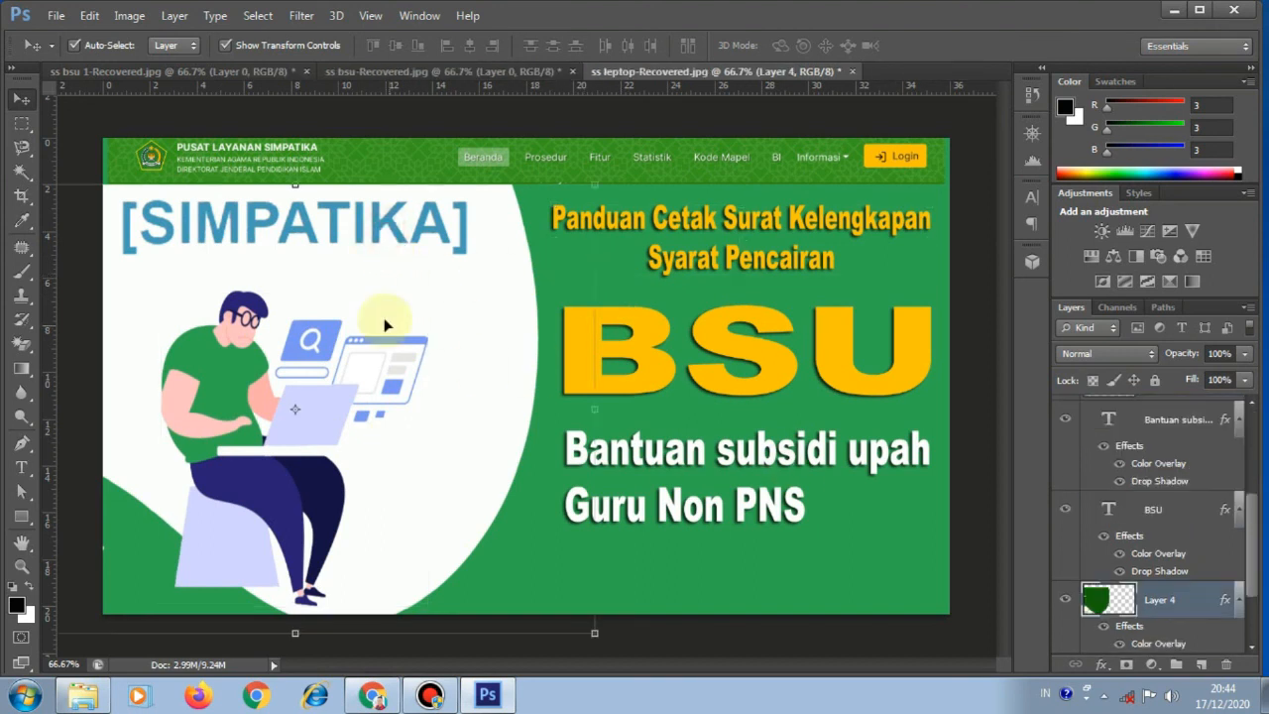
{"action": "left_click", "coordinate": [337, 223]}
{"action": "left_click", "coordinate": [1101, 664]}
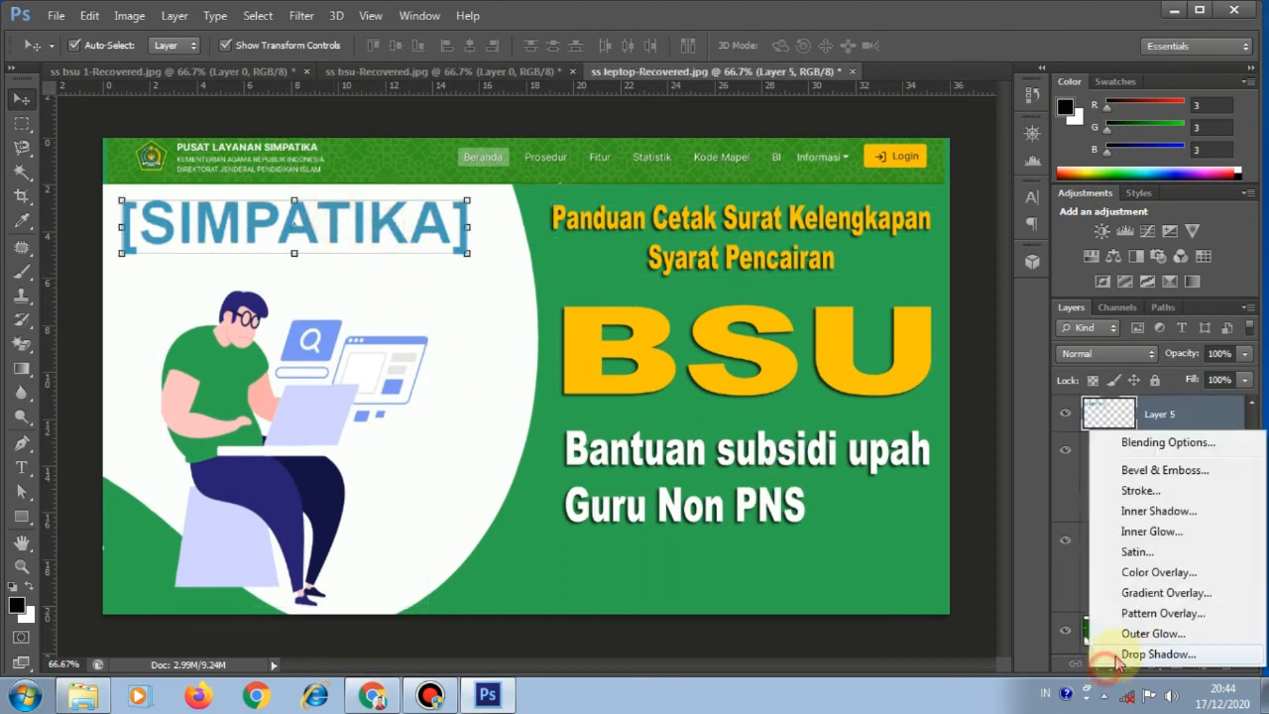
{"action": "left_click", "coordinate": [1114, 656]}
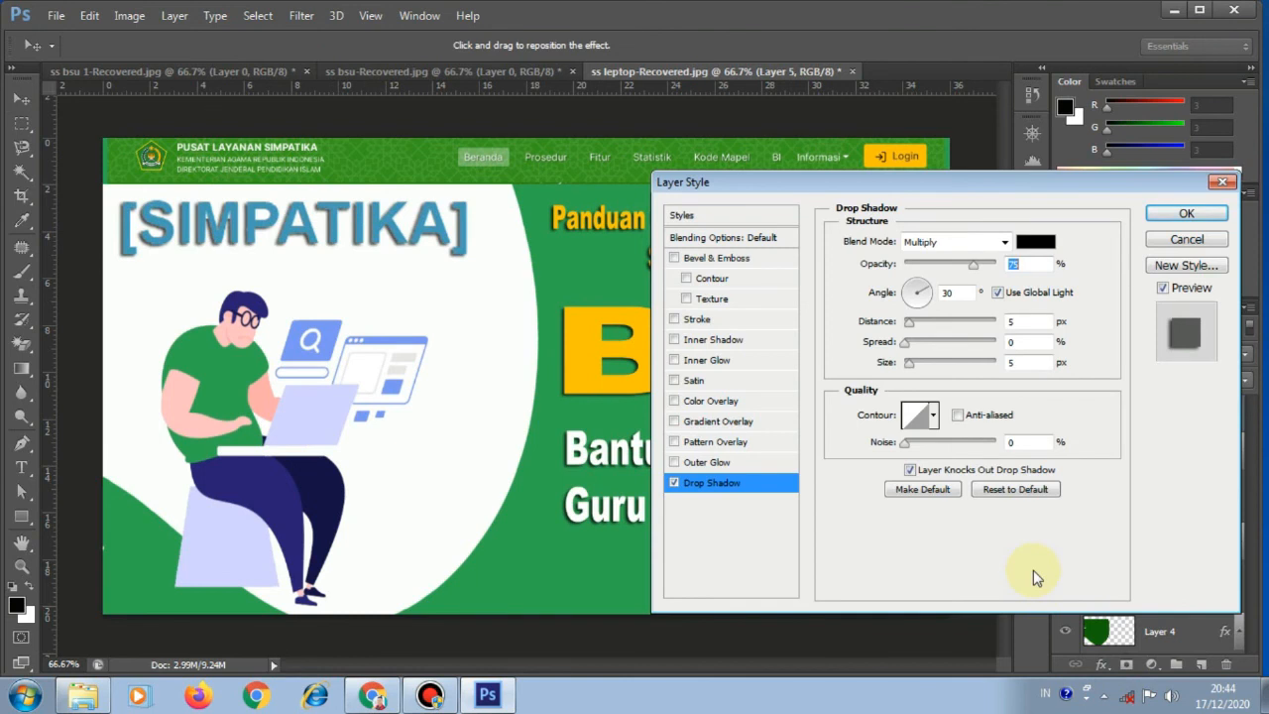
{"action": "left_click", "coordinate": [1186, 214]}
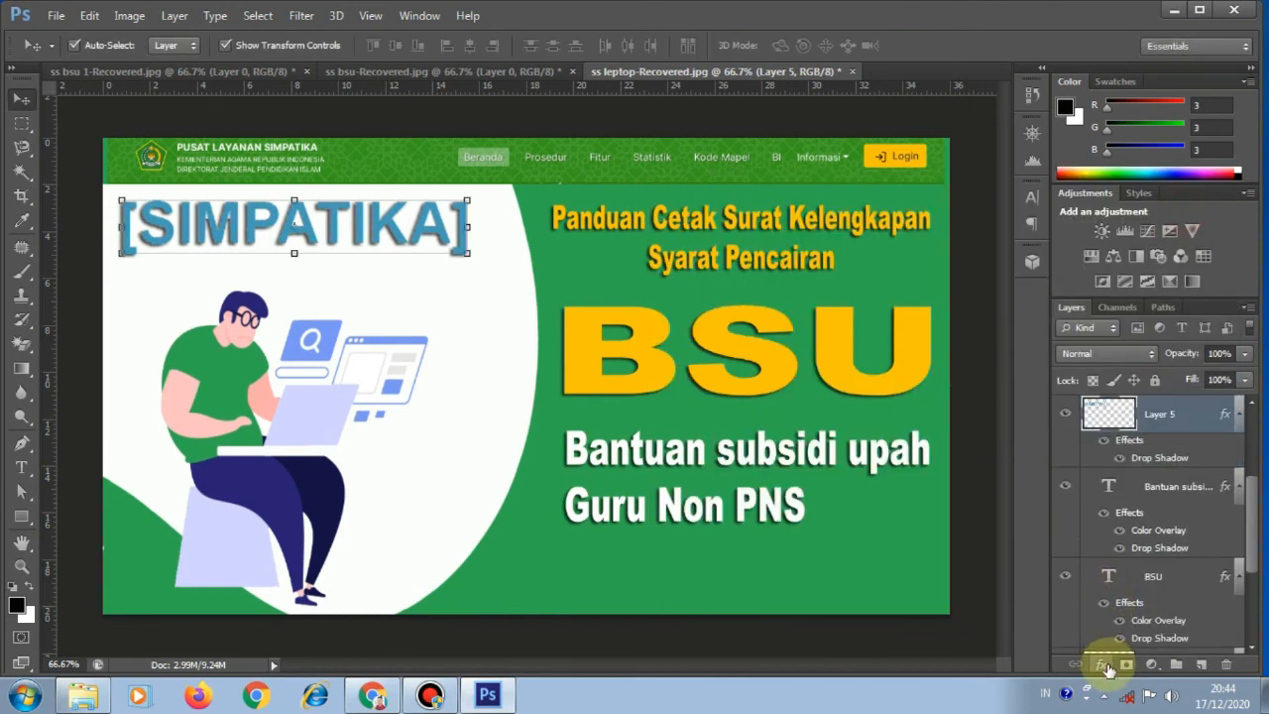
Step: Set the [SIMPATIKA] heading's drop shadow to 100% opacity and Normal blend mode
{"action": "left_click", "coordinate": [1101, 664]}
{"action": "left_click", "coordinate": [1126, 649]}
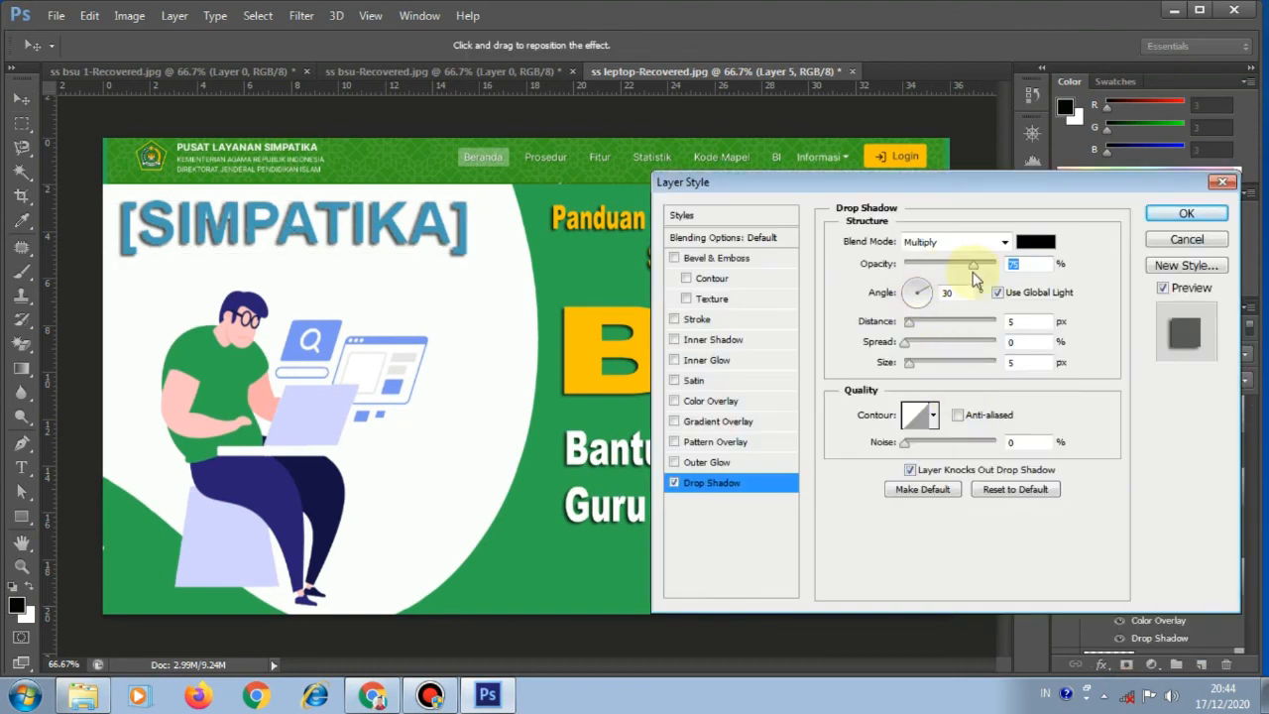
{"action": "left_click_drag", "start_coordinate": [975, 272], "coordinate": [1004, 268]}
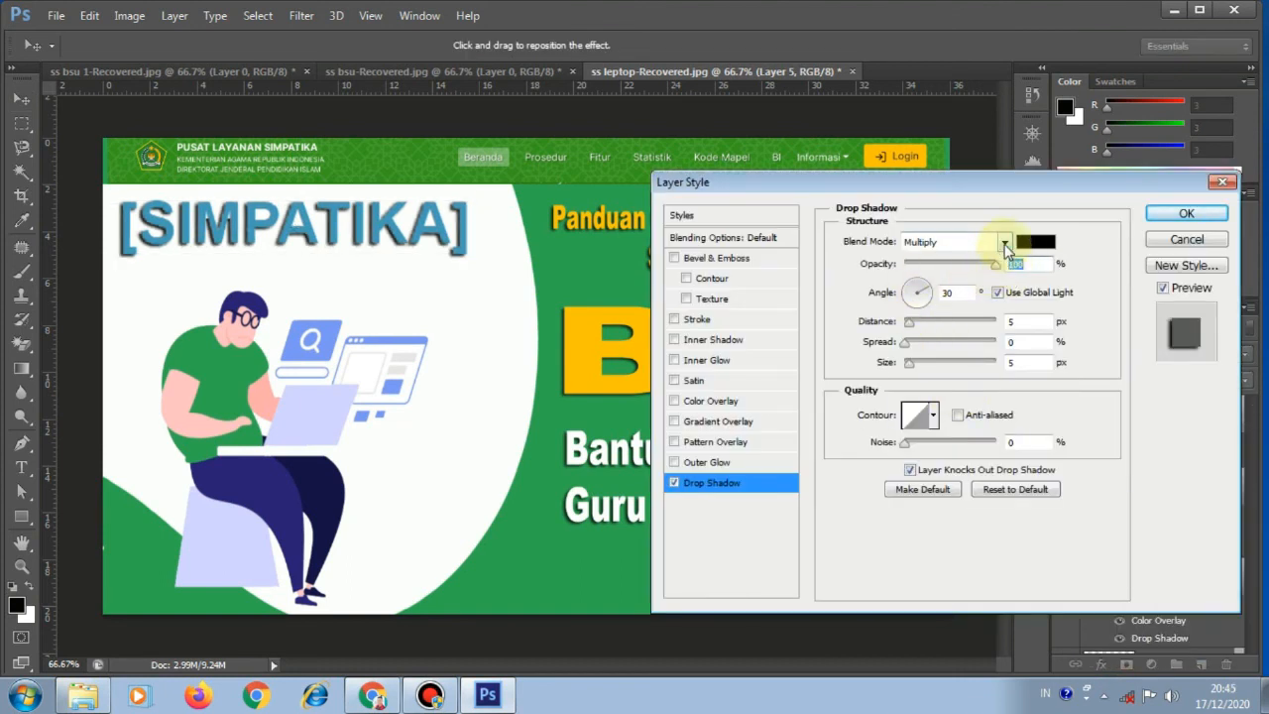
{"action": "left_click", "coordinate": [1004, 242]}
{"action": "left_click", "coordinate": [947, 12]}
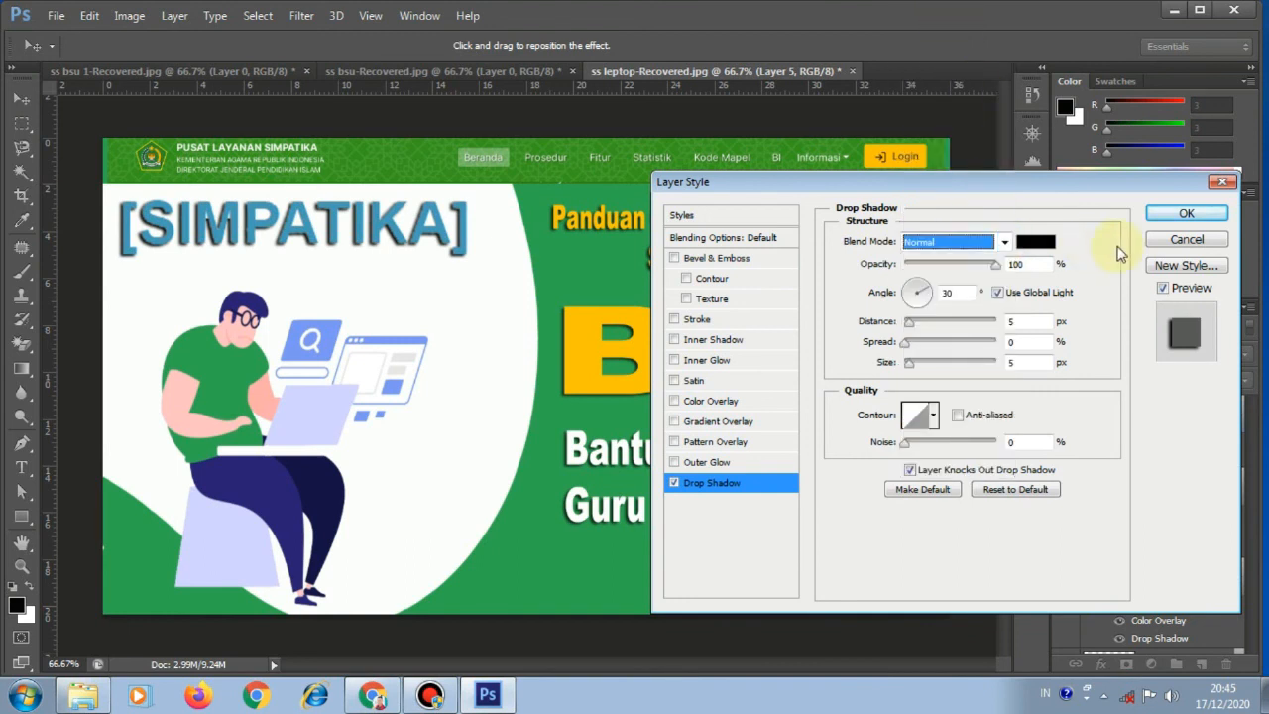
{"action": "left_click", "coordinate": [1186, 213]}
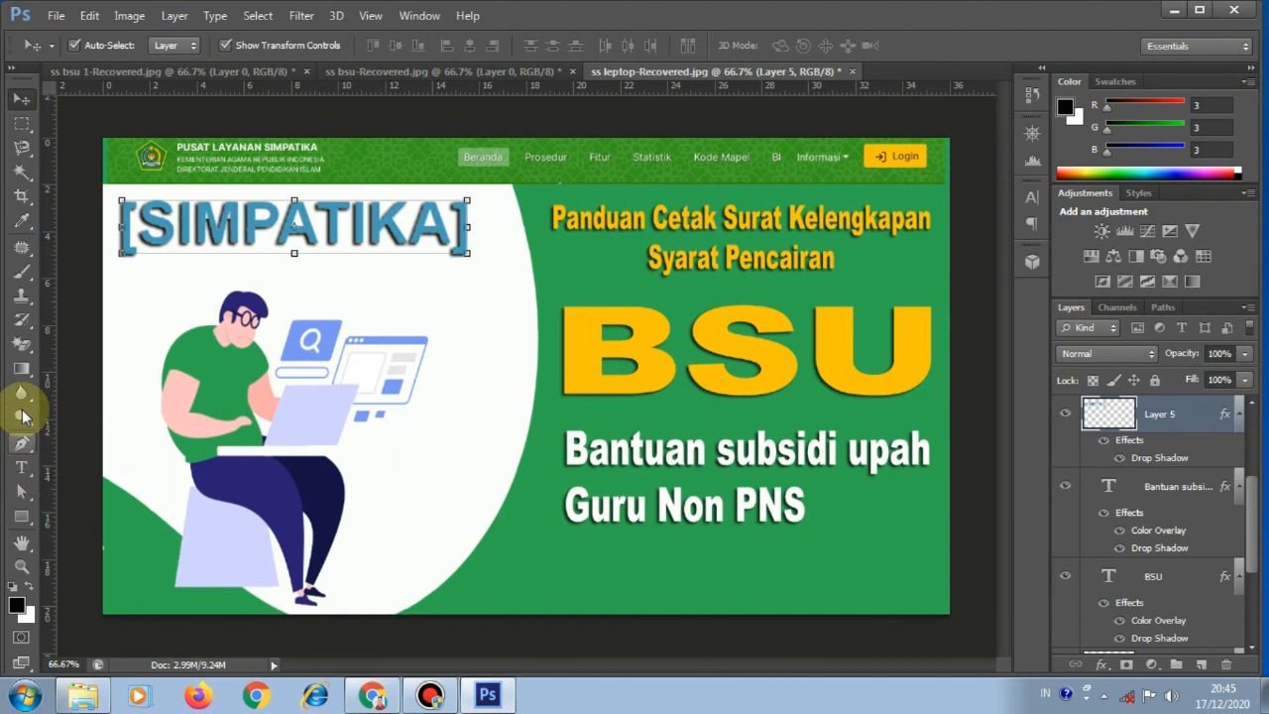
Step: Erase the leftover white enclosed by the letter A in the [SIMPATIKA] heading with the Magic Eraser
{"action": "left_click", "coordinate": [22, 343]}
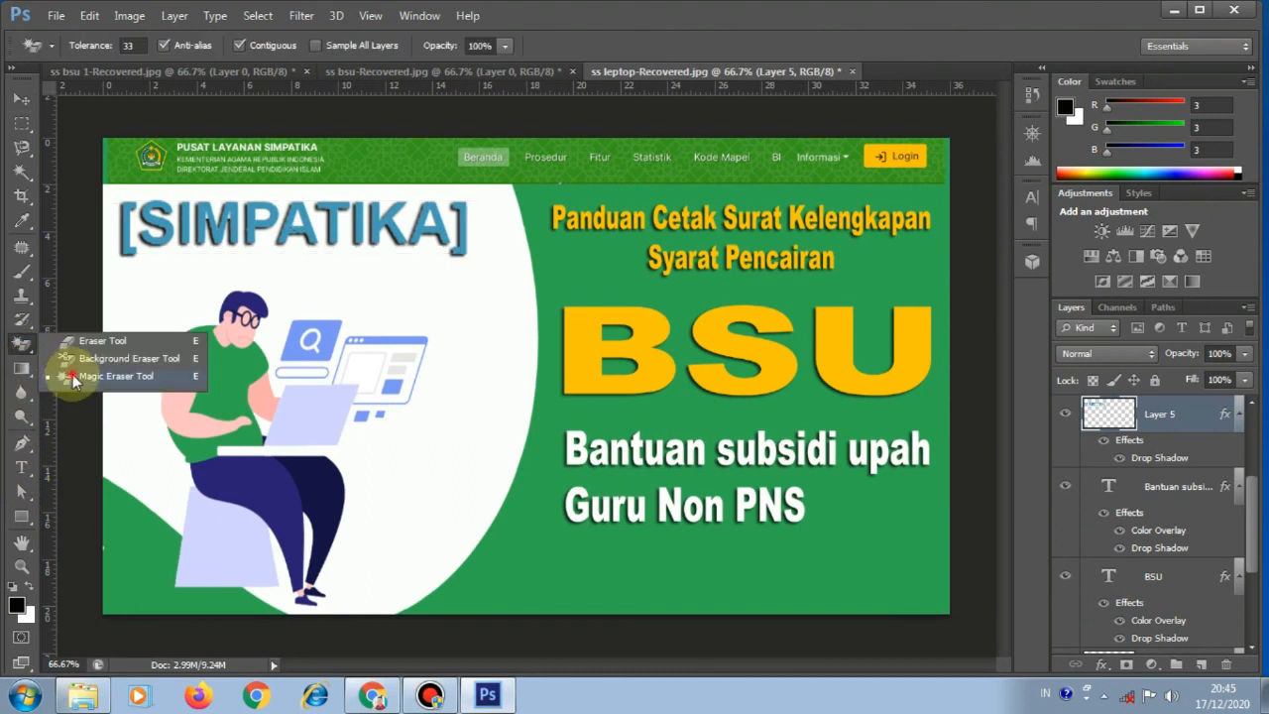
{"action": "left_click", "coordinate": [73, 375]}
{"action": "scroll", "coordinate": [199, 279], "scroll_direction": "up", "scroll_amount": 2}
{"action": "left_click", "coordinate": [292, 192]}
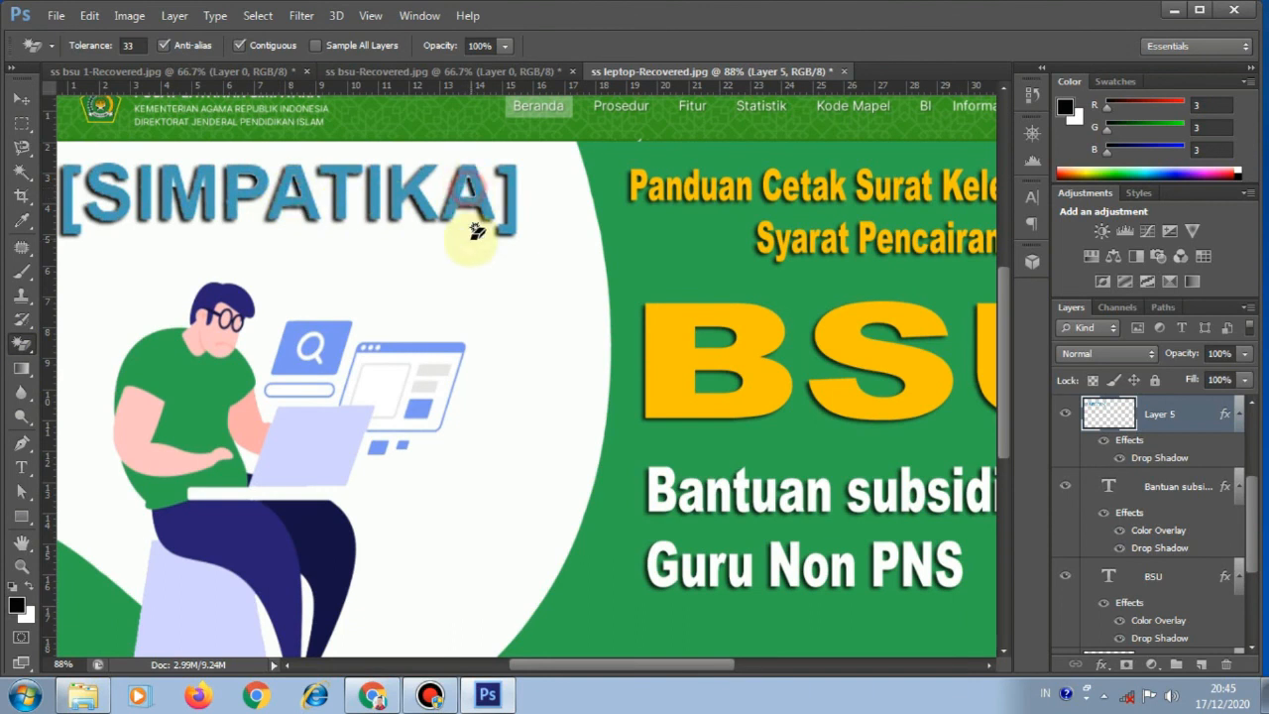
{"action": "scroll", "coordinate": [474, 278], "scroll_direction": "down", "scroll_amount": 2}
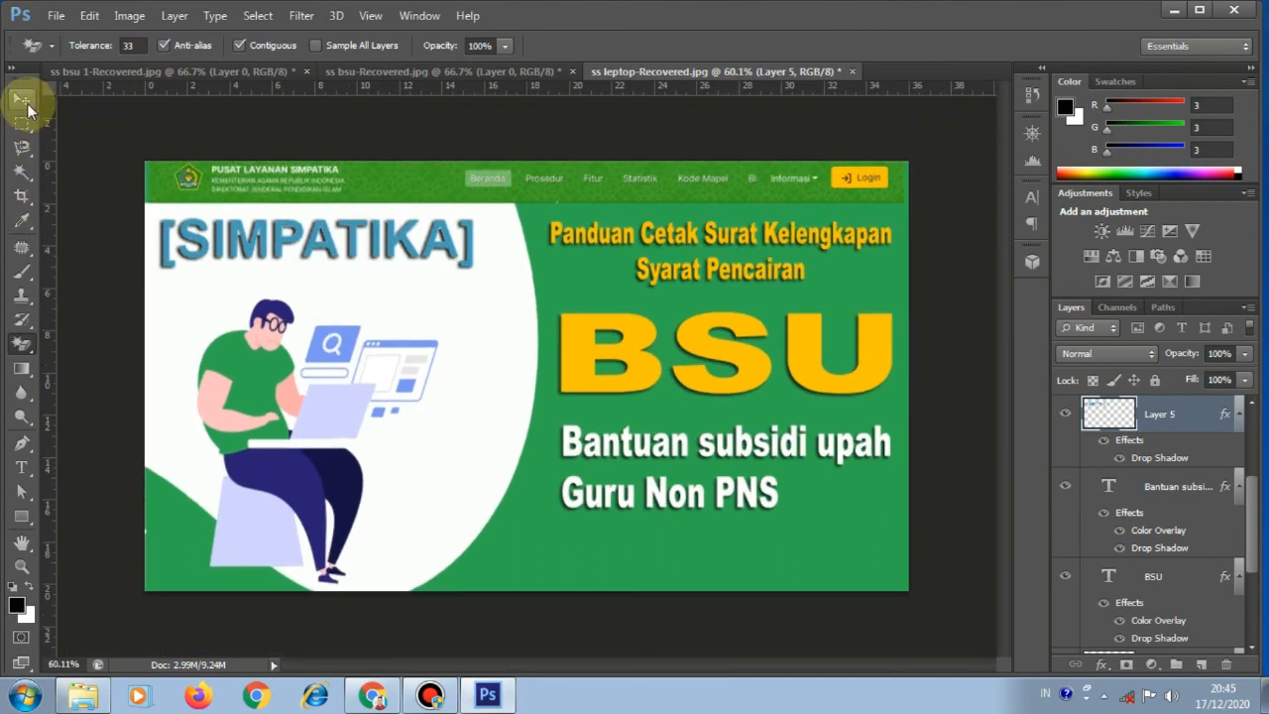
Step: Tighten the [SIMPATIKA] heading's drop shadow to a distance of 2 px and a size of 0 px
{"action": "left_click", "coordinate": [24, 103]}
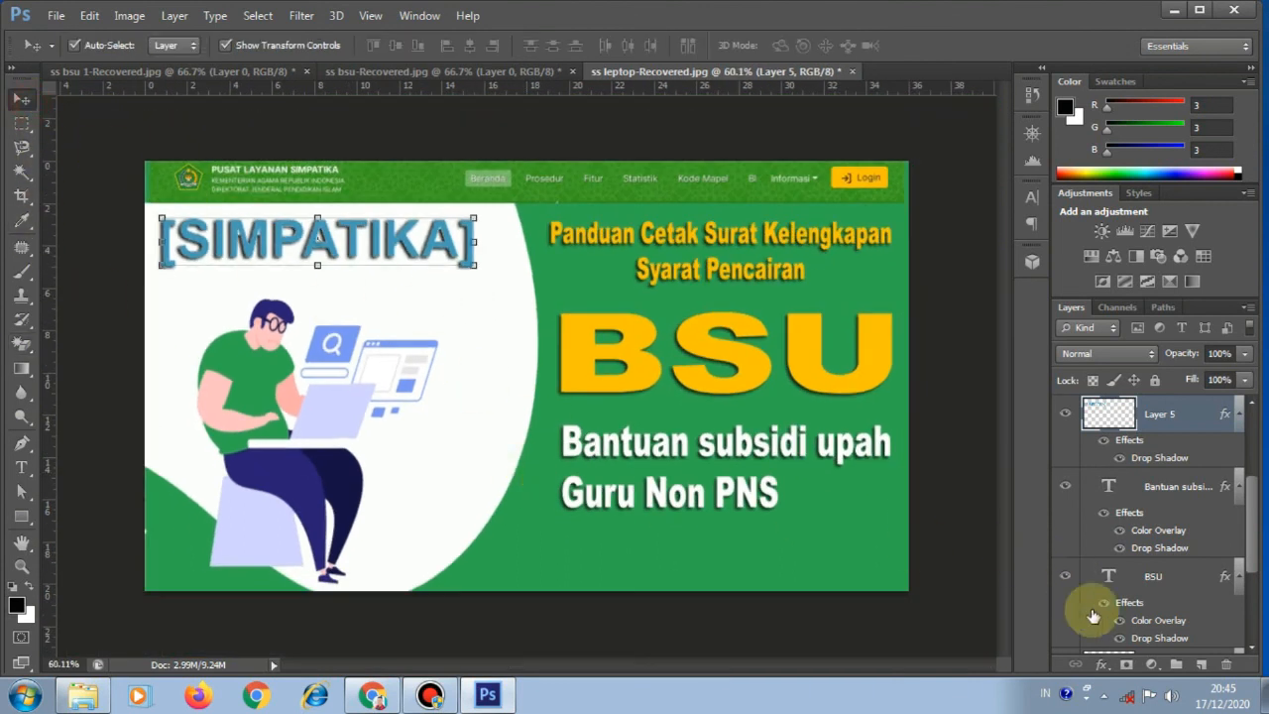
{"action": "left_click", "coordinate": [1102, 663]}
{"action": "left_click", "coordinate": [1130, 655]}
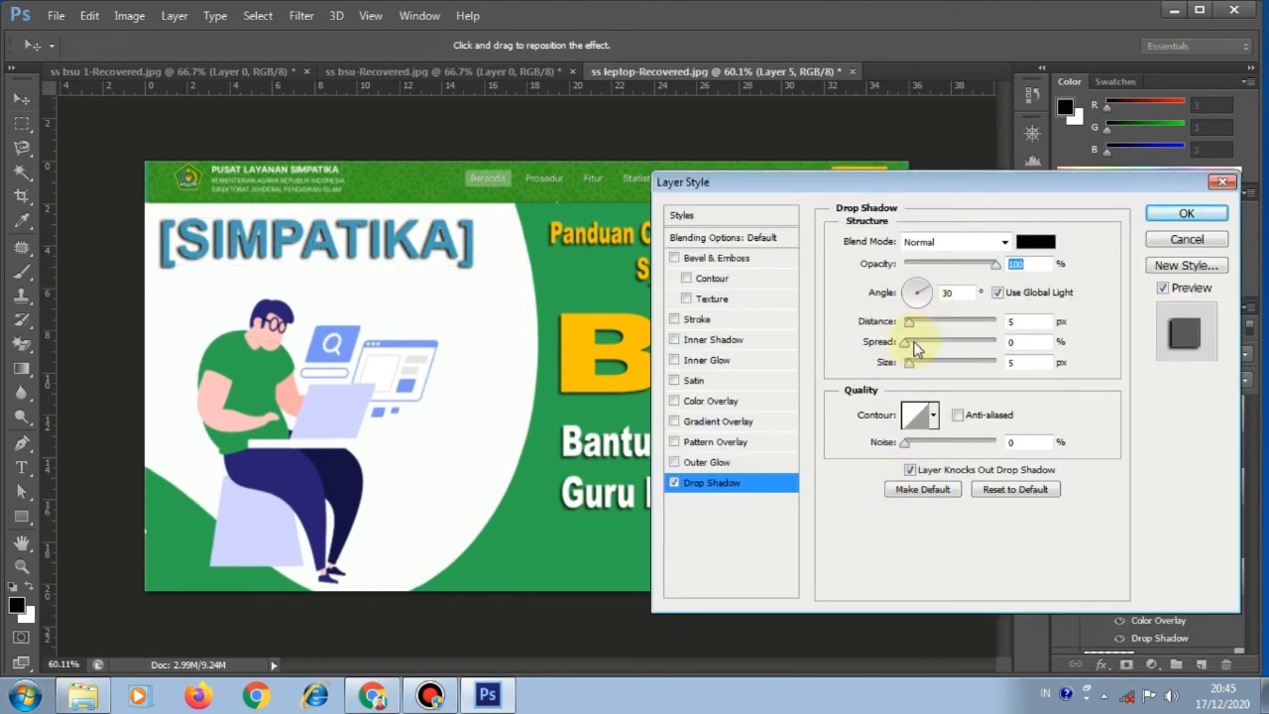
{"action": "mouse_move", "coordinate": [911, 367]}
{"action": "left_mouse_down"}
{"action": "mouse_move", "coordinate": [922, 363]}
{"action": "mouse_move", "coordinate": [905, 367]}
{"action": "left_mouse_up"}
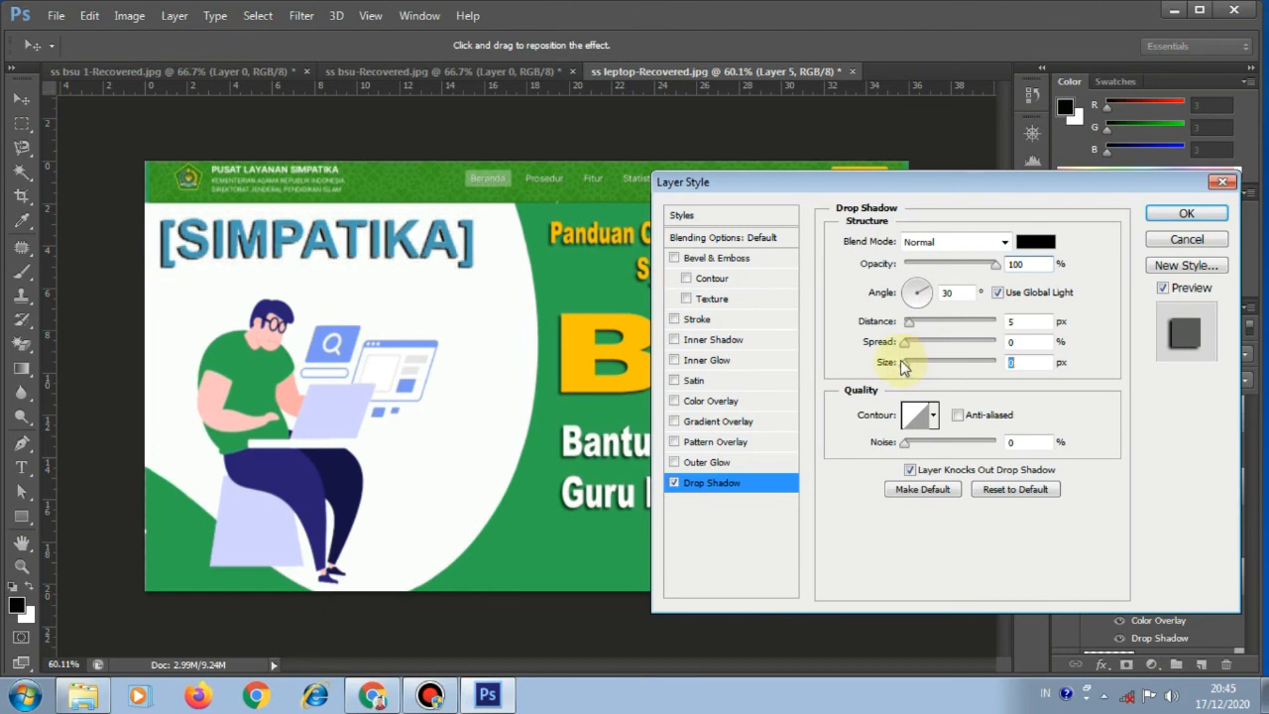
{"action": "left_click_drag", "start_coordinate": [912, 330], "coordinate": [914, 329]}
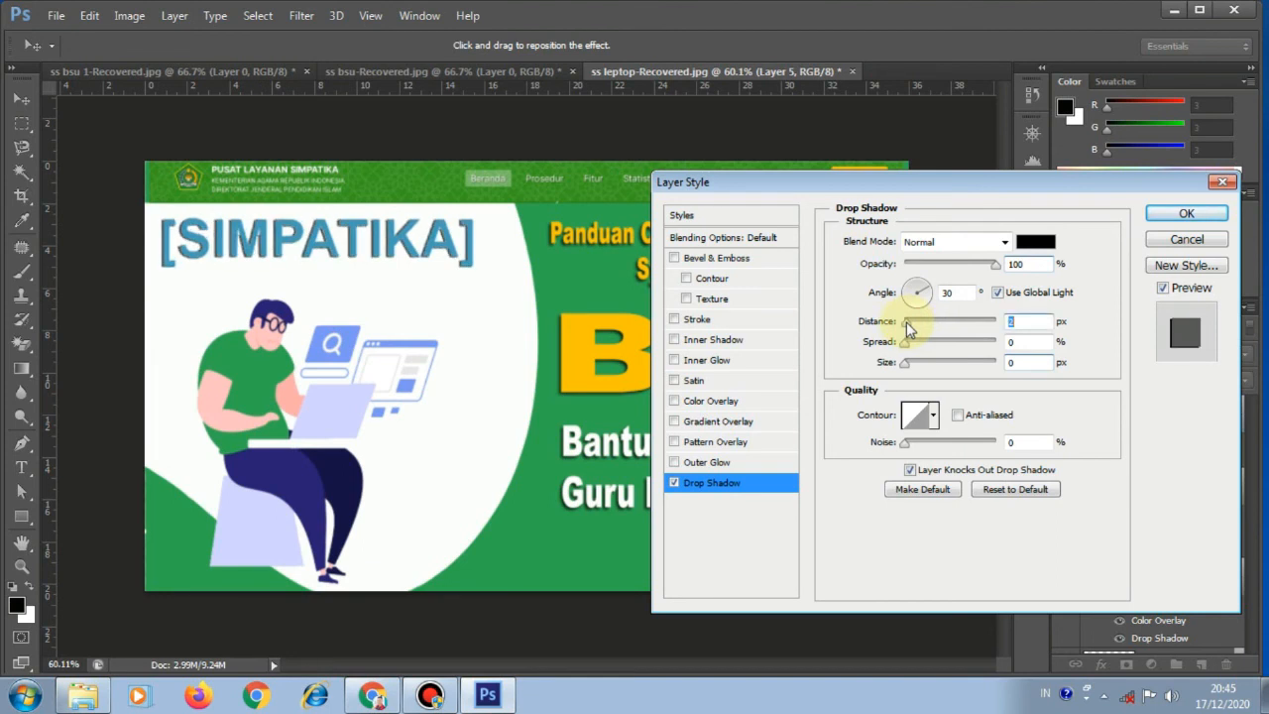
{"action": "left_click", "coordinate": [1195, 214]}
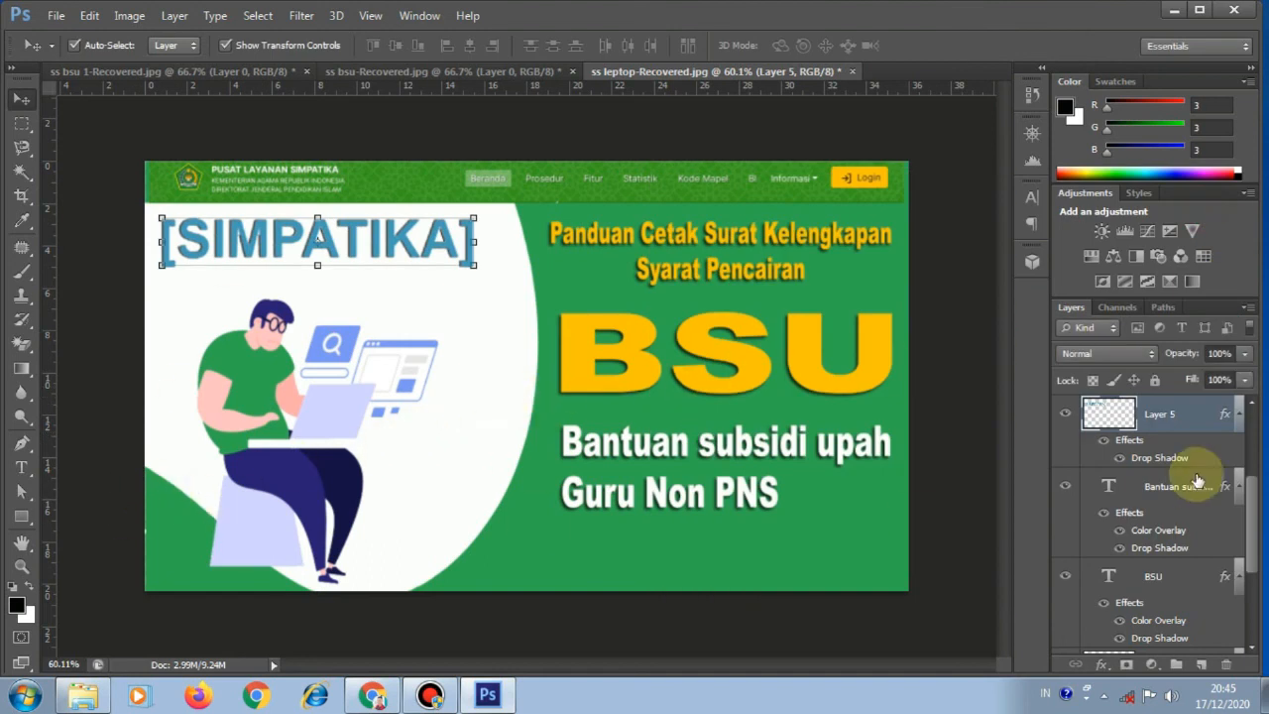
Step: Give the [SIMPATIKA] heading a Normal-mode colour overlay in light blue 7998f3, sampled from the search panel in the illustration
{"action": "left_click", "coordinate": [1101, 664]}
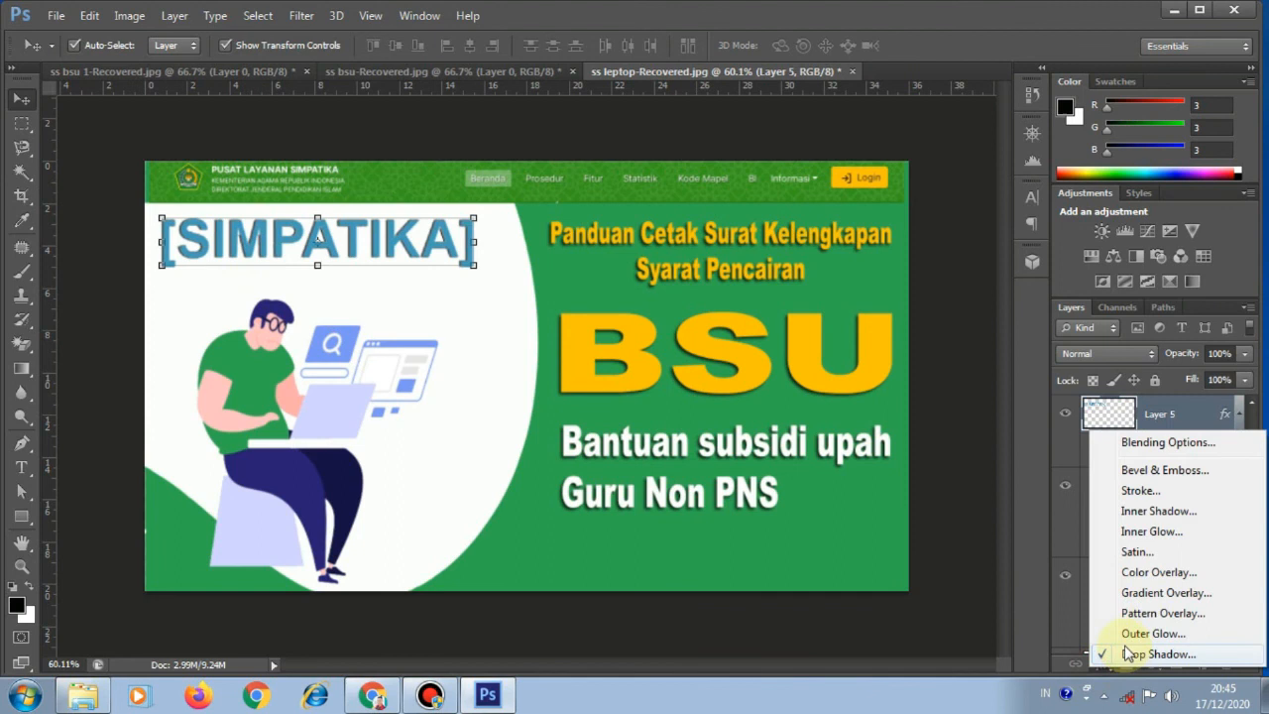
{"action": "left_click", "coordinate": [1117, 572]}
{"action": "left_click", "coordinate": [949, 241]}
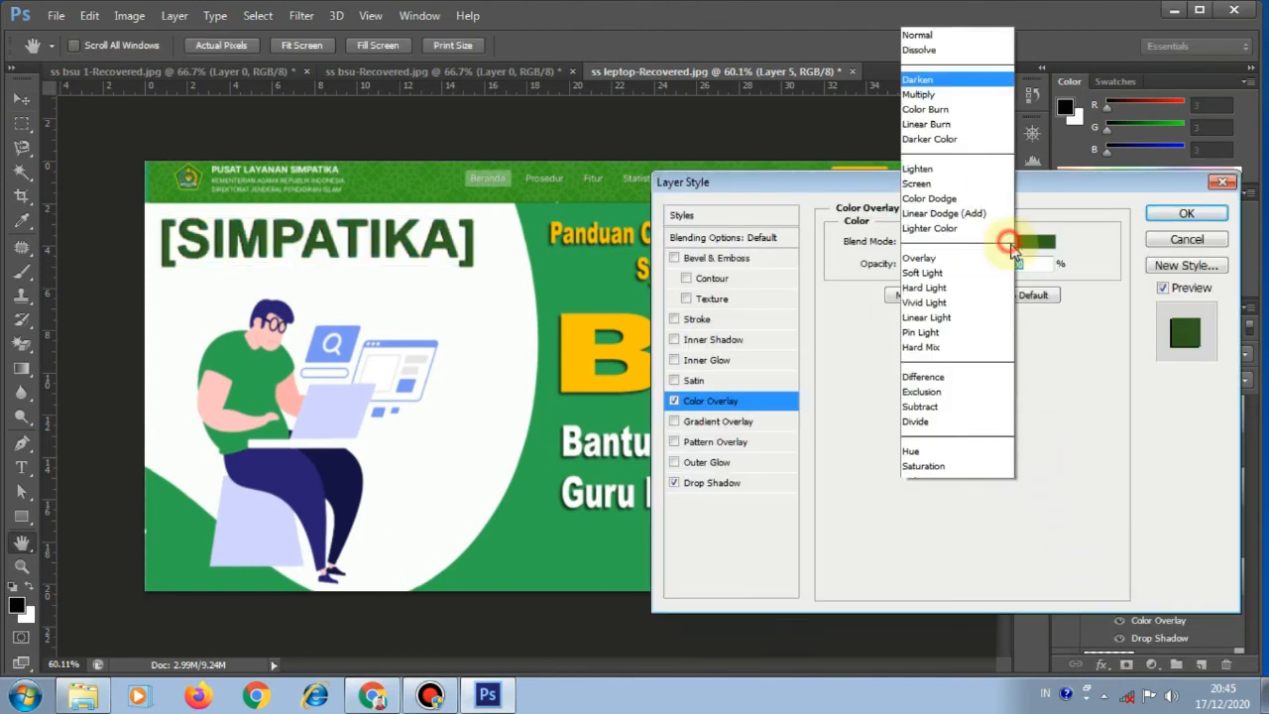
{"action": "left_click", "coordinate": [954, 12]}
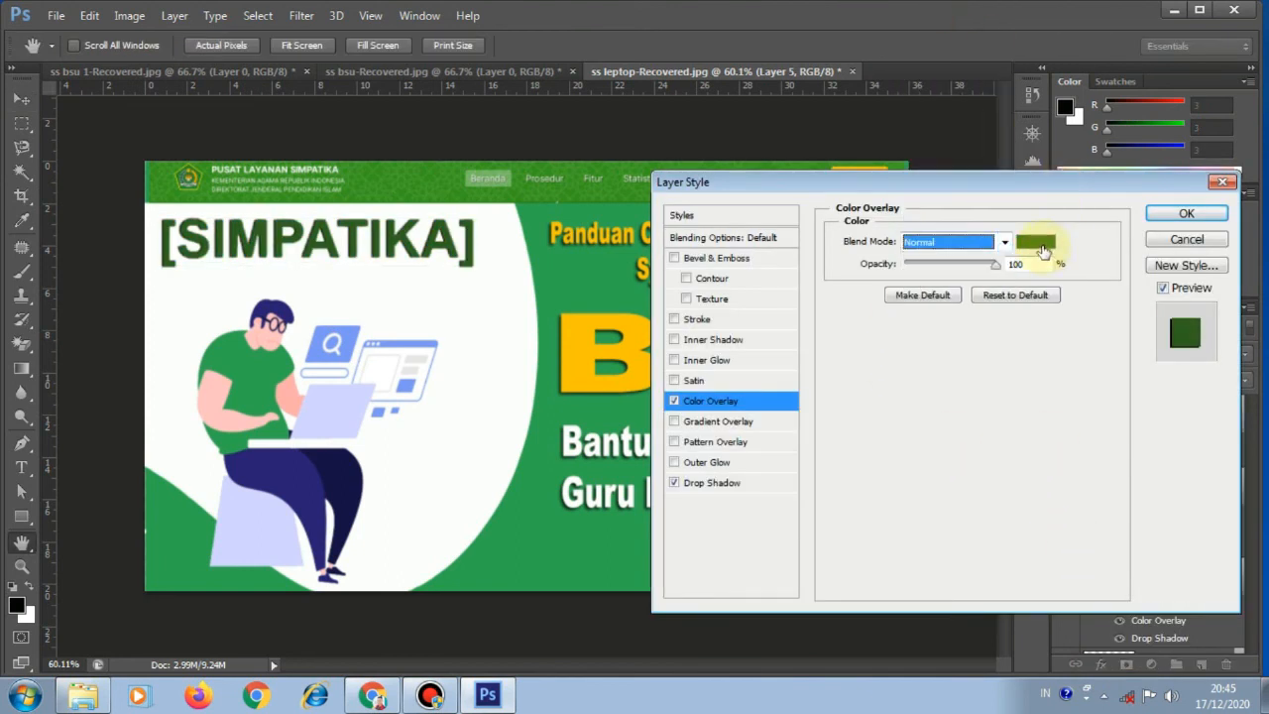
{"action": "left_click", "coordinate": [1042, 248]}
{"action": "left_click", "coordinate": [340, 463]}
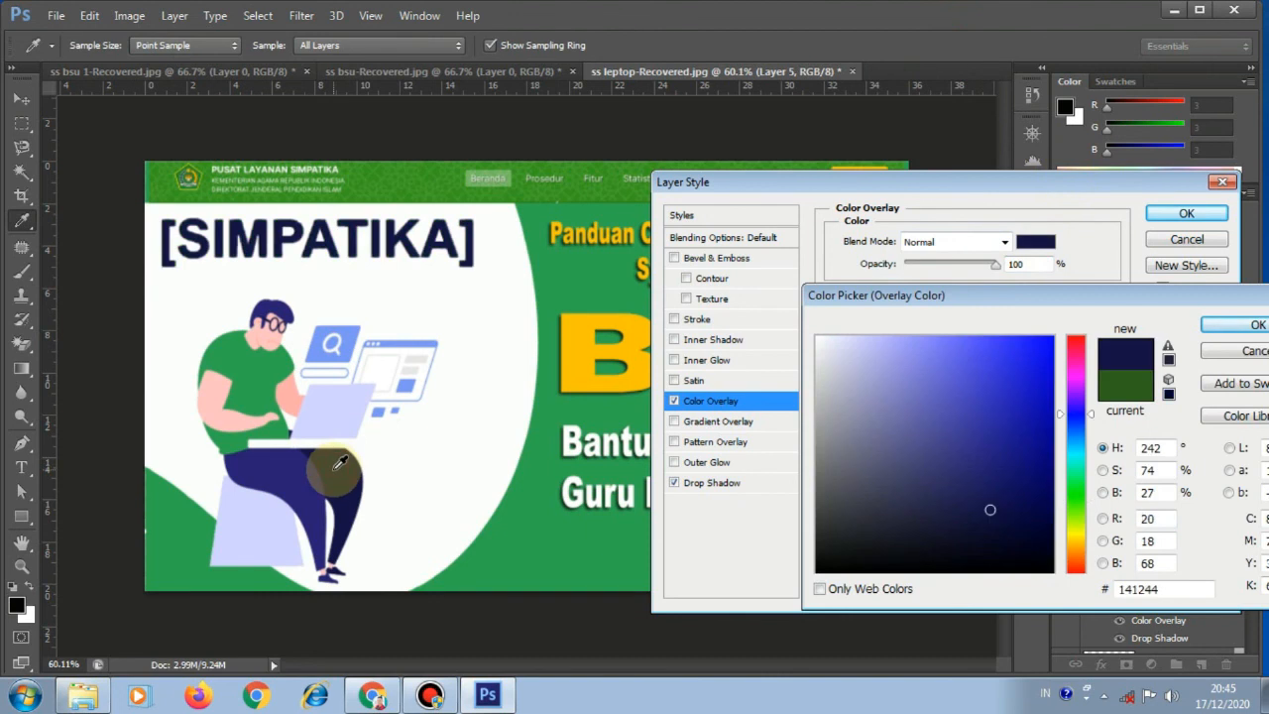
{"action": "left_click", "coordinate": [308, 470]}
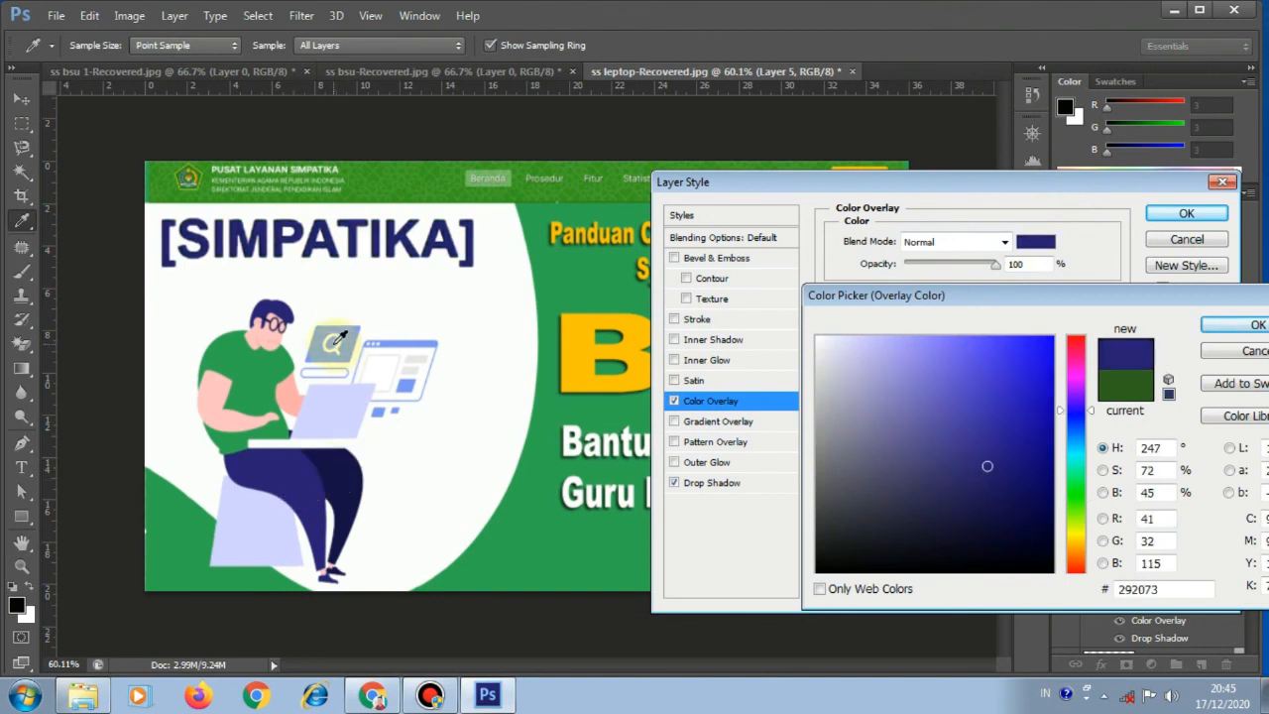
{"action": "left_click", "coordinate": [328, 331]}
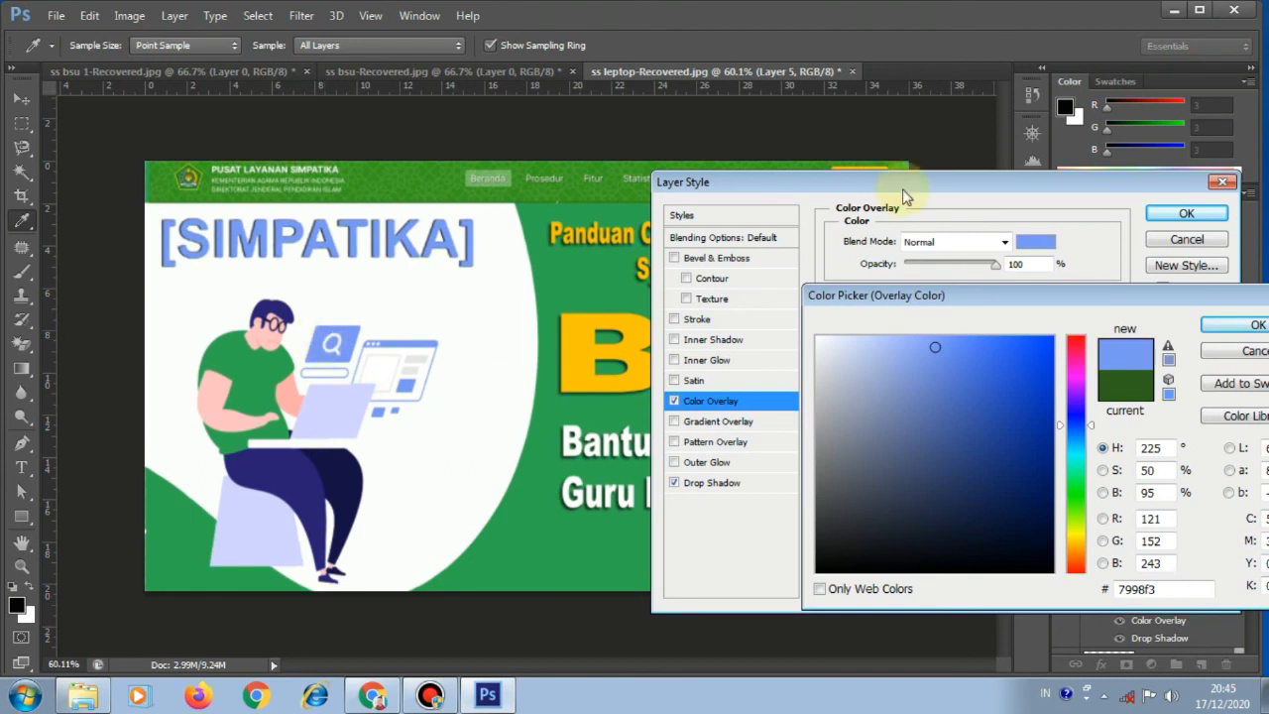
{"action": "left_click", "coordinate": [1234, 326]}
{"action": "left_click", "coordinate": [1187, 213]}
Step: Save a JPEG copy of the thumbnail as "bsu simpatika" in the AUDIO folder at Maximum quality 12 with the Progressive format option
{"action": "scroll", "coordinate": [971, 464], "scroll_direction": "down", "scroll_amount": 1, "text": "alt"}
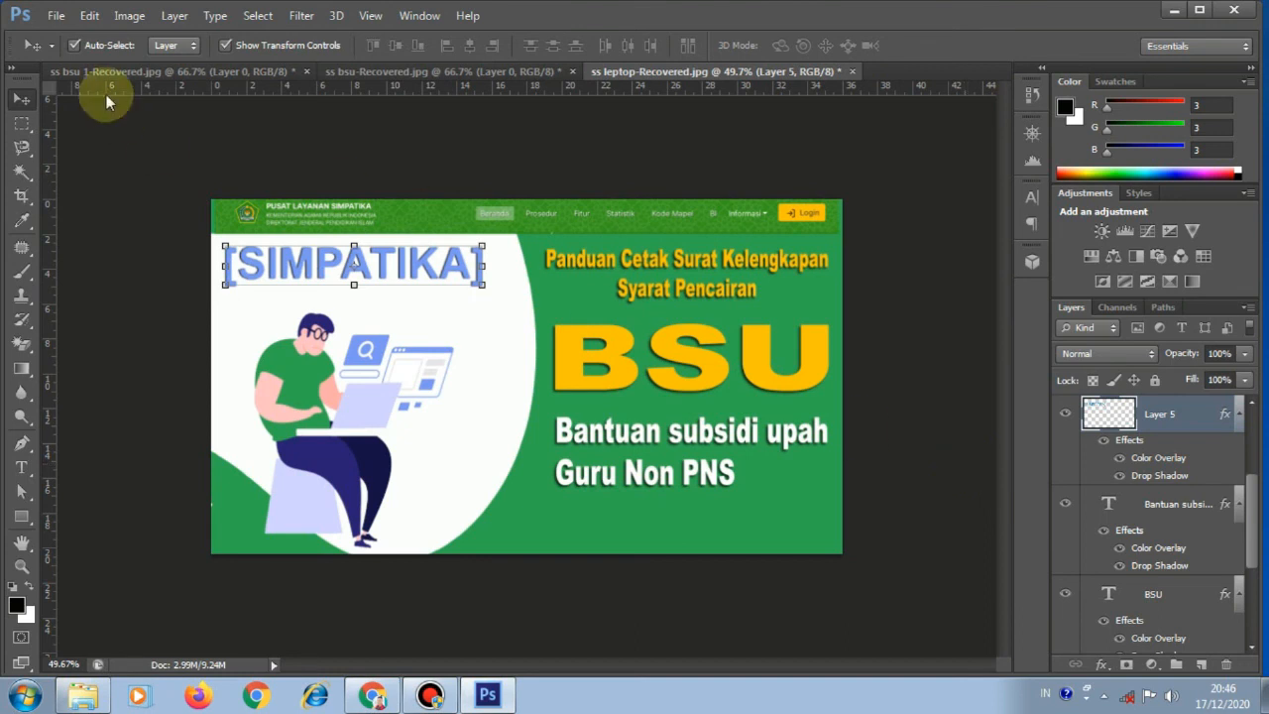
{"action": "left_click", "coordinate": [55, 16]}
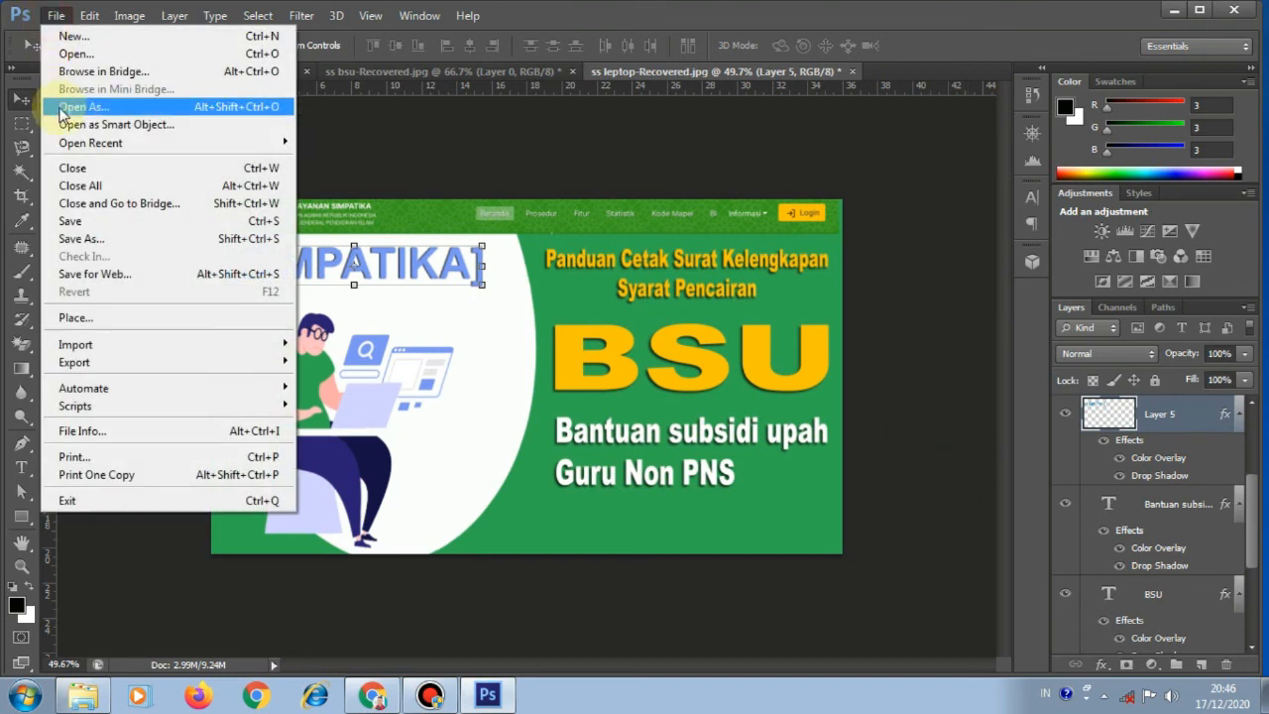
{"action": "left_click", "coordinate": [74, 238]}
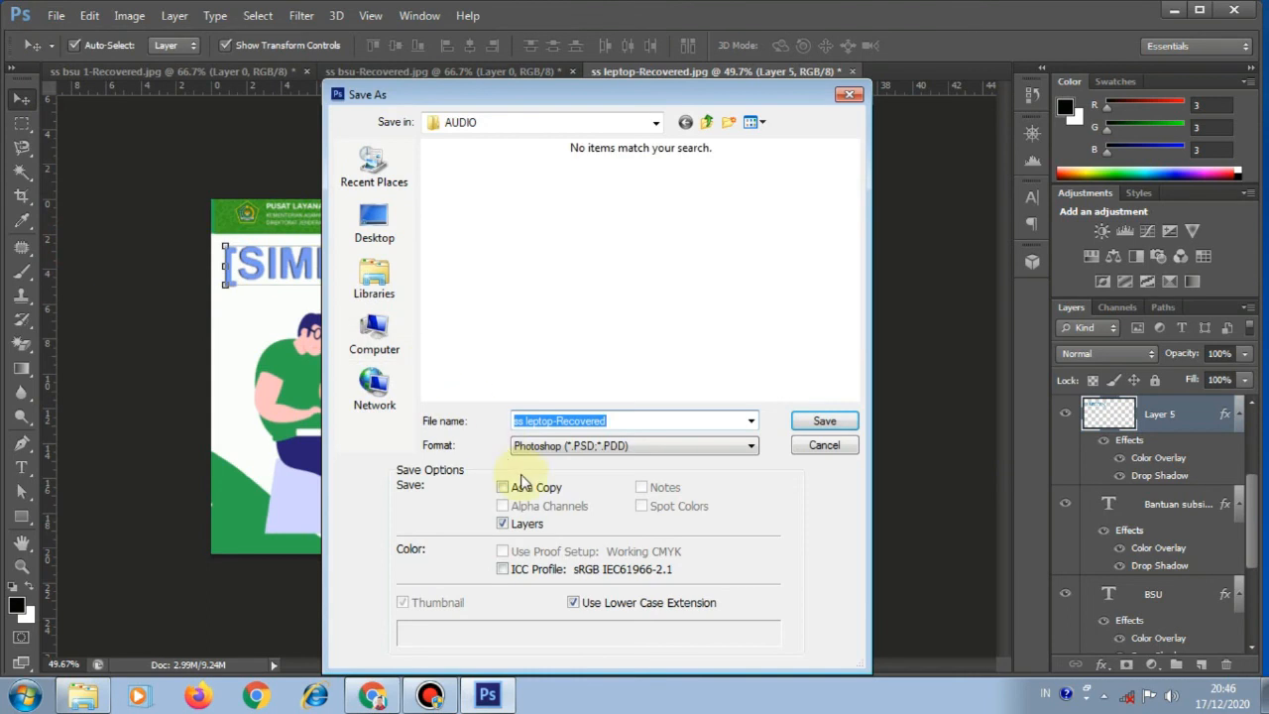
{"action": "left_click", "coordinate": [583, 445]}
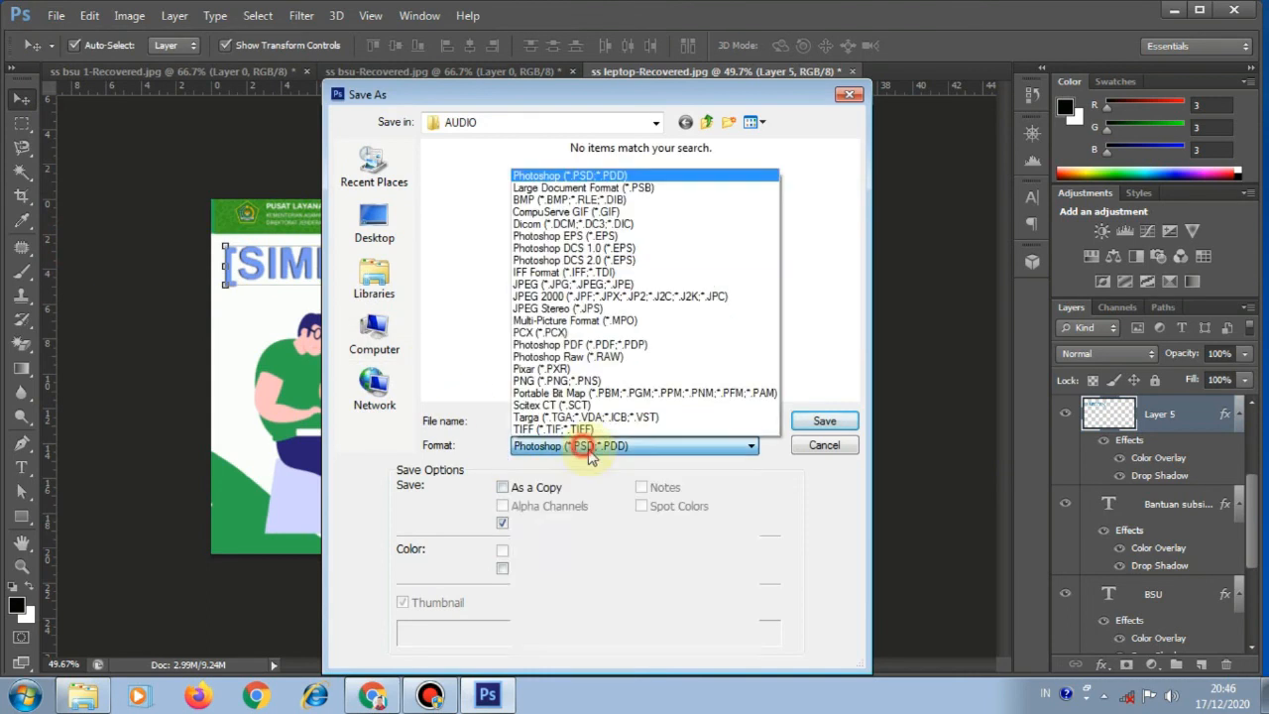
{"action": "left_click", "coordinate": [565, 284]}
{"action": "double_click", "coordinate": [630, 422]}
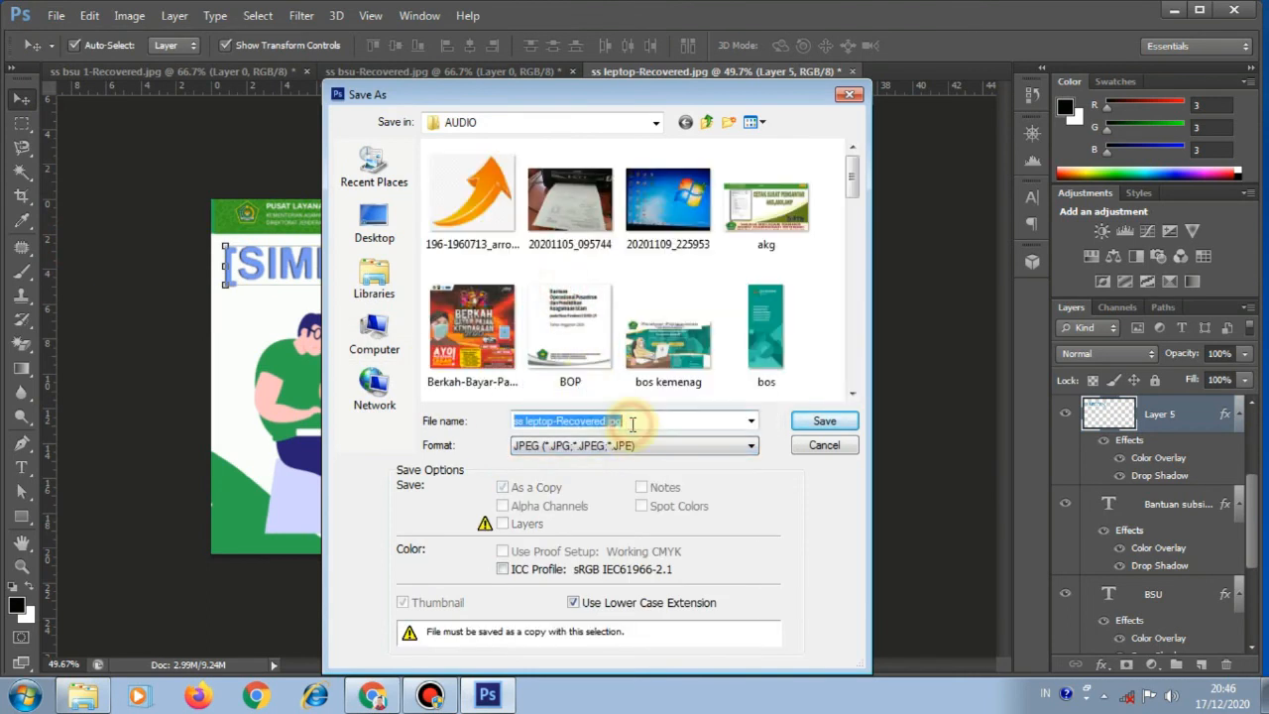
{"action": "type", "text": "bsu "}
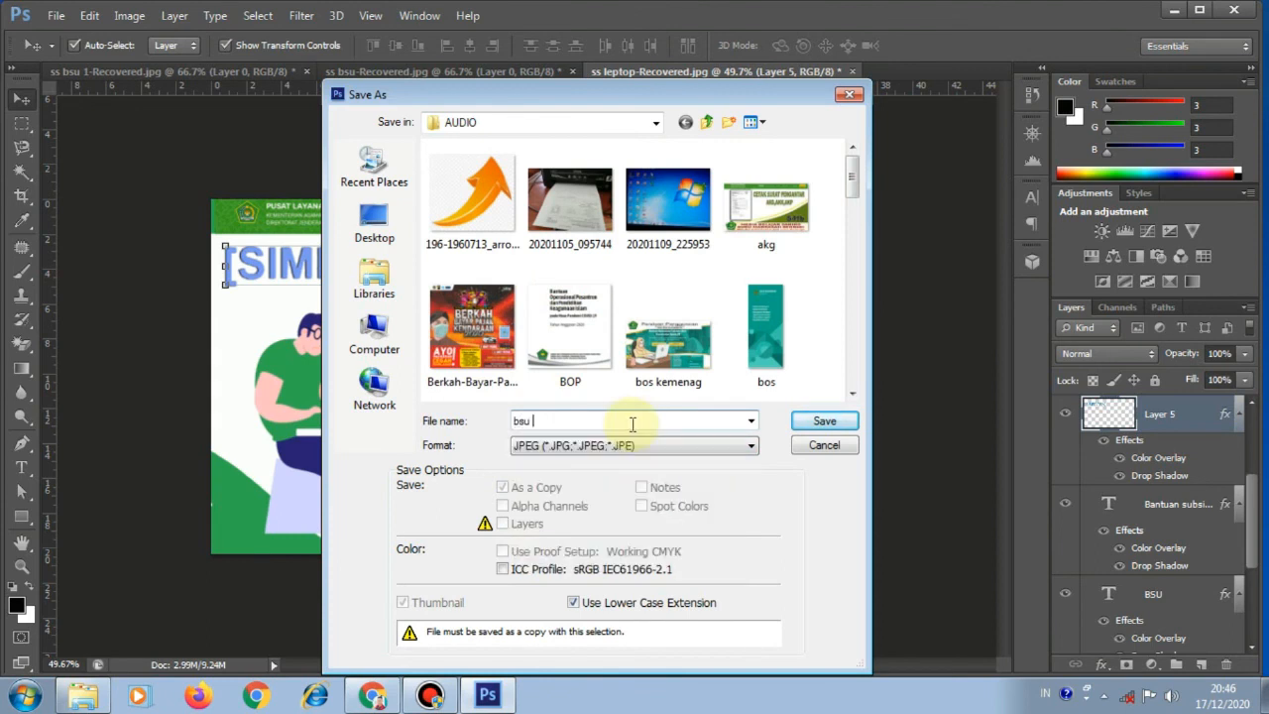
{"action": "type", "text": "simpatika"}
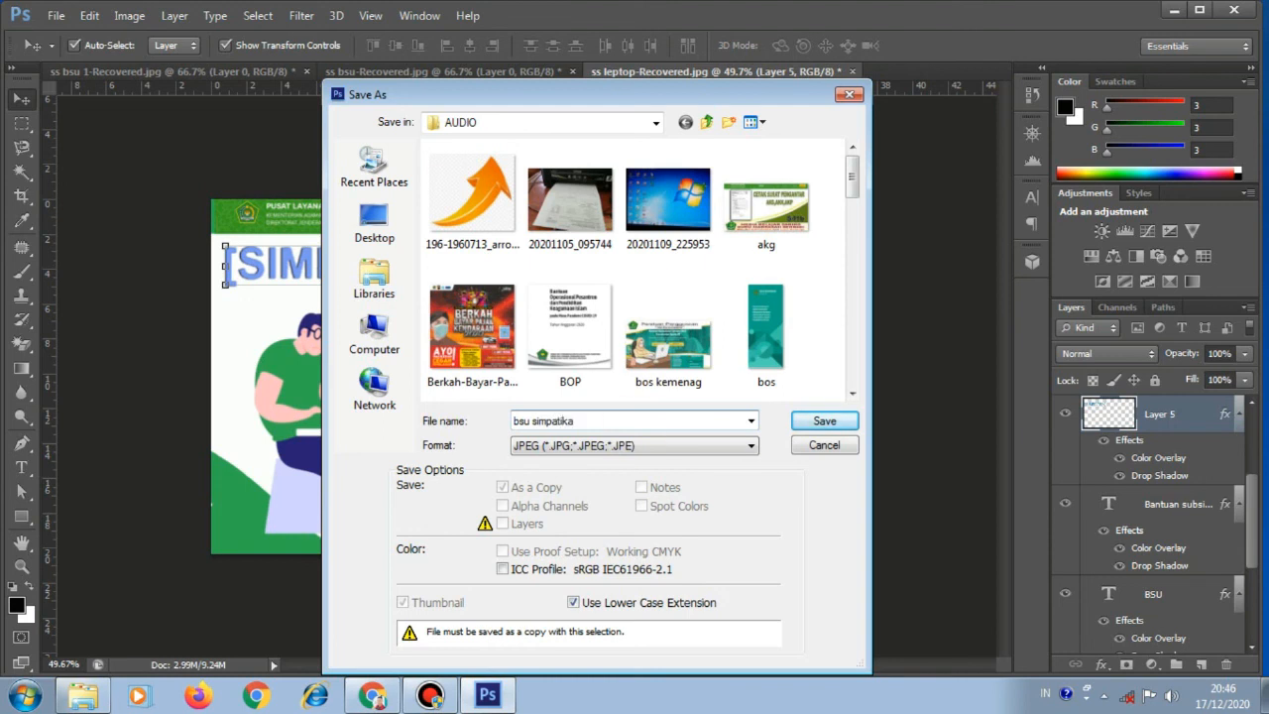
{"action": "left_click", "coordinate": [826, 420]}
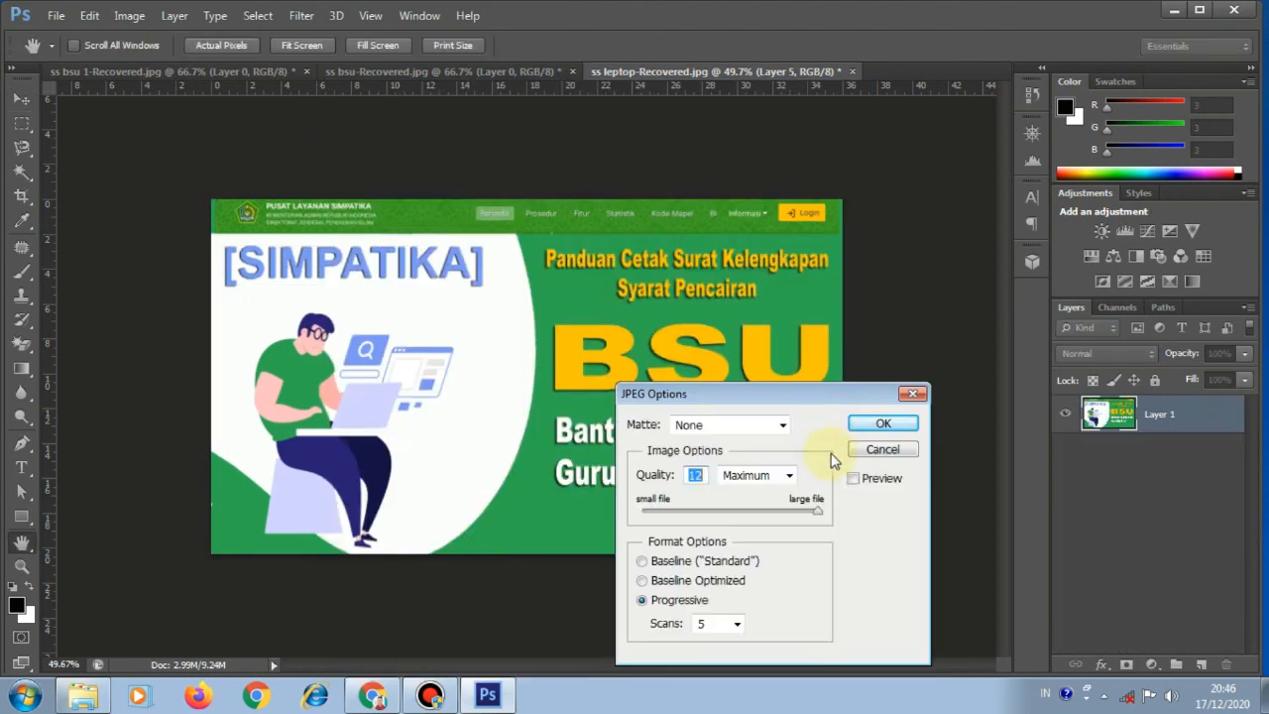
{"action": "left_click", "coordinate": [879, 425]}
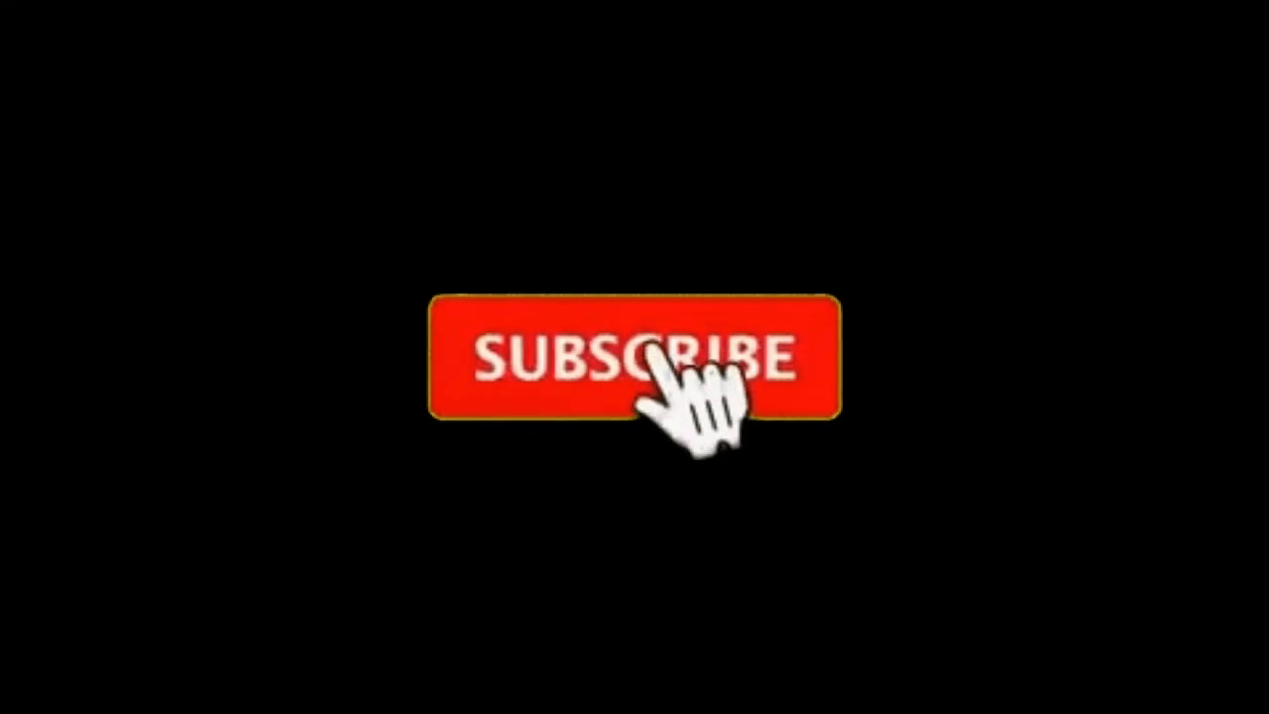